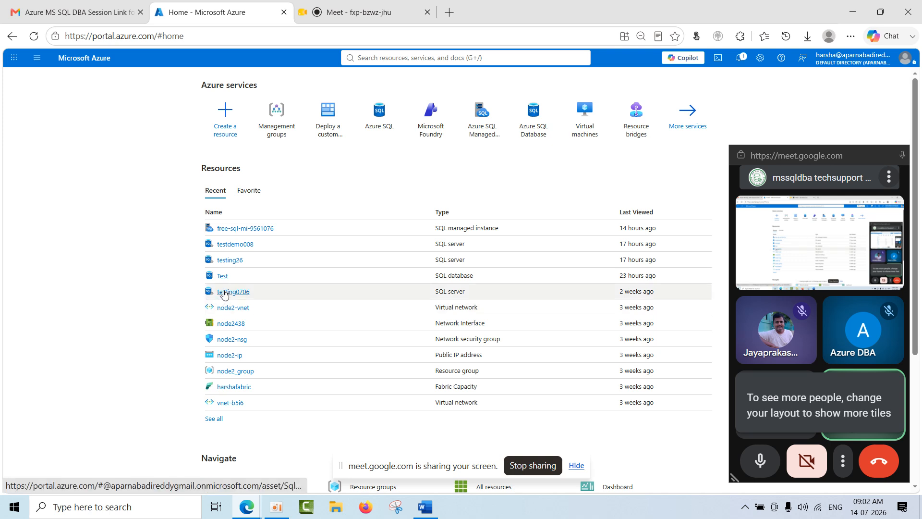
Open the testdemo008 server from the Azure SQL logical servers list.
left_click(380, 115)
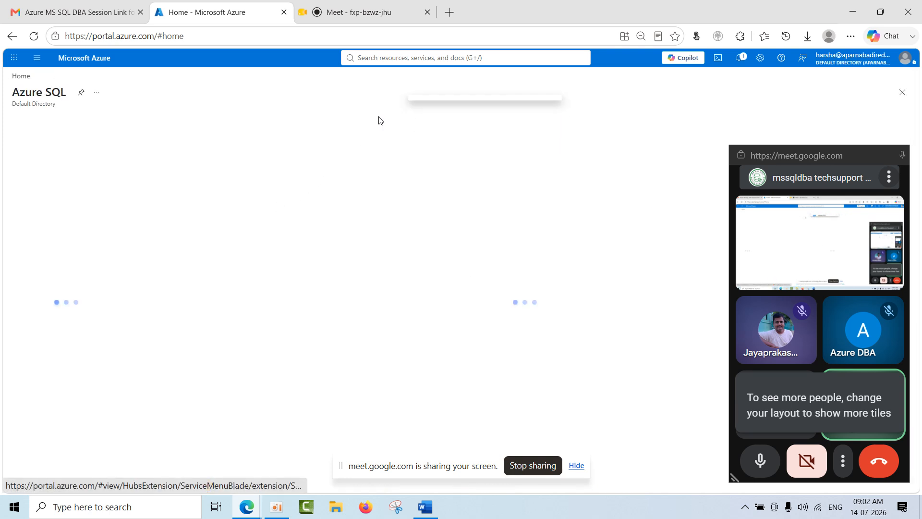
left_click(65, 231)
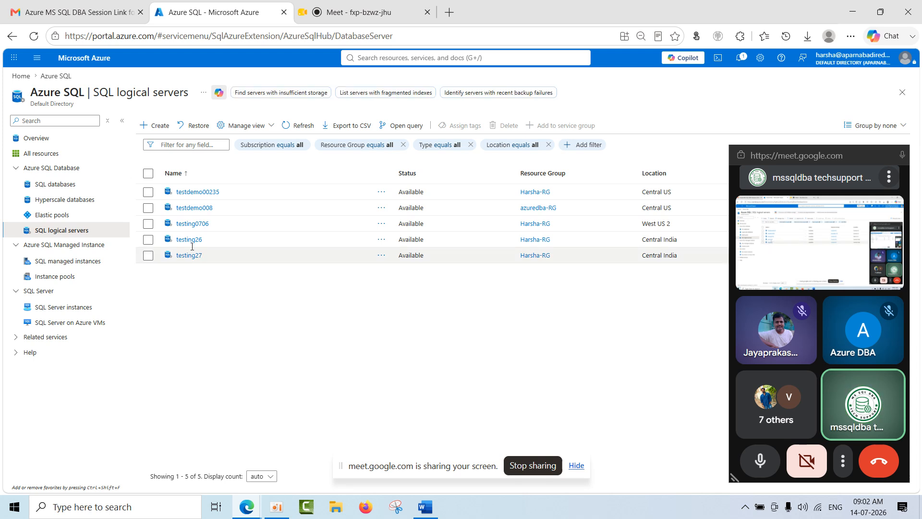
left_click(196, 208)
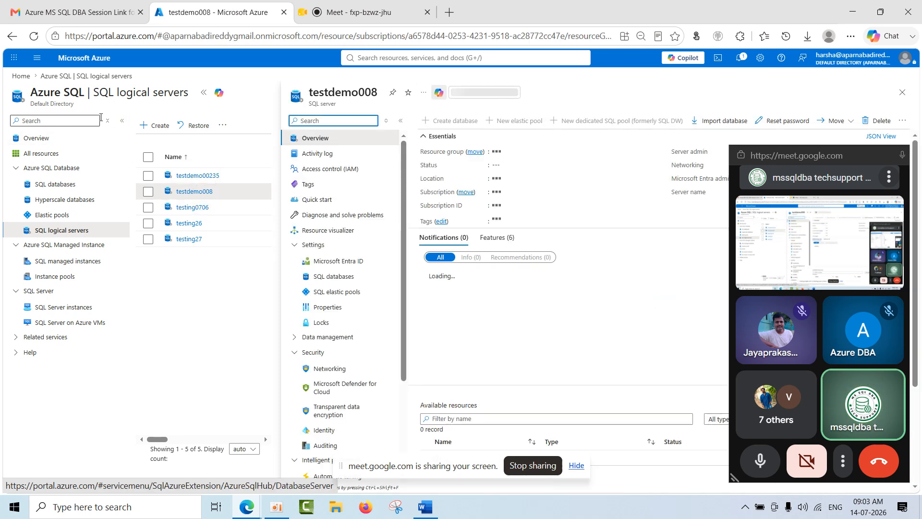
left_click_drag(865, 145, 903, 480)
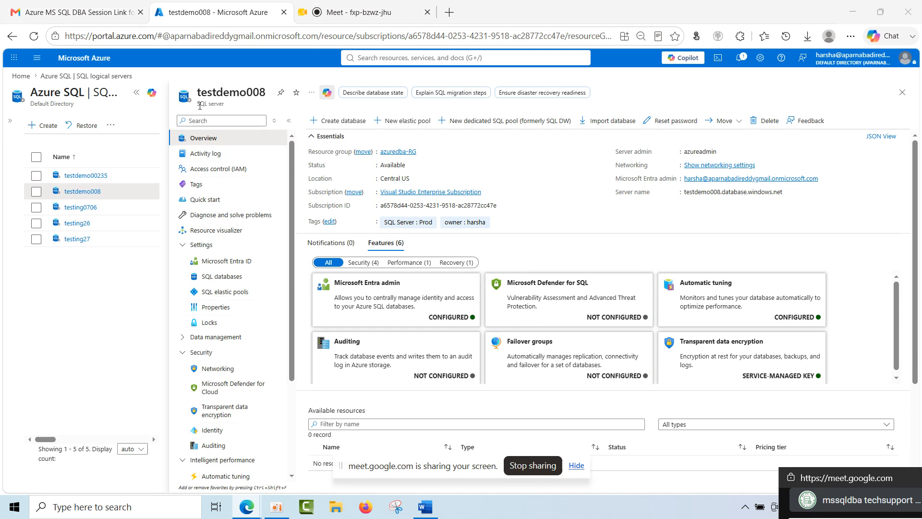
Look over the testdemo008 server's overview and copy the server name.
scroll(215, 413, "down", 4)
scroll(215, 413, "up", 4)
double_click(220, 91)
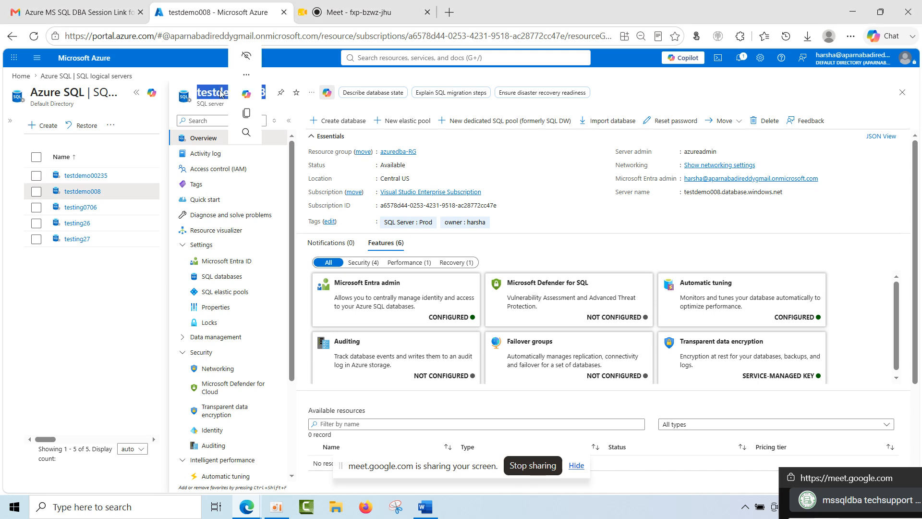
left_click(245, 114)
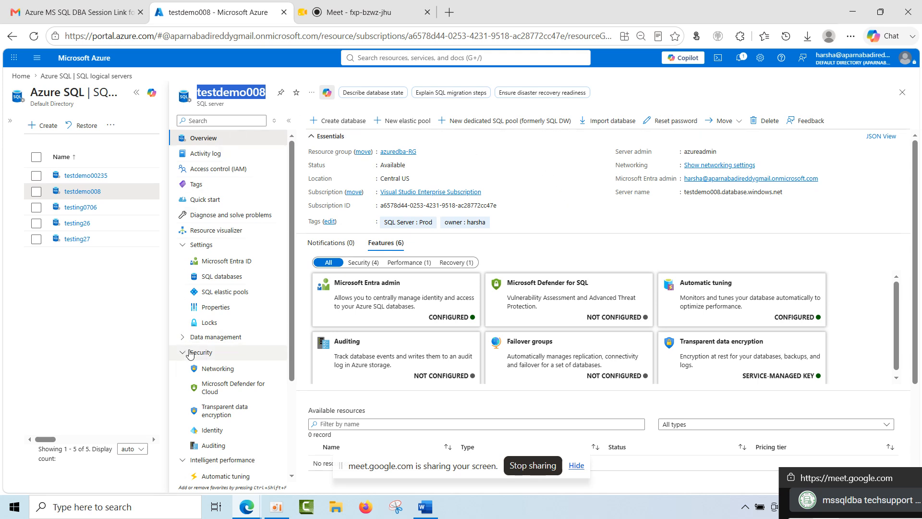
left_click(342, 120)
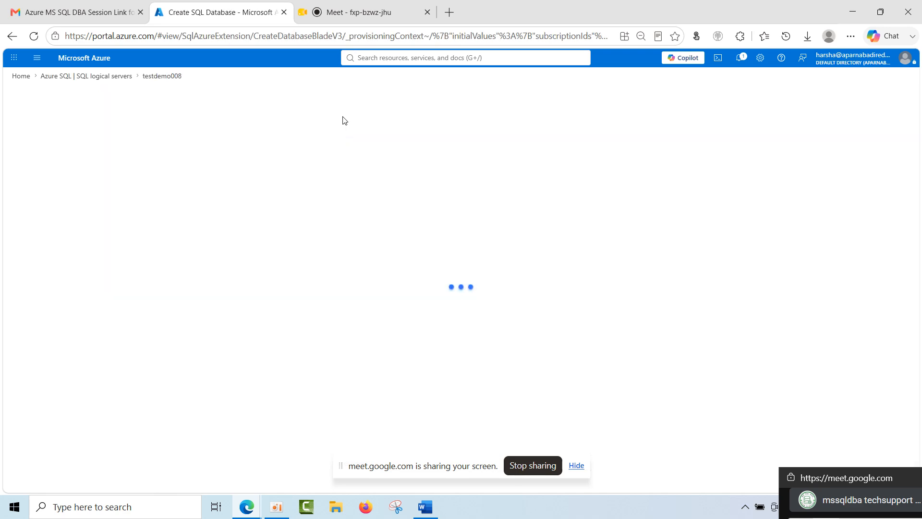
scroll(261, 222, "down", 3)
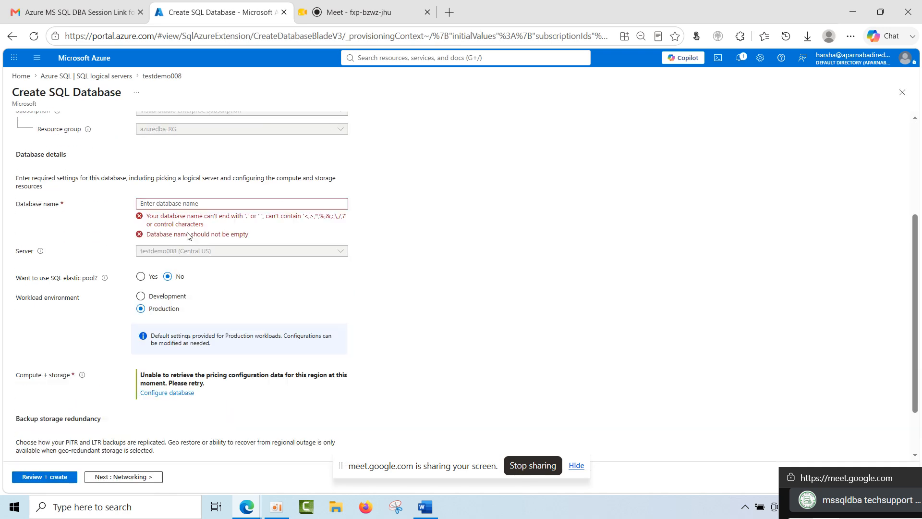
left_click(190, 202)
type("test")
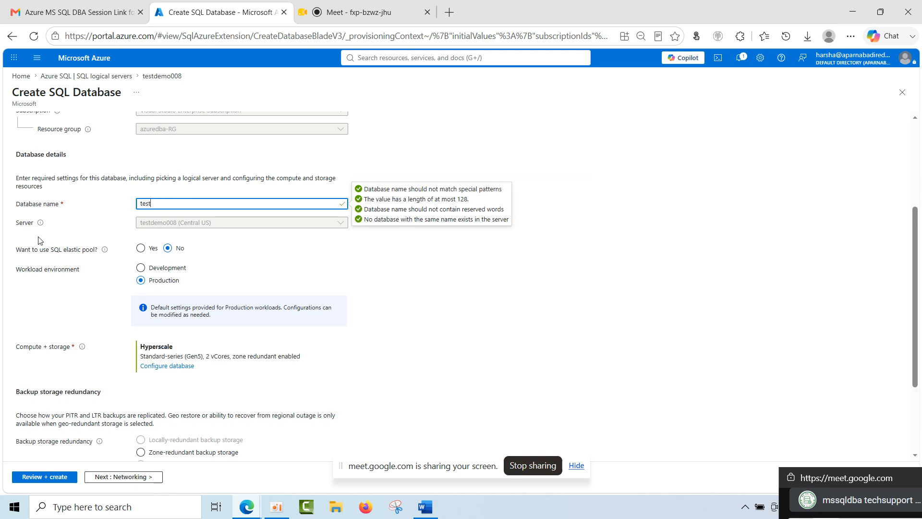
scroll(189, 259, "down", 3)
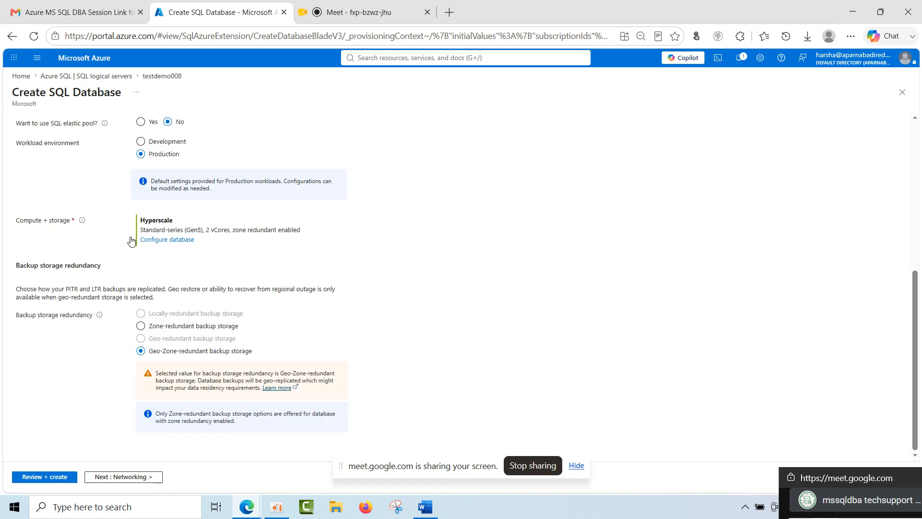
scroll(164, 248, "up", 3)
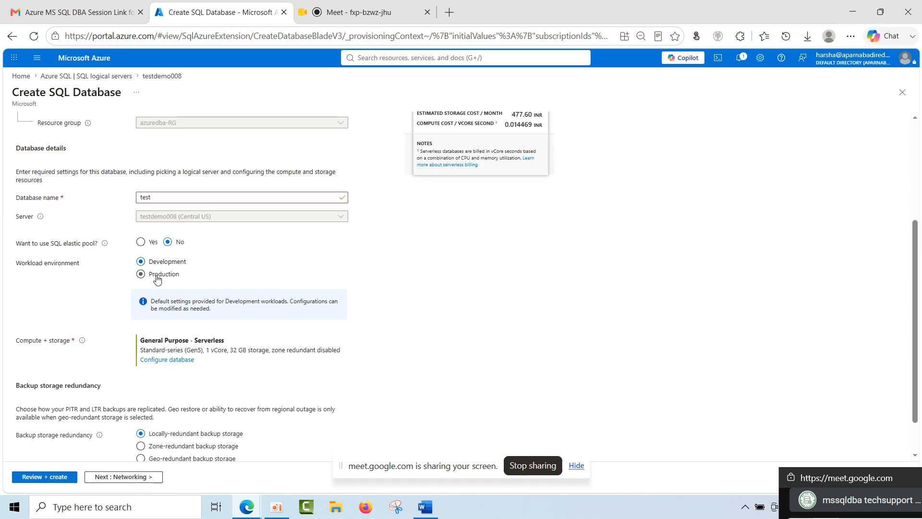
left_click(167, 360)
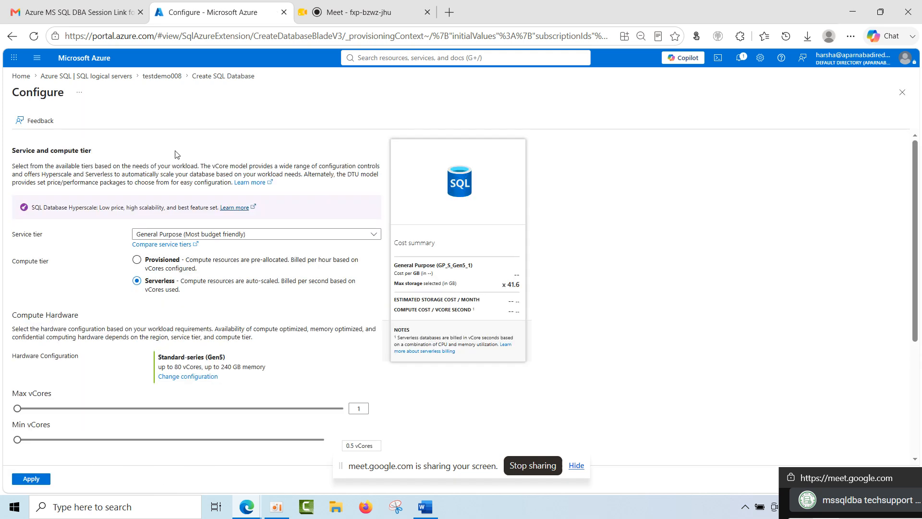
left_click(171, 78)
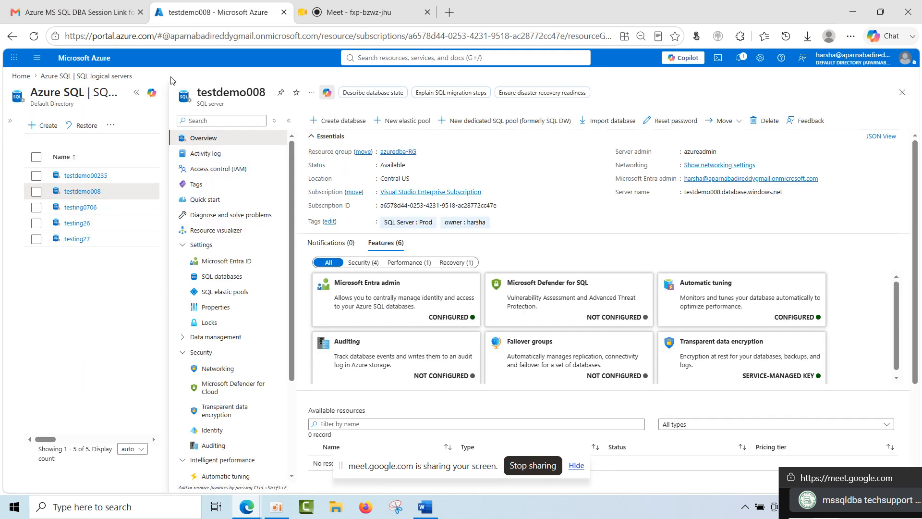
Start a new database named test on the testdemo008 server and set its workload environment to Development.
left_click(328, 121)
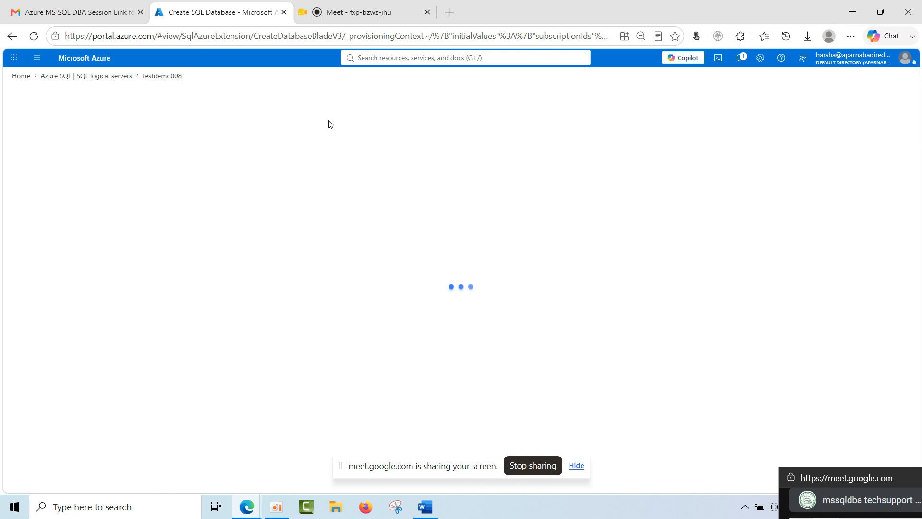
scroll(237, 337, "down", 4)
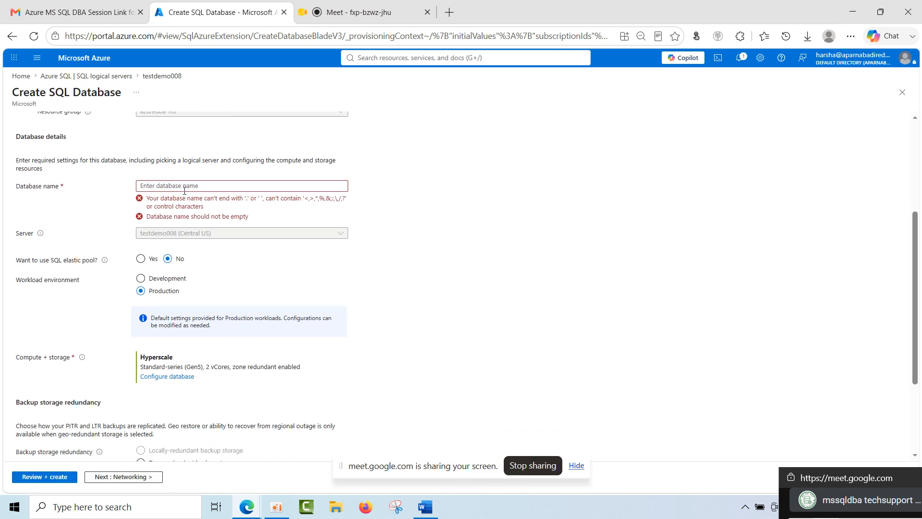
scroll(185, 188, "down", 3)
scroll(166, 331, "up", 7)
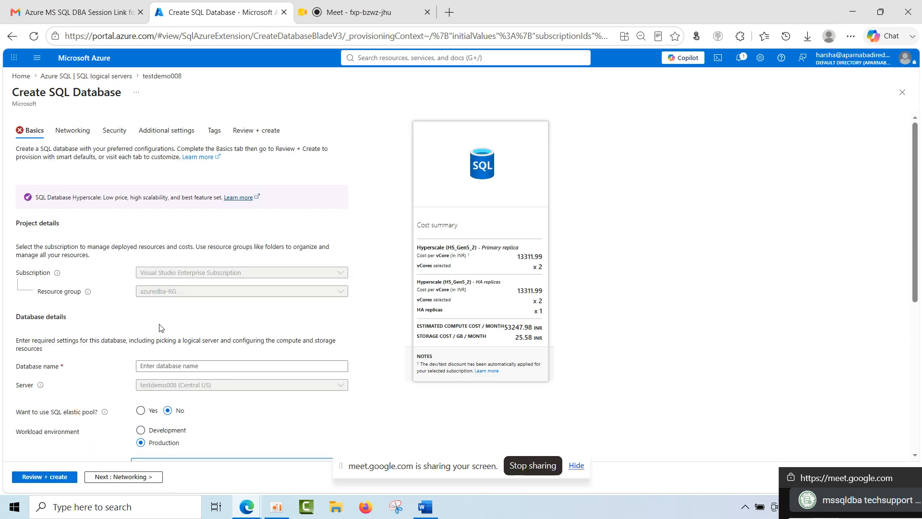
left_click(162, 364)
type("test")
scroll(167, 373, "down", 5)
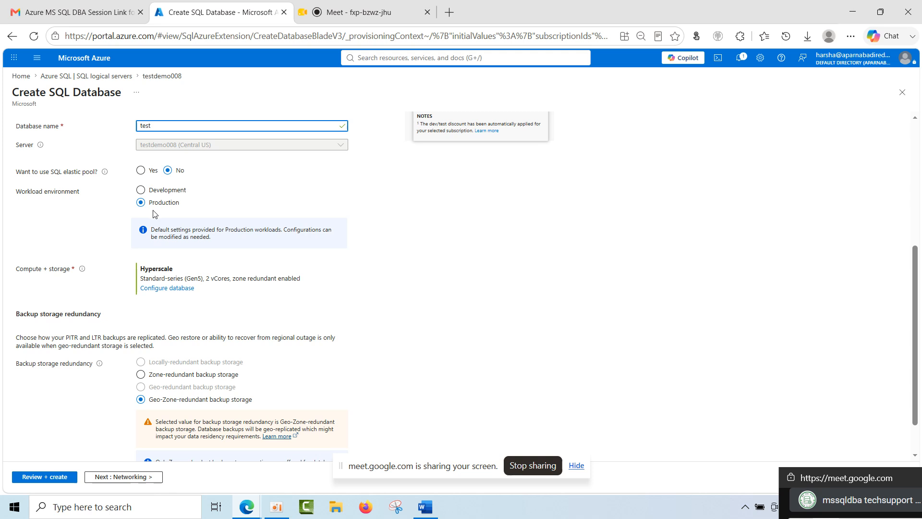
left_click(165, 192)
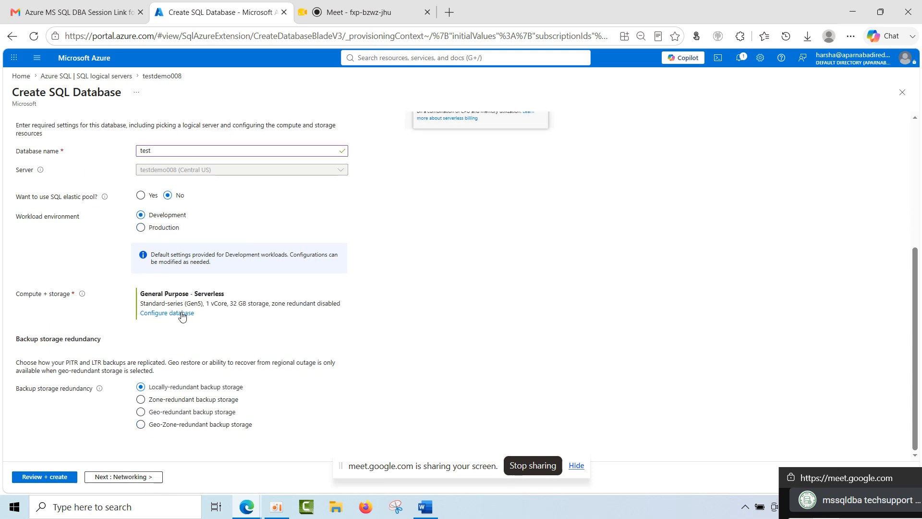
Configure the database's compute and storage with the Basic DTU-based service tier, review its DTUs and cost, and apply it.
left_click(181, 314)
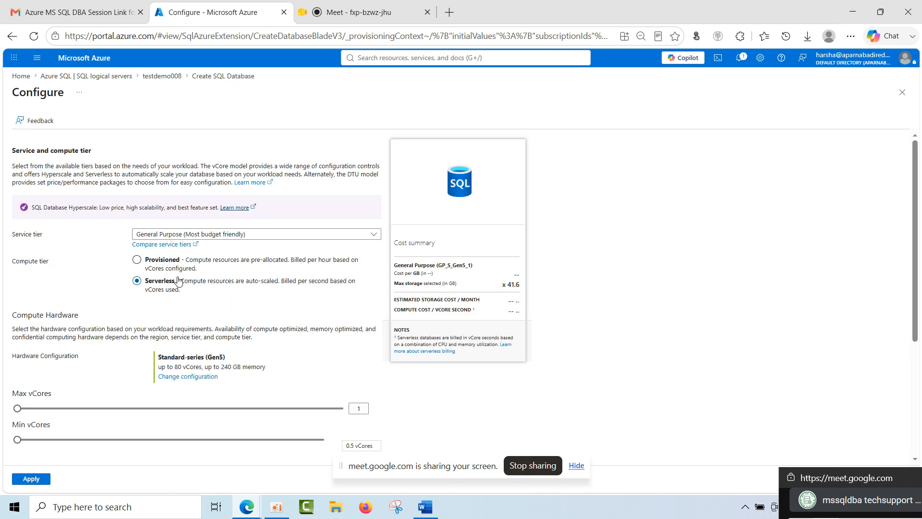
left_click(206, 236)
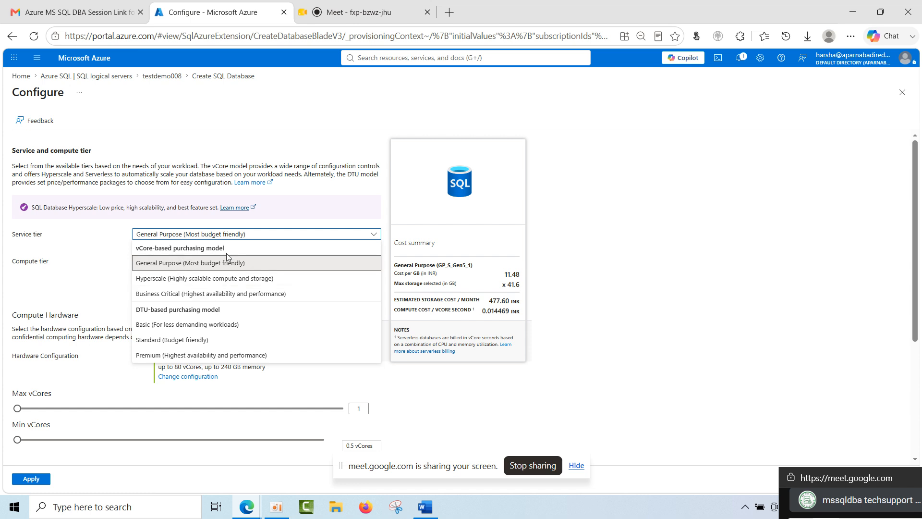
left_click(200, 327)
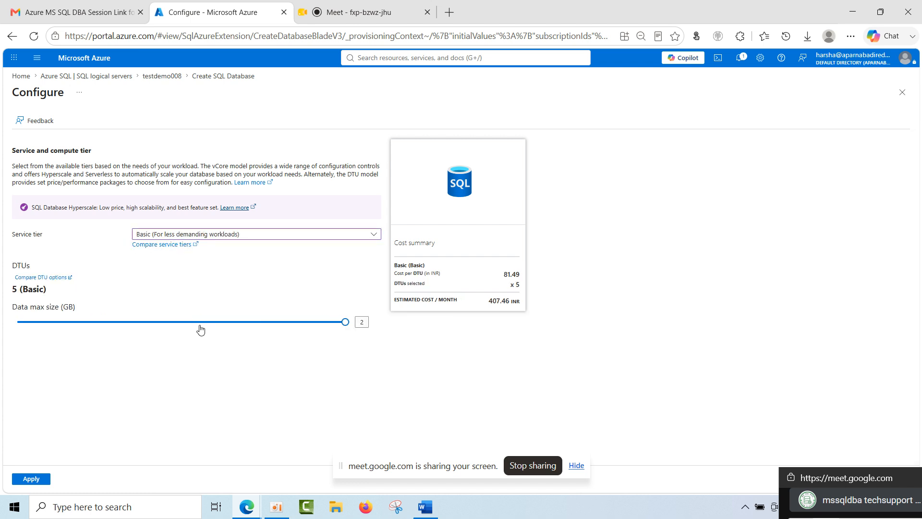
double_click(13, 290)
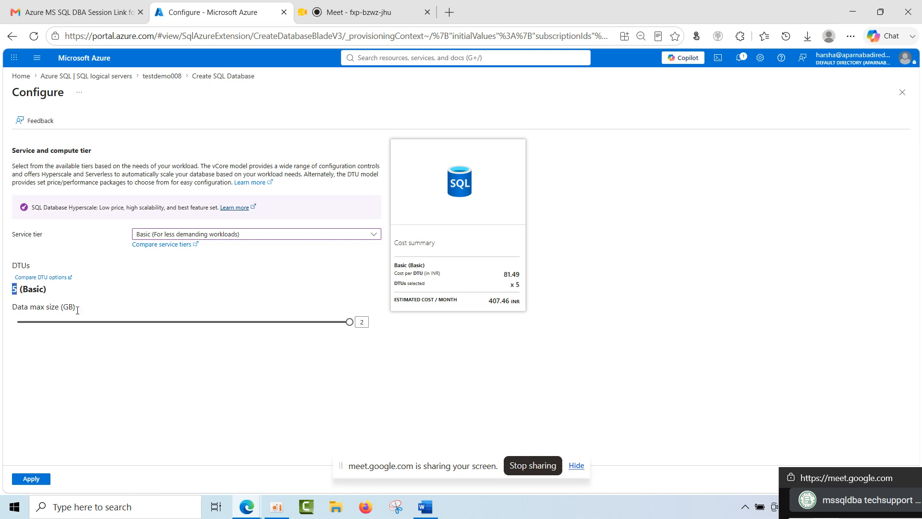
left_click(21, 295)
left_click_drag(43, 293, 365, 353)
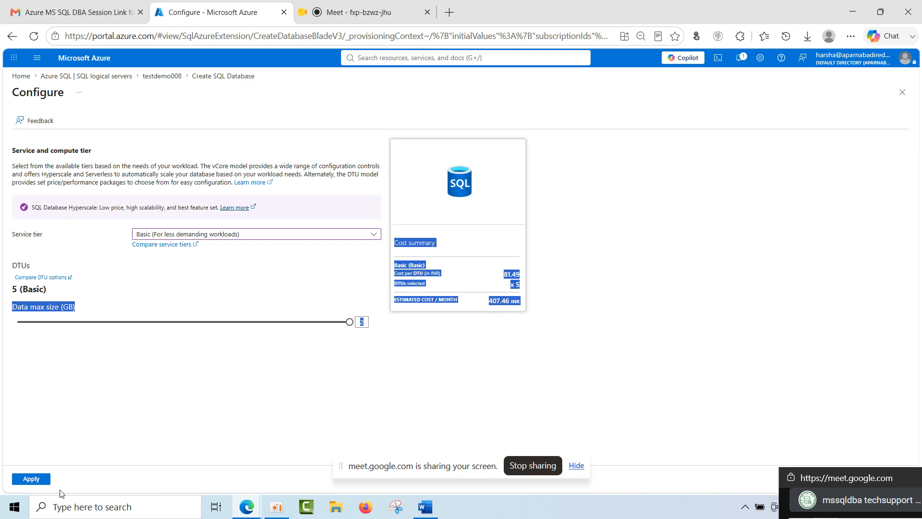
left_click(30, 479)
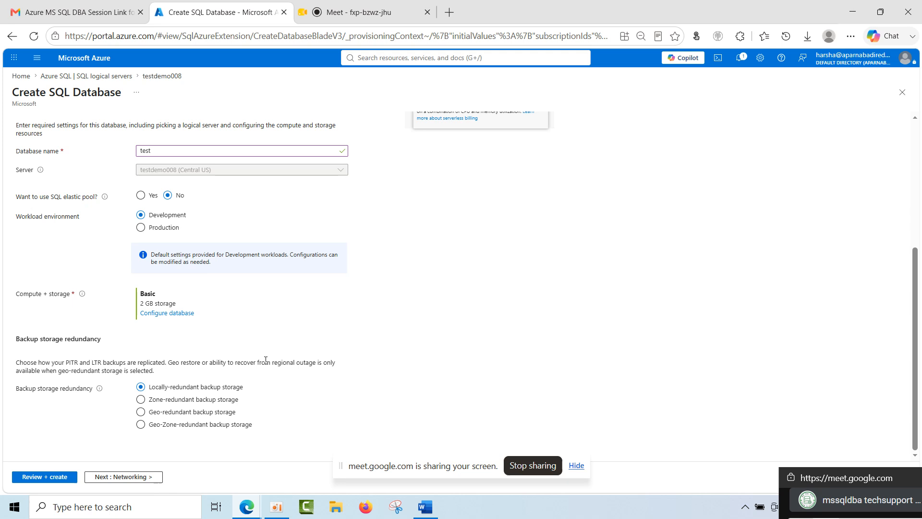
Reopen the compute and storage configuration, select the Standard service tier, and check its default DTUs and estimated monthly cost.
left_click(178, 314)
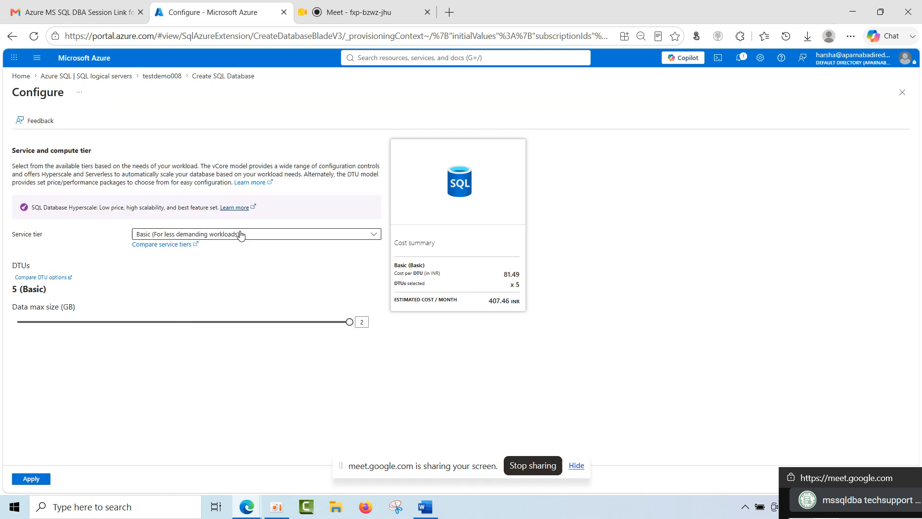
left_click(246, 235)
left_click(185, 341)
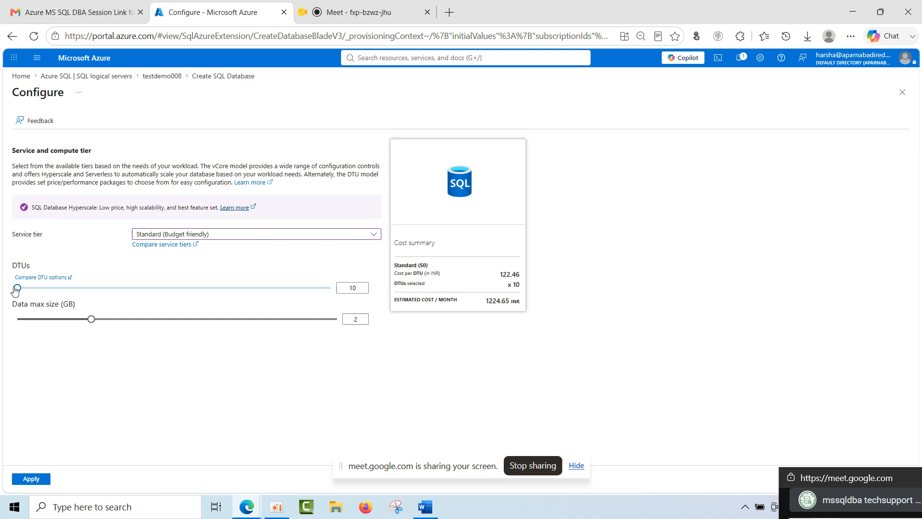
double_click(348, 287)
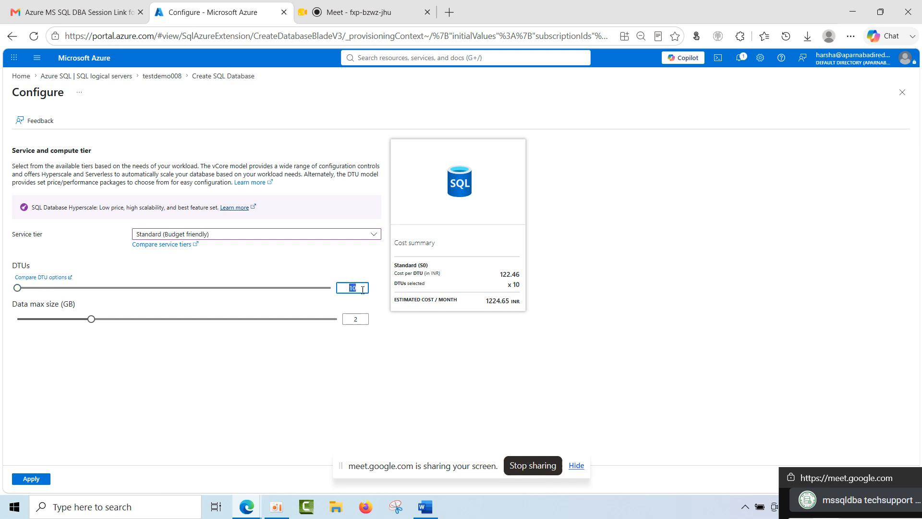
left_click_drag(484, 301, 512, 305)
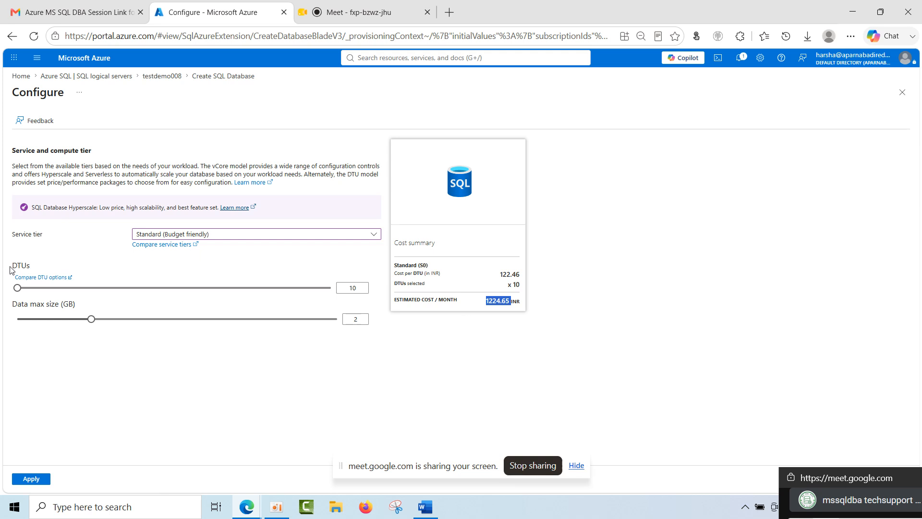
Raise the Standard tier to 3000 DTUs and a data max size of 1024 GB, checking the estimated monthly cost.
left_click_drag(17, 288, 376, 298)
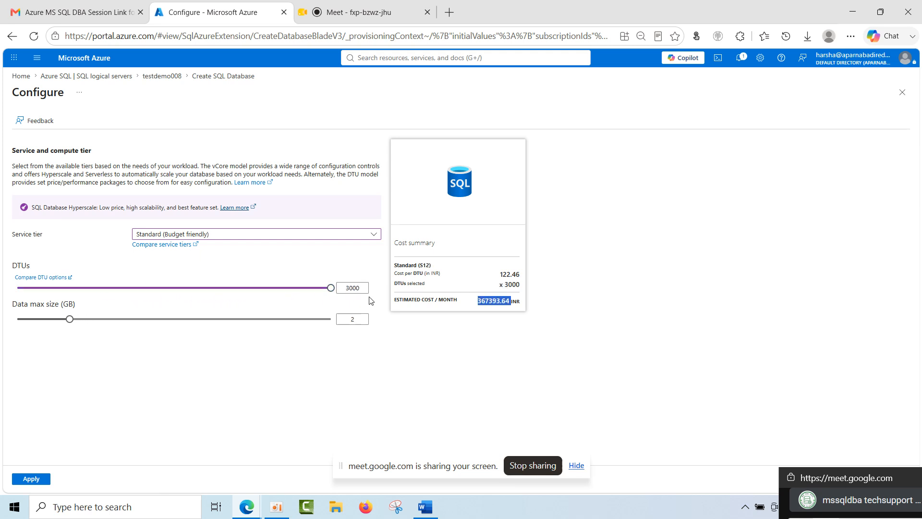
double_click(340, 289)
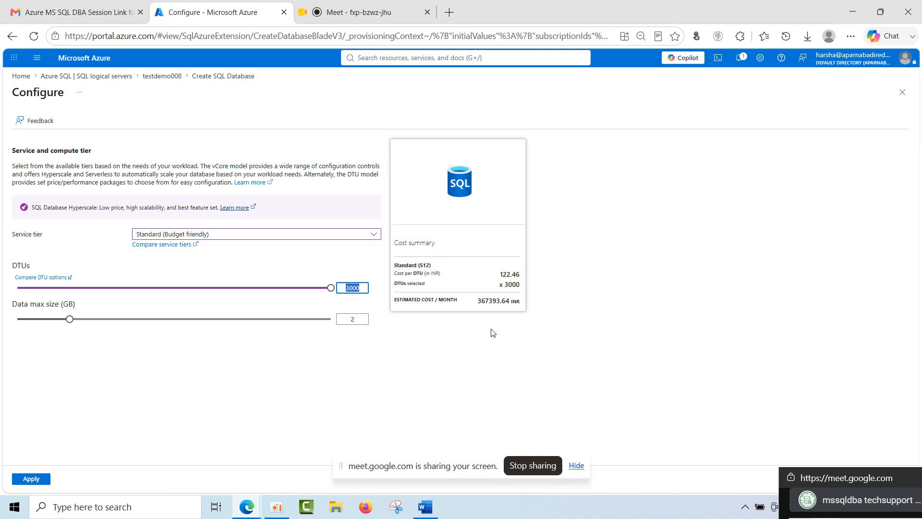
left_click_drag(487, 301, 470, 306)
left_click(487, 303)
left_click_drag(478, 301, 510, 301)
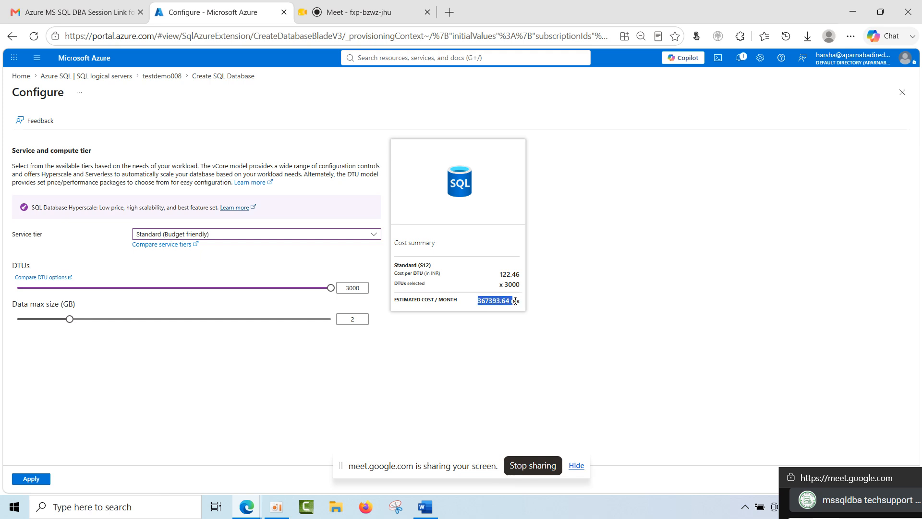
mouse_move(508, 301)
left_mouse_down()
mouse_move(479, 304)
mouse_move(516, 301)
left_mouse_up()
left_click_drag(69, 319, 331, 320)
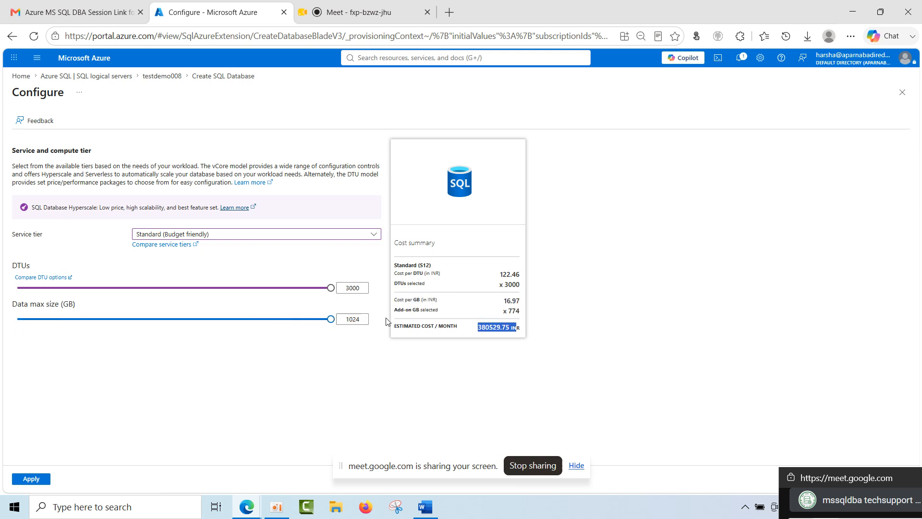
key("Tab")
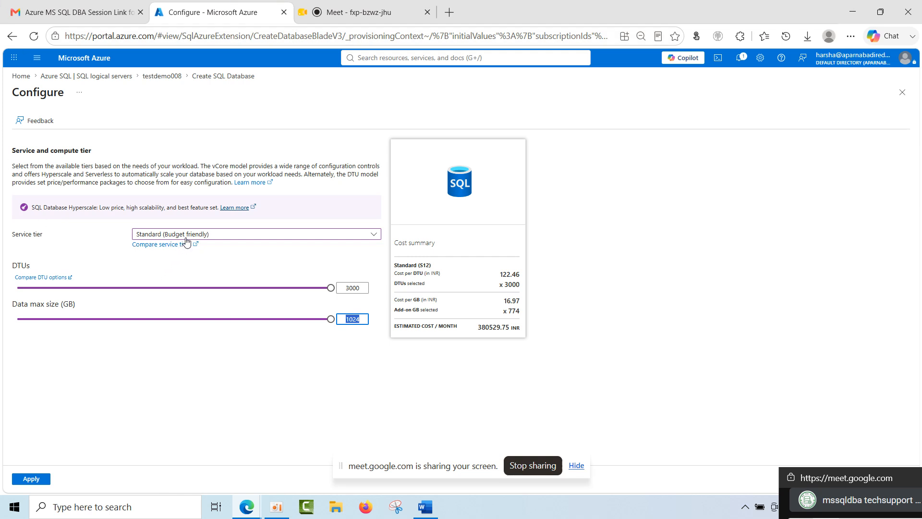
Select the Premium service tier and set its data max size to 4096 GB.
left_click(206, 235)
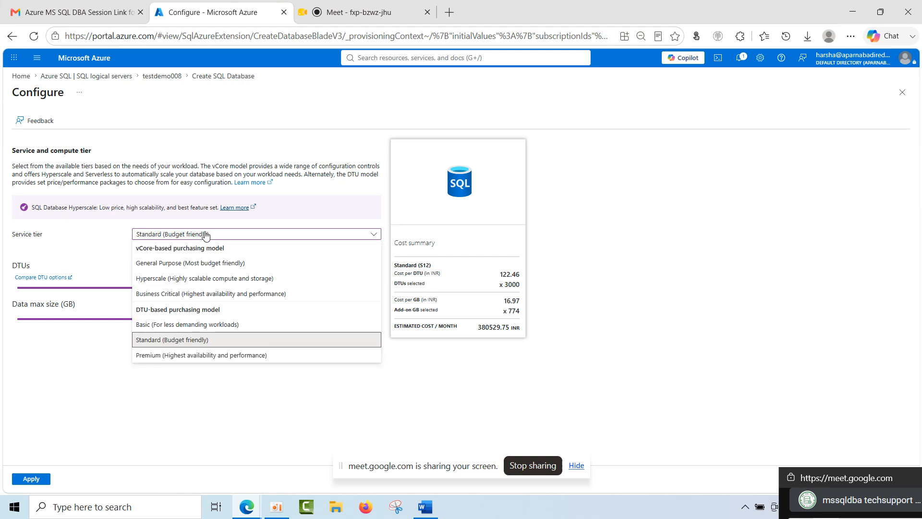
left_click(187, 356)
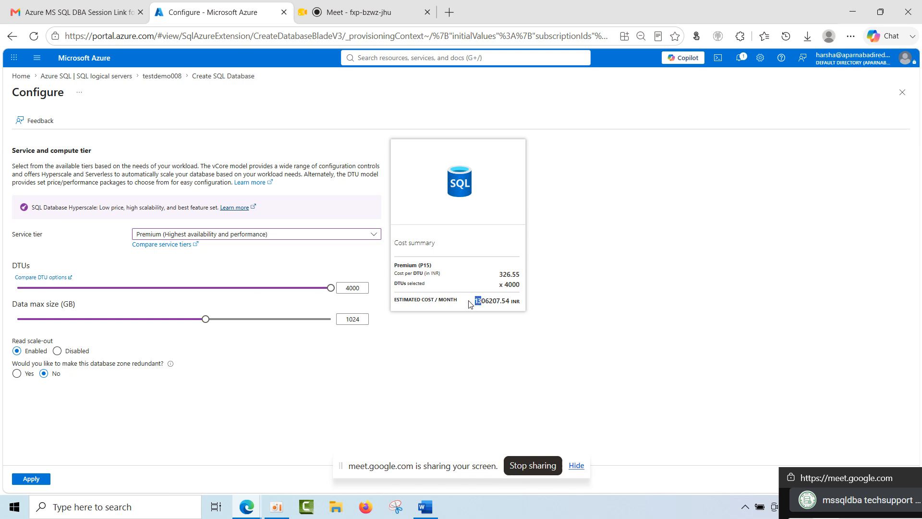
left_click_drag(206, 318, 388, 324)
left_click(452, 339)
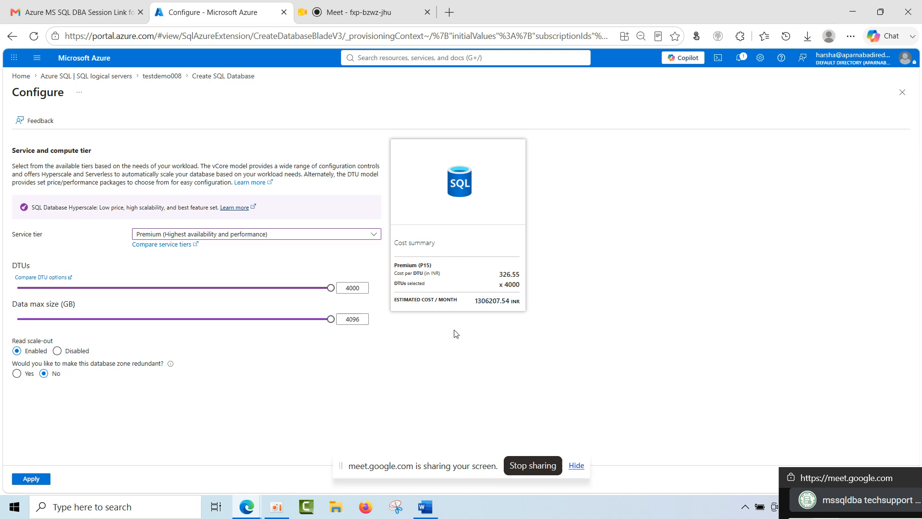
Change the service tier from Premium to Standard and on to the vCore-based General Purpose tier.
left_click_drag(330, 319, 354, 332)
left_click(248, 234)
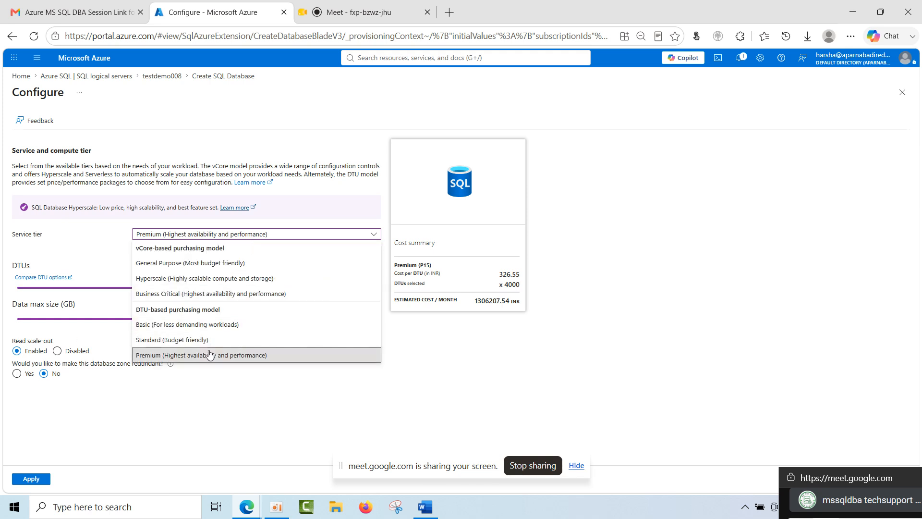
left_click(191, 341)
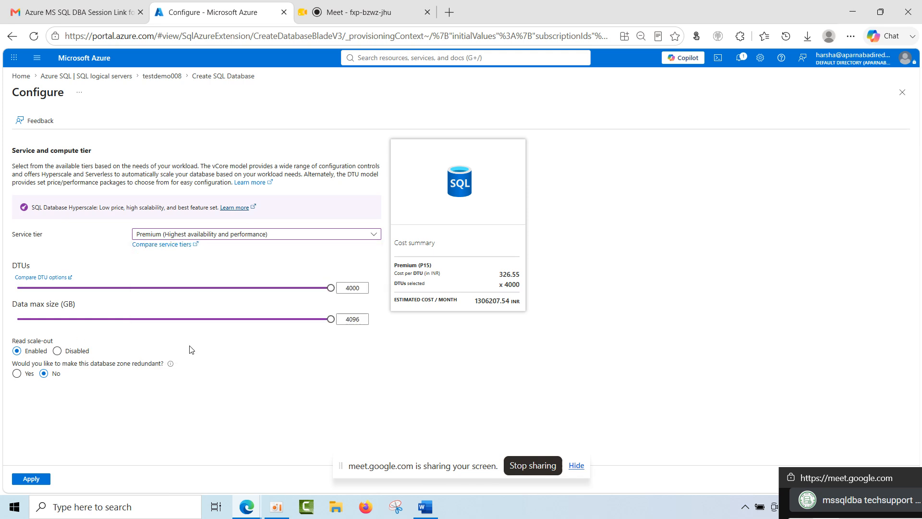
left_click(219, 237)
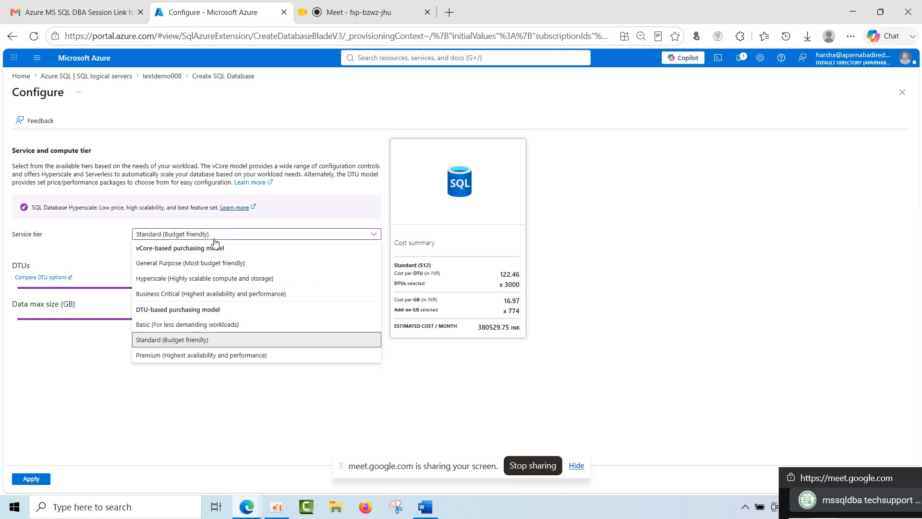
left_click(207, 263)
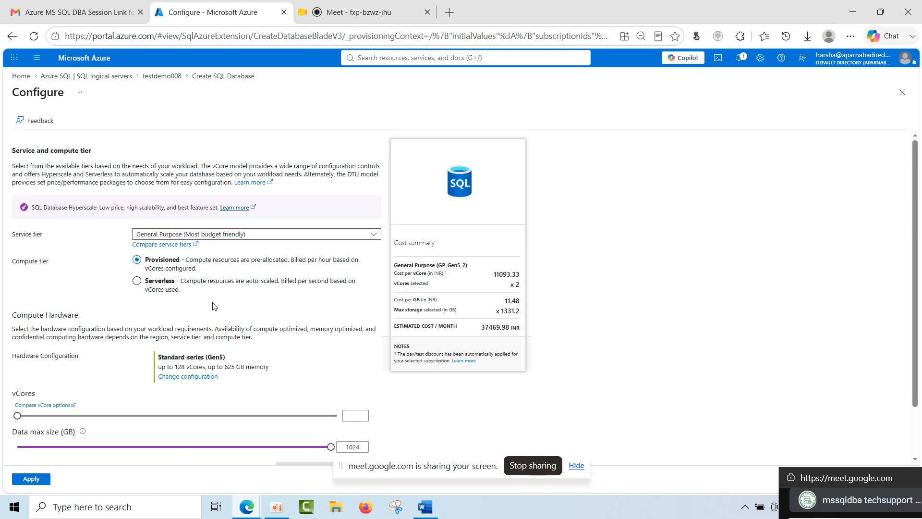
Review the General Purpose tier's provisioned compute options, set 4 vCores, and check the estimated monthly cost.
scroll(151, 362, "down", 1)
scroll(150, 362, "up", 1)
left_click(219, 233)
double_click(219, 234)
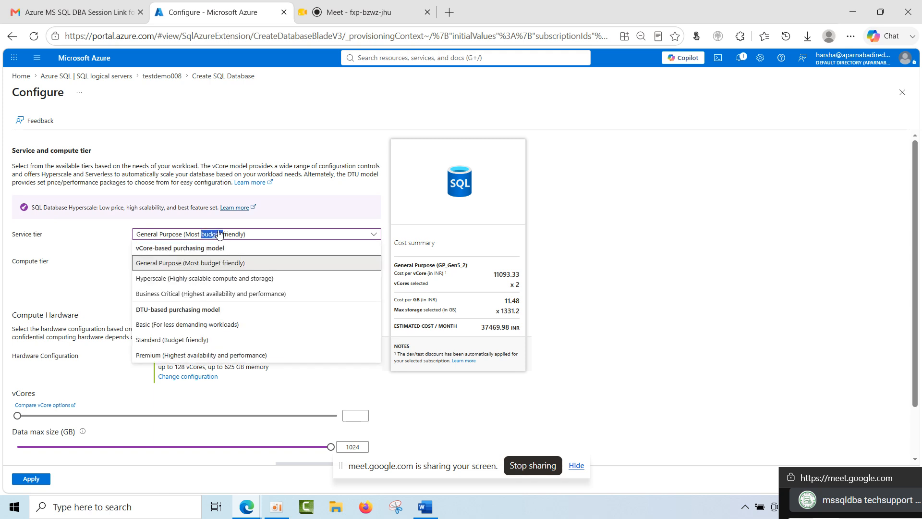
left_click(740, 321)
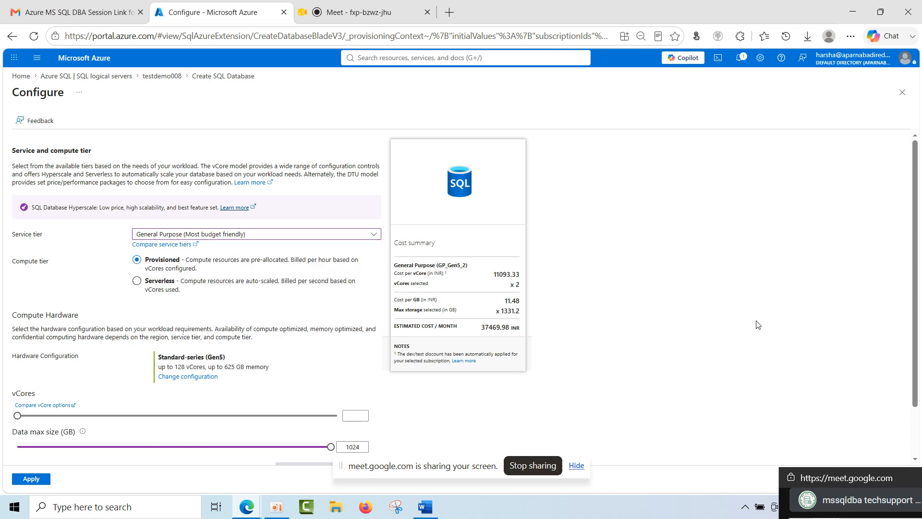
scroll(142, 366, "down", 1)
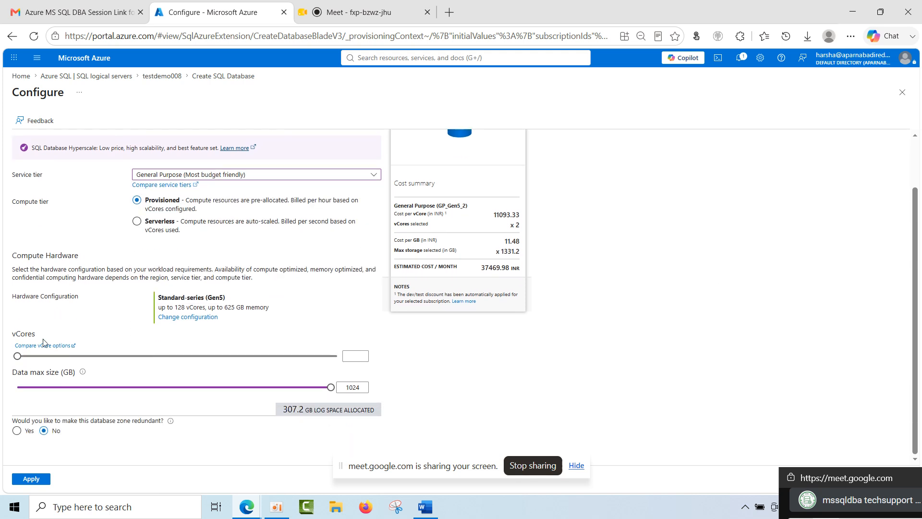
left_click_drag(17, 356, 36, 358)
left_click_drag(482, 268, 519, 269)
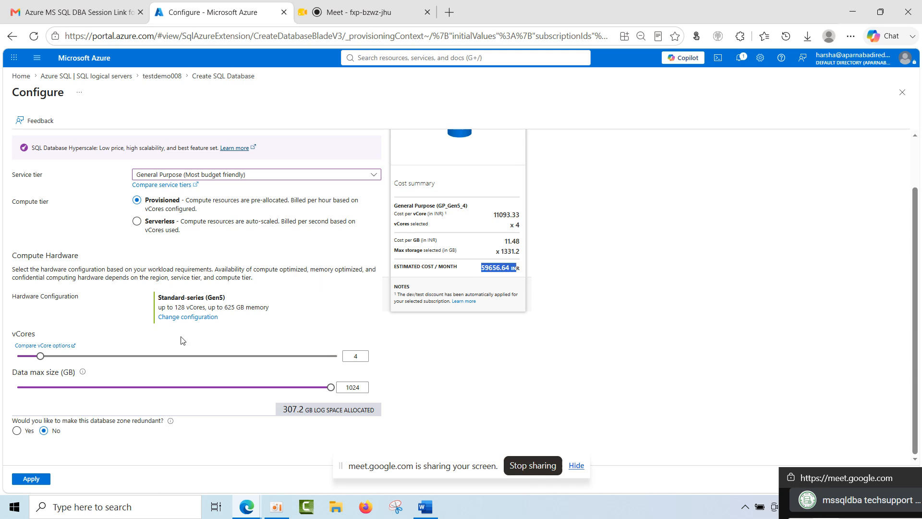
Select the Hyperscale service tier with 12 vCores and 2 high availability secondary replicas, and check its estimated compute cost.
scroll(182, 339, "up", 1)
left_click(211, 234)
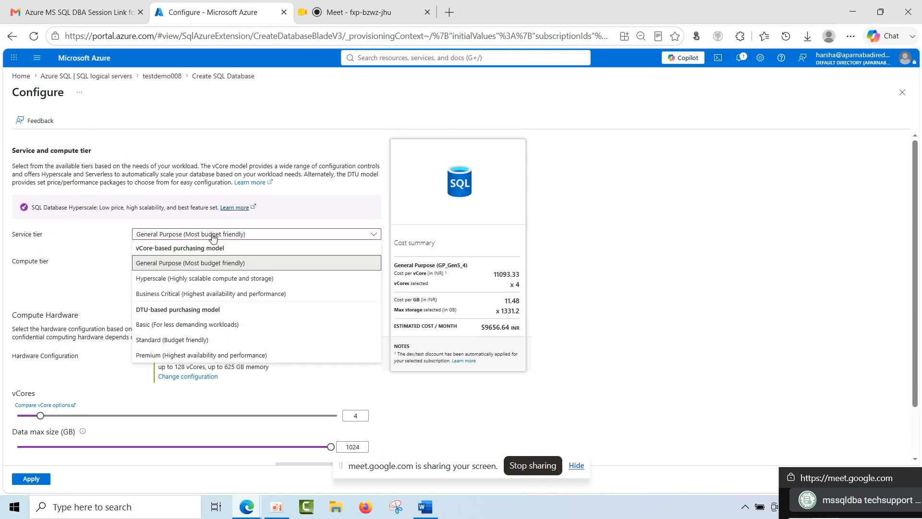
left_click(225, 279)
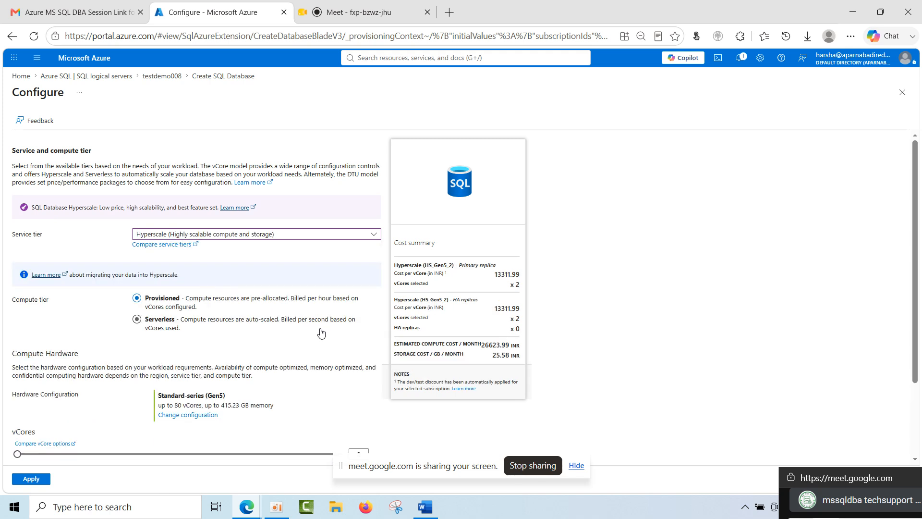
scroll(318, 331, "down", 2)
left_click_drag(17, 356, 149, 371)
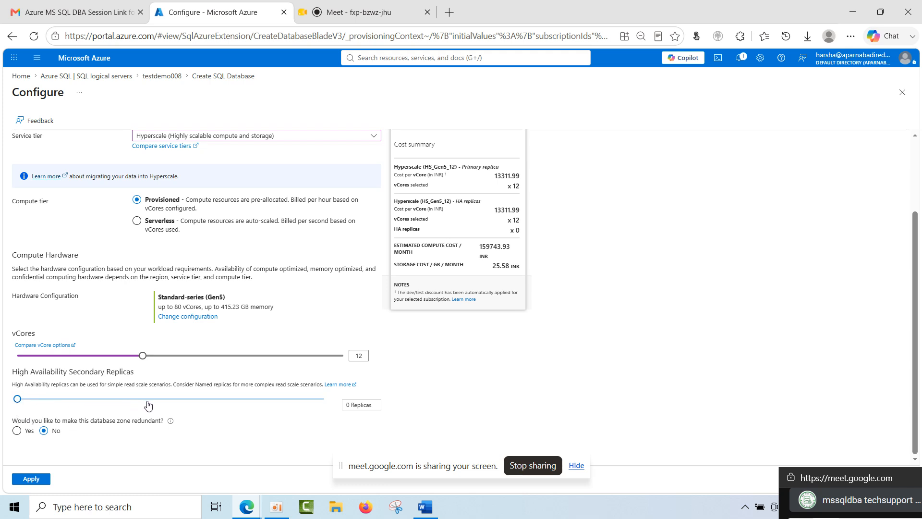
left_click_drag(21, 402, 173, 402)
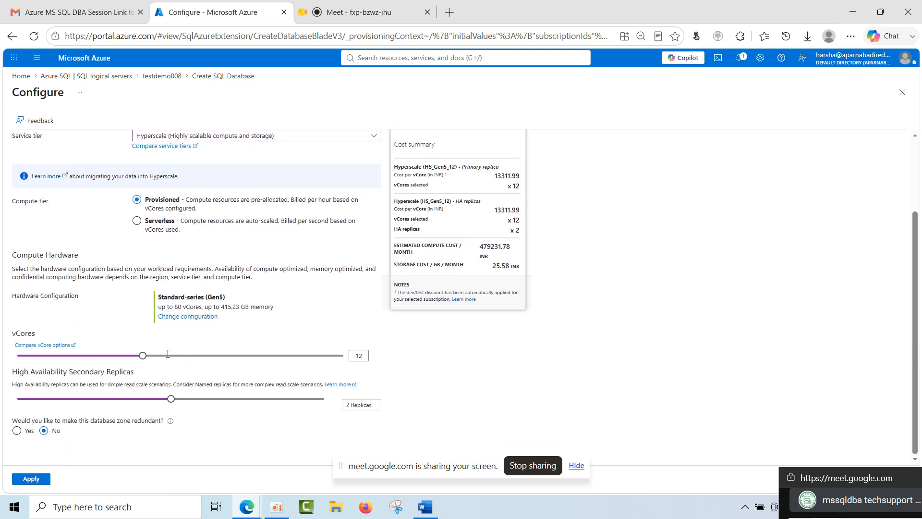
scroll(471, 377, "up", 3)
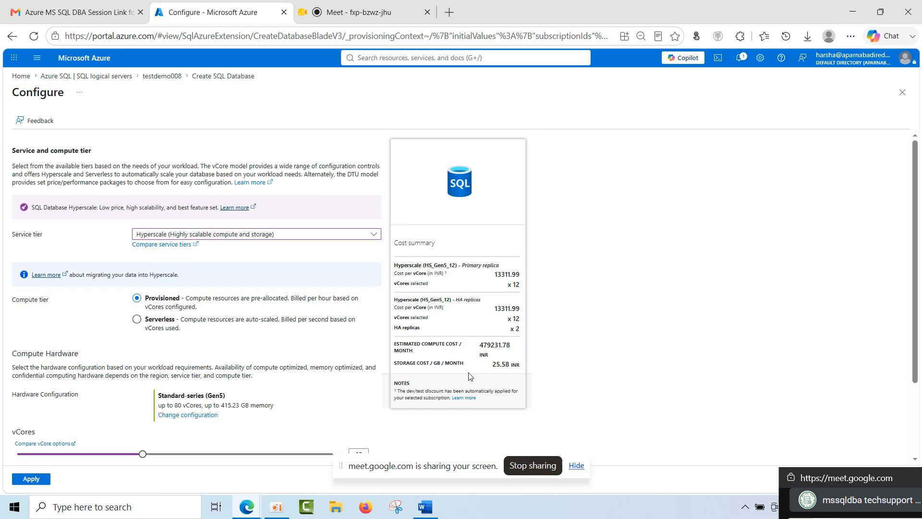
scroll(332, 344, "down", 2)
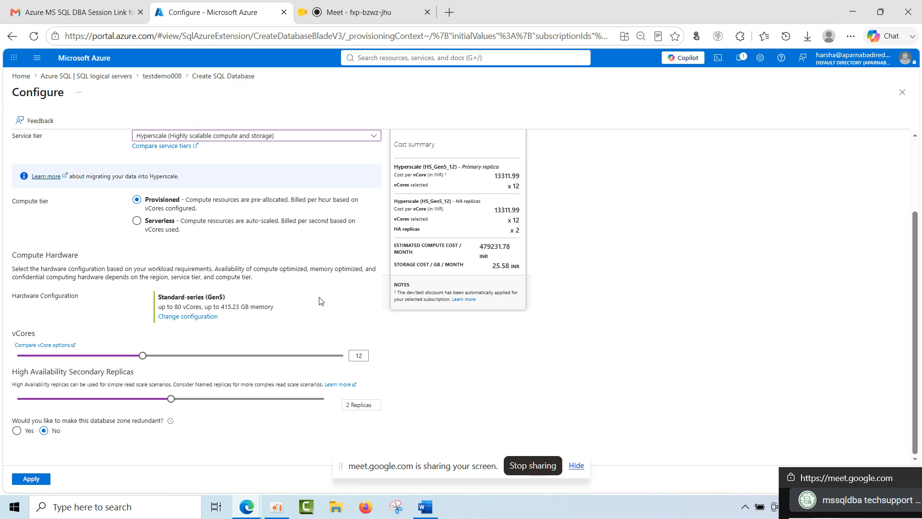
Size the Business Critical service tier at 128 vCores and a 3072 GB data max size, and leave the configuration without applying it.
scroll(321, 301, "up", 2)
left_click(267, 235)
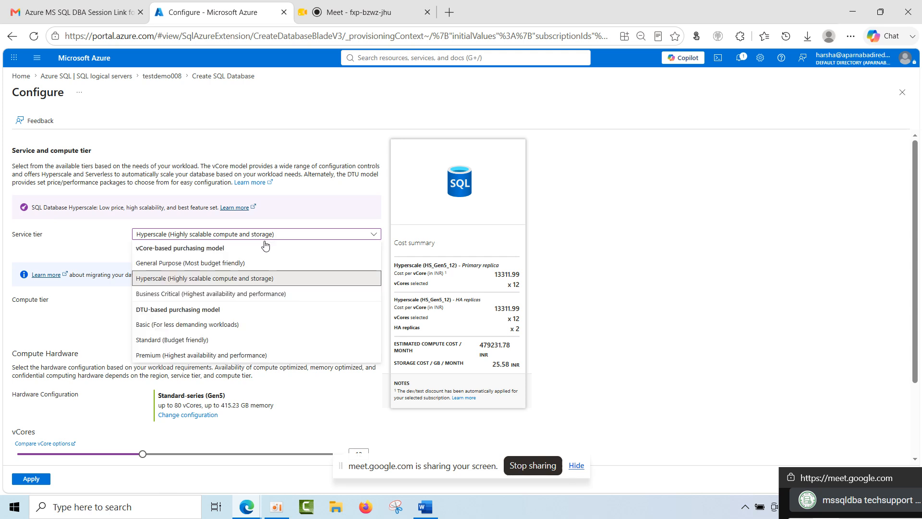
left_click(230, 298)
scroll(378, 379, "down", 1)
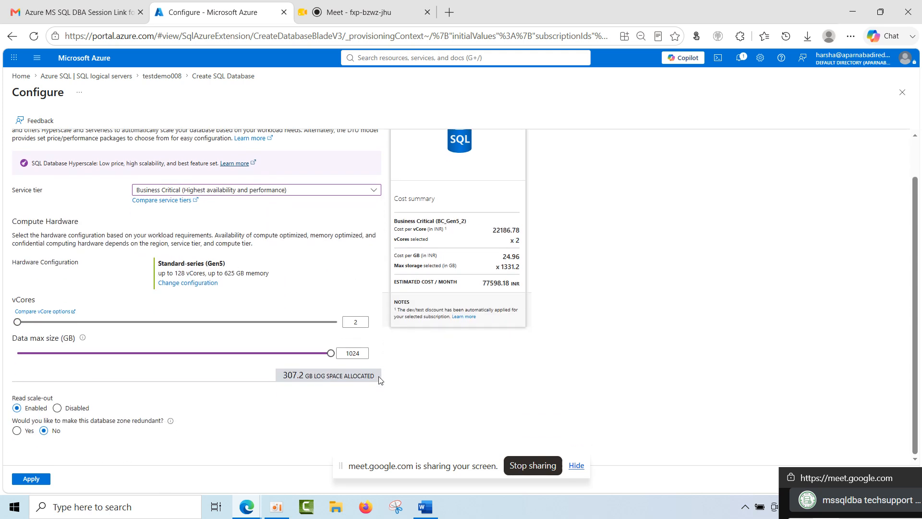
left_click_drag(18, 322, 197, 332)
left_click_drag(154, 354, 377, 365)
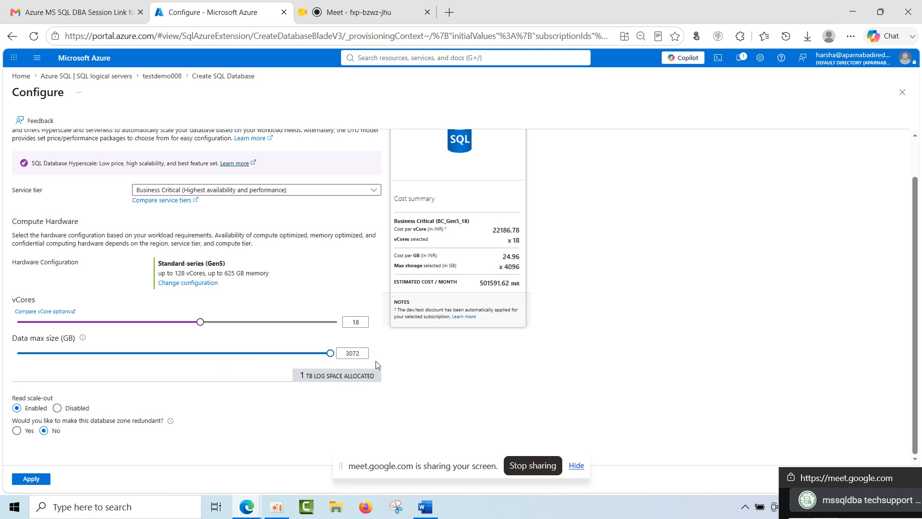
left_click_drag(200, 321, 405, 332)
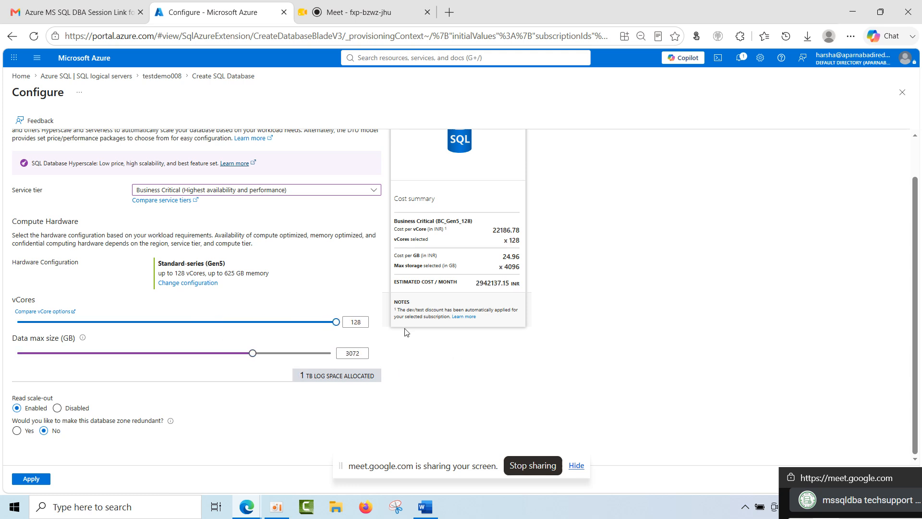
scroll(351, 279, "up", 2)
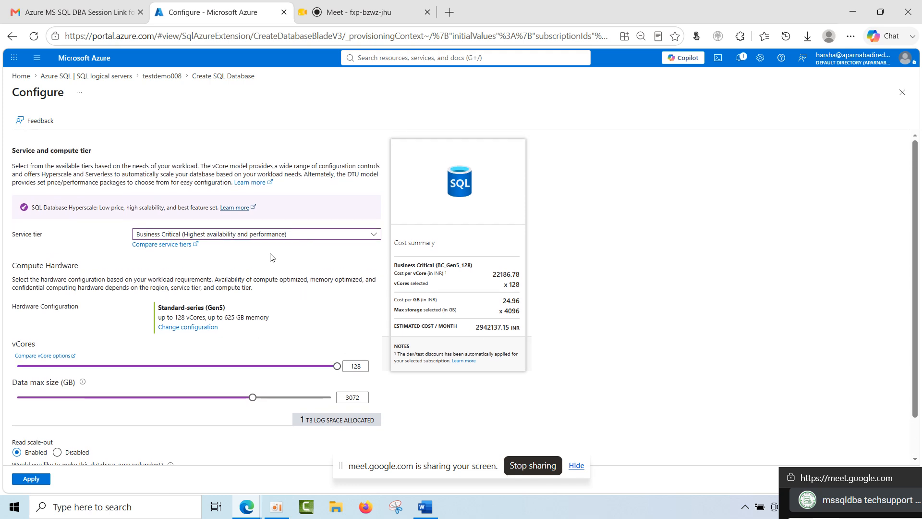
left_click(227, 79)
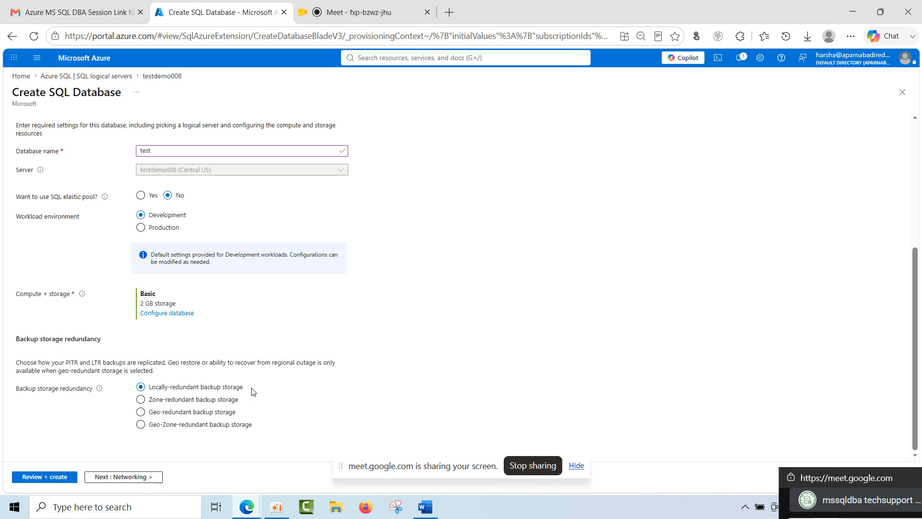
Try the zone-redundant and geo-redundant backup storage options, and set the backup storage redundancy to Geo-Zone-redundant backup storage.
left_click(190, 401)
left_click(192, 414)
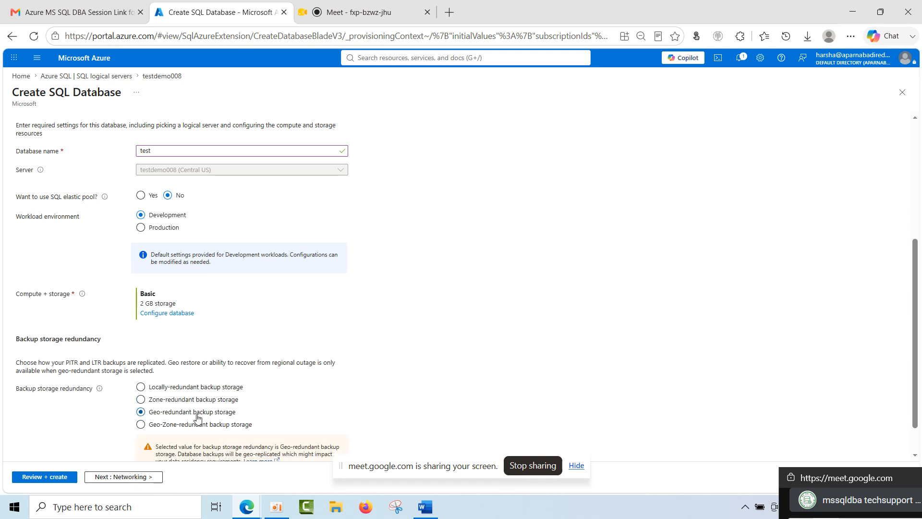
scroll(243, 412, "down", 1)
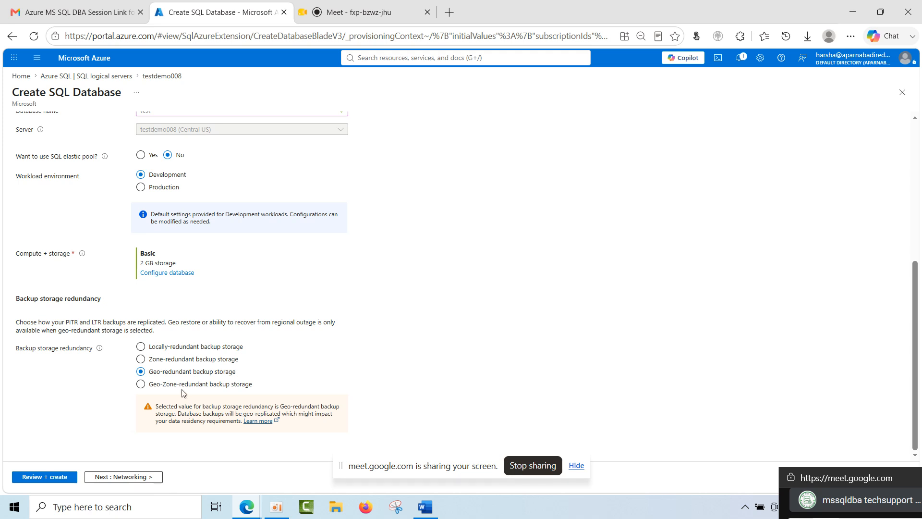
left_click(167, 385)
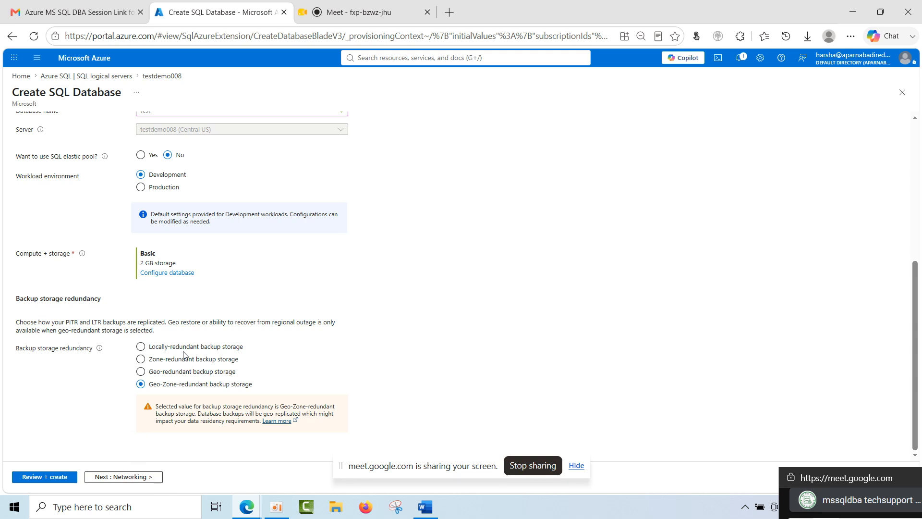
scroll(190, 366, "up", 4)
scroll(141, 347, "down", 4)
scroll(90, 190, "up", 6)
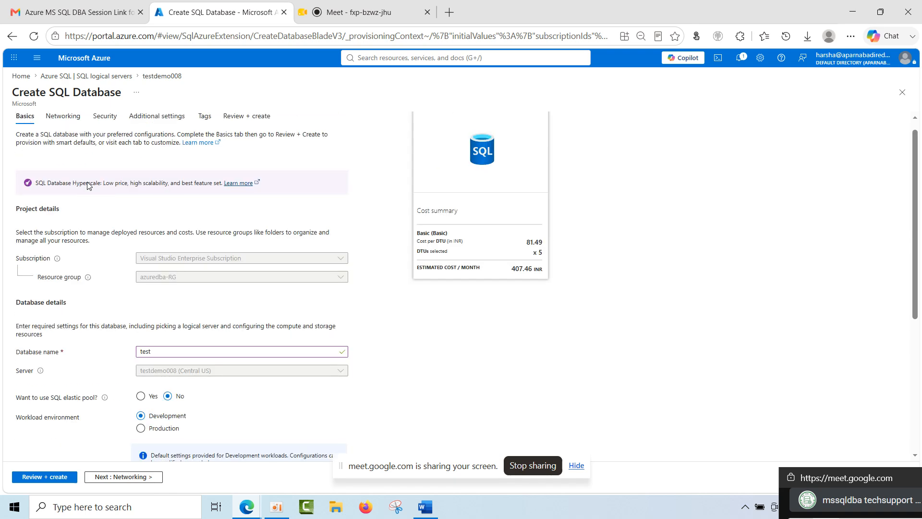
scroll(88, 186, "down", 6)
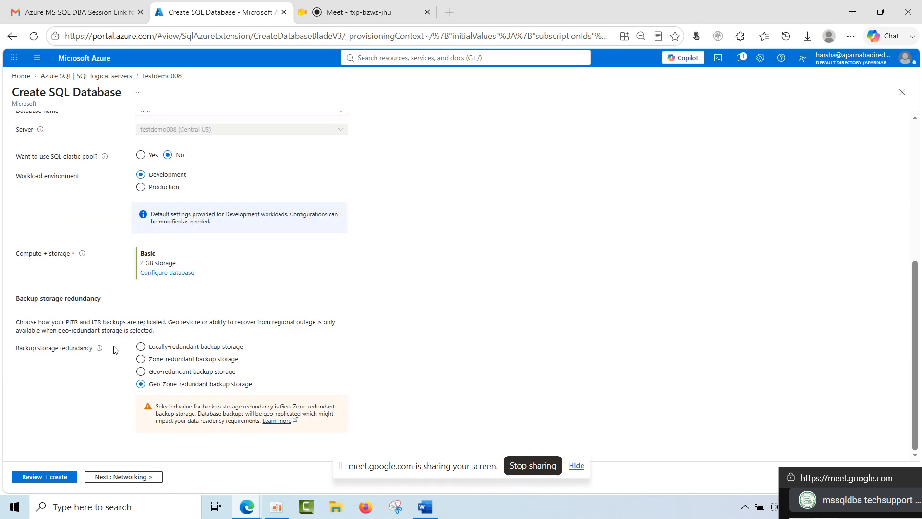
Keep the default networking, security, additional settings and tags, review the configuration summary, and create the database.
left_click(129, 481)
left_click(187, 478)
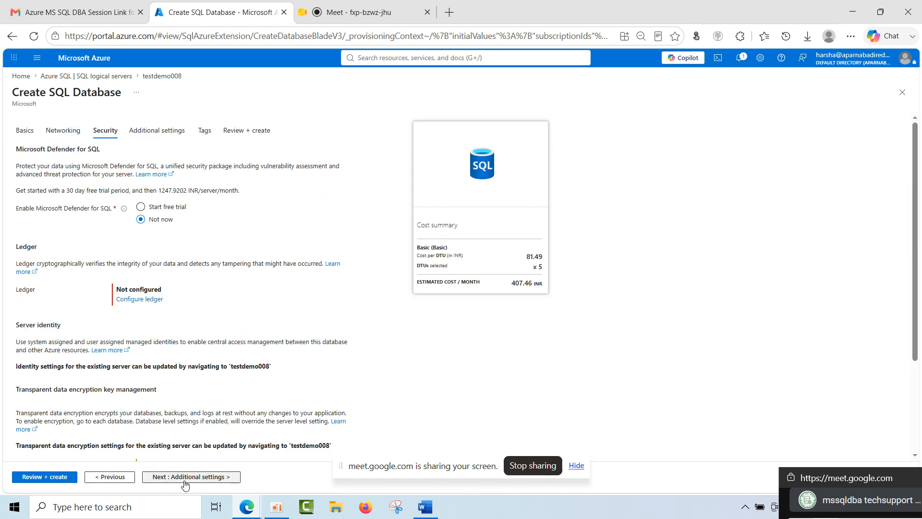
left_click(187, 479)
left_click(188, 482)
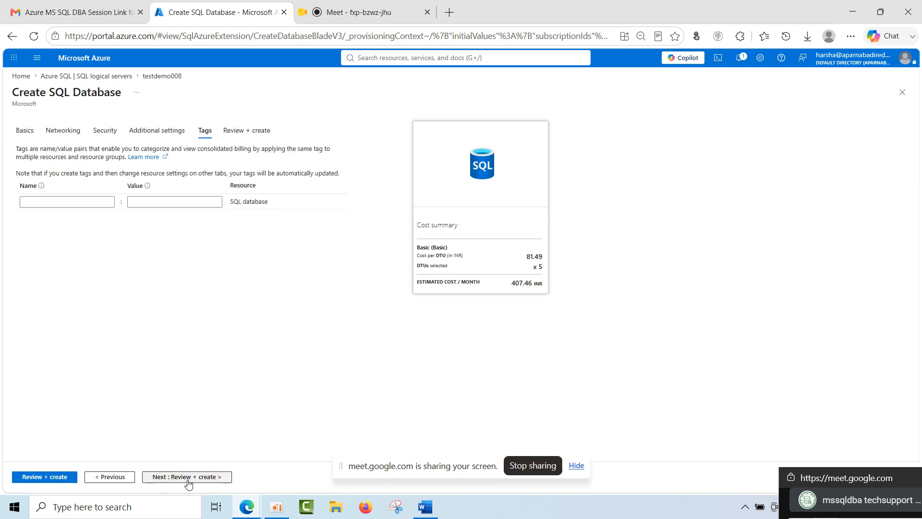
left_click(187, 482)
scroll(67, 447, "down", 5)
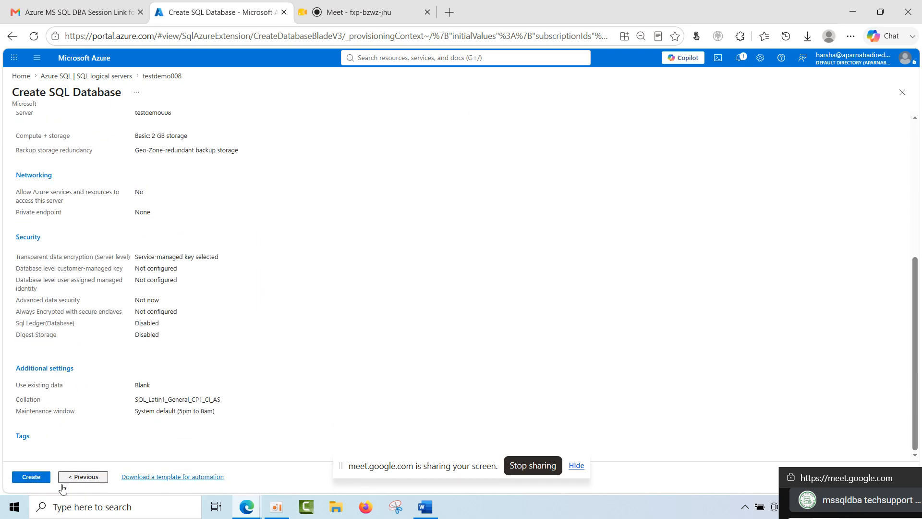
left_click(33, 477)
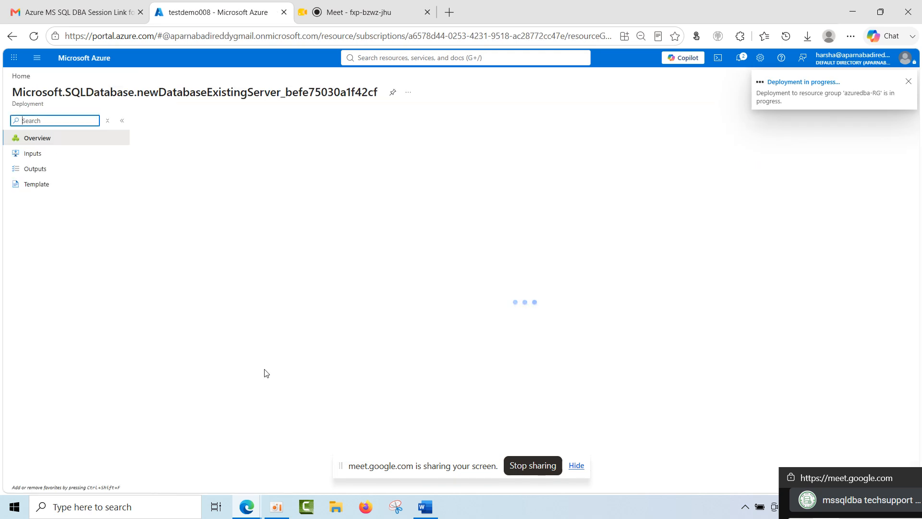
Reopen the testdemo008 server from the portal home and start a new dedicated SQL pool named testpool.
left_click(20, 77)
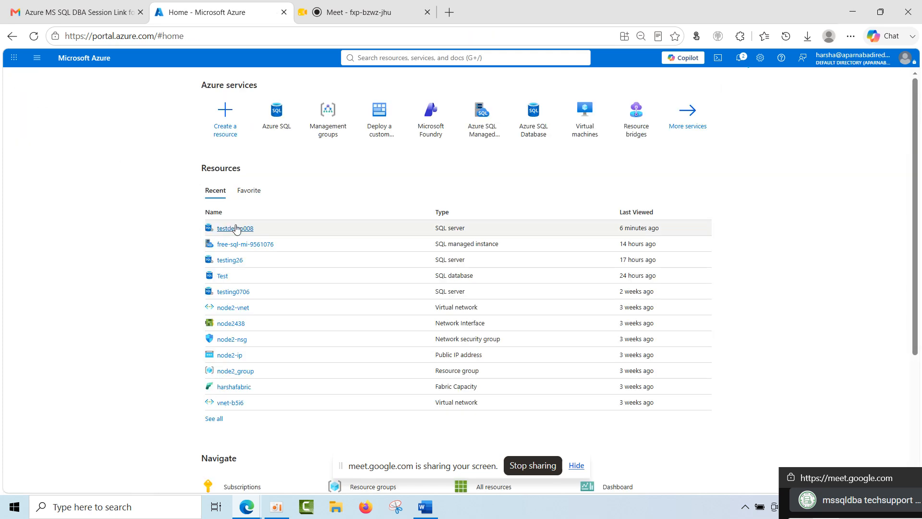
left_click(236, 229)
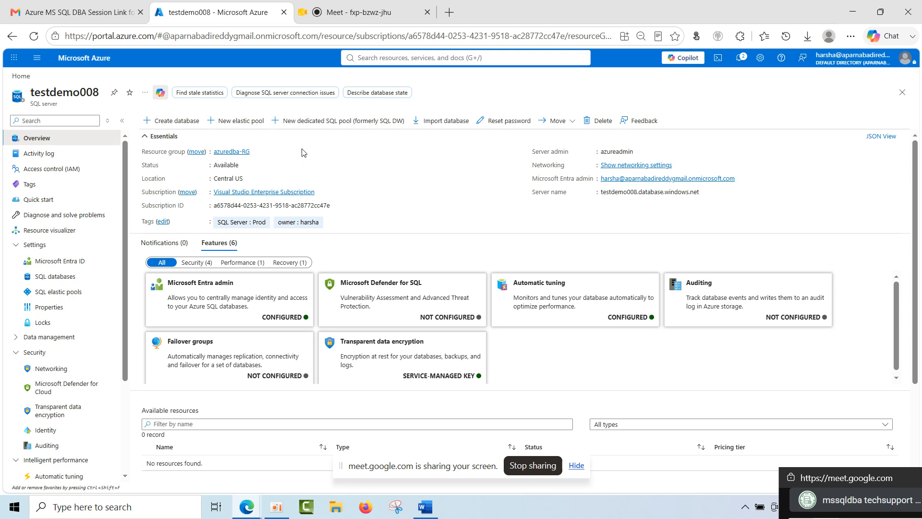
left_click(315, 126)
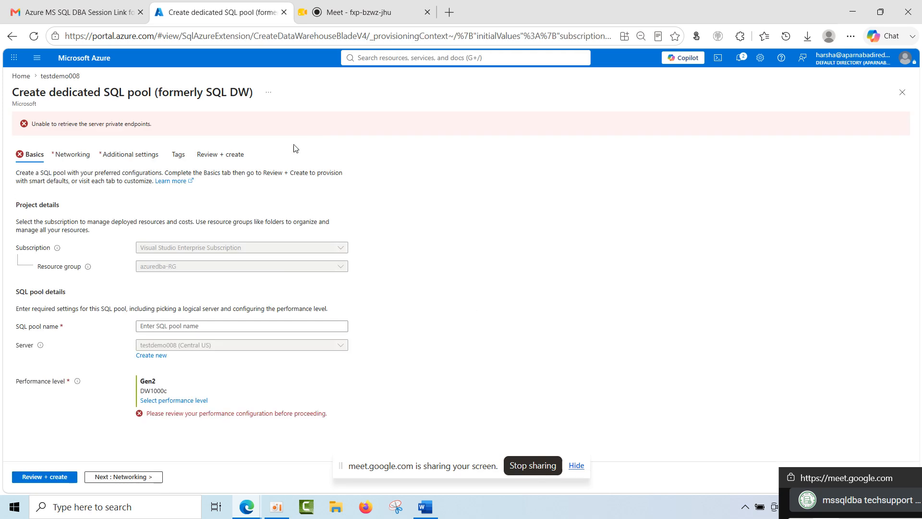
left_click(172, 326)
type("testpool")
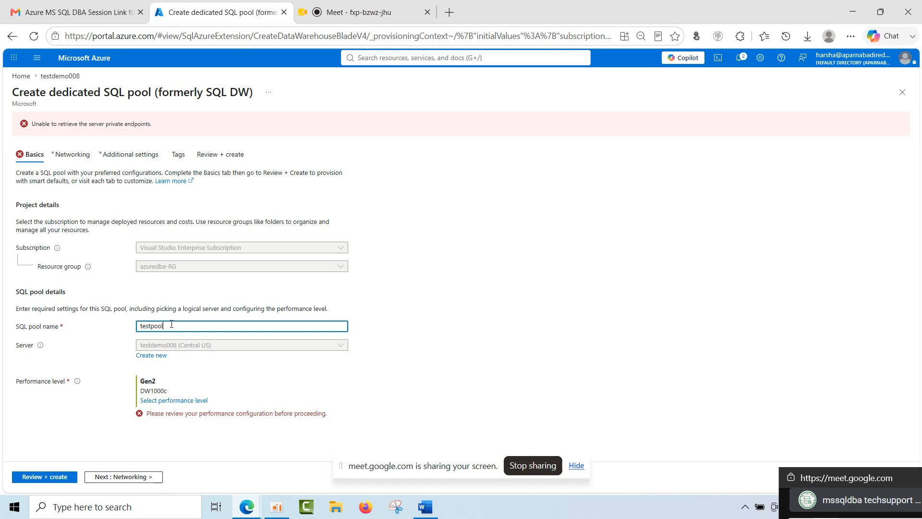
Set the SQL pool's performance level to Gen2 DW100c and apply it.
left_click(174, 400)
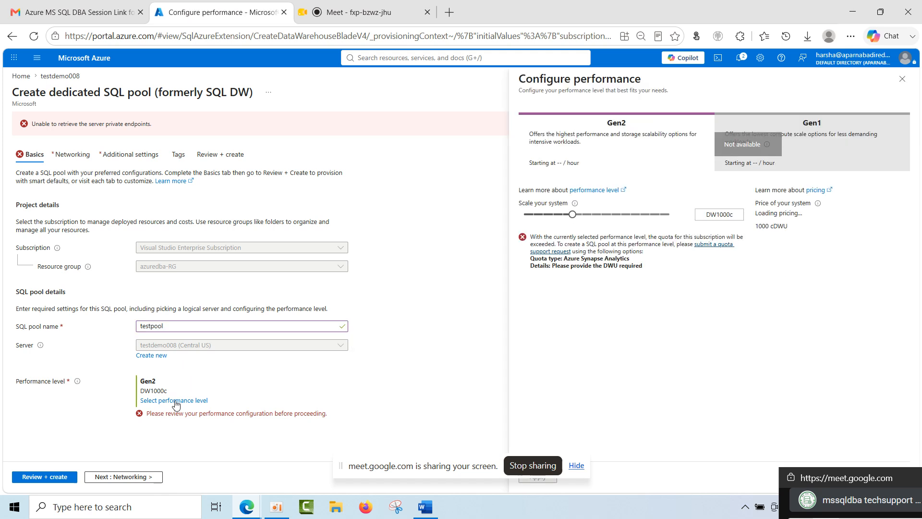
left_click_drag(572, 214, 484, 224)
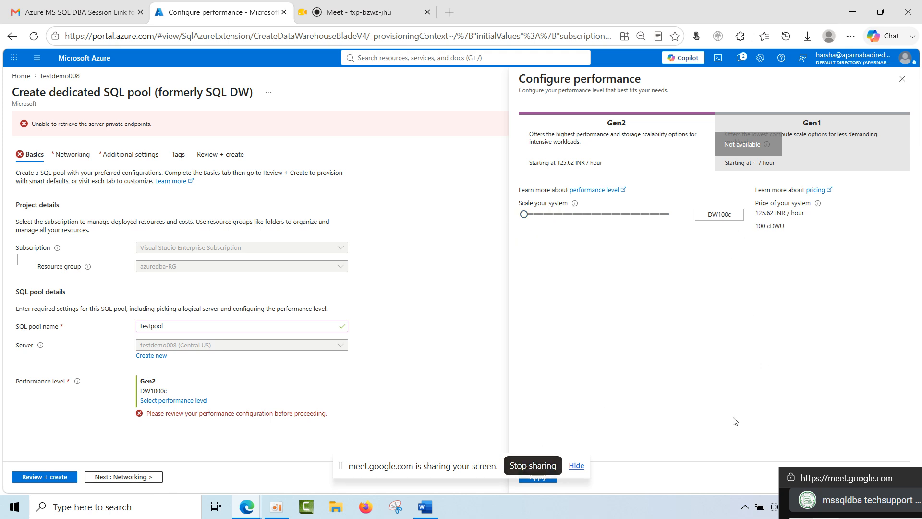
left_click_drag(462, 471, 806, 450)
left_click(545, 479)
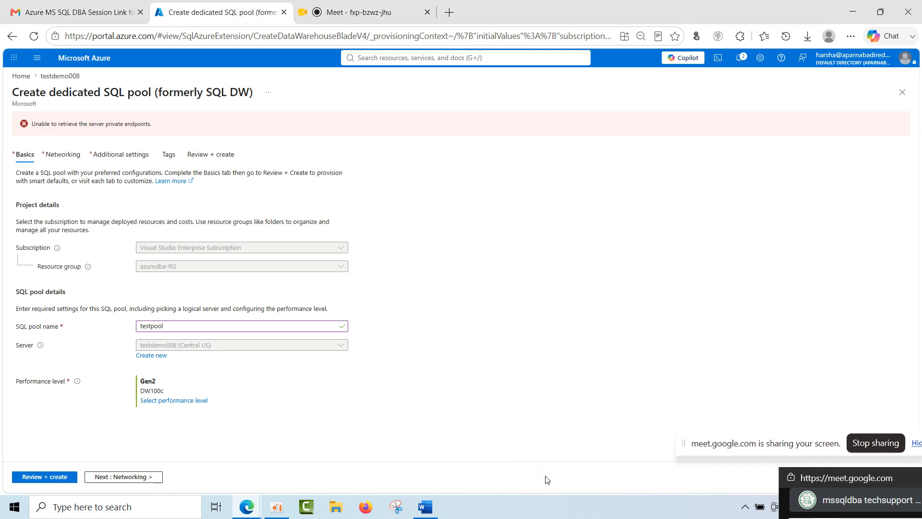
Keep the default networking, additional settings and tags, review the cost and configuration summary, and create the dedicated SQL pool.
left_click(136, 478)
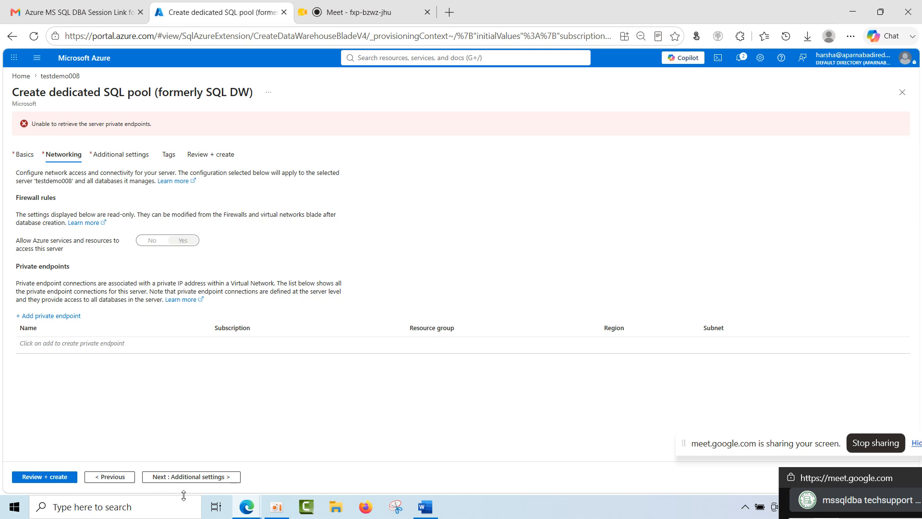
left_click(193, 478)
left_click(197, 478)
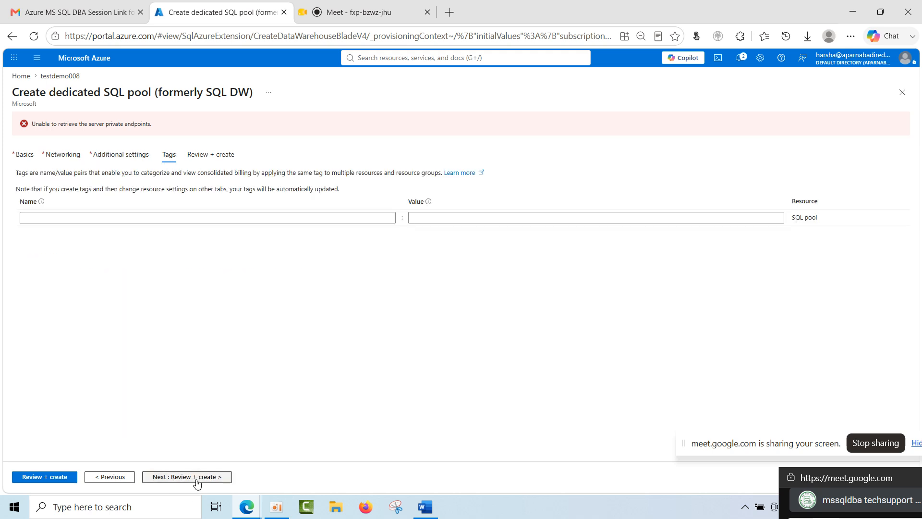
left_click(197, 478)
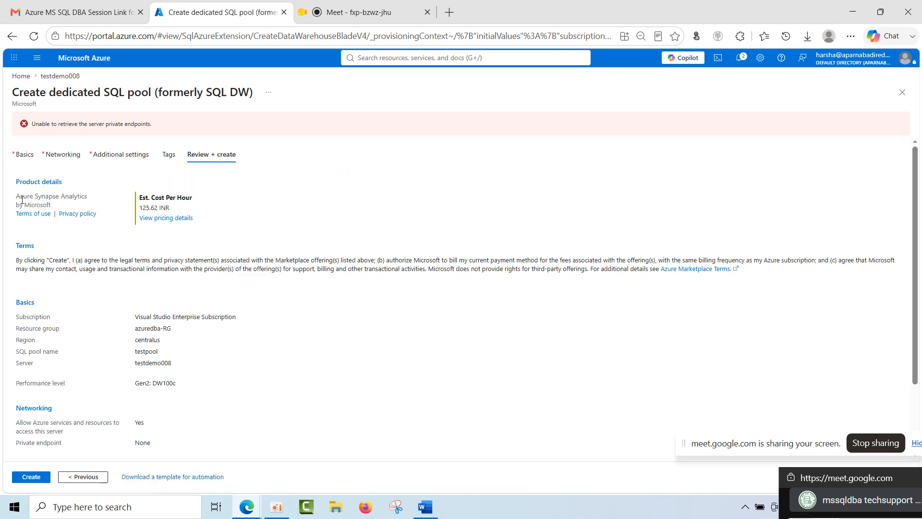
left_click_drag(17, 198, 51, 208)
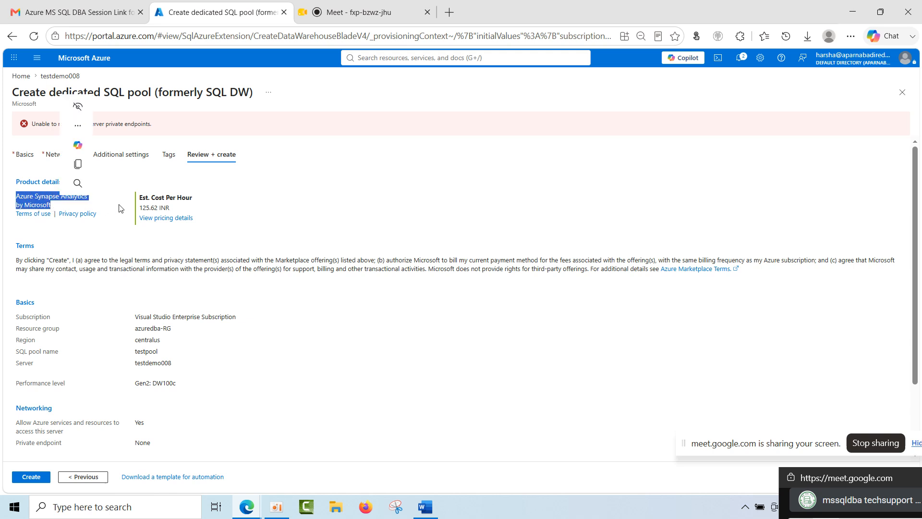
double_click(152, 207)
left_click(184, 207)
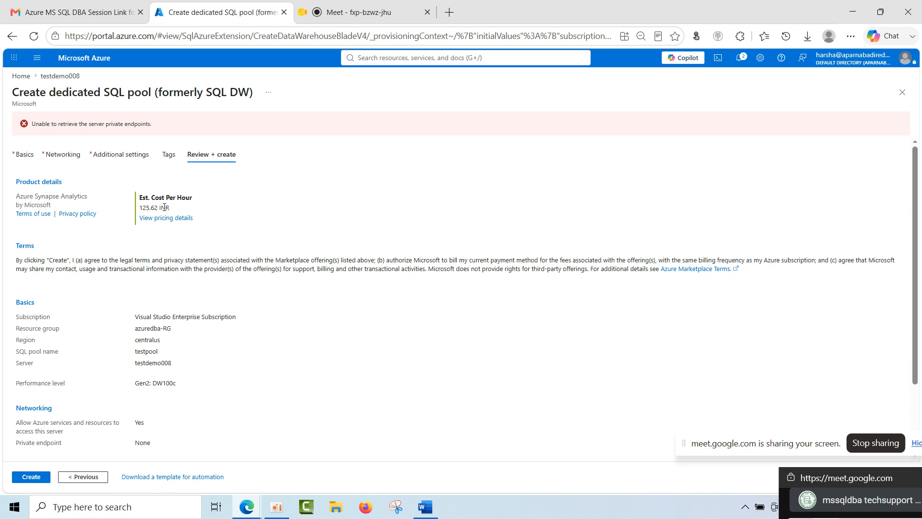
scroll(214, 366, "down", 2)
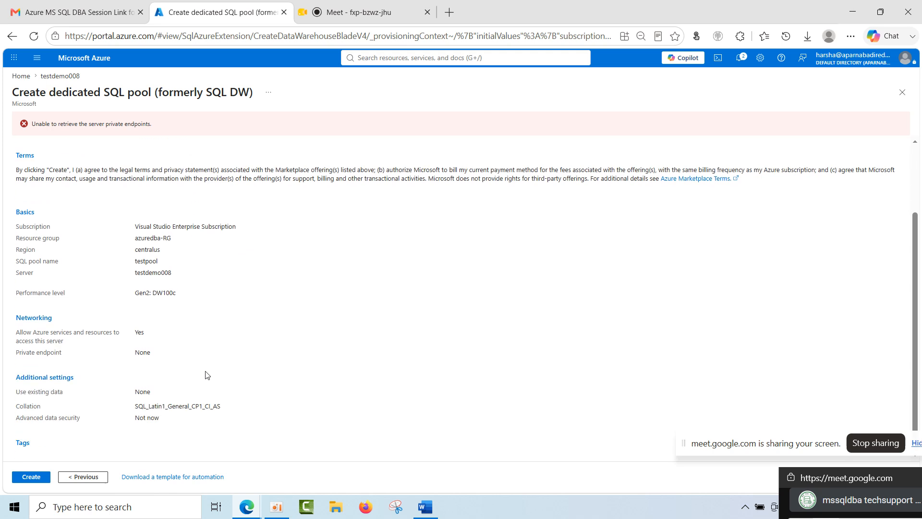
left_click(36, 478)
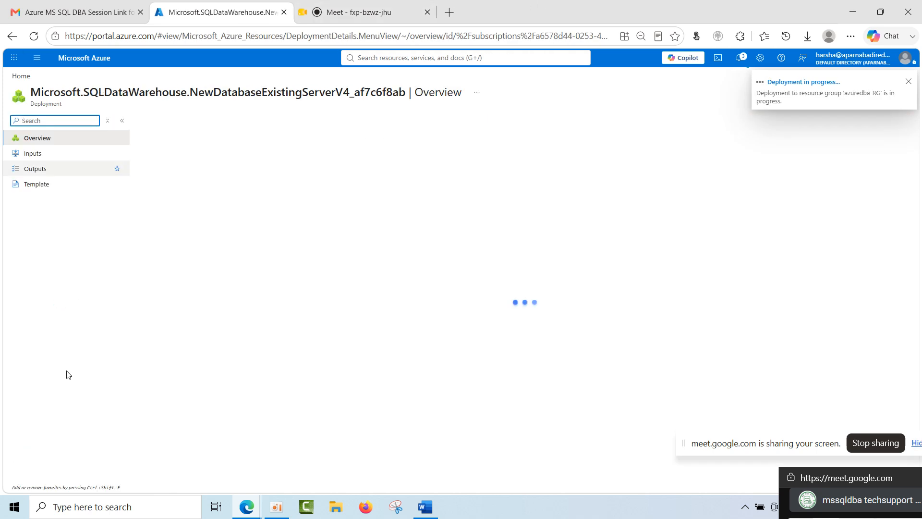
Reopen the testdemo008 server from the portal home and view its database import form, discarding it without importing.
left_click(20, 76)
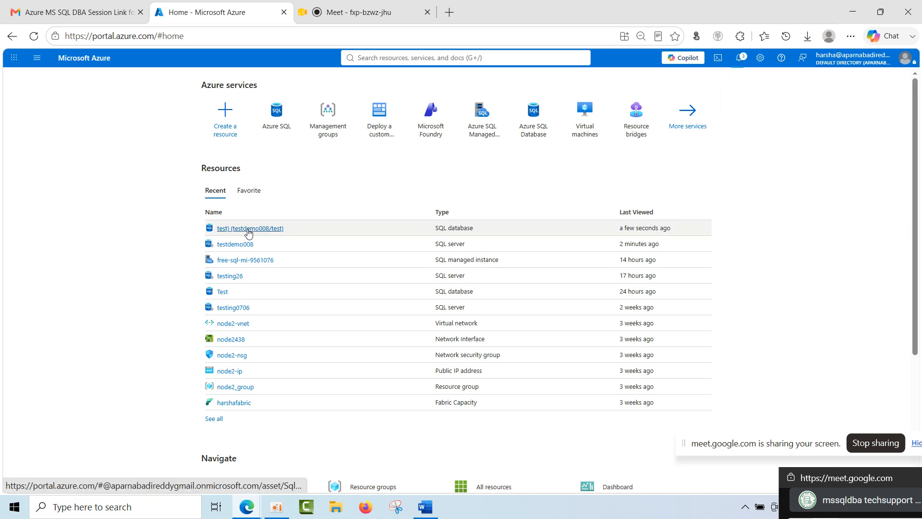
left_click(234, 248)
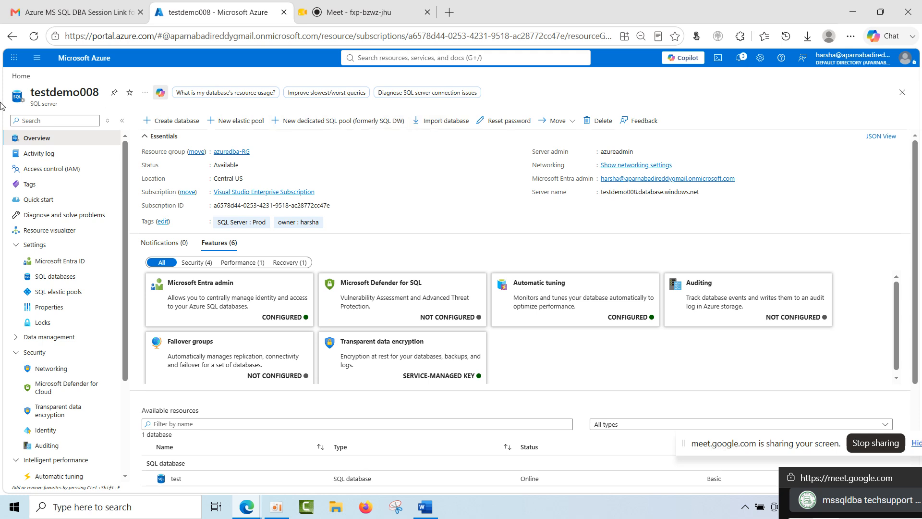
left_click_drag(32, 92, 92, 92)
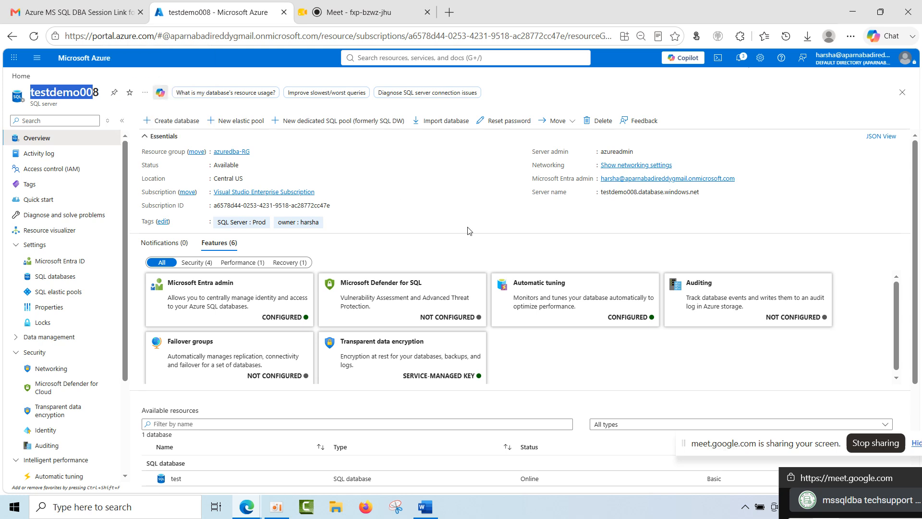
left_click(456, 120)
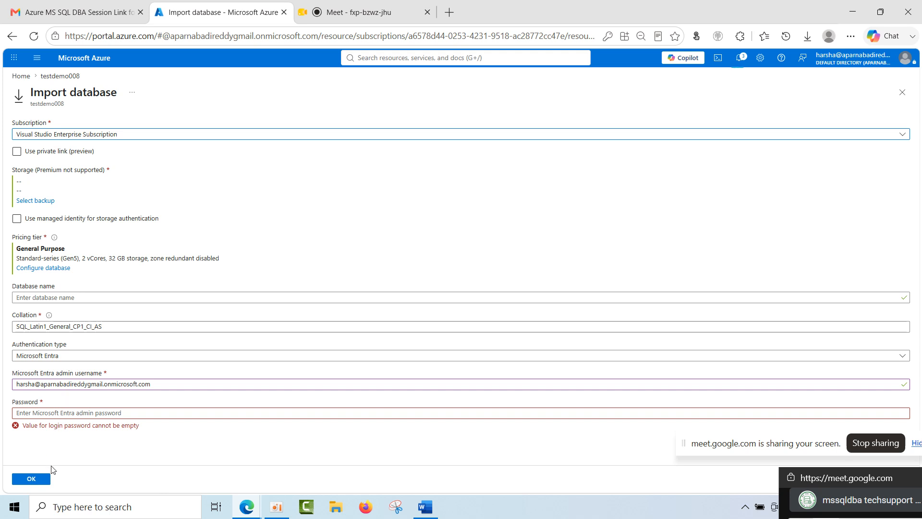
left_click(54, 77)
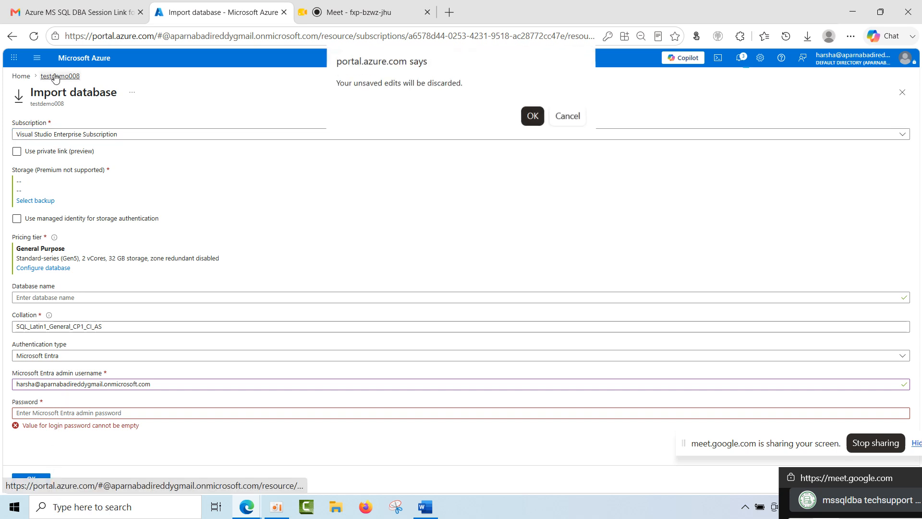
left_click(532, 118)
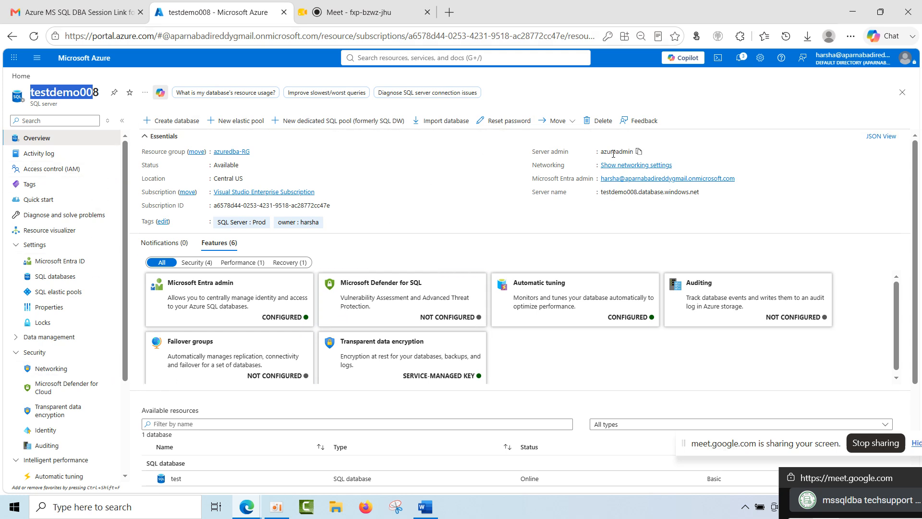
Check the server admin login name and view the admin password reset form, closing it without setting a password.
left_click_drag(600, 154, 630, 153)
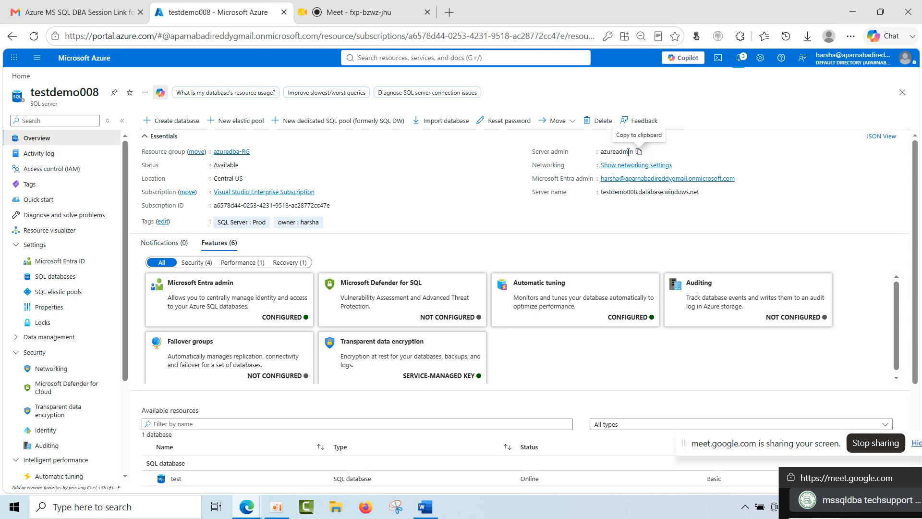
double_click(625, 153)
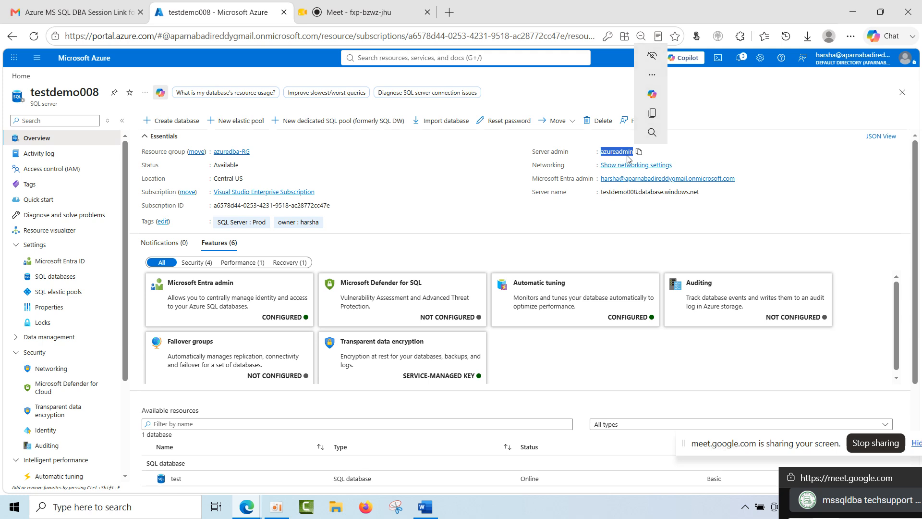
left_click(397, 174)
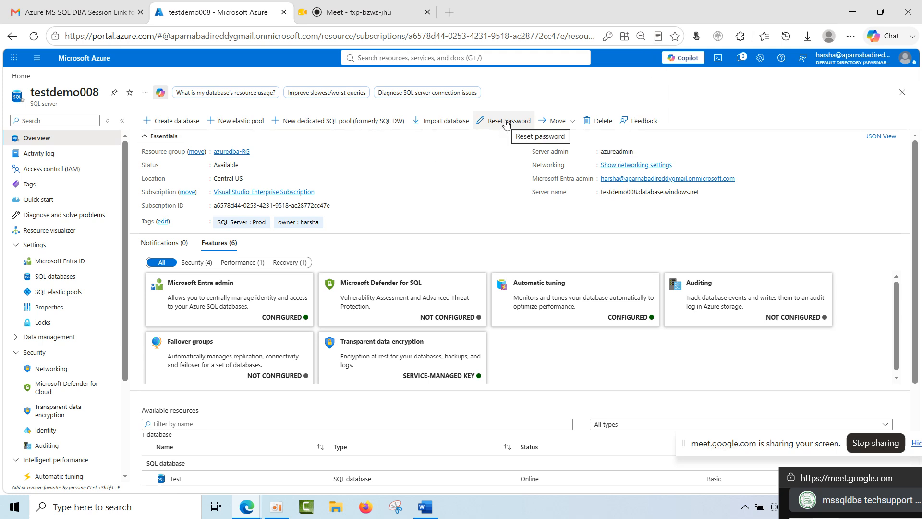
left_click(506, 124)
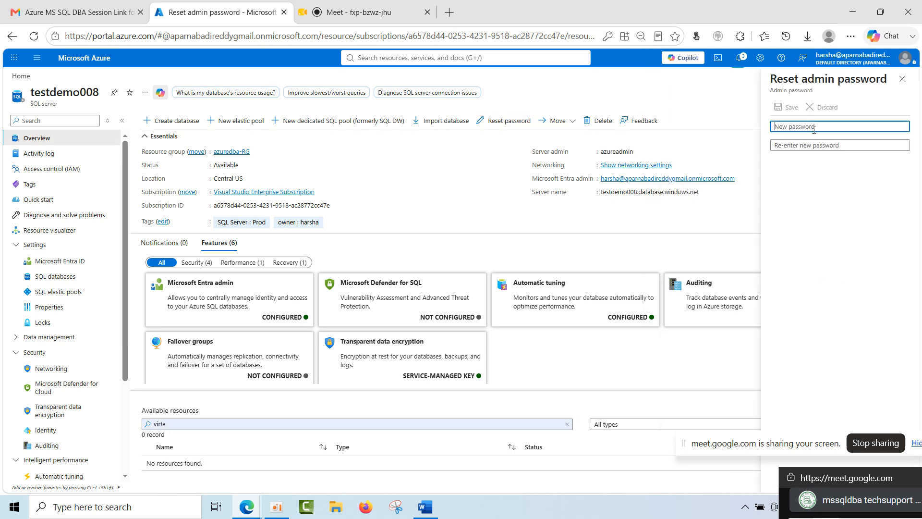
left_click(836, 288)
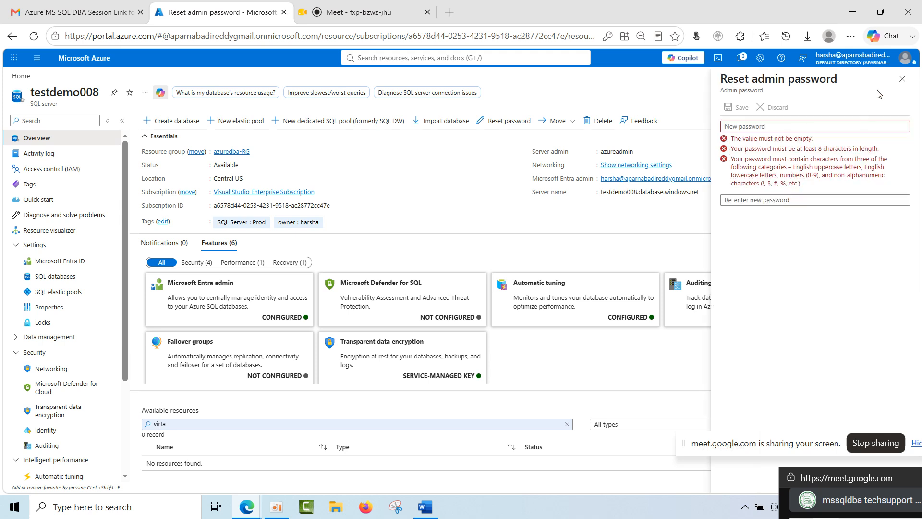
left_click(902, 78)
View the options for moving the server to another resource group or subscription, without choosing one.
left_click(565, 126)
left_click(466, 175)
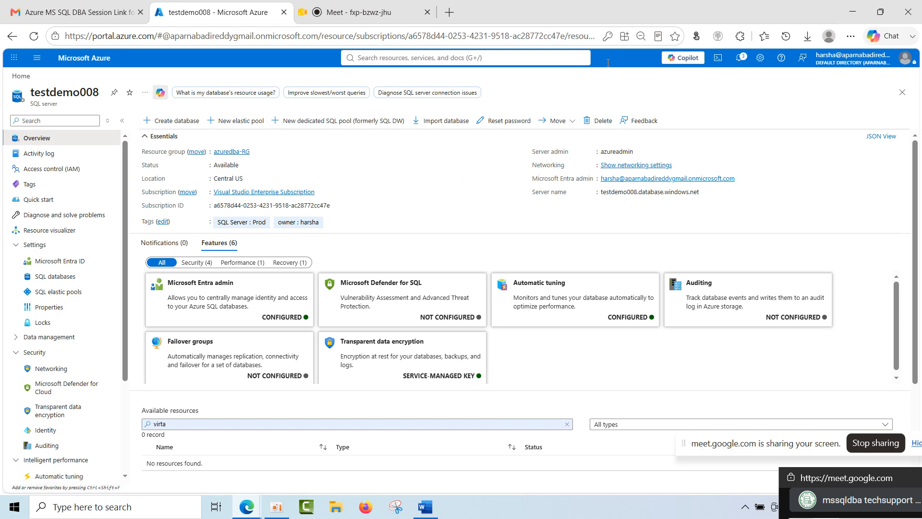
left_click(573, 121)
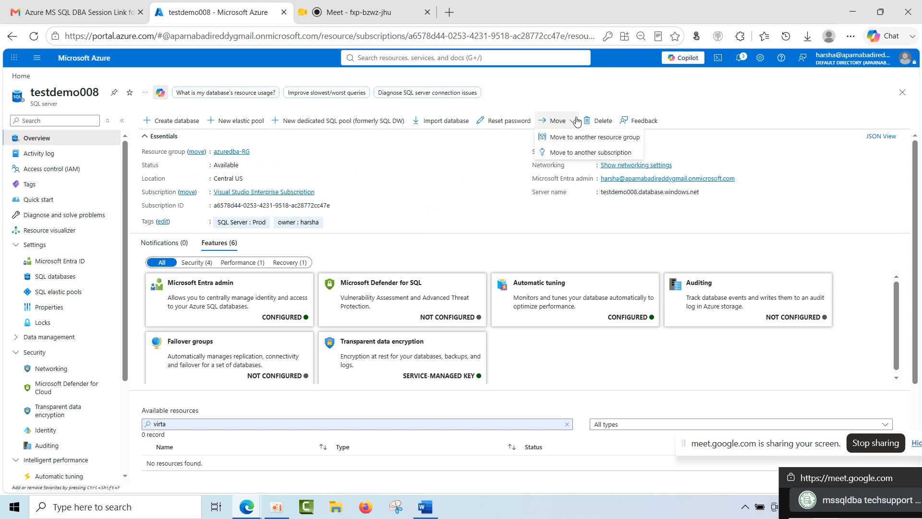
left_click(474, 201)
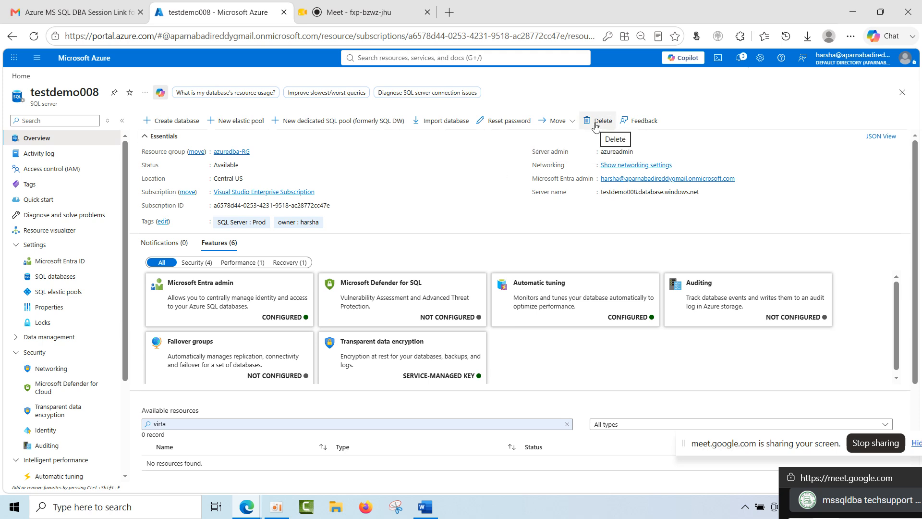
Expand the first Update SQL database event in the server's activity log, view its linked subscription, and return to the log.
left_click(55, 158)
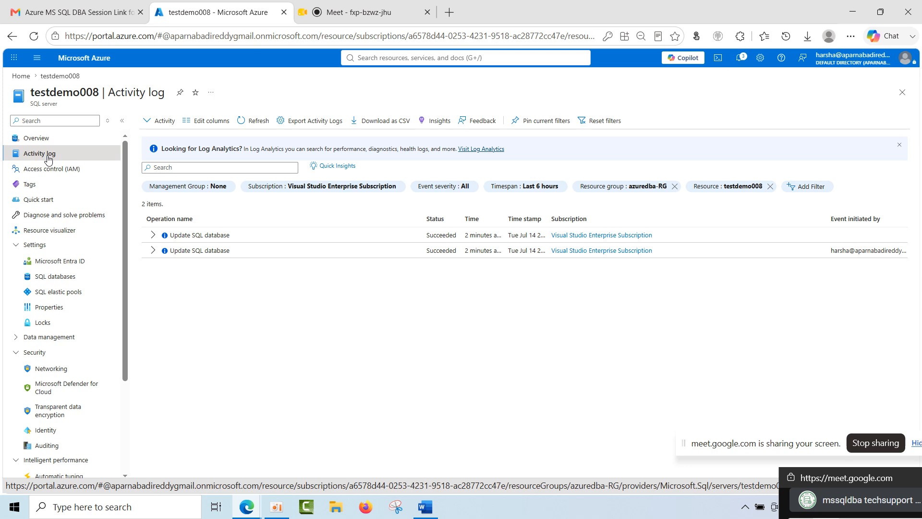
left_click(154, 236)
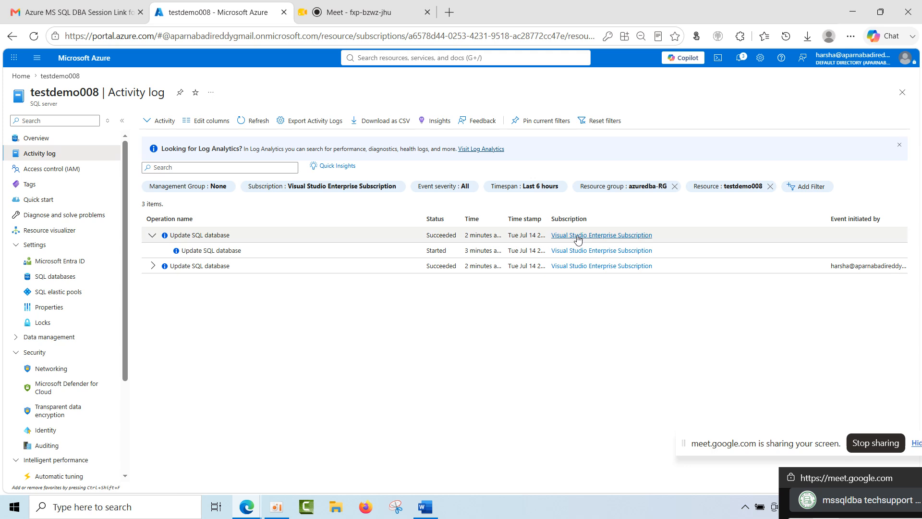
mouse_move(809, 472)
left_mouse_down()
mouse_move(809, 517)
mouse_move(809, 458)
left_mouse_up()
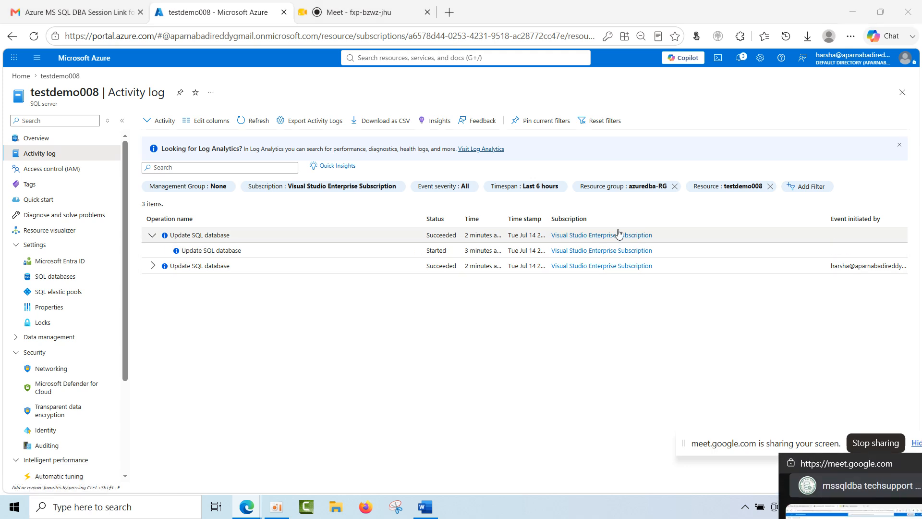
left_click(603, 235)
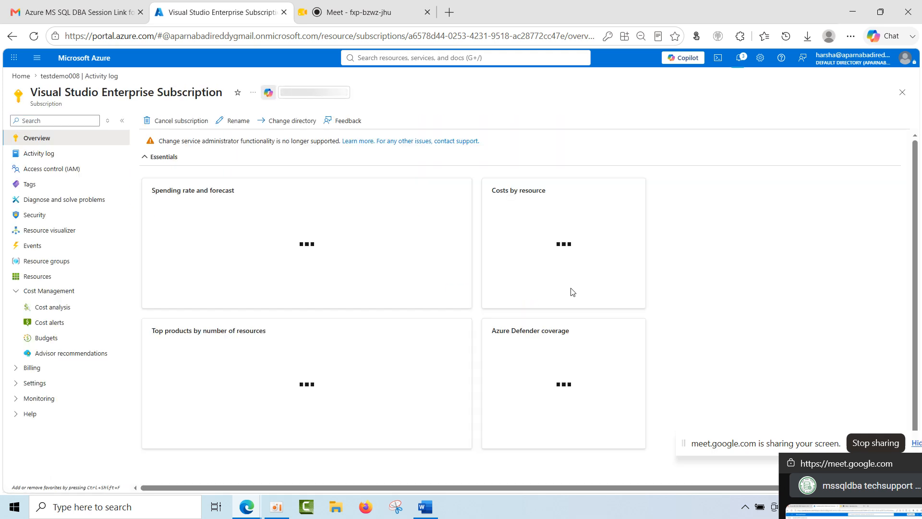
left_click(12, 36)
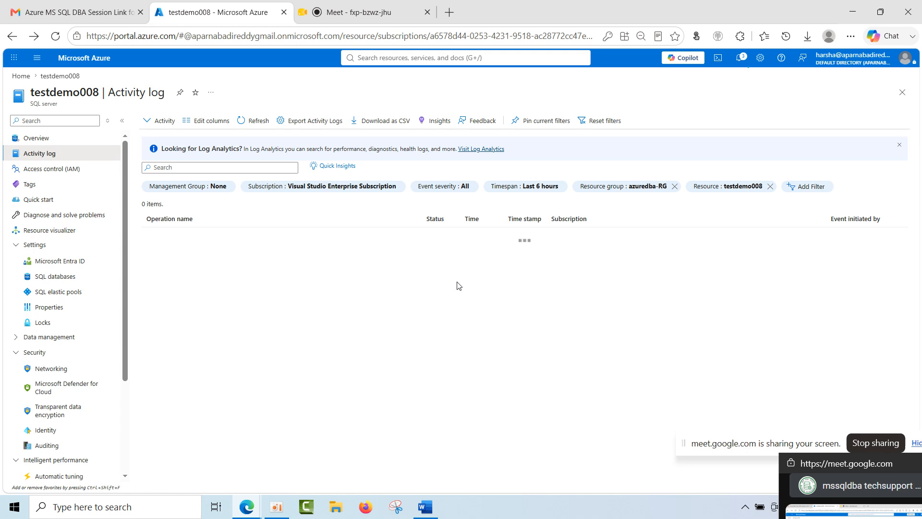
Examine the change history and JSON details of the Get Azure SQL Database(s) List event in the activity log, including its resource type.
left_click(54, 169)
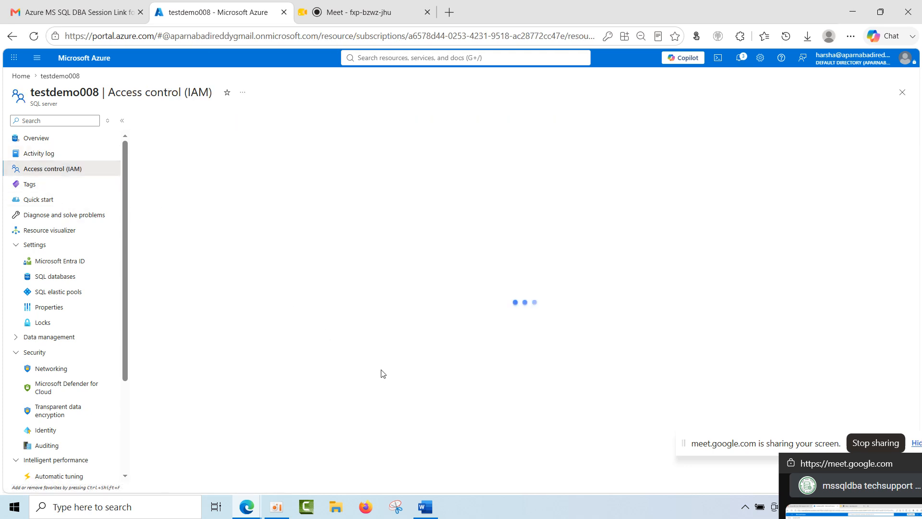
left_click(53, 154)
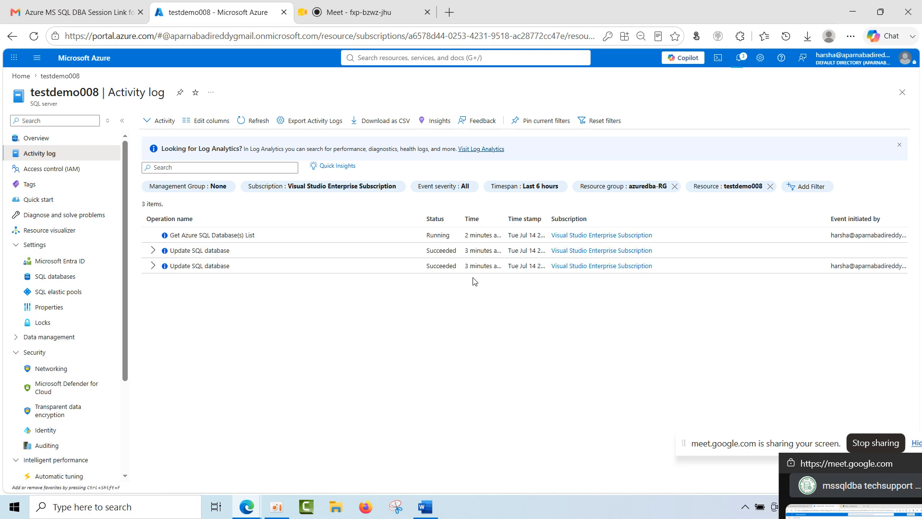
left_click(838, 239)
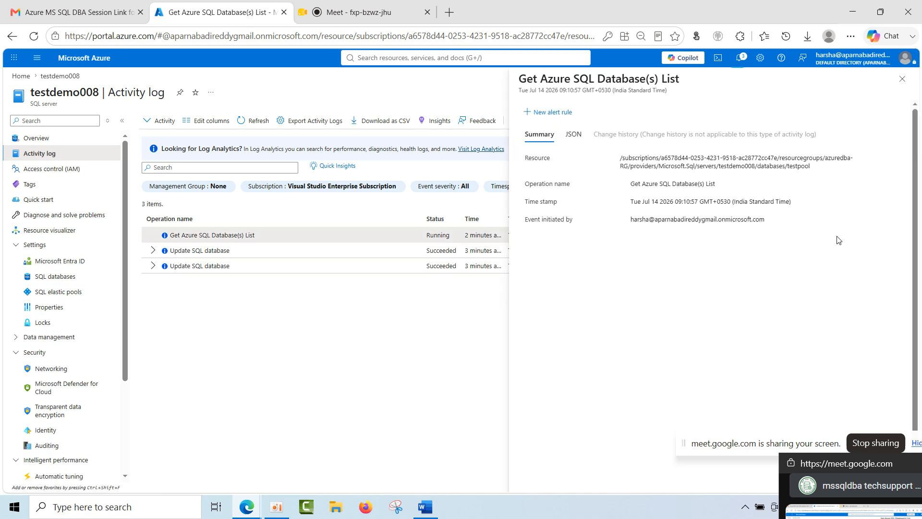
left_click(574, 134)
left_click(619, 136)
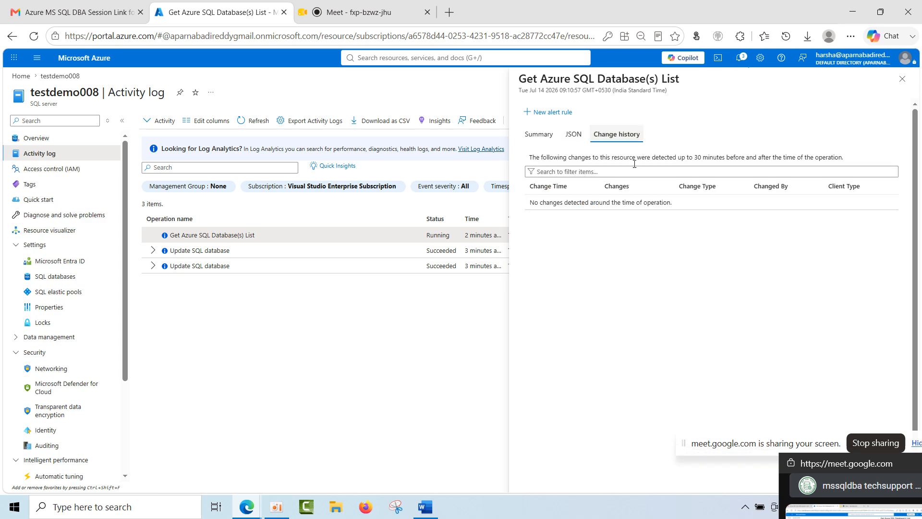
scroll(674, 304, "down", 15)
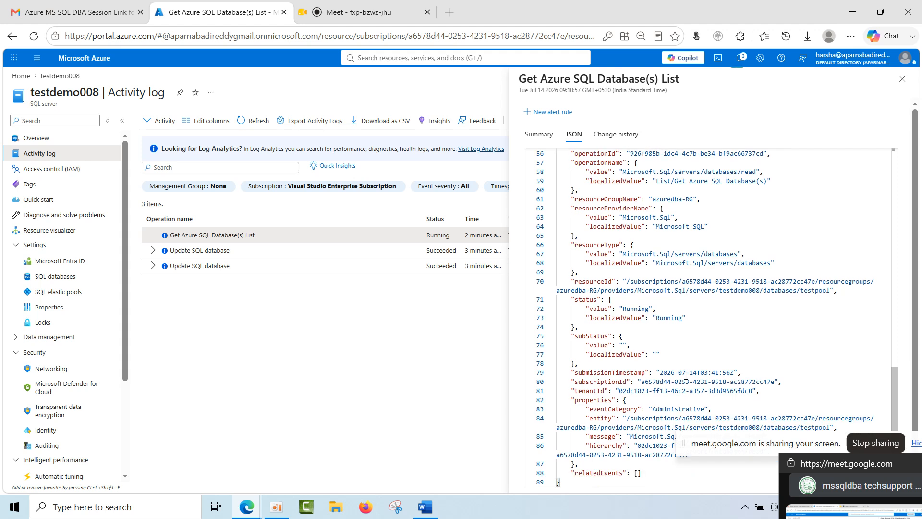
left_click_drag(653, 262, 774, 263)
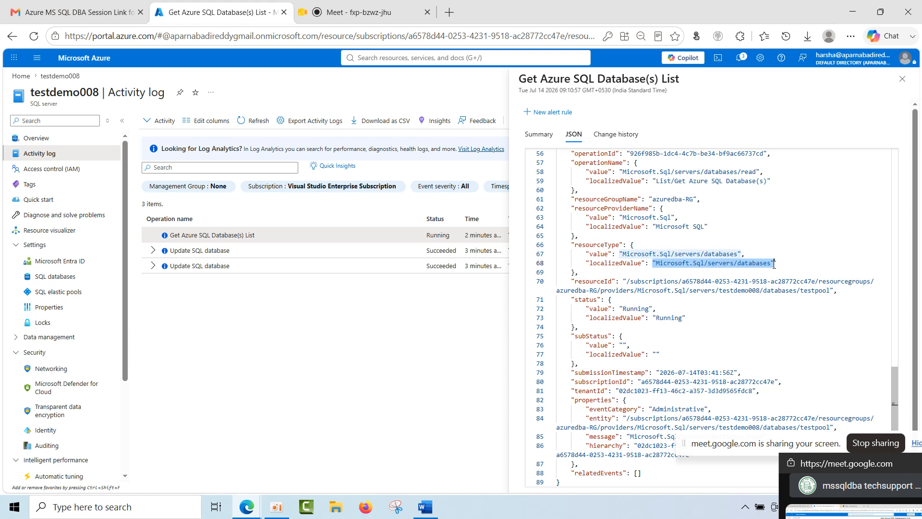
Close the Get Azure SQL Database(s) List event and view the change history of the second Update SQL database event.
left_click_drag(788, 264, 663, 263)
left_click(902, 79)
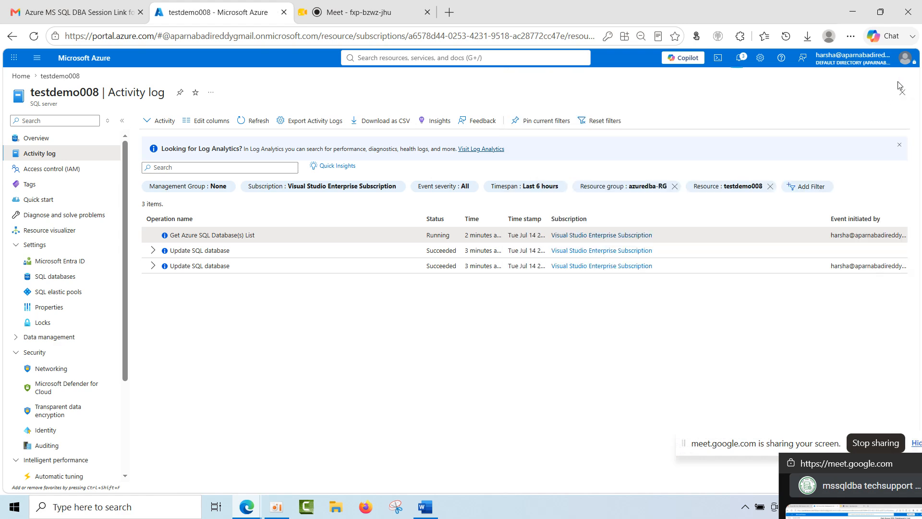
left_click(343, 267)
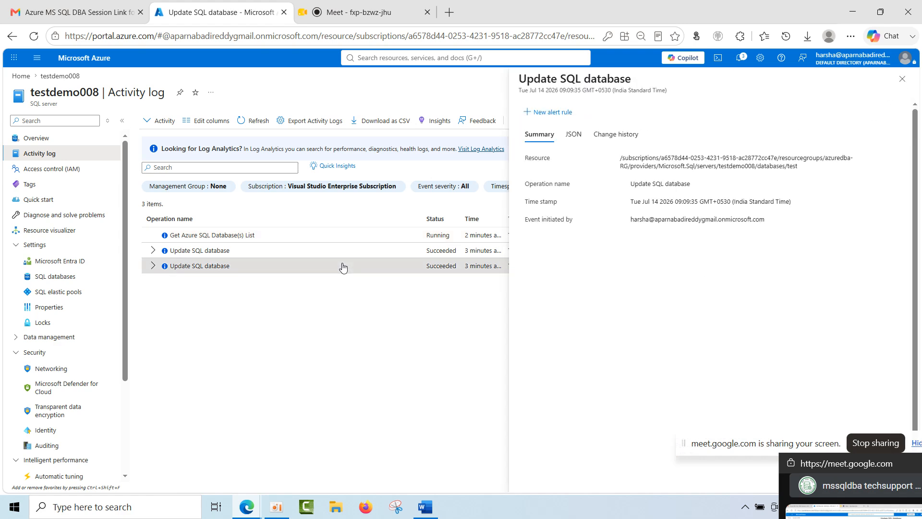
left_click(573, 135)
left_click(595, 137)
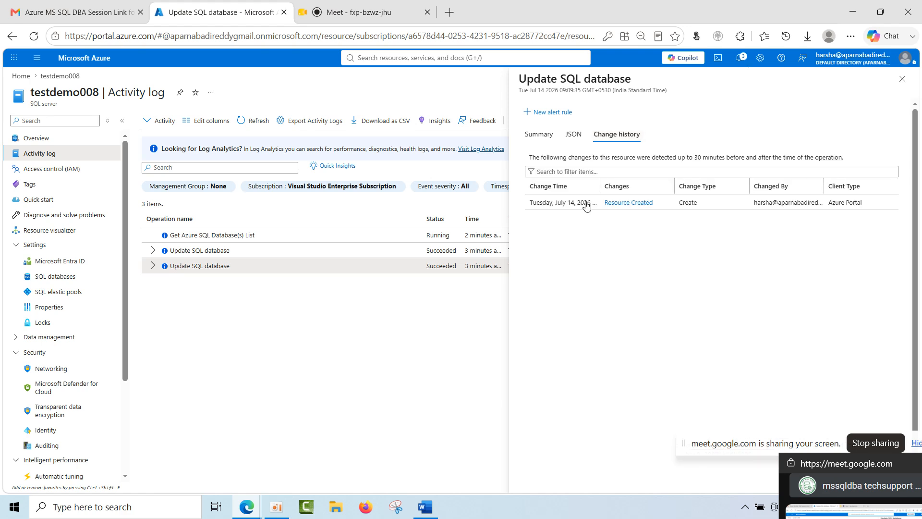
Examine the changed properties for the test database's creation, including backup storage redundancy and service objective, and return to the activity log.
left_click(560, 208)
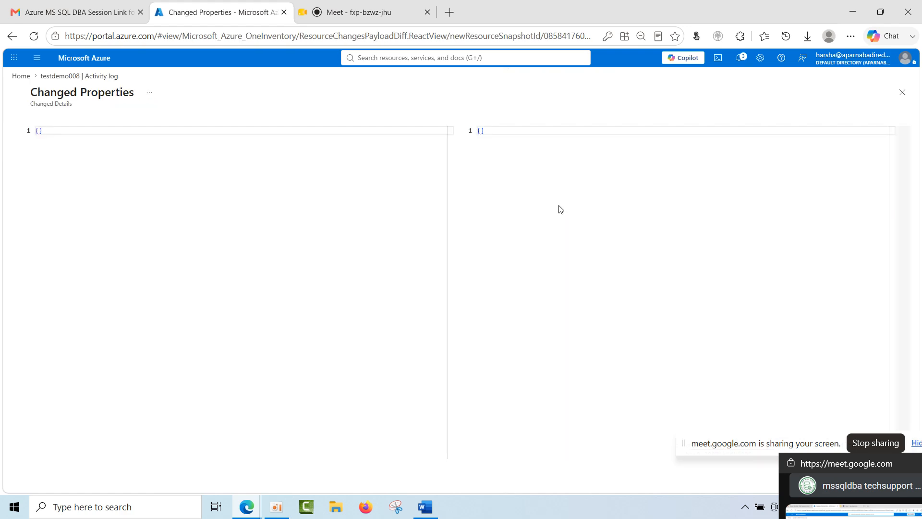
scroll(578, 328, "down", 2)
scroll(583, 332, "up", 2)
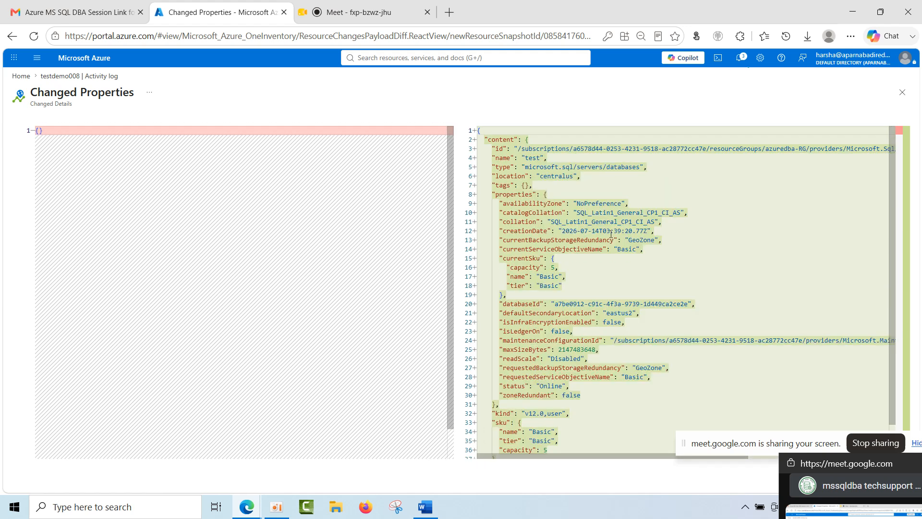
scroll(610, 234, "down", 2)
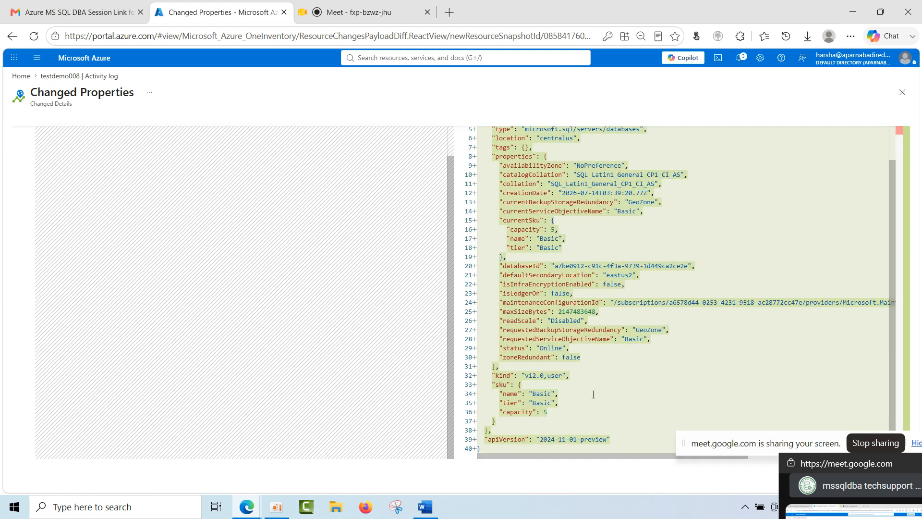
left_click_drag(632, 329, 663, 329)
double_click(629, 338)
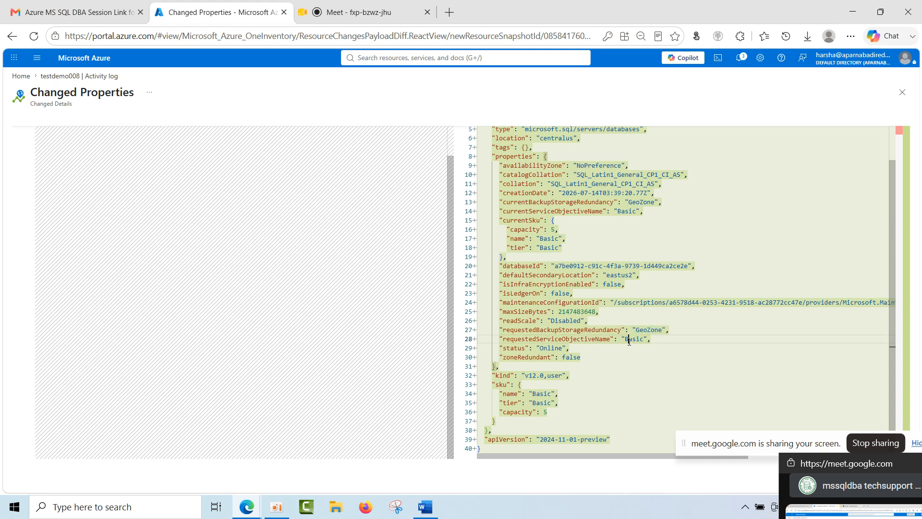
left_click(634, 339)
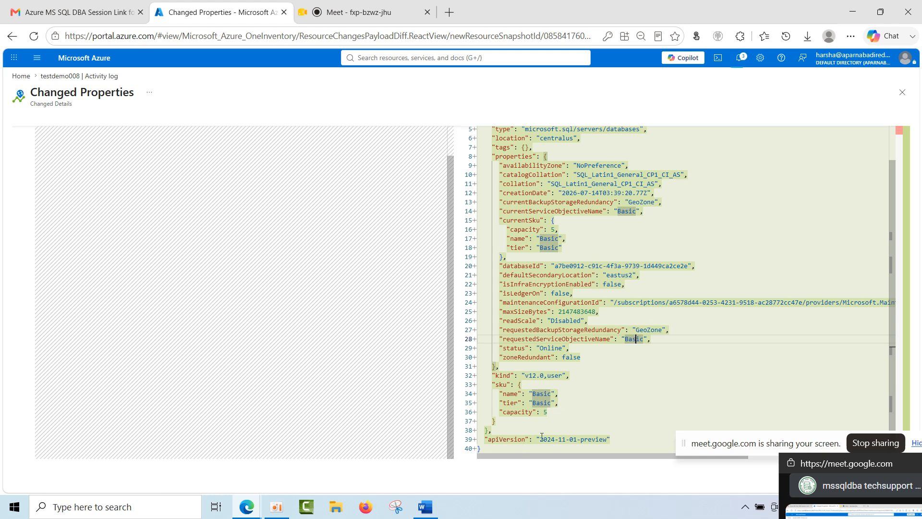
left_click(902, 93)
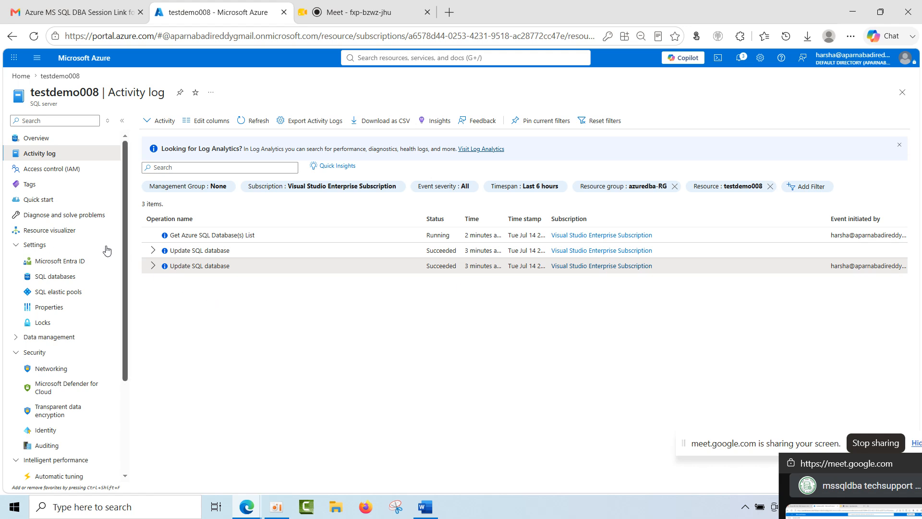
Start a new role assignment from the server's access control page, dismissing the deployment notification.
left_click(64, 168)
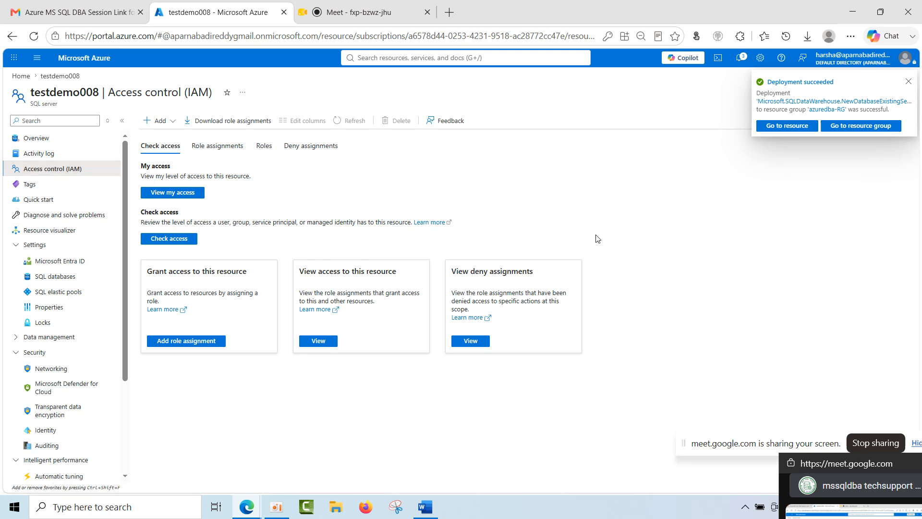
left_click(907, 82)
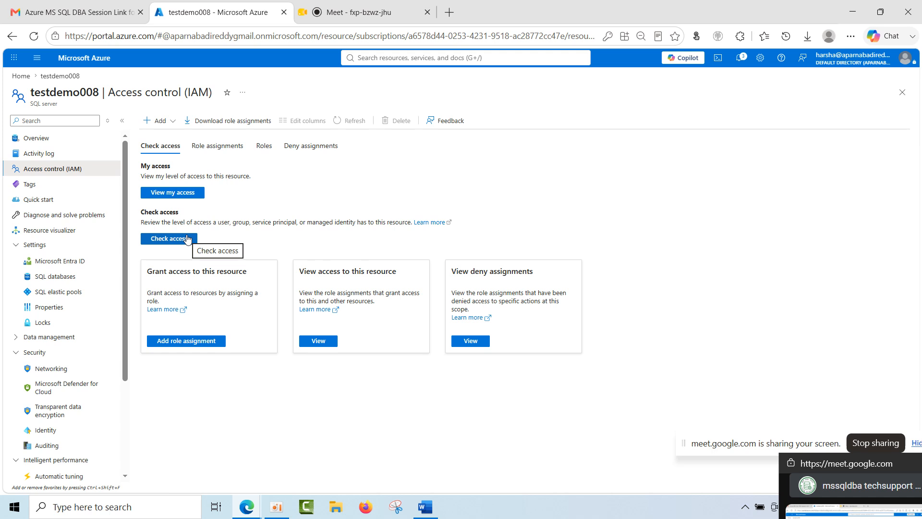
left_click(162, 121)
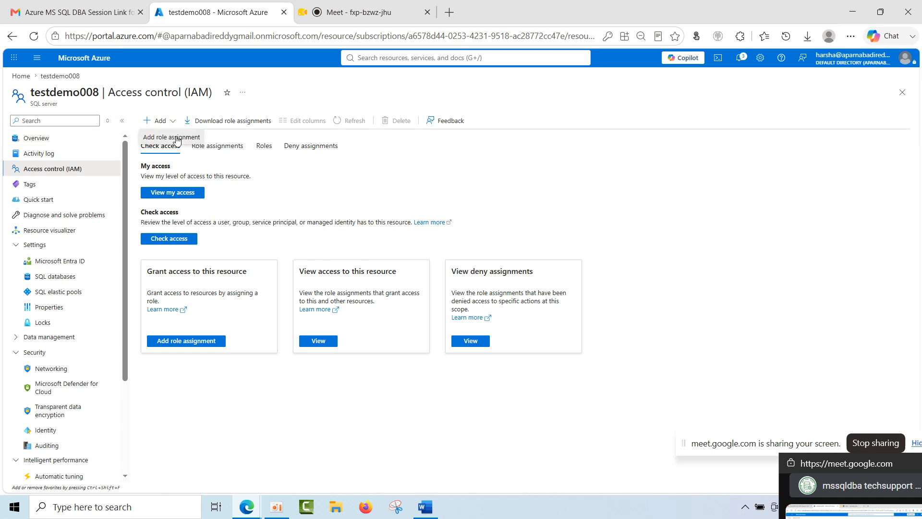
left_click(177, 138)
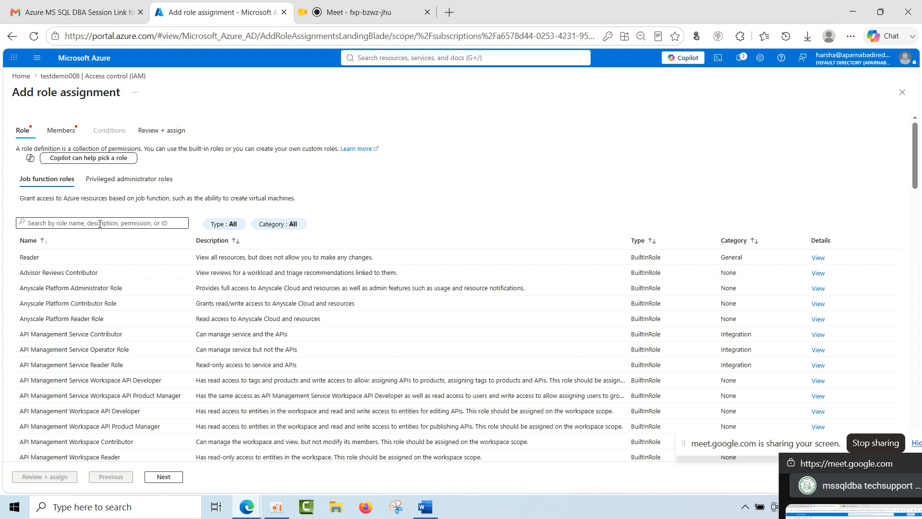
Search the job function roles for "reader" and clear the search text.
left_click(100, 224)
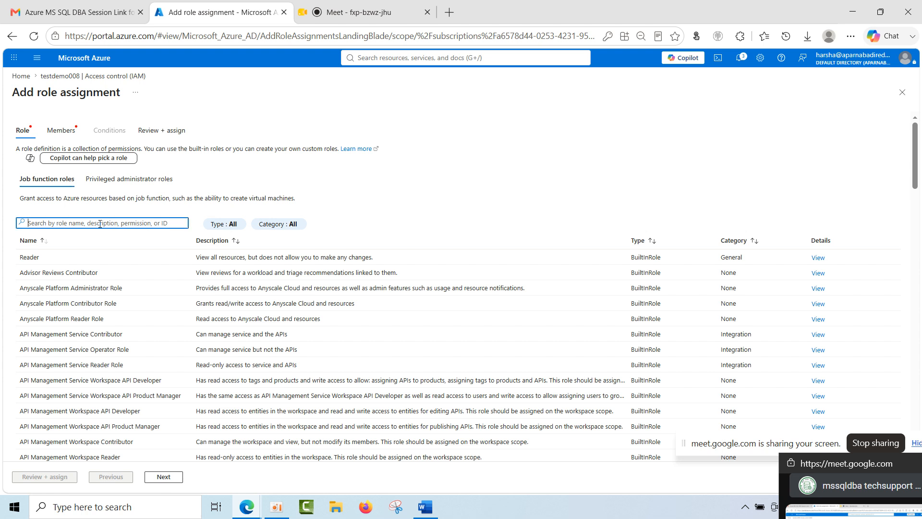
type("reader")
key("BackSpace")
key("BackSpace")
key("BackSpace")
key("BackSpace")
key("BackSpace")
key("BackSpace")
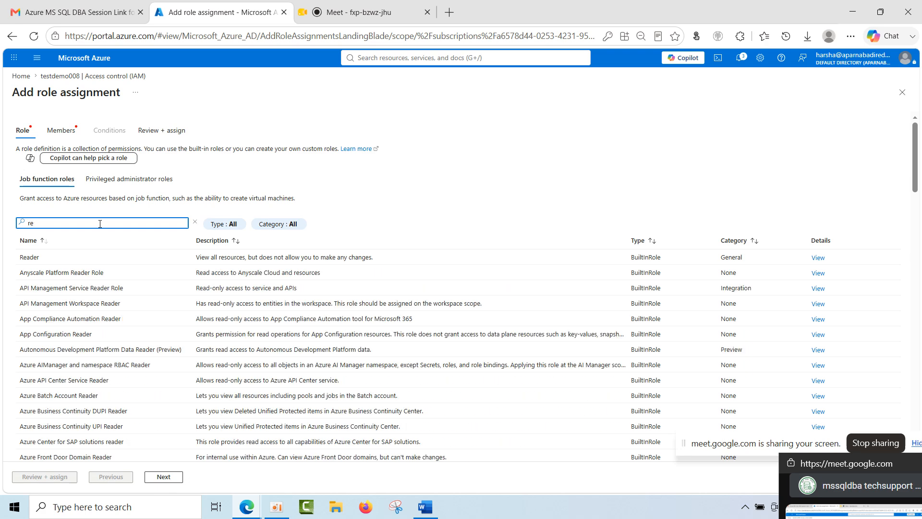
Search the roles for "contribut", choose Contributor from the privileged administrator roles, and continue to member selection.
type("contri")
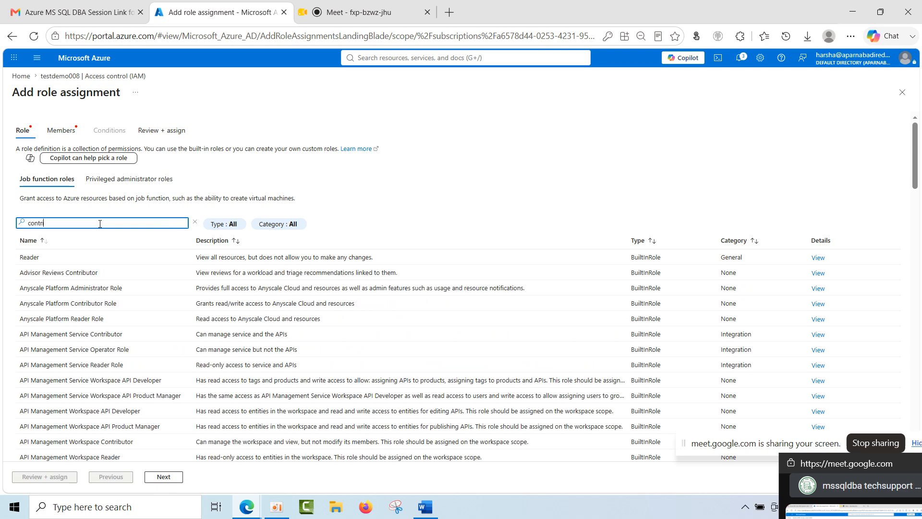
type("but")
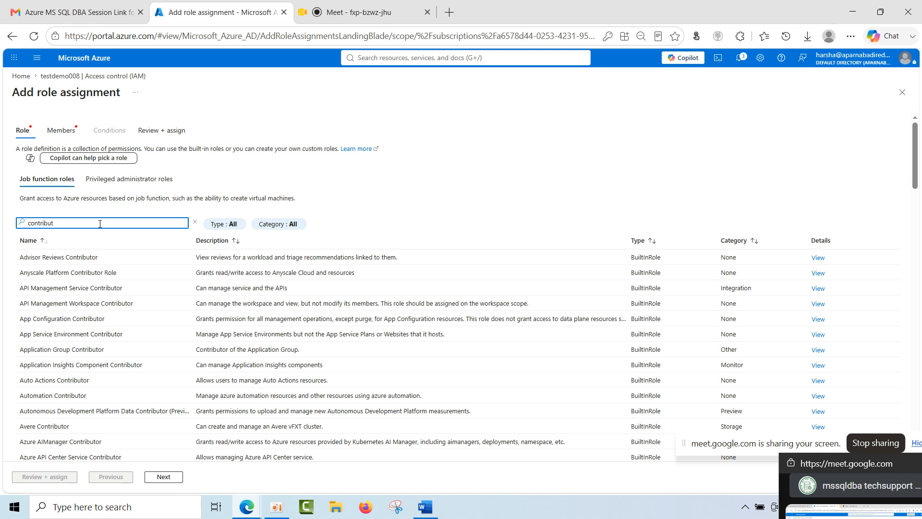
left_click(101, 181)
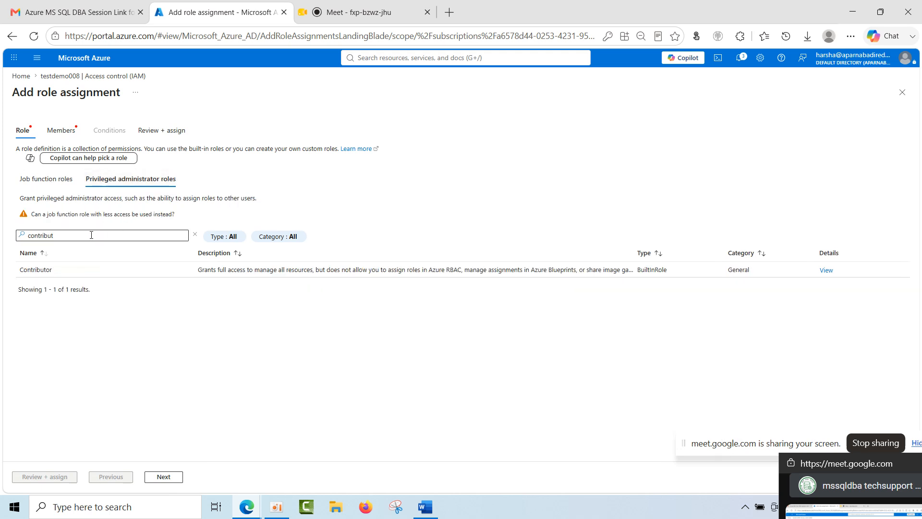
left_click(78, 267)
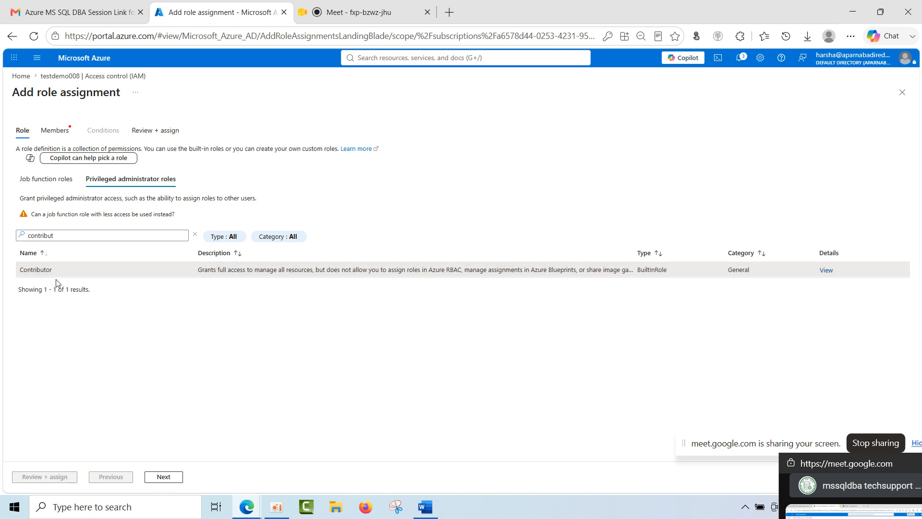
left_click(164, 476)
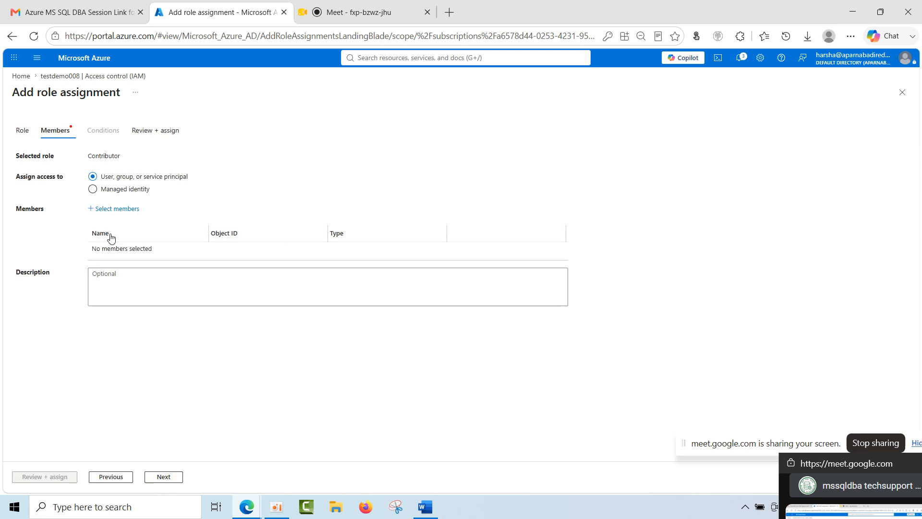
Add the second listed guest user as the member and assign the Contributor role on testdemo008.
left_click(112, 209)
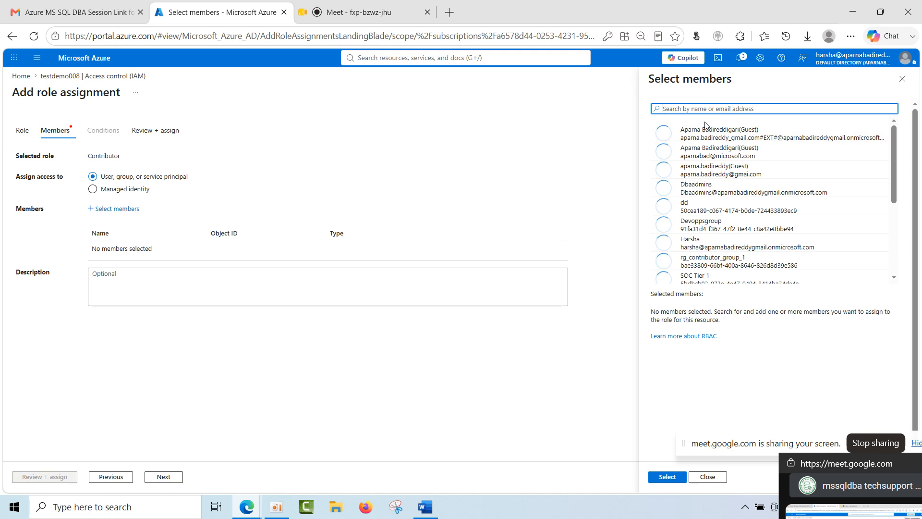
left_click(710, 161)
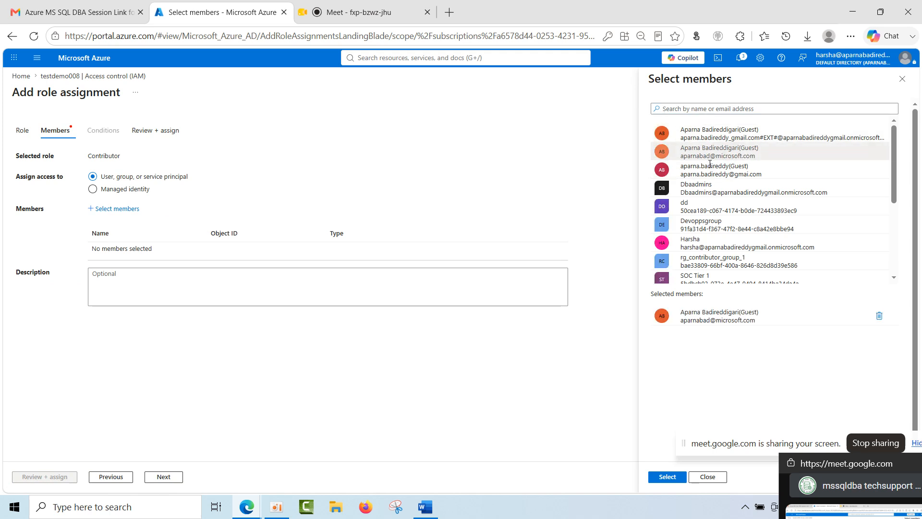
left_click(676, 481)
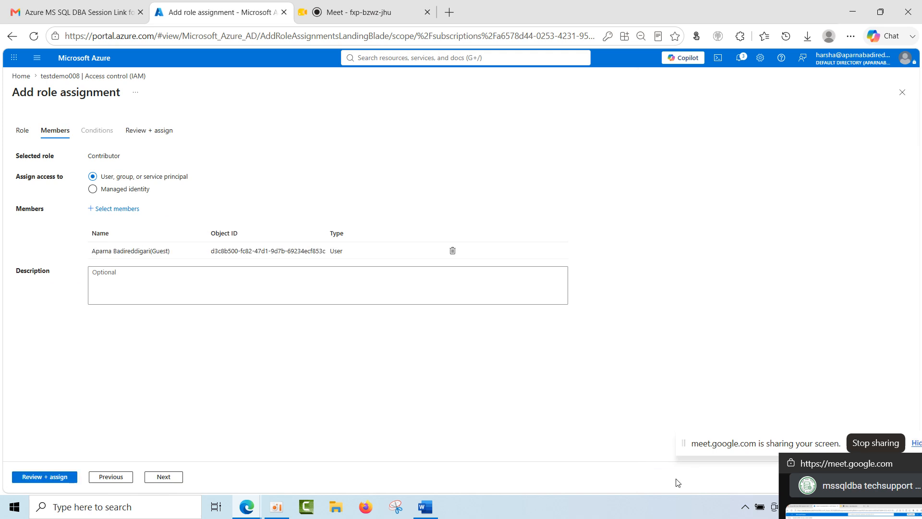
left_click(168, 478)
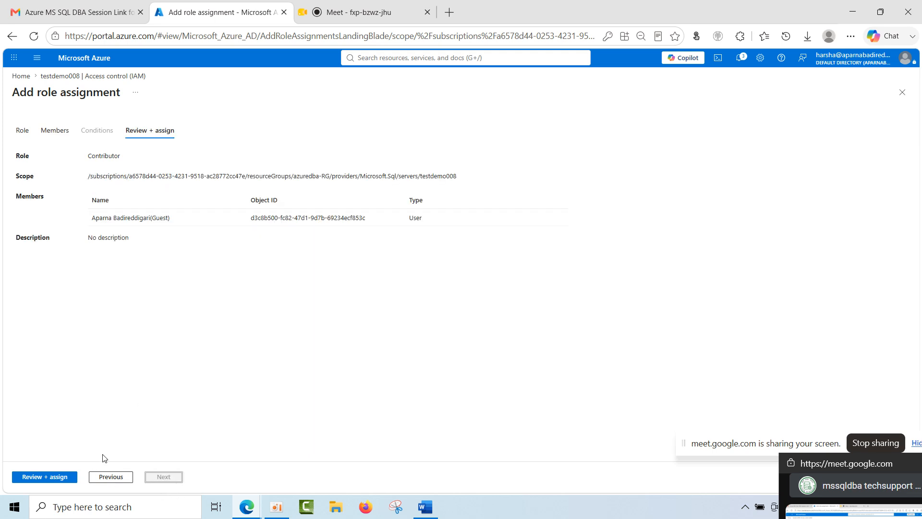
left_click(60, 477)
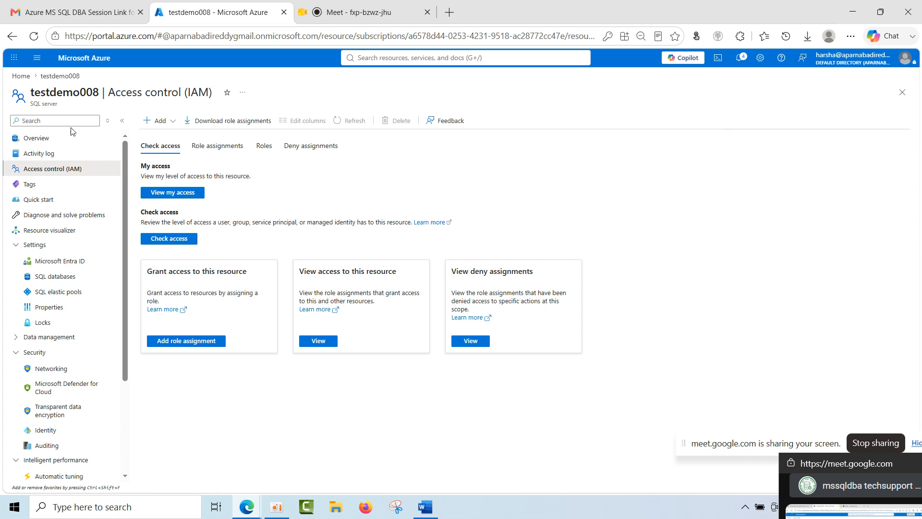
Enter a new tag named project with the value Reporting for the testdemo008 server, without applying it.
left_click(51, 187)
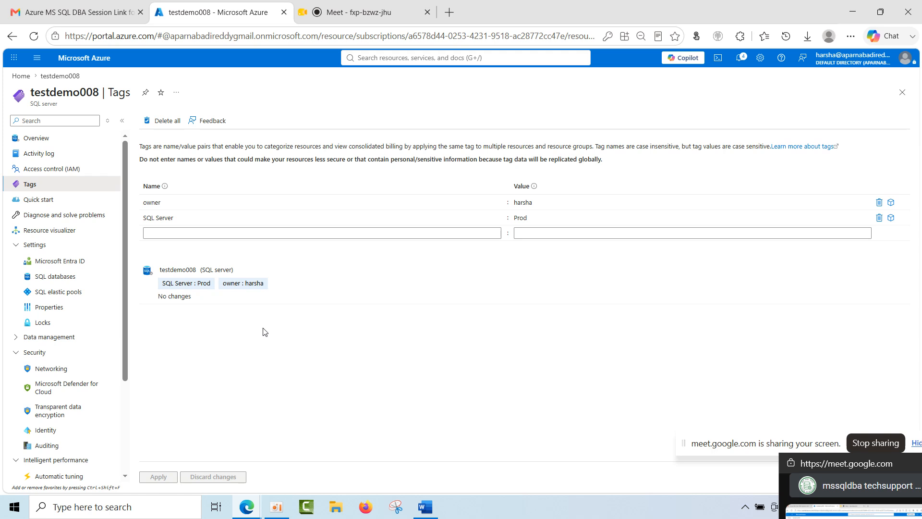
left_click(181, 236)
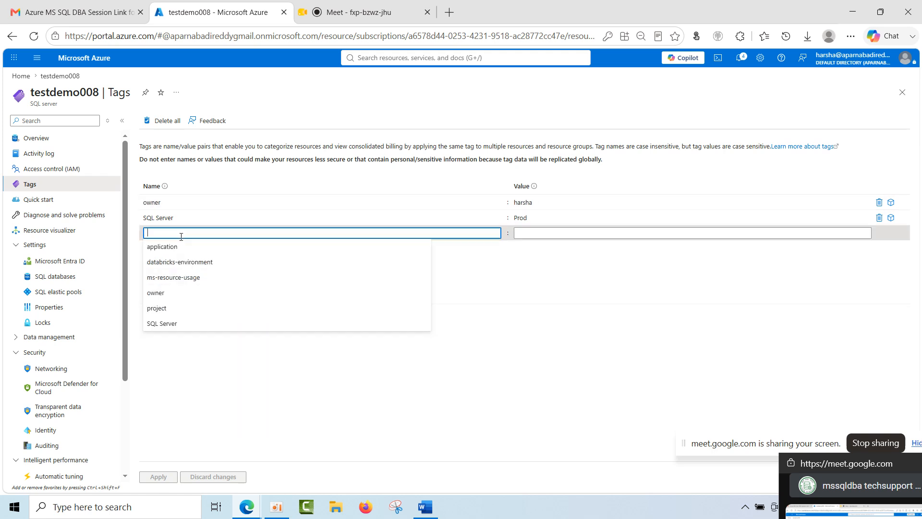
type("project")
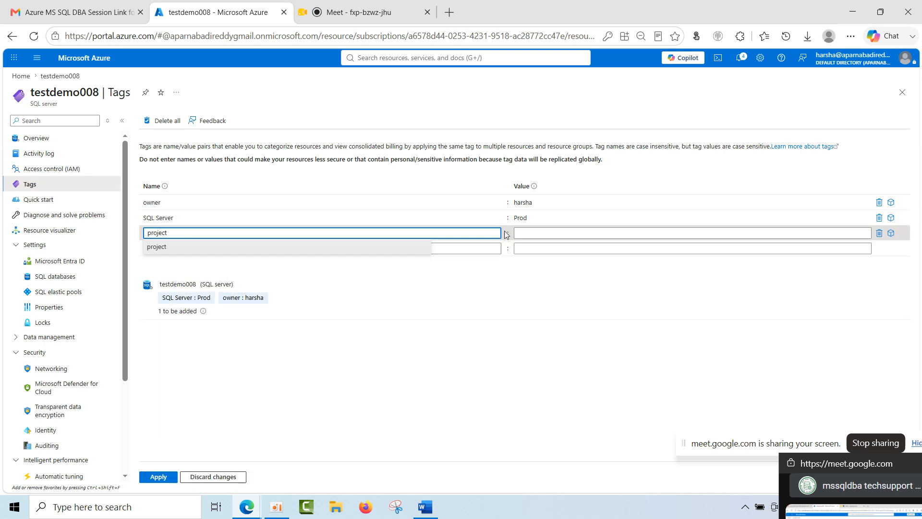
left_click(531, 233)
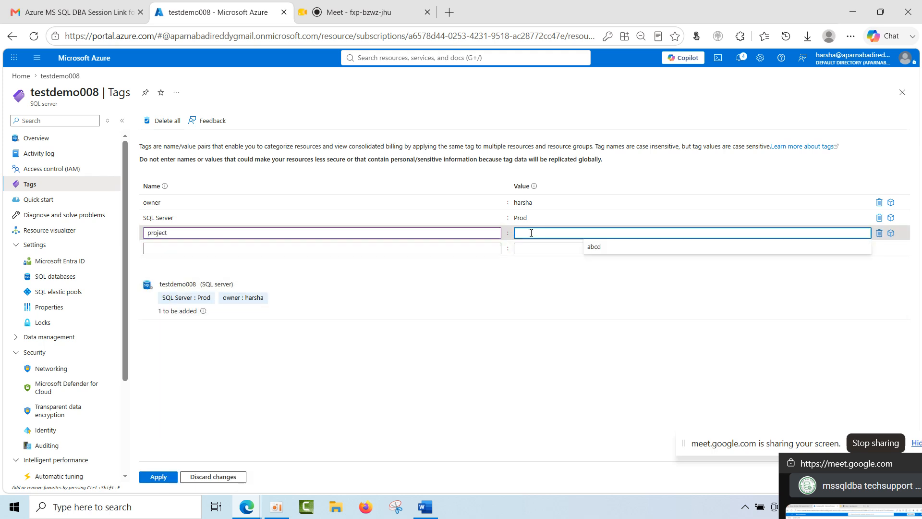
type("Repo")
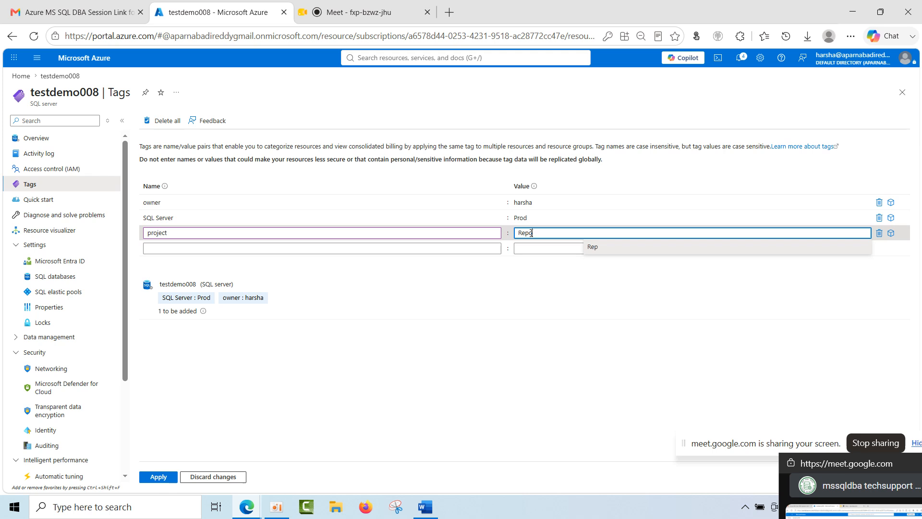
type("rting")
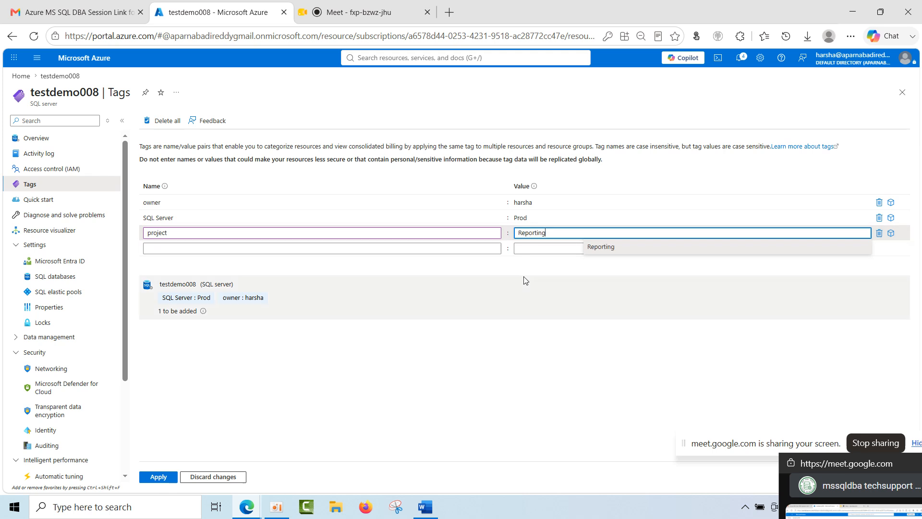
left_click(526, 282)
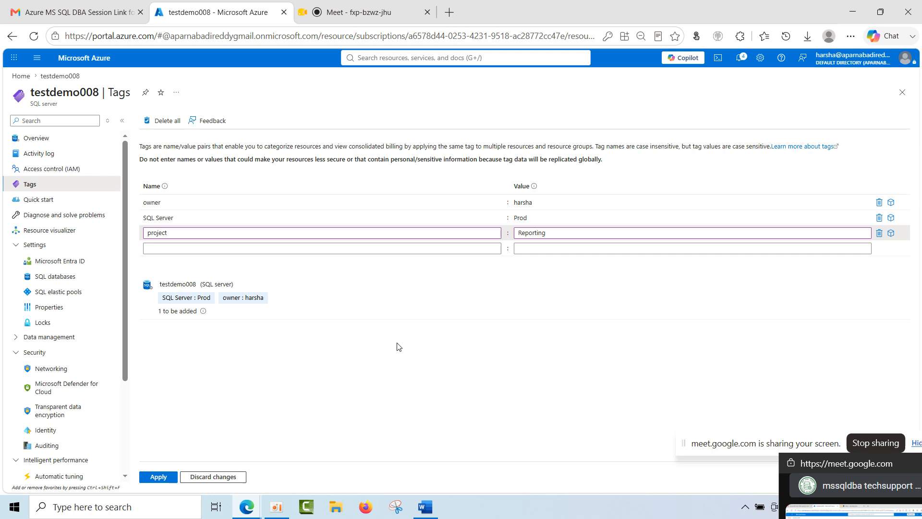
Discard the unsaved tag edits and view the server's Quick start and Diagnose and solve problems pages.
left_click(38, 199)
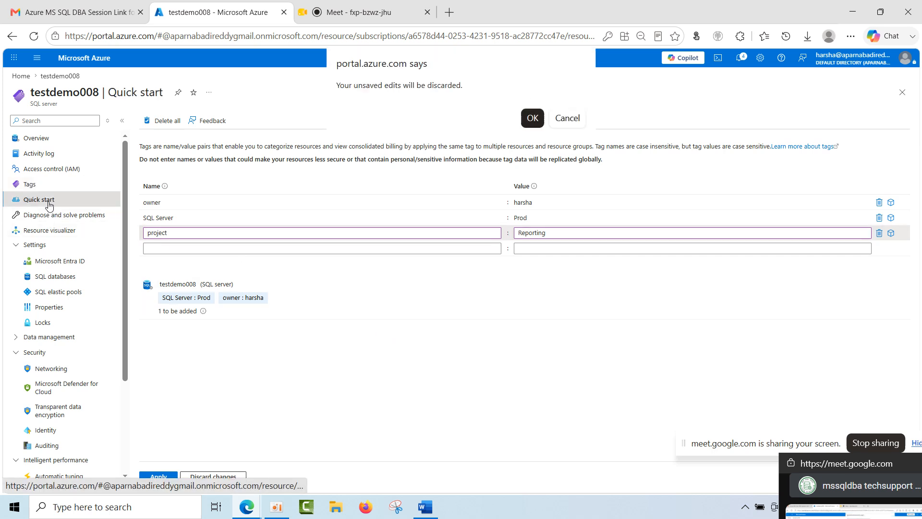
left_click(529, 118)
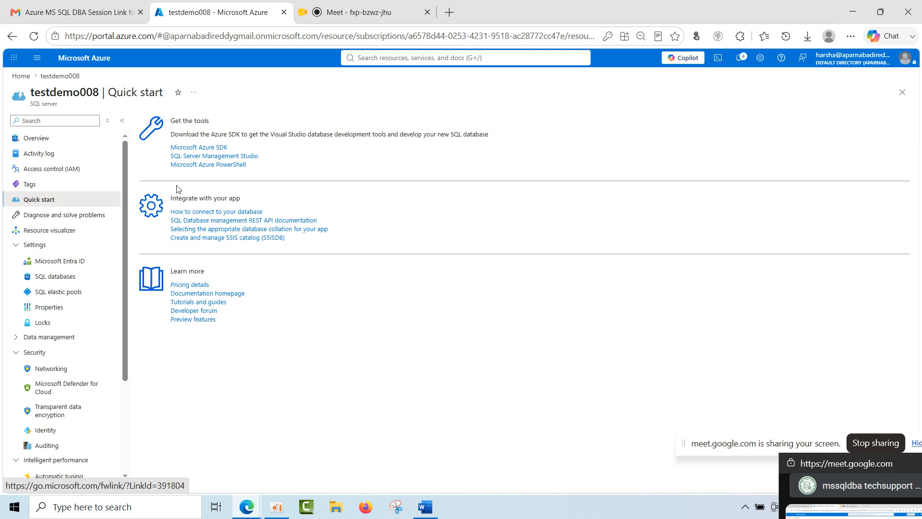
left_click(89, 215)
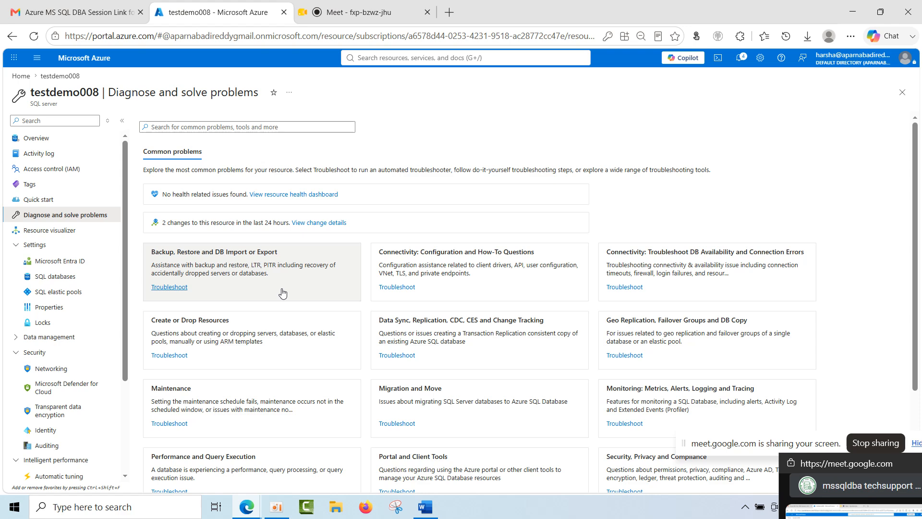
Start the Connectivity: Troubleshoot DB Availability and Connection Errors troubleshooter for testdemo008 with problem subtype Login failed (Error 18456).
scroll(282, 293, "down", 3)
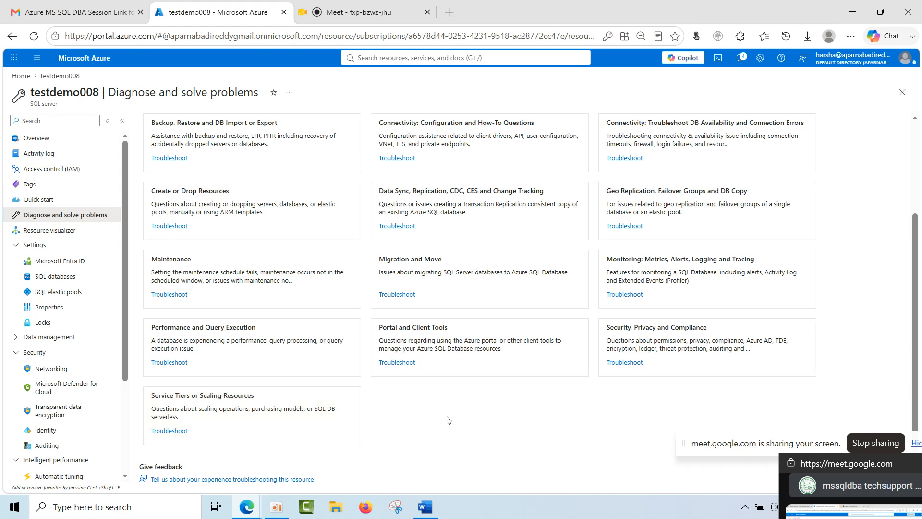
scroll(480, 429, "up", 3)
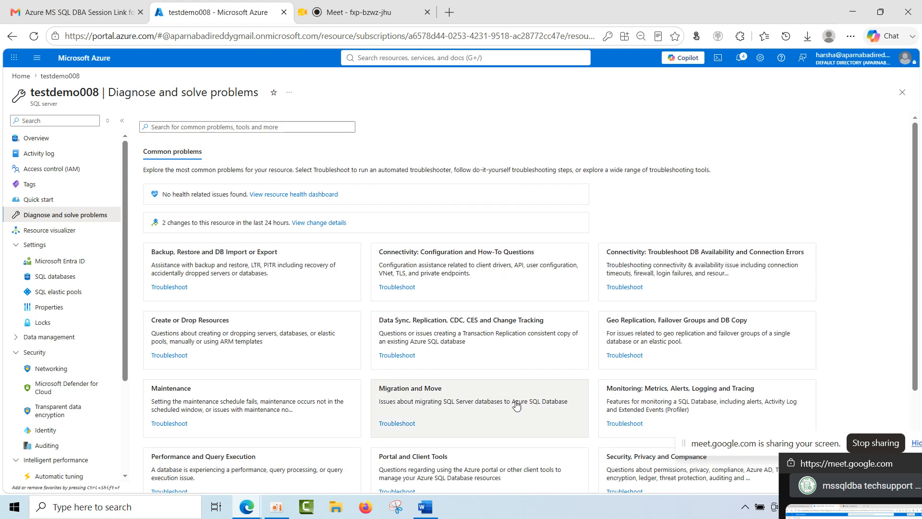
left_click(666, 279)
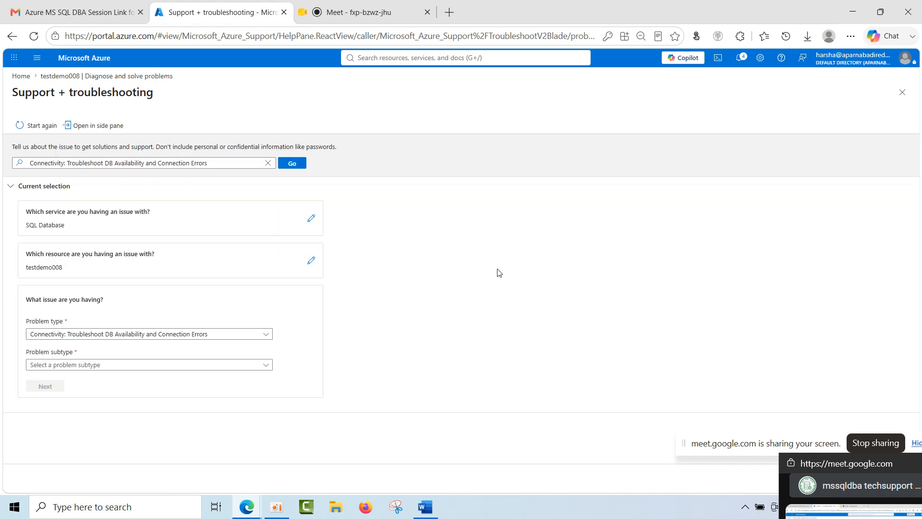
left_click(118, 371)
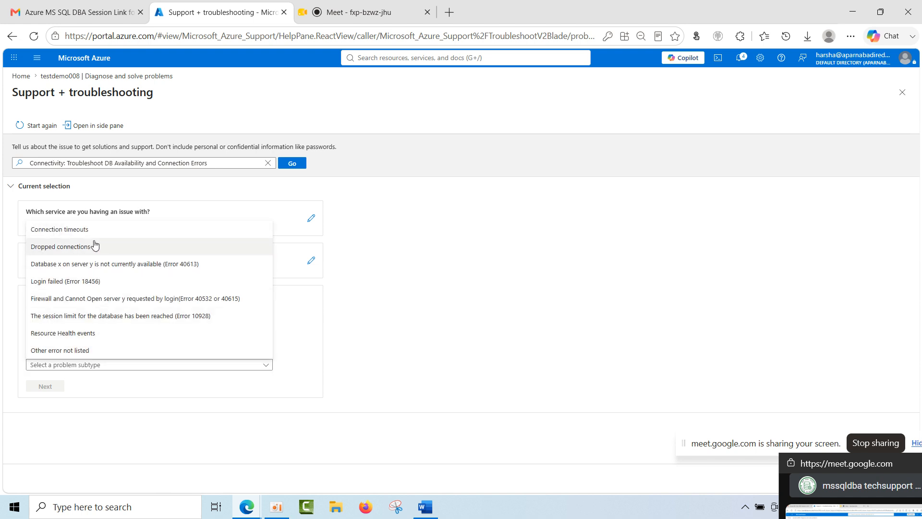
left_click(92, 282)
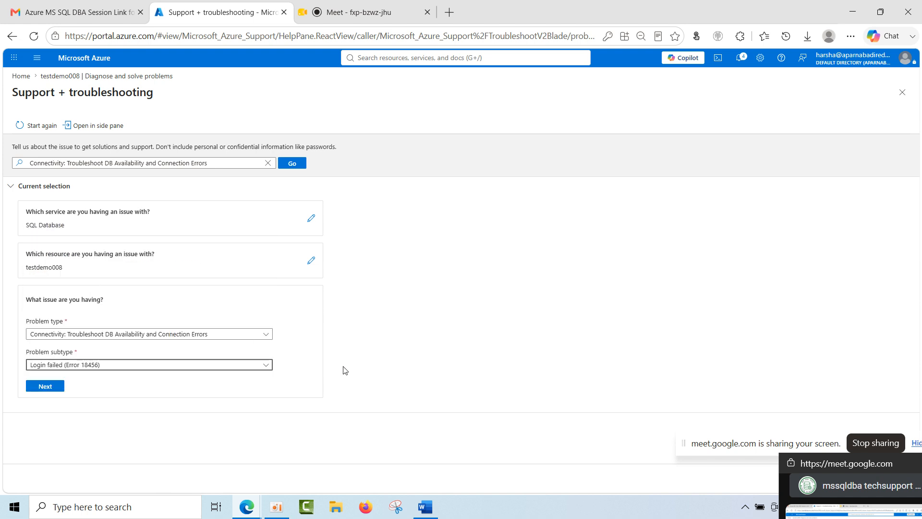
left_click(52, 390)
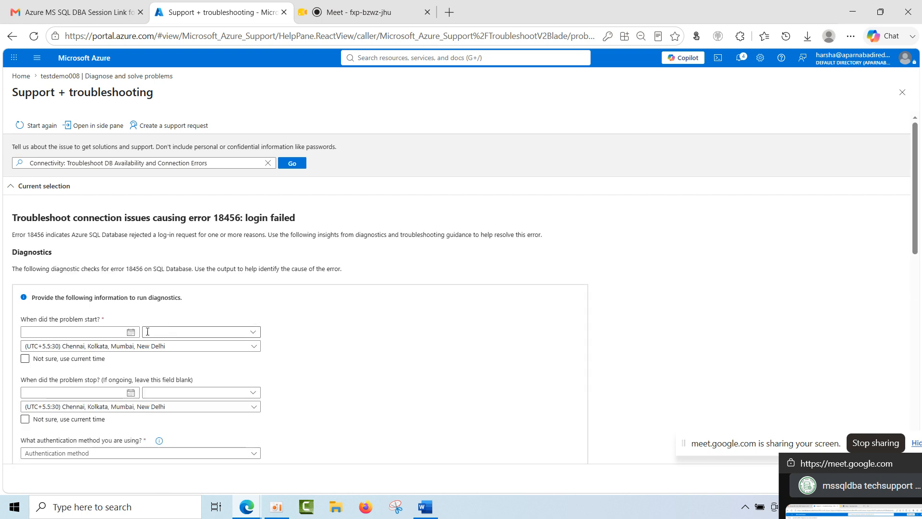
Set both the problem start and stop dates to Tue Jul 14 2026 in the login failure diagnostics form.
left_click(131, 333)
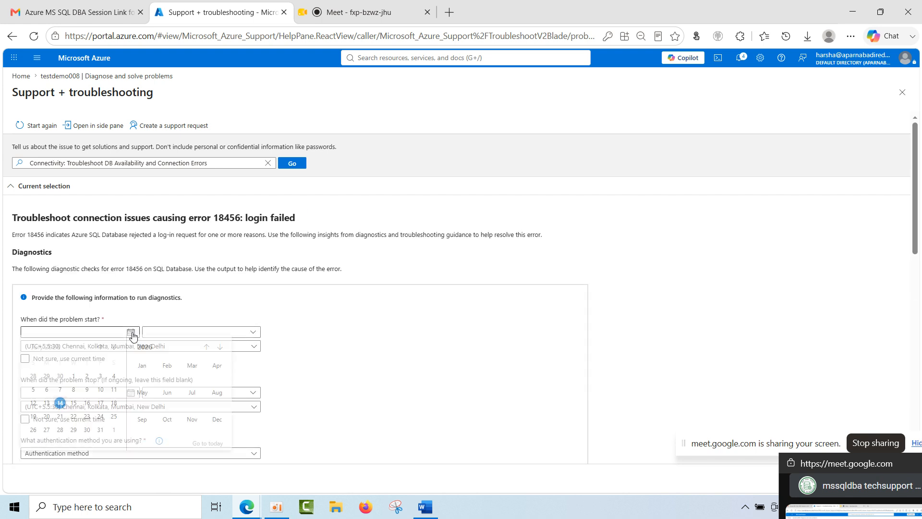
left_click(60, 411)
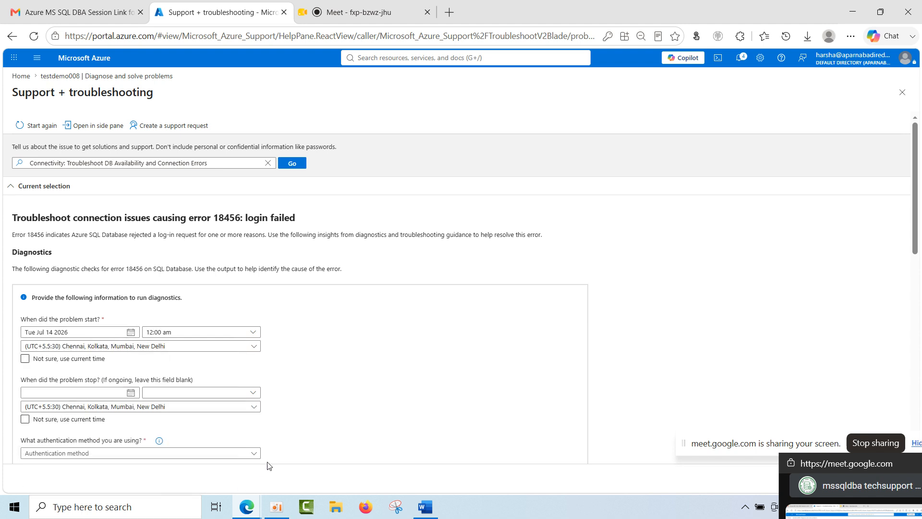
scroll(324, 438, "down", 3)
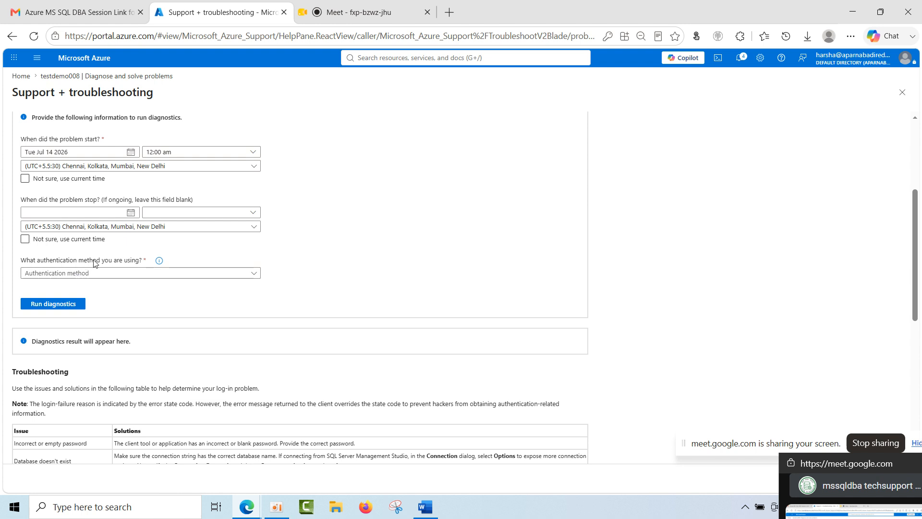
left_click(112, 177)
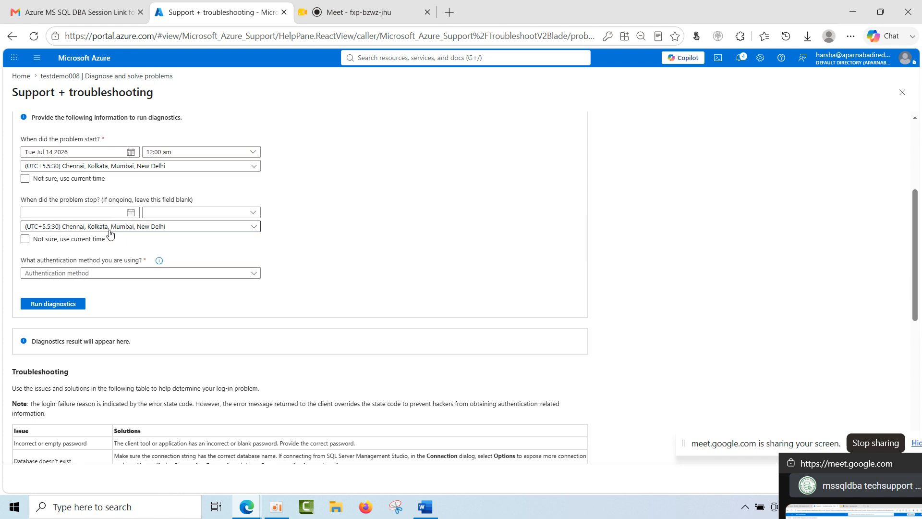
scroll(106, 242, "up", 2)
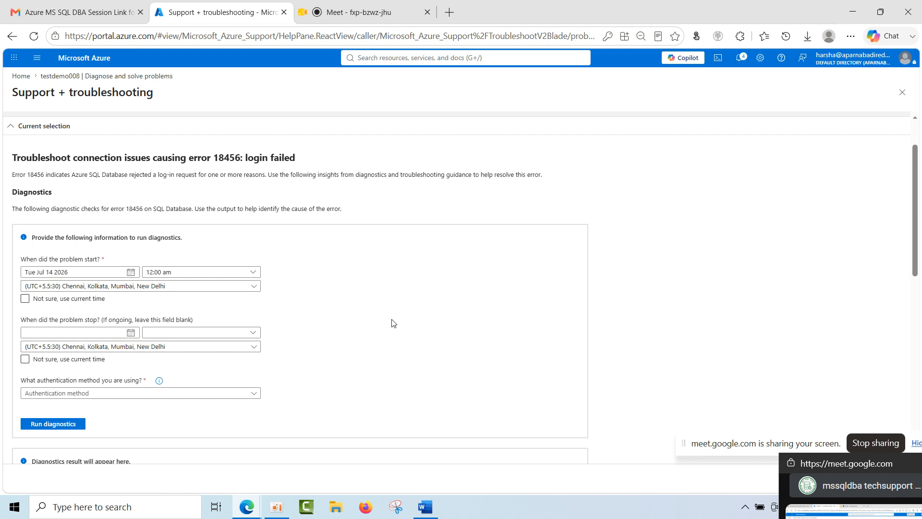
left_click(130, 332)
left_click(60, 406)
Choose SQL authentication as the authentication method and run the error 18456 diagnostics.
left_click(116, 393)
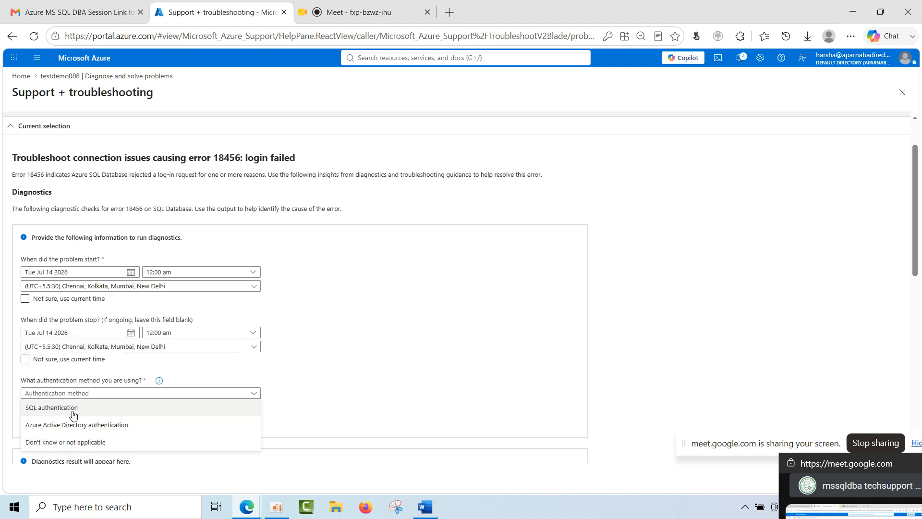
left_click(69, 407)
scroll(201, 410, "down", 3)
left_click(58, 244)
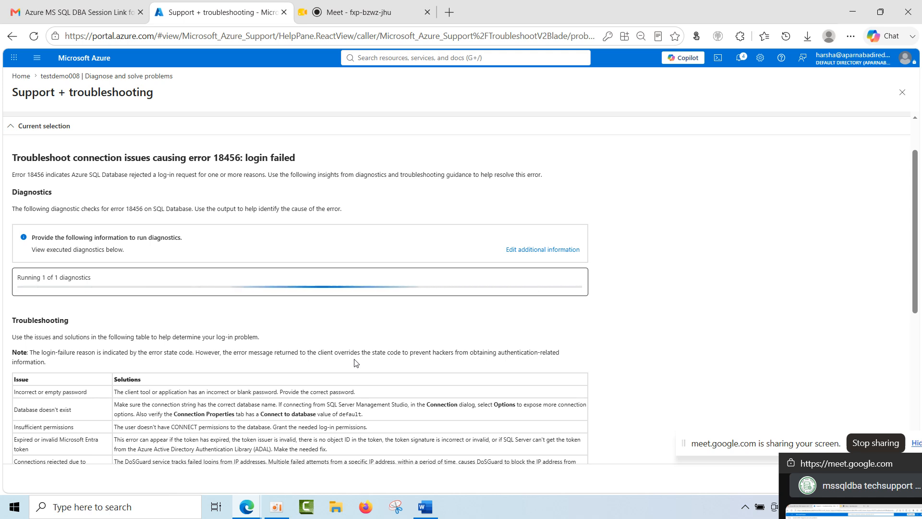
Examine the diagnostics result, the table of login failure issues and solutions, and the additional support resources.
scroll(356, 363, "down", 5)
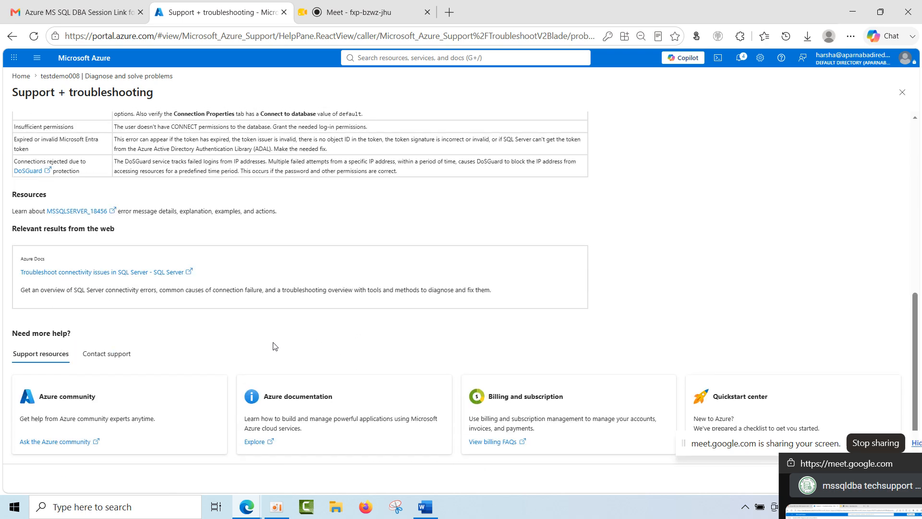
scroll(339, 354, "up", 6)
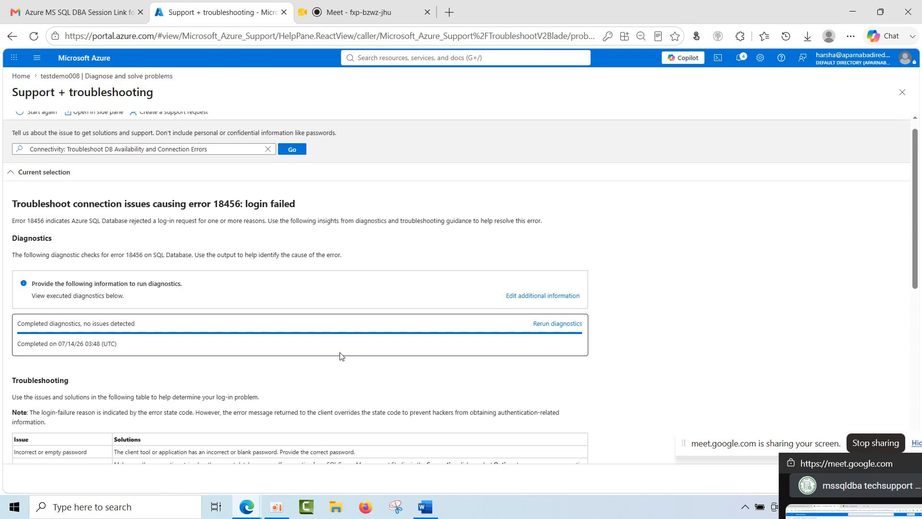
scroll(253, 381, "down", 1)
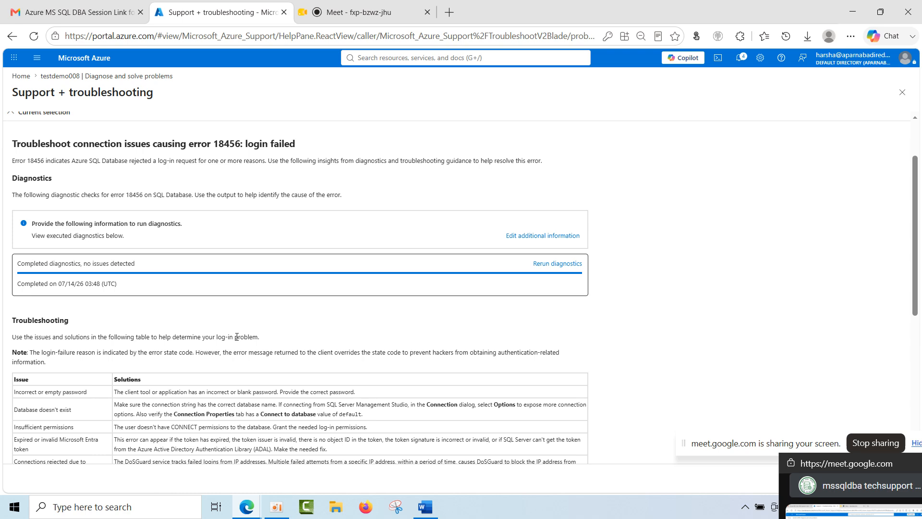
scroll(236, 337, "up", 1)
scroll(236, 337, "down", 3)
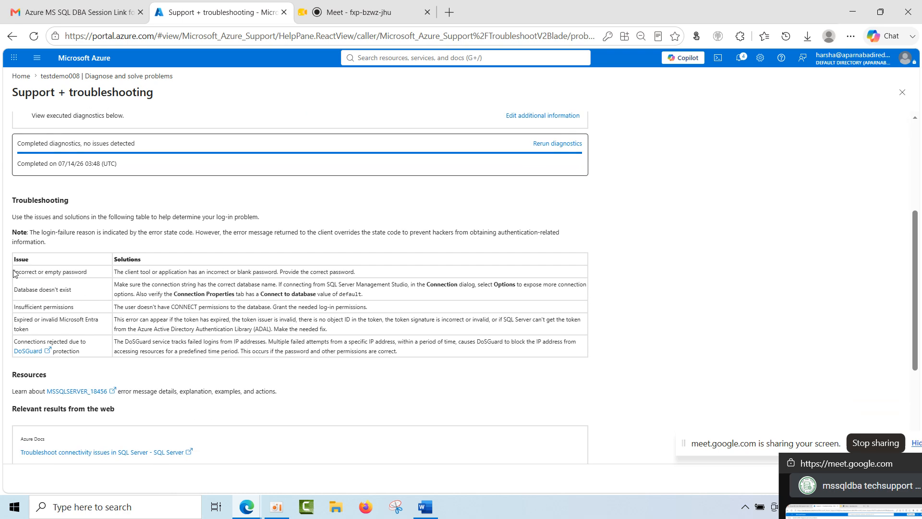
left_click_drag(14, 272, 94, 272)
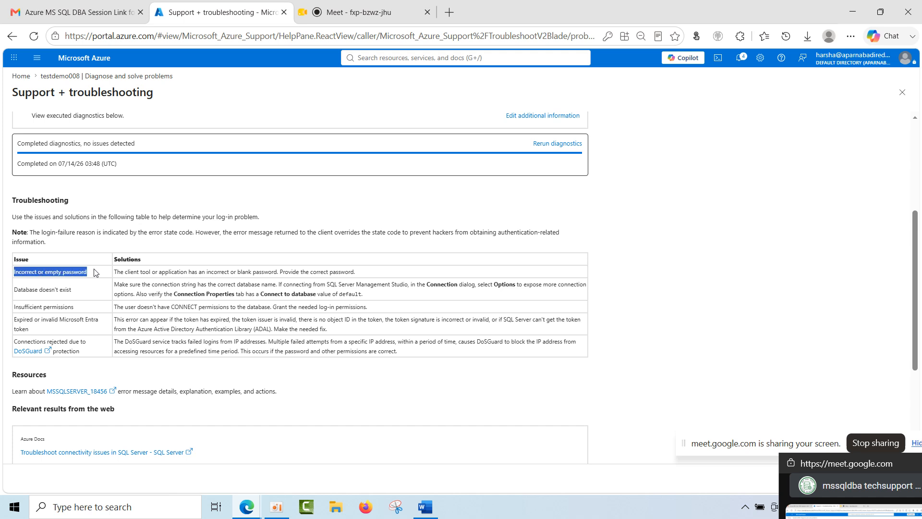
left_click_drag(94, 272, 192, 328)
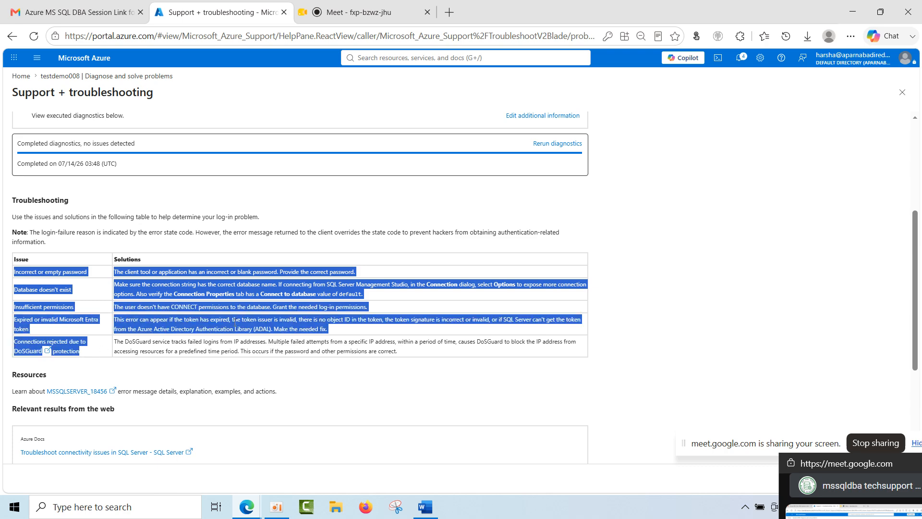
scroll(192, 328, "up", 3)
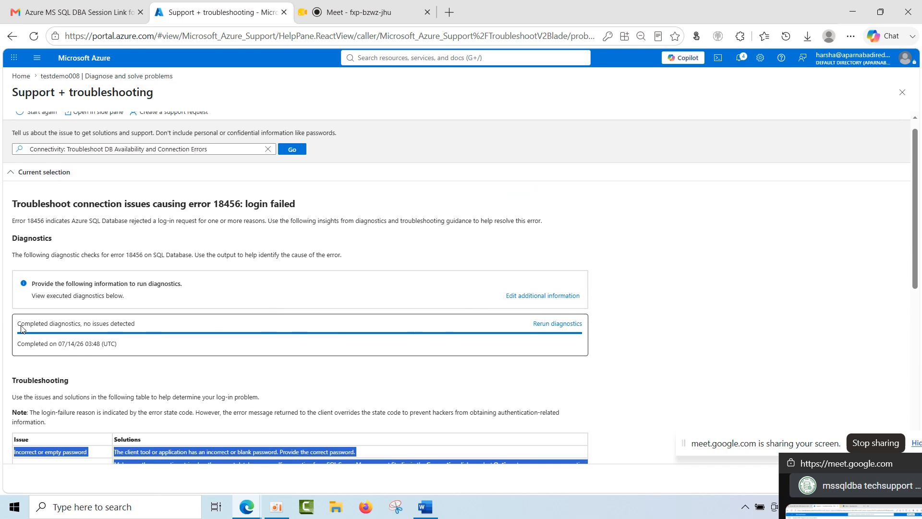
left_click_drag(21, 328, 148, 328)
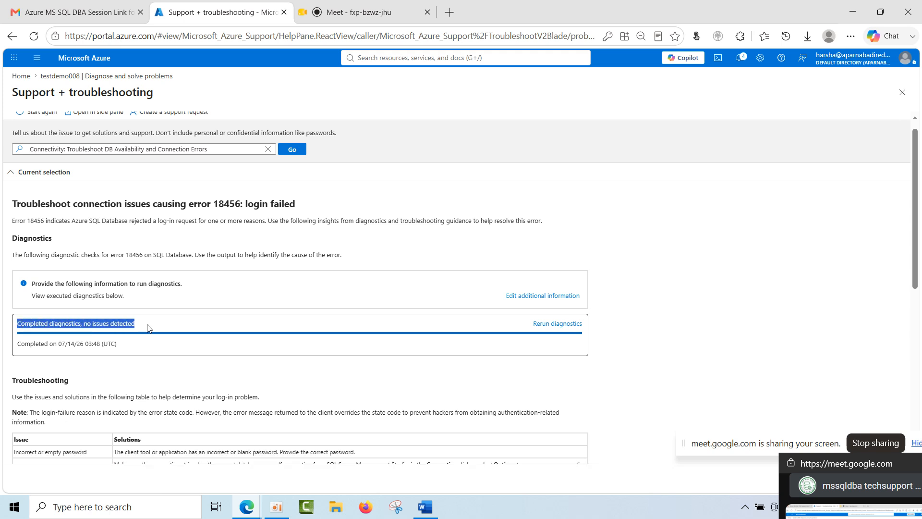
scroll(149, 363, "up", 1)
scroll(149, 371, "down", 4)
scroll(148, 370, "up", 4)
scroll(148, 371, "down", 3)
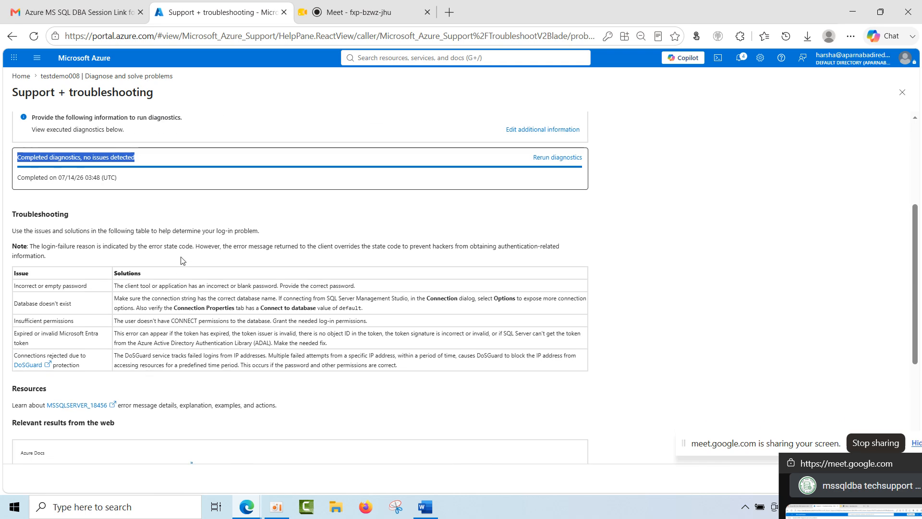
scroll(125, 316, "down", 1)
scroll(120, 206, "up", 4)
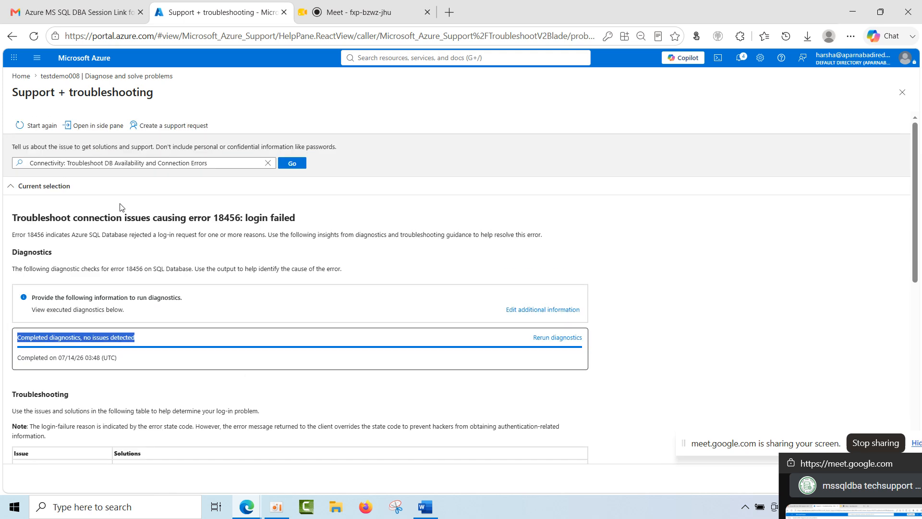
Start a support request for the login failure, keep the prefilled problem description, and review the recommended connectivity checker script and video.
left_click(179, 127)
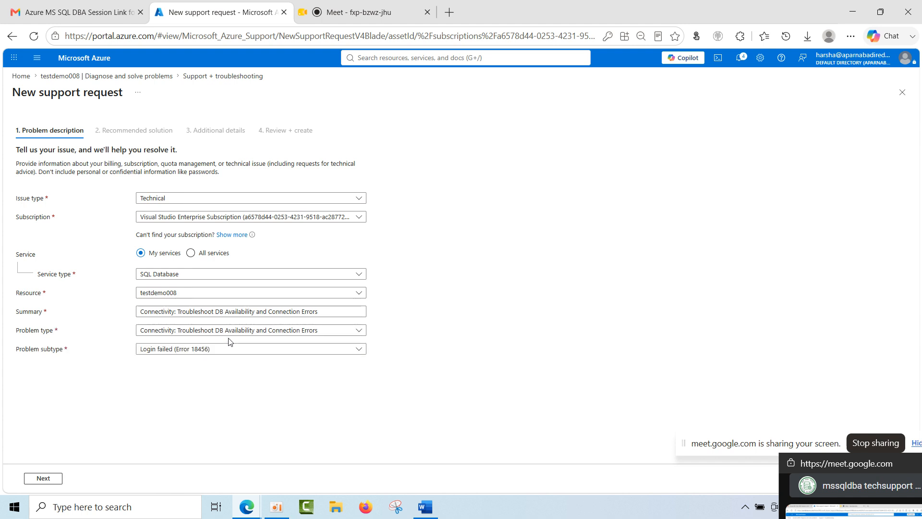
left_click(46, 480)
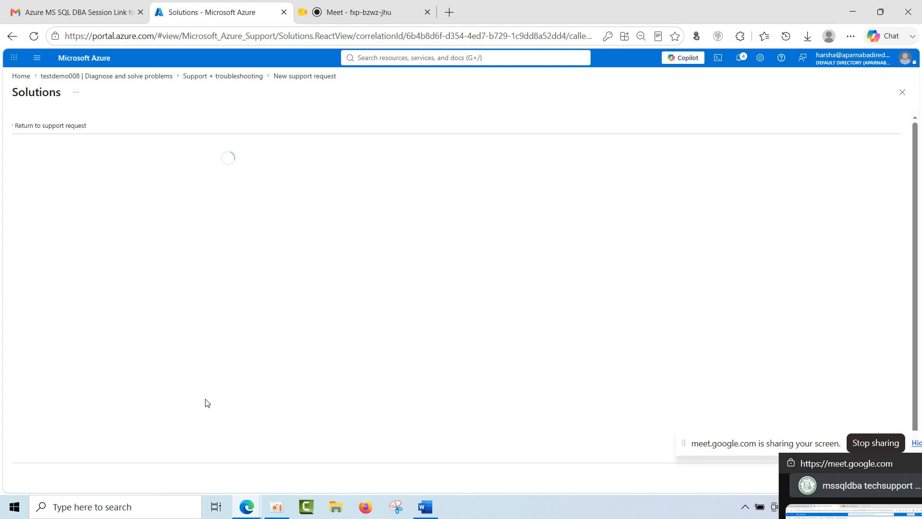
scroll(205, 403, "down", 8)
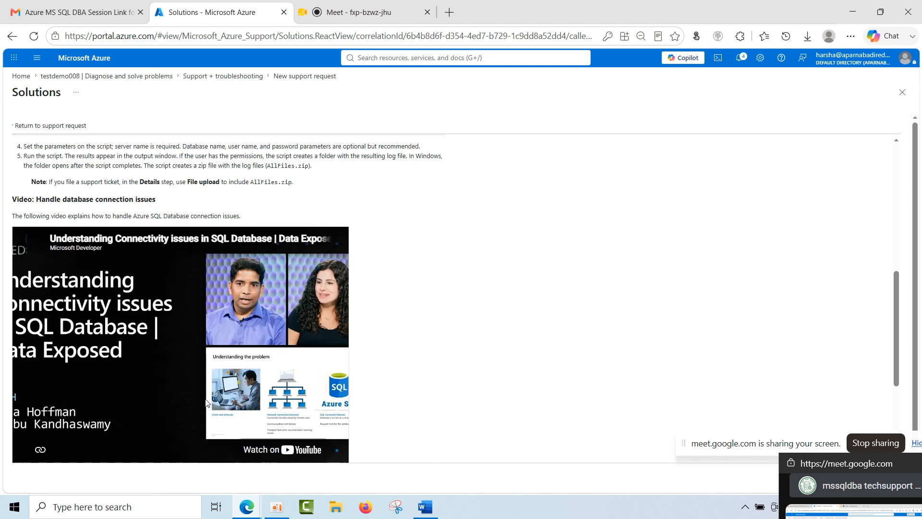
scroll(162, 391, "up", 8)
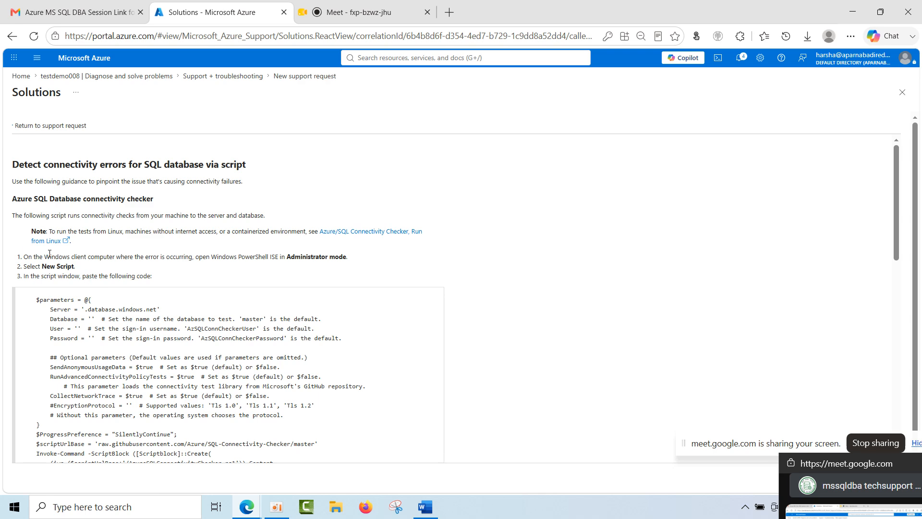
left_click_drag(8, 202, 250, 258)
left_click(245, 285)
scroll(243, 295, "down", 10)
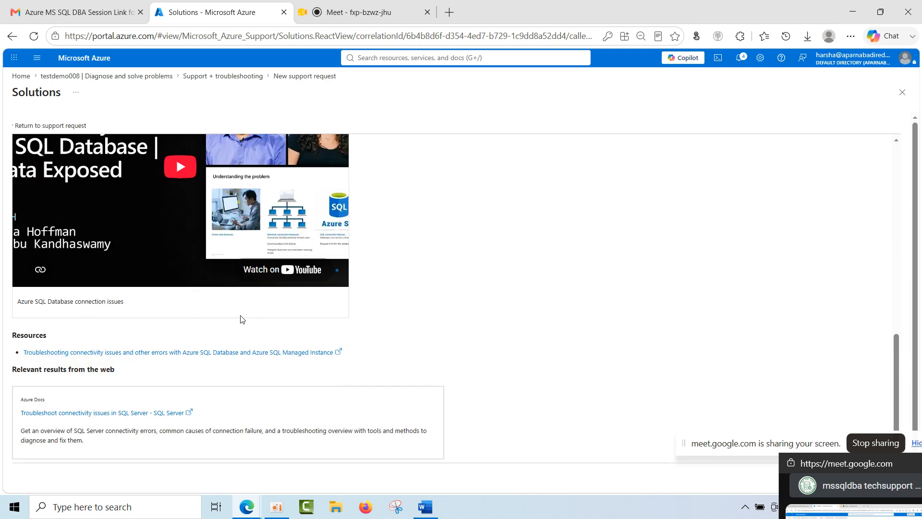
scroll(161, 333, "up", 10)
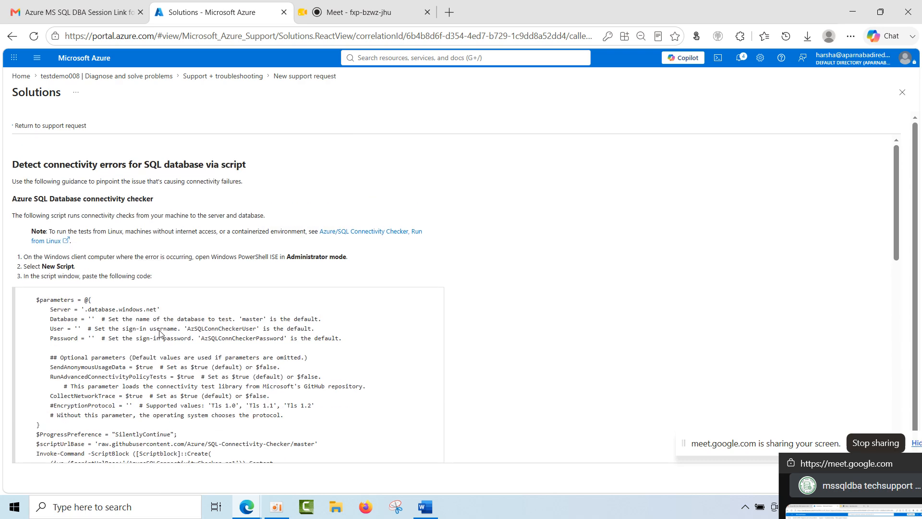
scroll(123, 245, "down", 10)
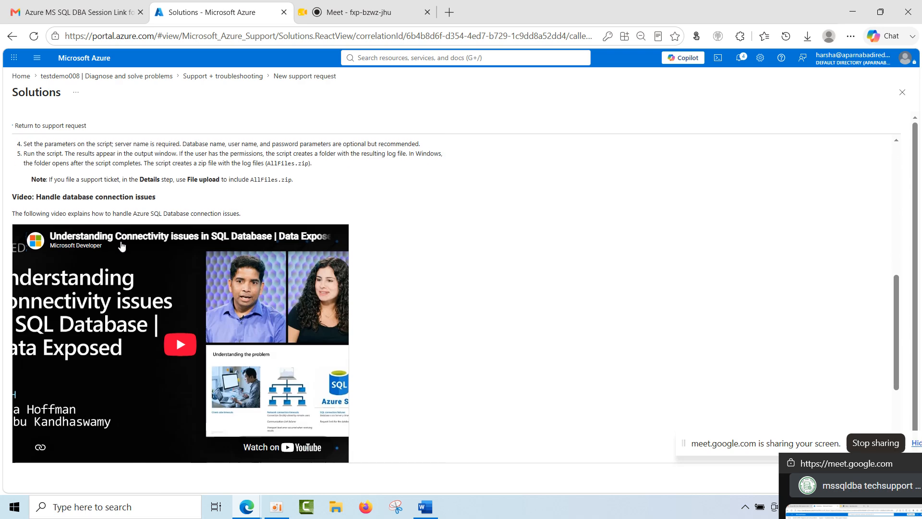
scroll(92, 408, "up", 10)
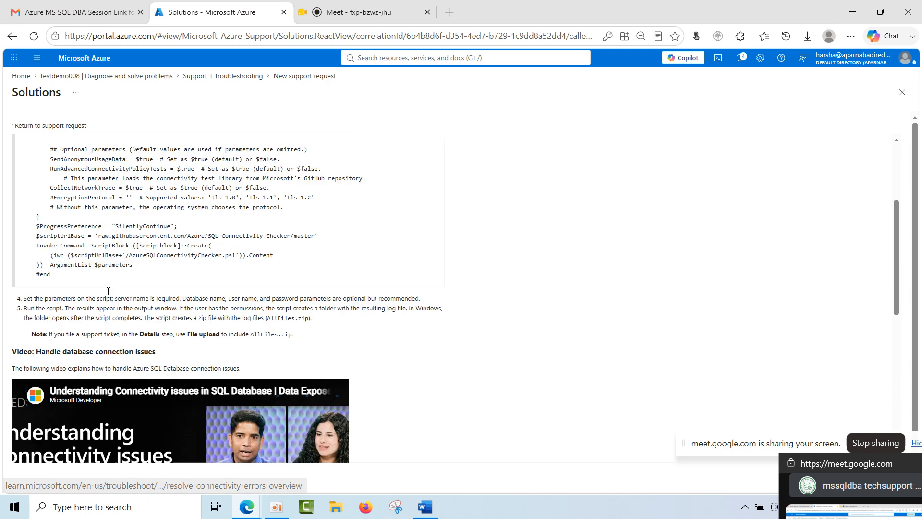
Return to the support request, continue to its additional details, and compare the available support plans, highlighting Developer and Standard.
left_click(59, 127)
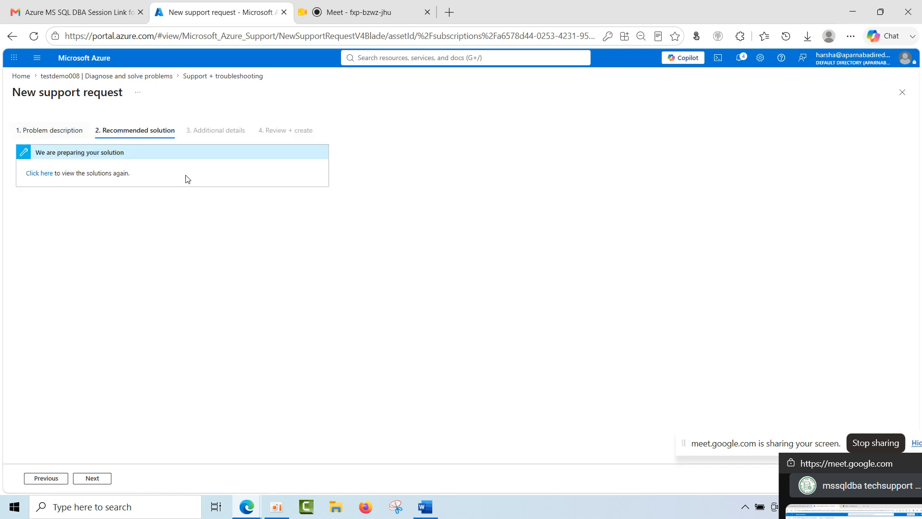
left_click(104, 477)
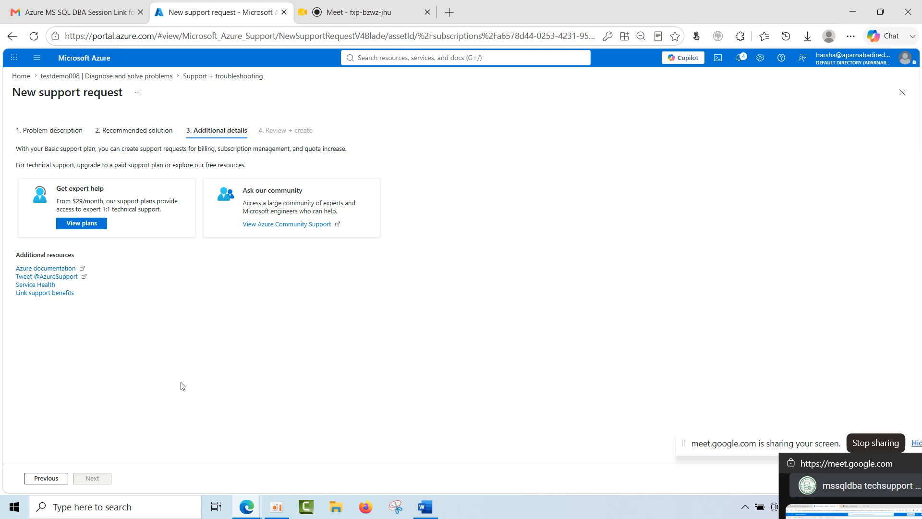
left_click(83, 225)
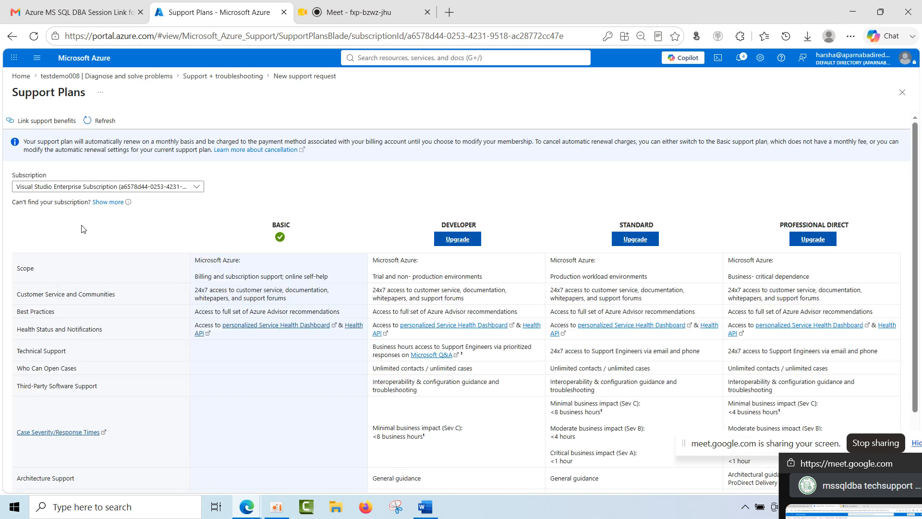
double_click(474, 224)
double_click(636, 224)
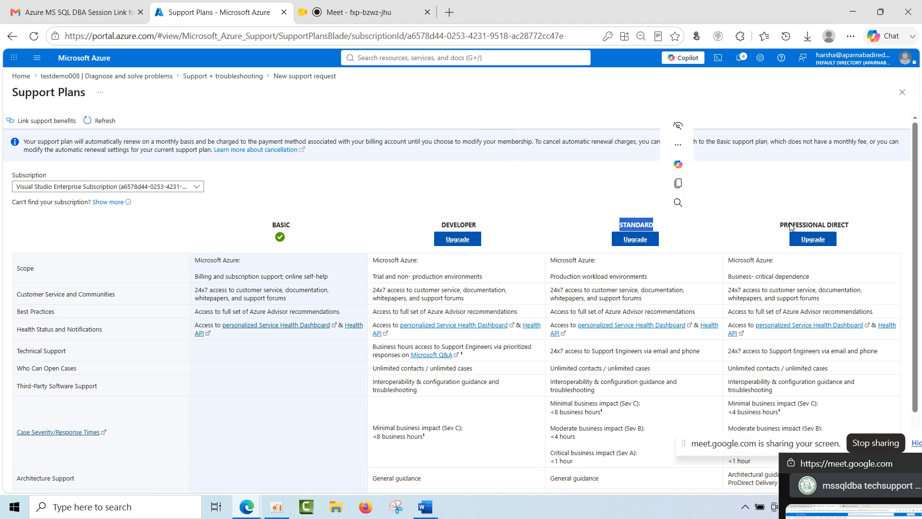
Highlight the Professional Direct plan's name, and the Developer plan's name and monthly price in the support plans table.
triple_click(834, 225)
scroll(475, 402, "down", 2)
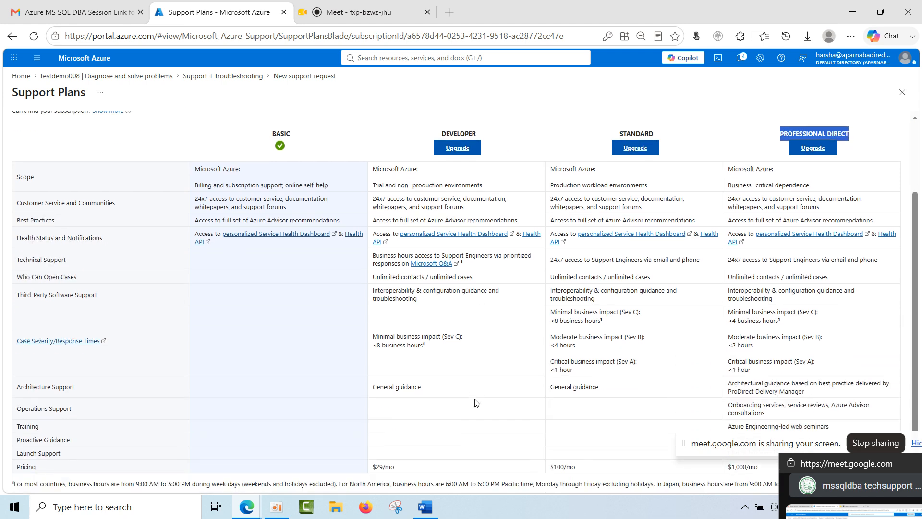
double_click(467, 133)
left_click_drag(395, 466, 363, 471)
Switch to Calculator and multiply the Developer plan's monthly price of 29 by 95.
left_click(155, 509)
type("cal")
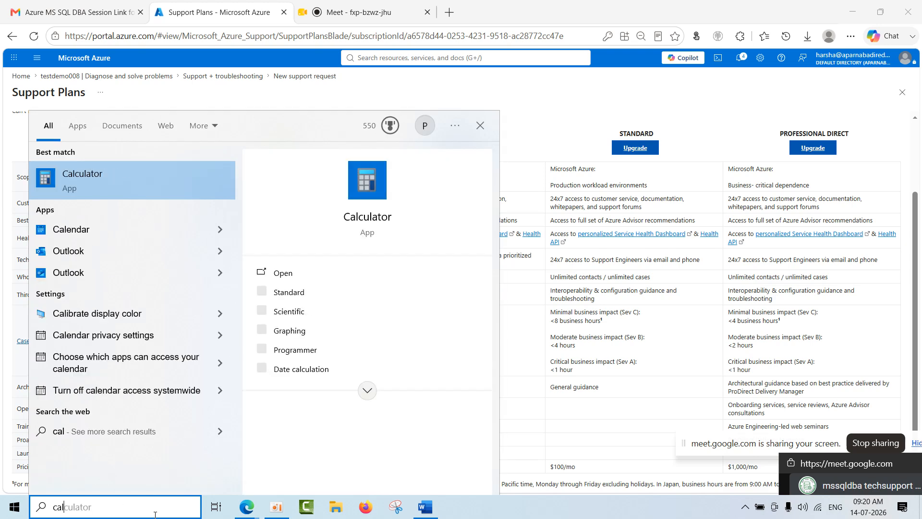
left_click(125, 181)
left_click_drag(681, 90, 83, 67)
left_click(122, 374)
left_click(183, 297)
left_click(238, 301)
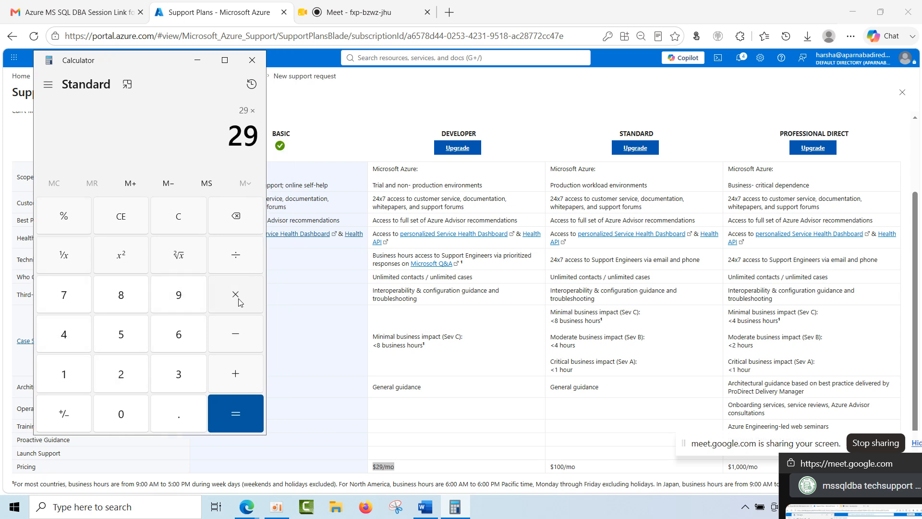
left_click(184, 302)
left_click(121, 344)
left_click(223, 420)
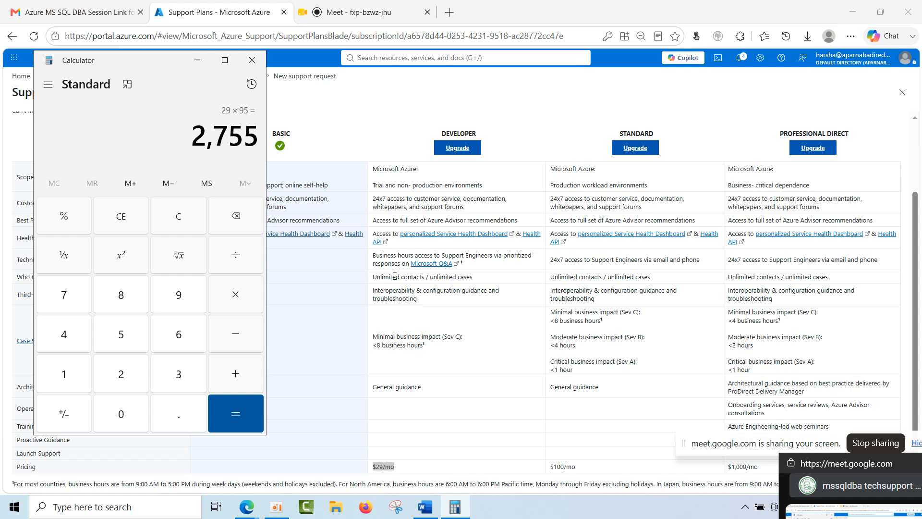
Highlight the Developer plan's contacts and cases entry and the calculated price in Calculator, and minimize Calculator.
left_click_drag(377, 277, 484, 282)
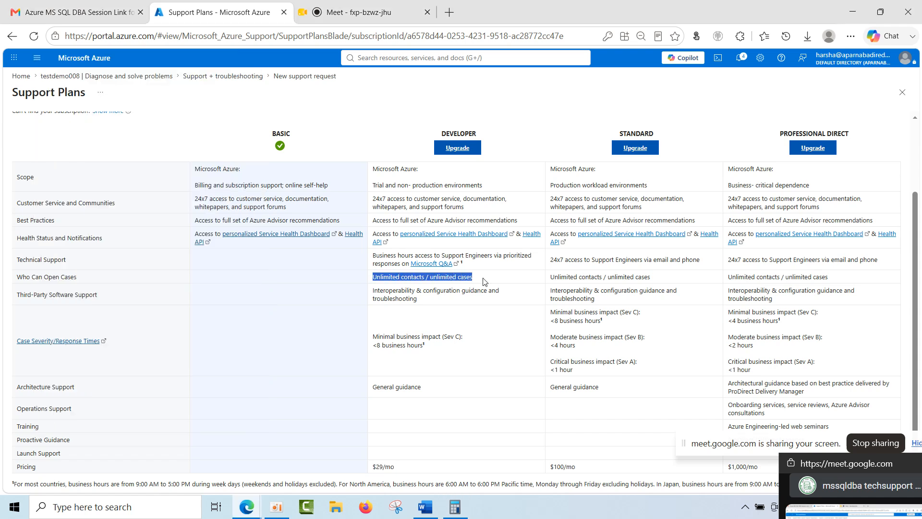
left_click(455, 506)
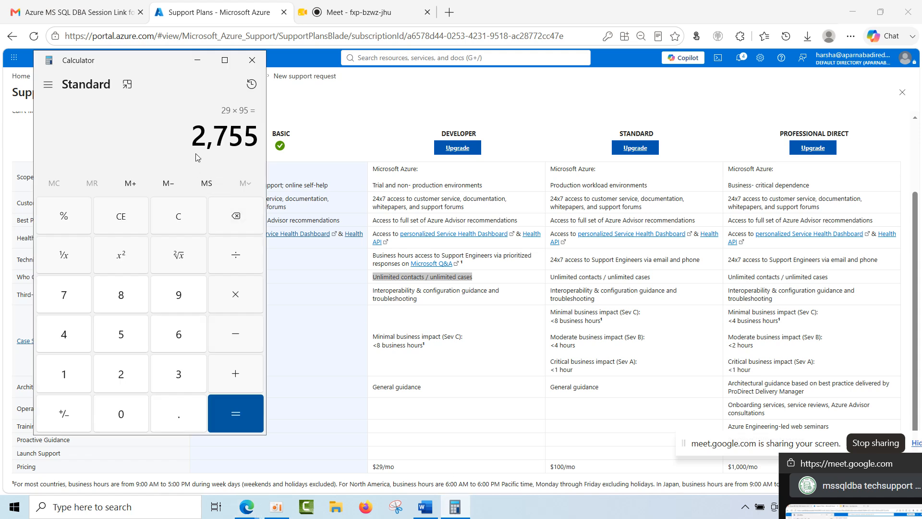
left_click_drag(194, 136, 258, 137)
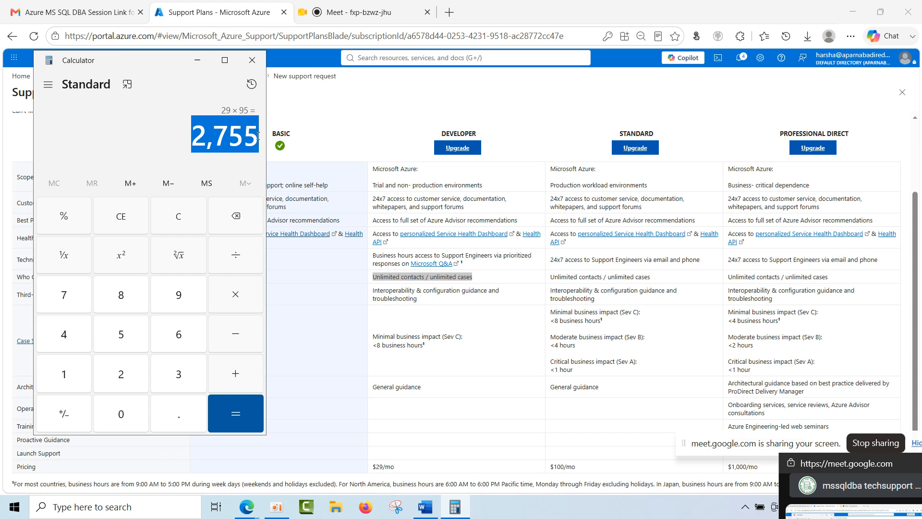
left_click(198, 60)
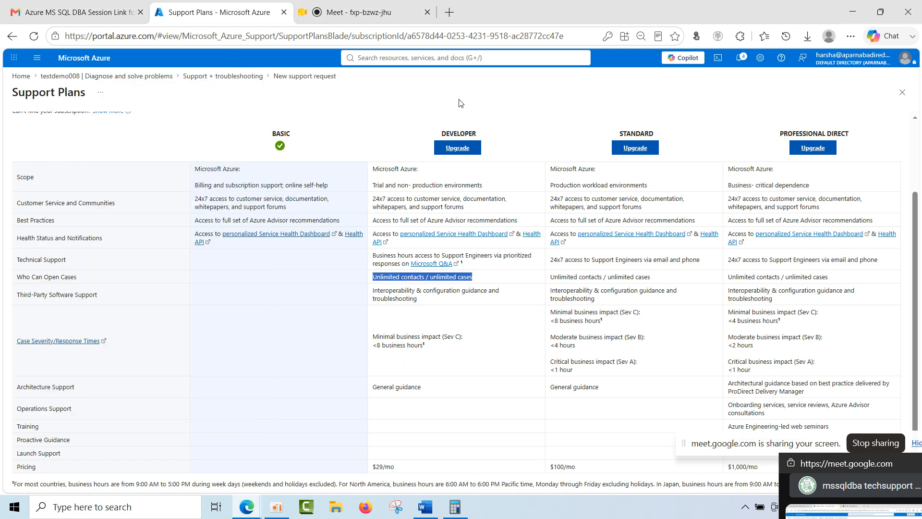
Compare the case severity response times of the Developer, Standard and Professional Direct plans, highlighting the plan names and severity levels.
left_click_drag(483, 132, 427, 134)
left_click_drag(655, 131, 602, 132)
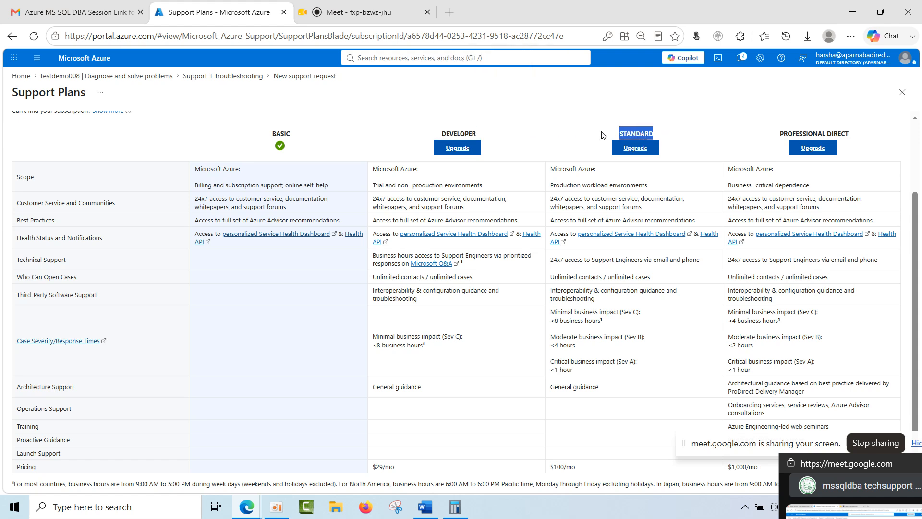
left_click_drag(850, 133, 769, 136)
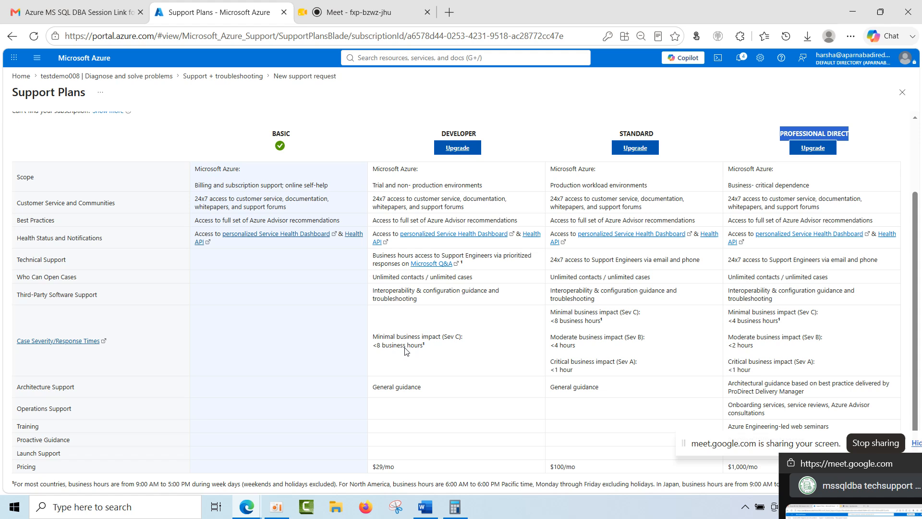
left_click_drag(425, 345, 372, 336)
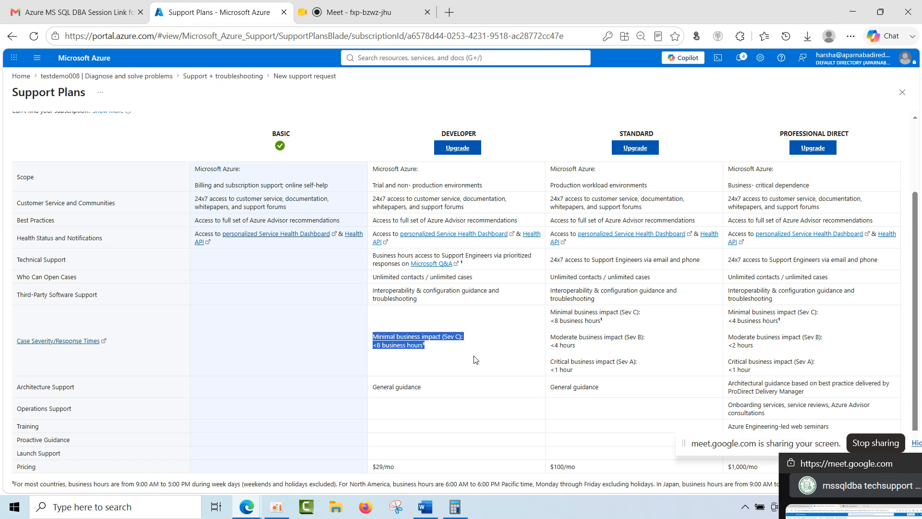
left_click_drag(549, 313, 618, 314)
left_click(586, 350)
left_click_drag(586, 352, 550, 343)
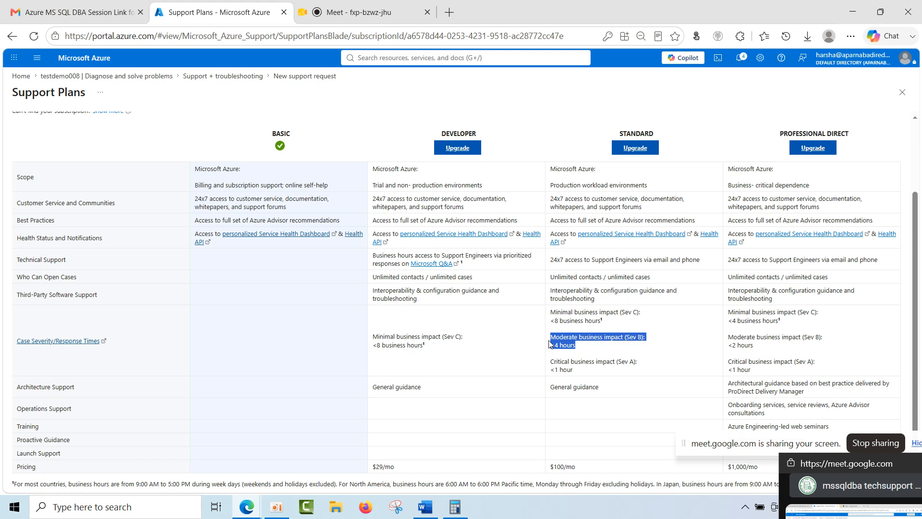
left_click_drag(806, 322, 723, 317)
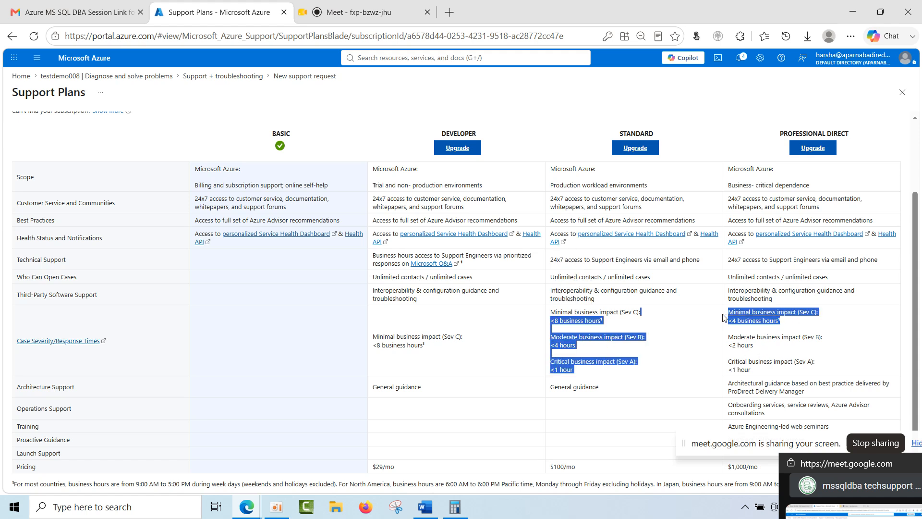
left_click_drag(760, 376, 725, 362)
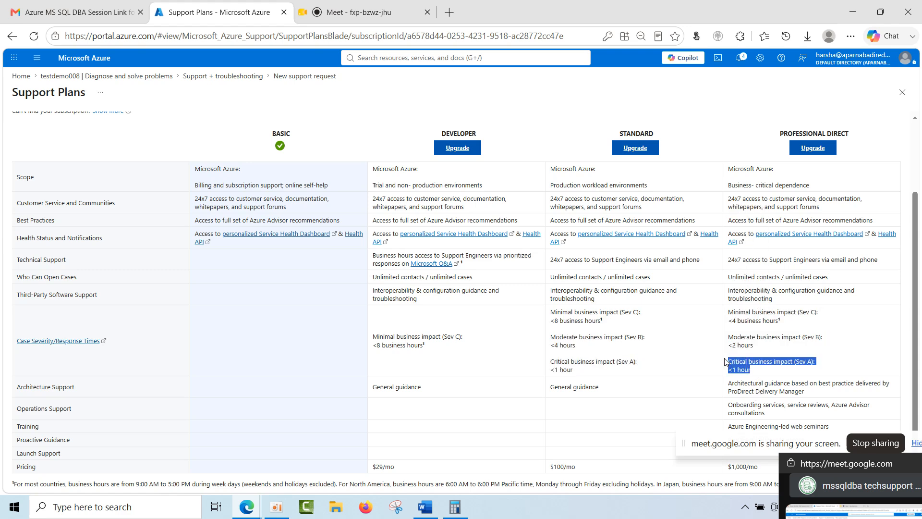
left_click_drag(765, 350, 728, 345)
left_click_drag(761, 374, 727, 366)
left_click_drag(425, 347, 375, 349)
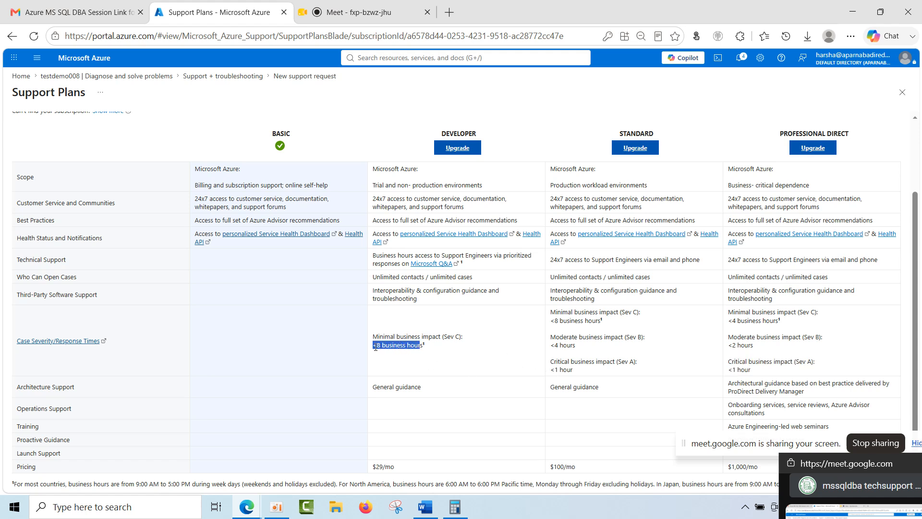
Review the Developer and Professional Direct architecture support entries, and copy the Professional Direct plan's operations support text.
left_click(435, 362)
left_click_drag(431, 388, 359, 391)
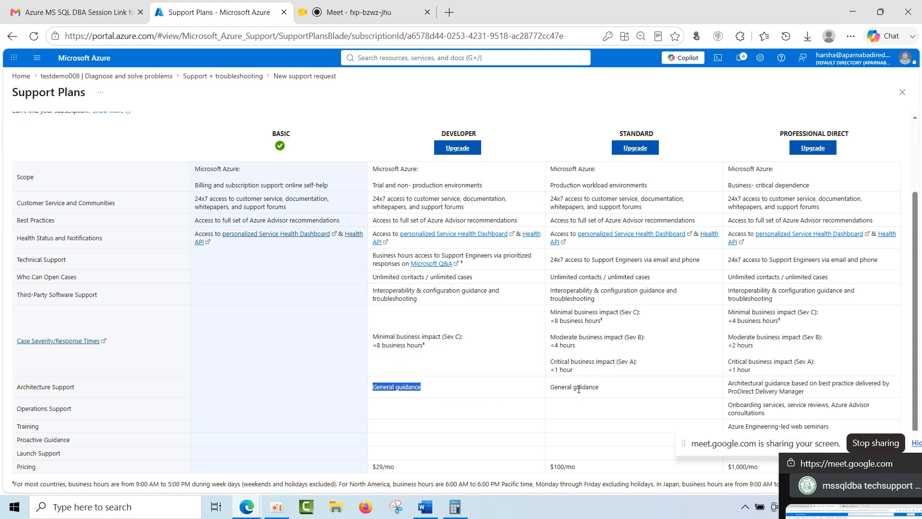
left_click_drag(779, 134, 859, 134)
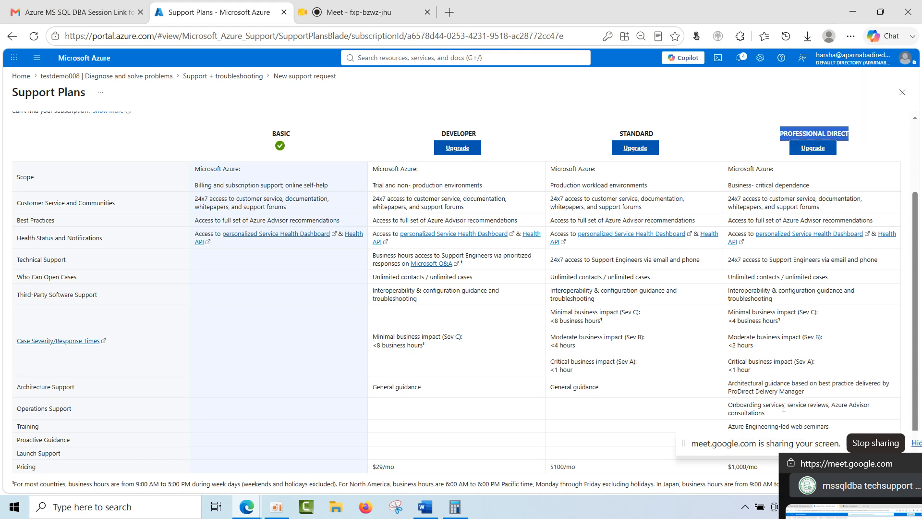
left_click_drag(804, 392, 727, 389)
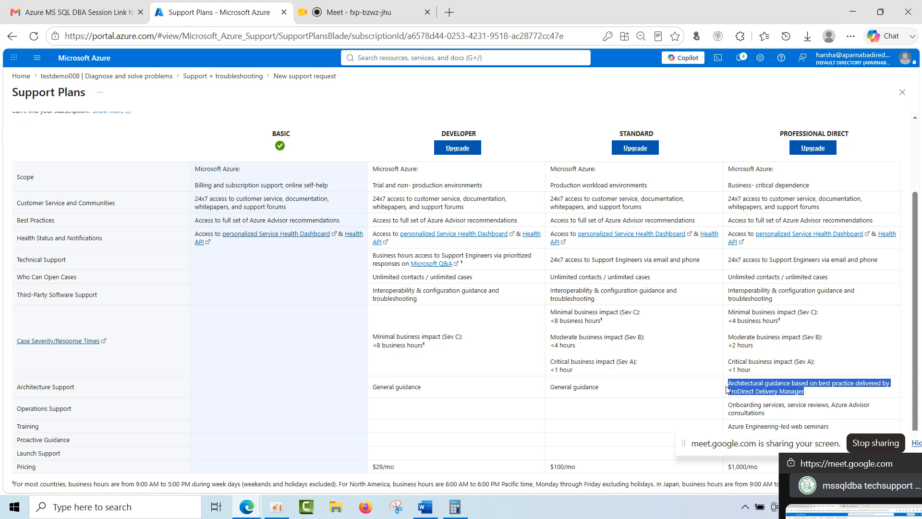
left_click_drag(777, 415, 727, 411)
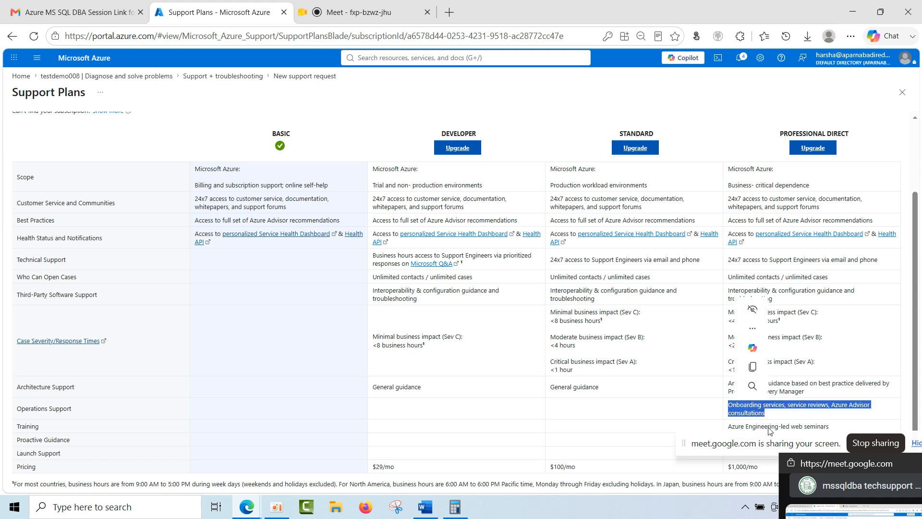
left_click(757, 368)
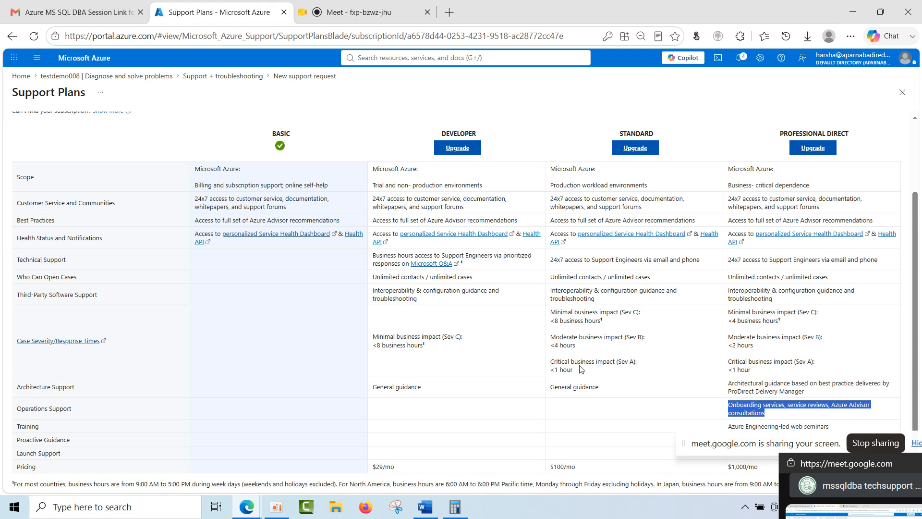
Return to Calculator and multiply the Standard plan's monthly price of 100 by 95.
scroll(441, 331, "up", 1)
scroll(525, 351, "down", 1)
left_click(455, 507)
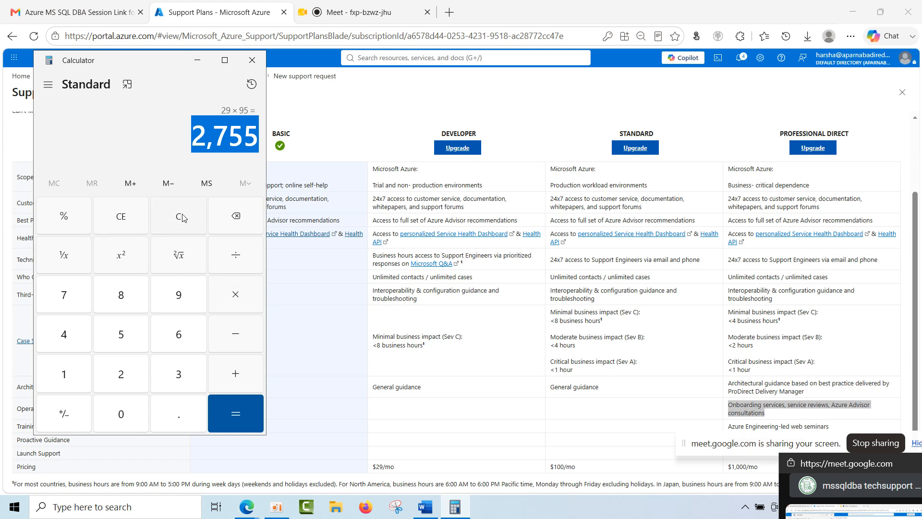
left_click(235, 222)
left_click(56, 372)
left_click(112, 421)
left_click(112, 421)
left_click(236, 297)
left_click(179, 295)
left_click(120, 334)
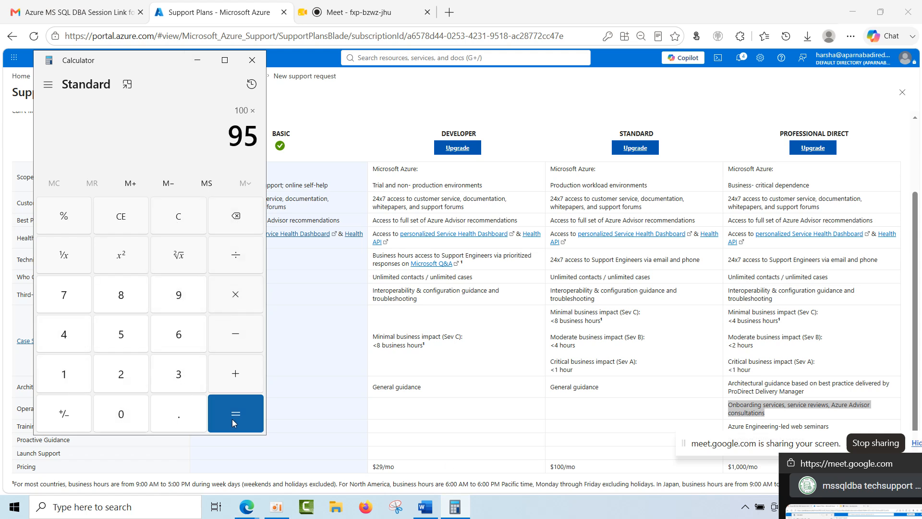
left_click(232, 418)
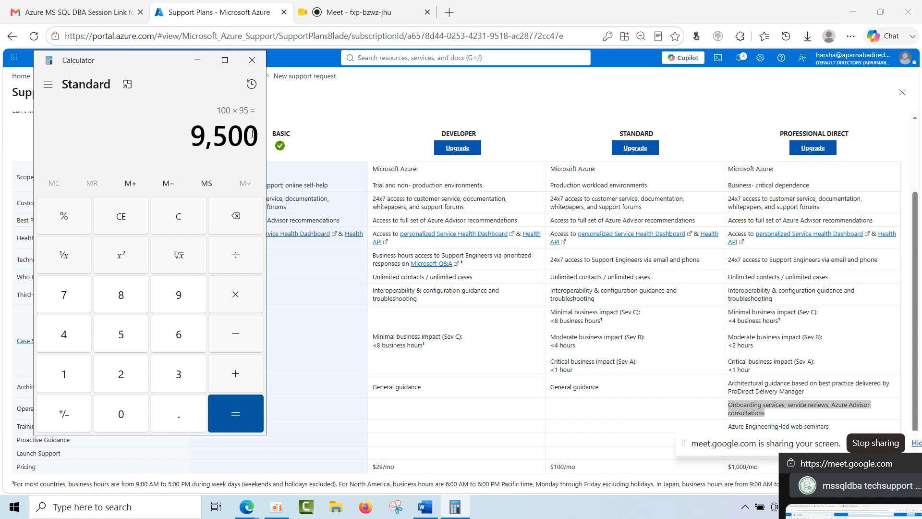
Highlight the Standard plan's calculated price and multiply the Professional Direct plan's monthly price of 1000 by 95.
left_click_drag(256, 134, 223, 139)
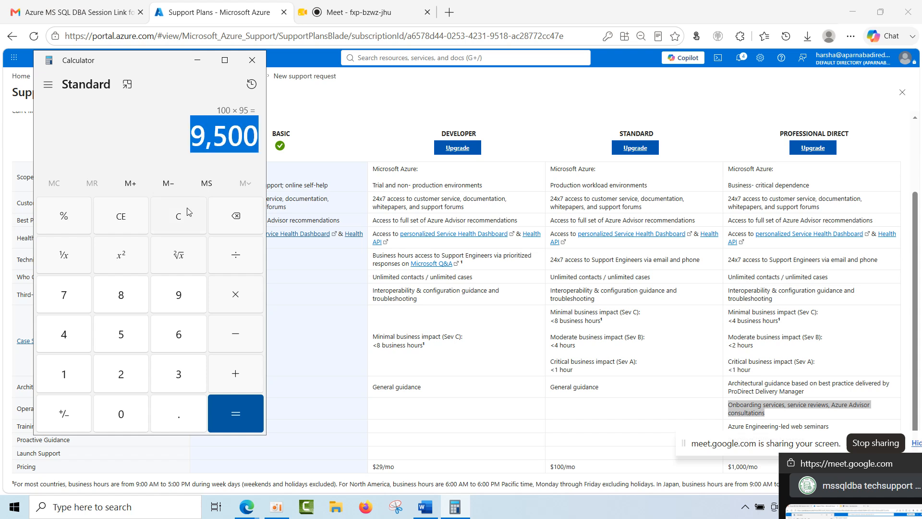
left_click(221, 227)
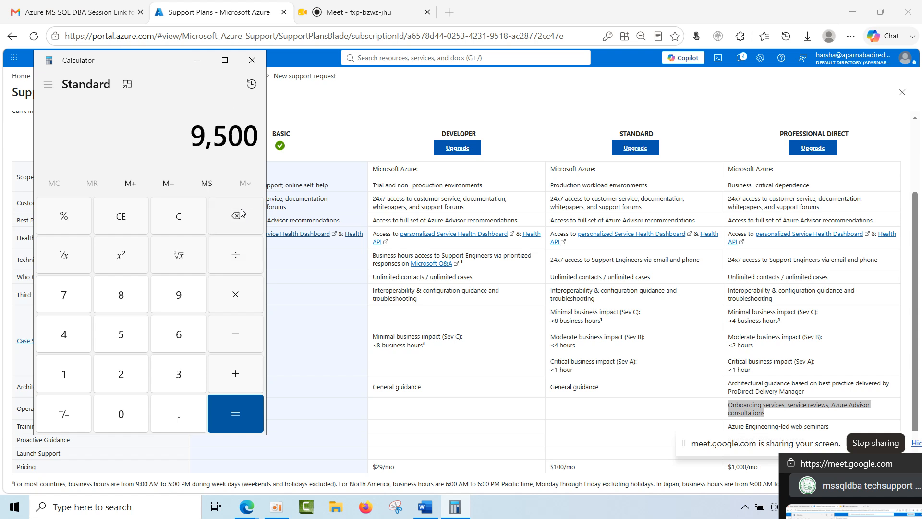
left_click(79, 392)
left_click(104, 416)
left_click(103, 416)
left_click(103, 416)
left_click(236, 302)
left_click(177, 297)
left_click(121, 336)
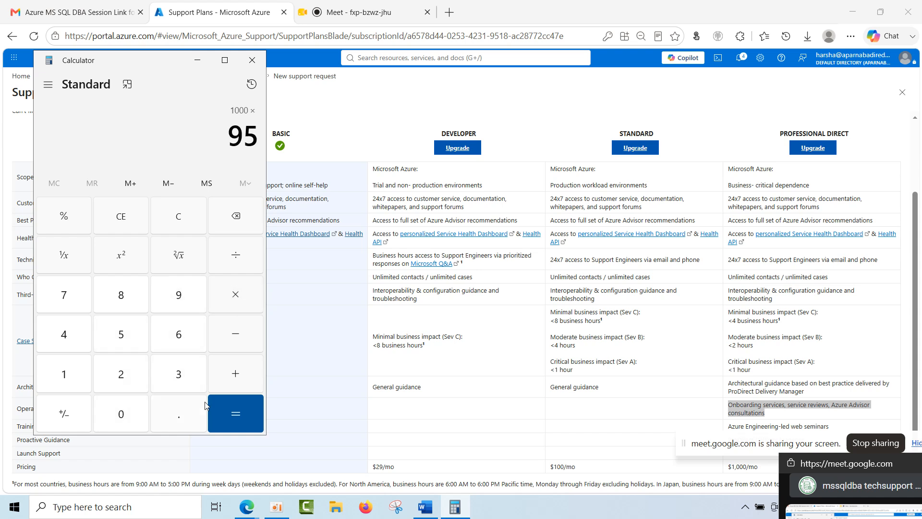
left_click(223, 409)
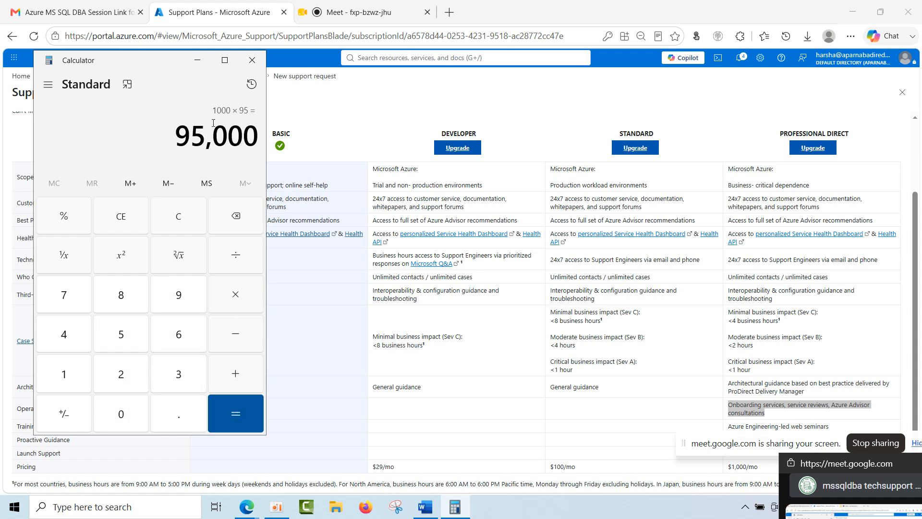
Minimize Calculator and highlight the Developer, Standard, Professional Direct and Basic plan names in the support plans table.
left_click(197, 60)
left_click_drag(435, 134, 495, 135)
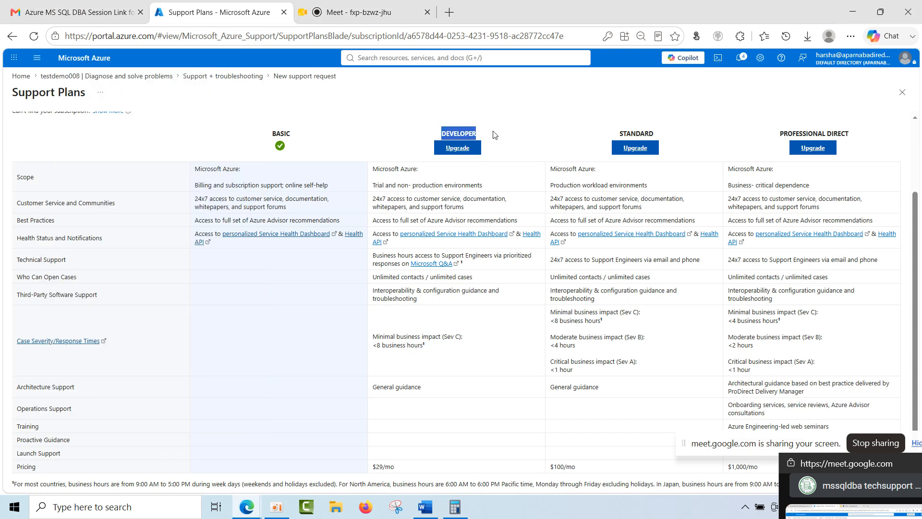
left_click_drag(640, 134, 678, 135)
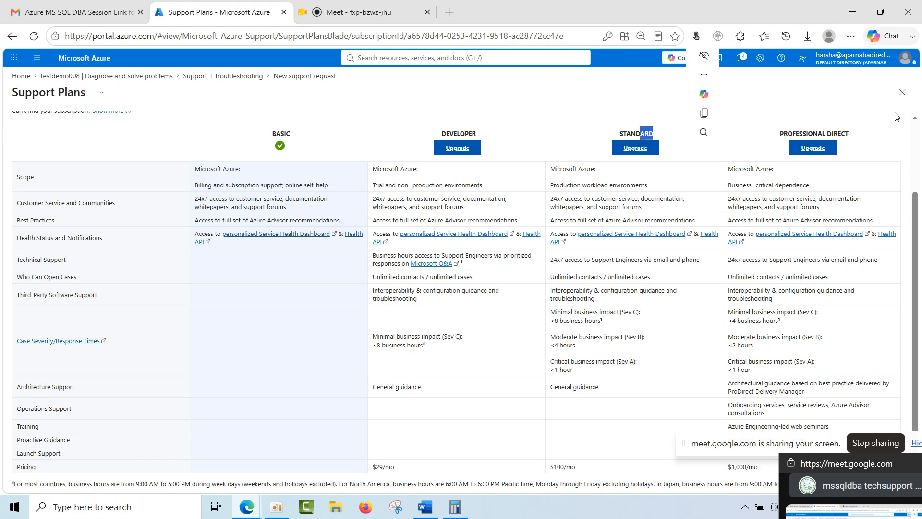
triple_click(833, 135)
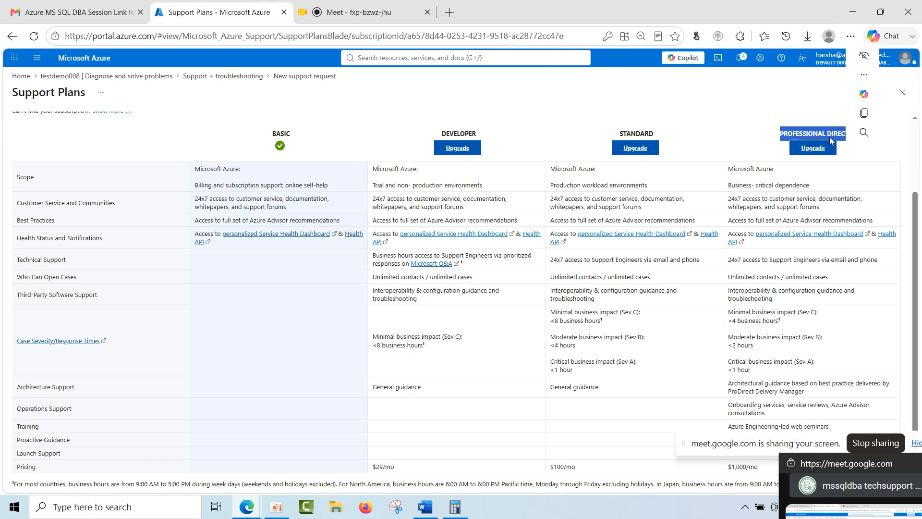
double_click(284, 134)
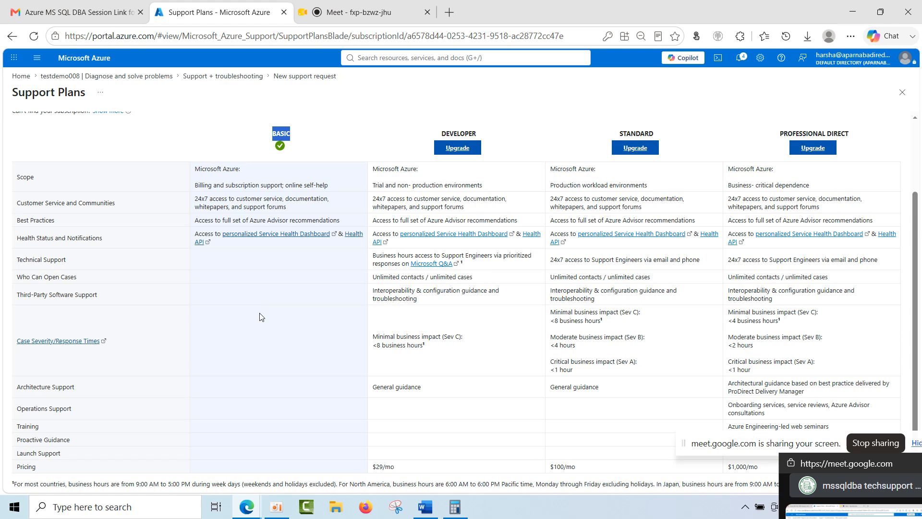
Review the support plans comparison, highlighting the rows from Scope to Case Severity/Response Times and clearing the highlight.
scroll(259, 317, "up", 2)
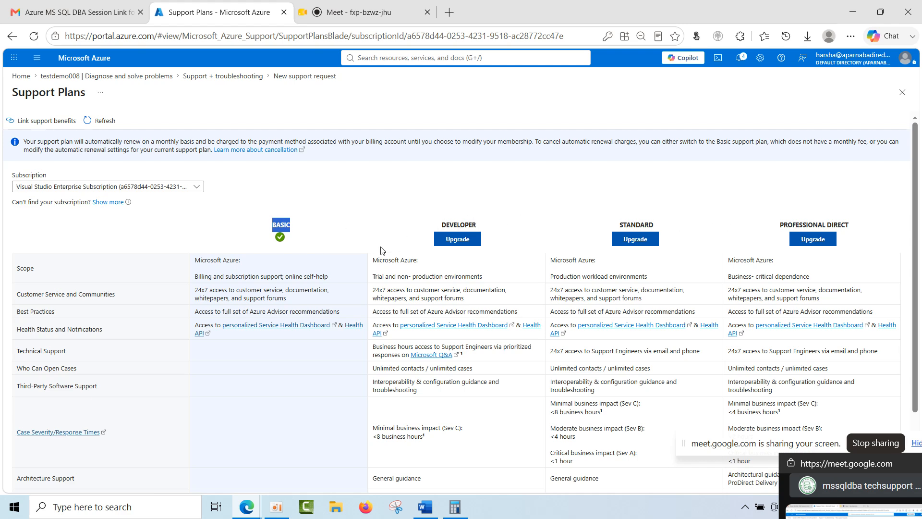
scroll(382, 250, "down", 1)
scroll(381, 250, "down", 1)
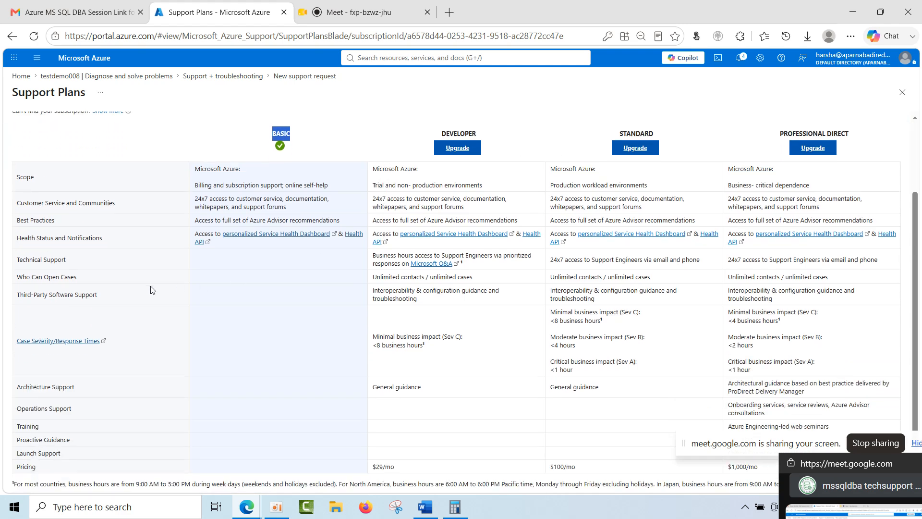
left_click_drag(16, 176, 180, 327)
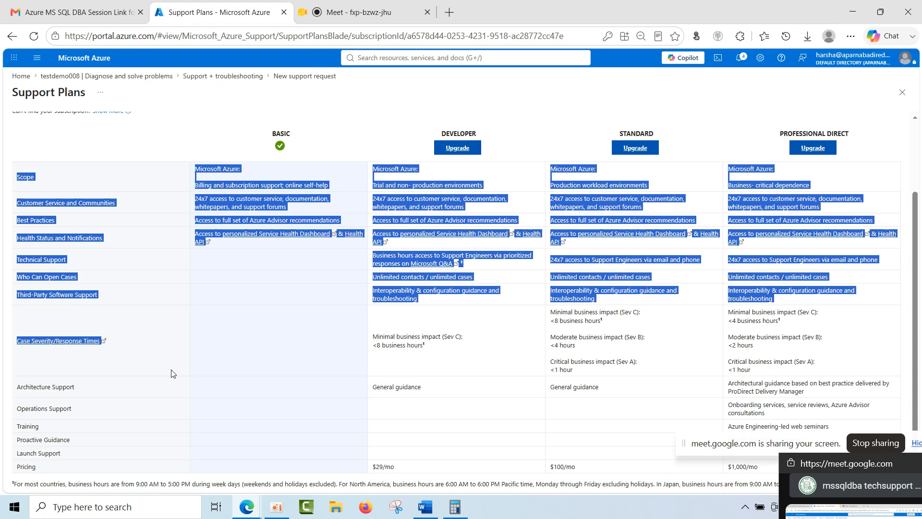
left_click(263, 401)
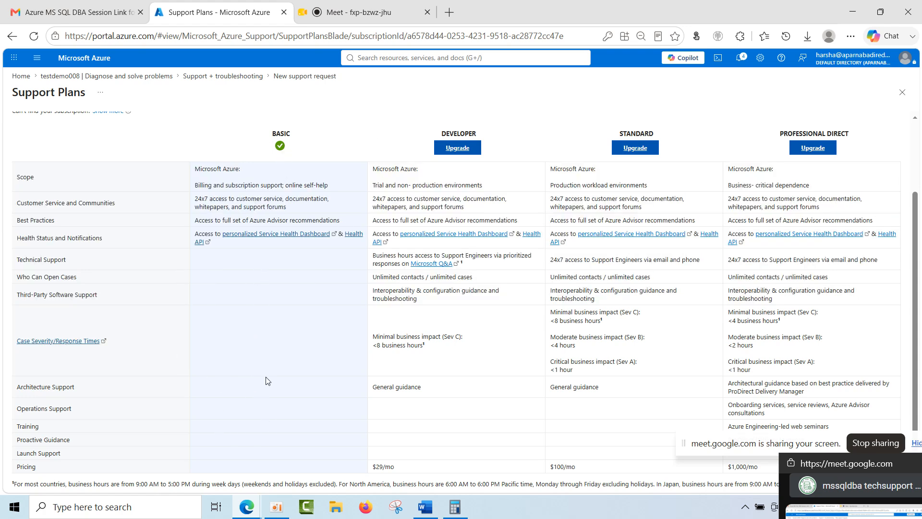
Look over the support plans comparison once more and return to testdemo008's Diagnose and solve problems page.
scroll(267, 374, "up", 2)
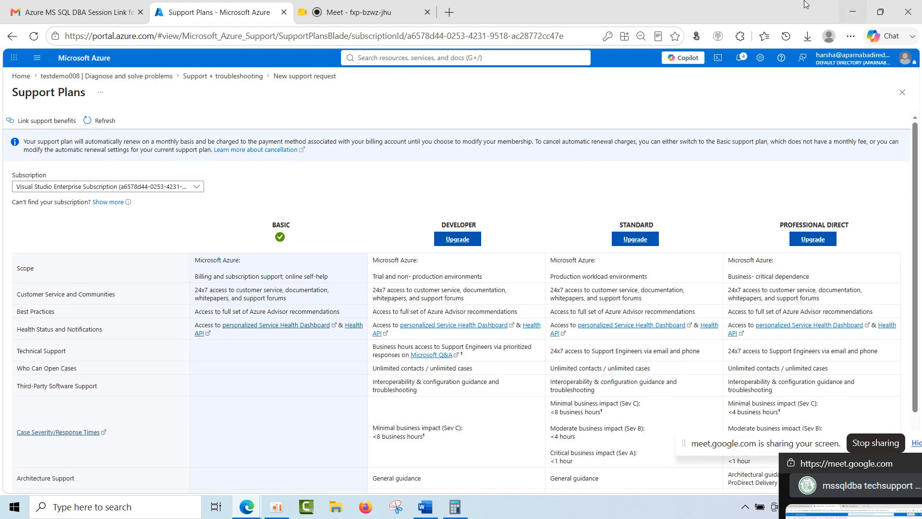
scroll(595, 372, "down", 2)
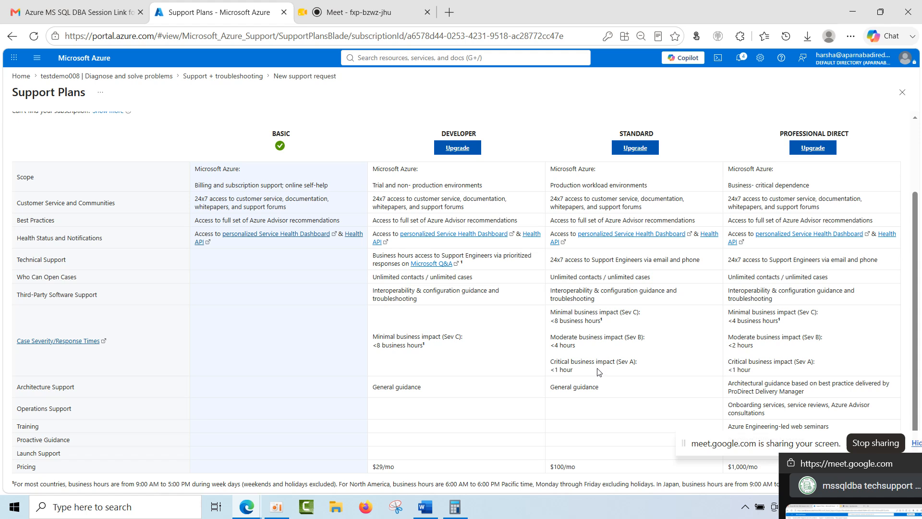
left_click(89, 76)
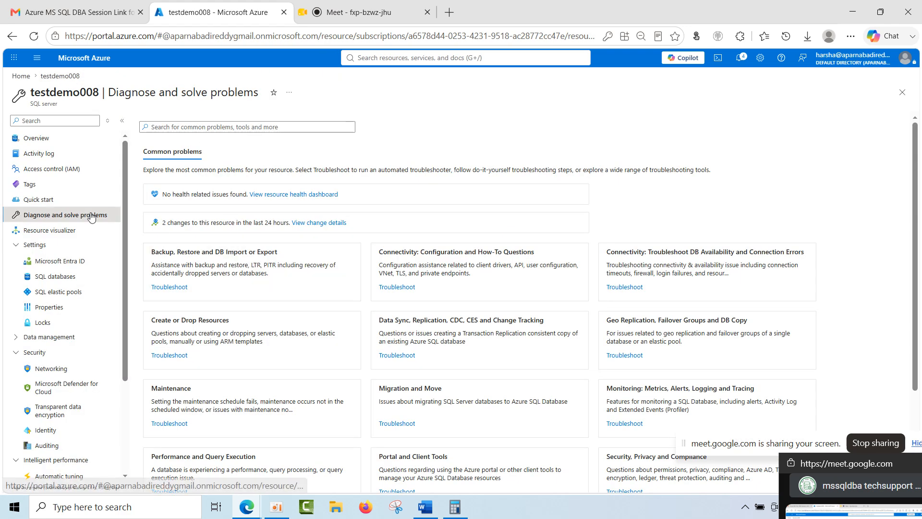
View testdemo008's Resource visualizer, revisit the Overview and Diagnose and solve problems pages, and return to the resource diagram.
left_click(77, 230)
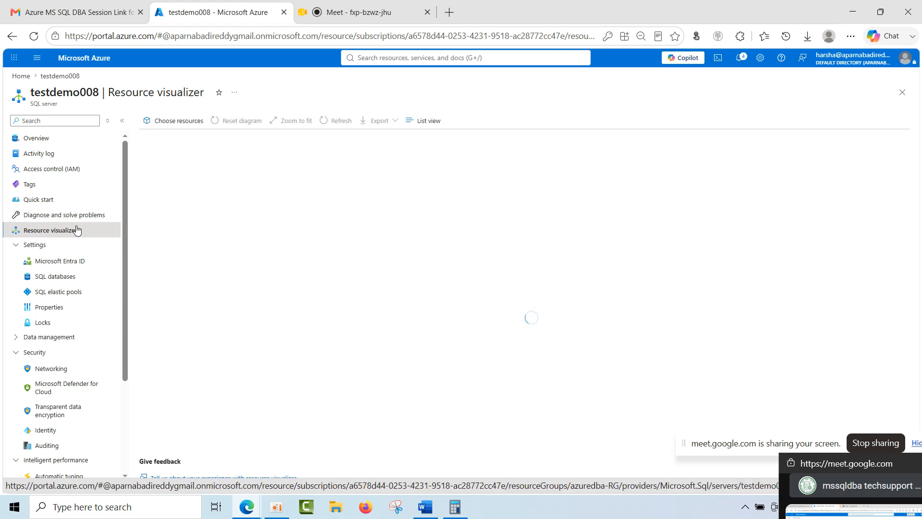
left_click(60, 143)
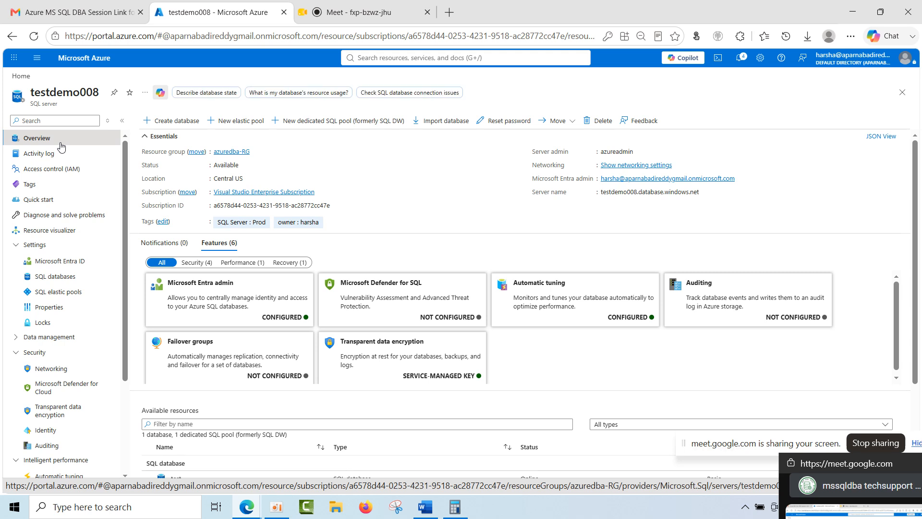
left_click(61, 219)
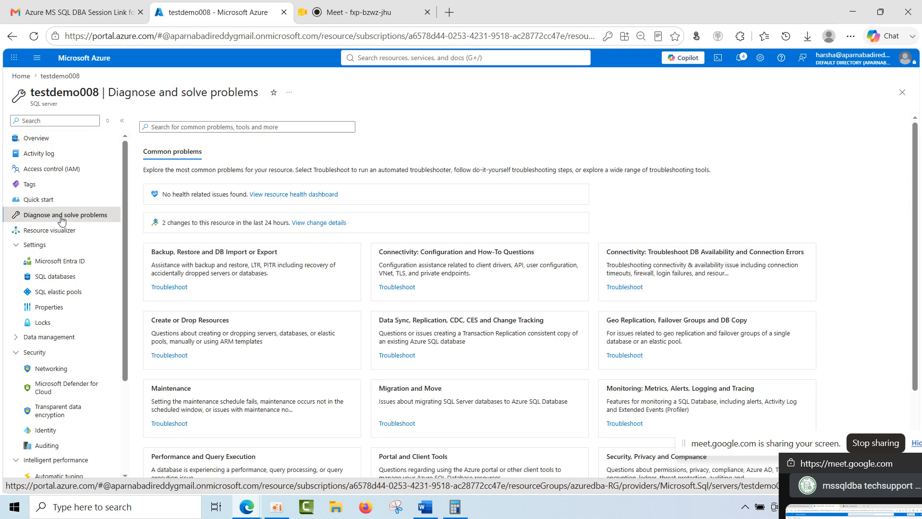
left_click(61, 233)
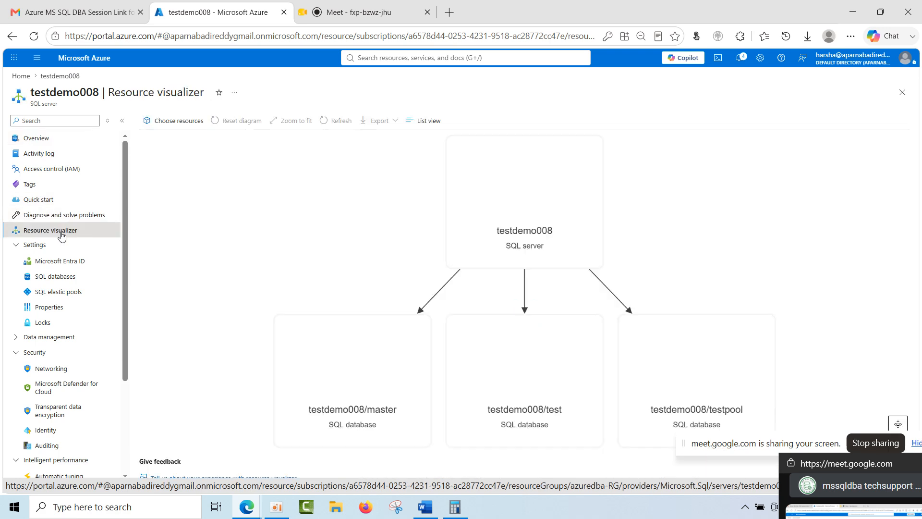
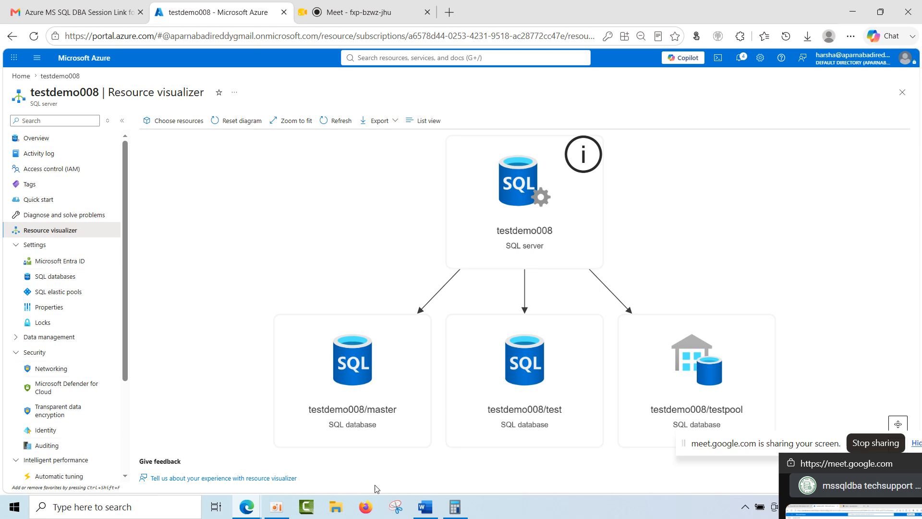
Switch to the blank Word document and write a sample Microsoft e-mail address in it.
left_click(425, 508)
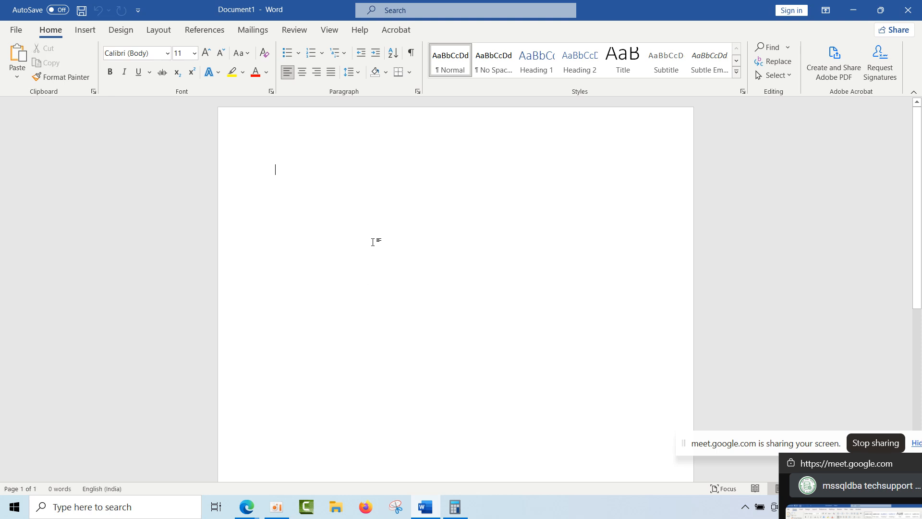
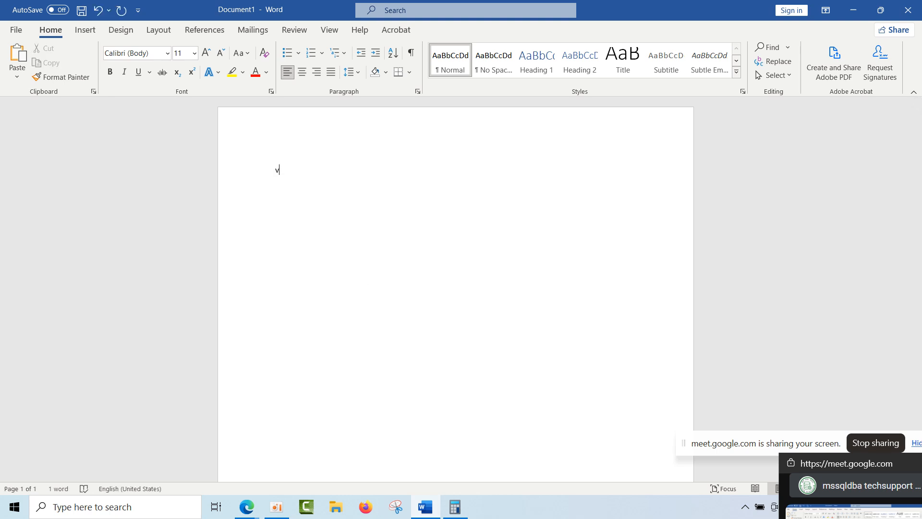
Point out the sample e-mail address by highlighting the whole address and its leading prefix.
left_click_drag(391, 165, 262, 171)
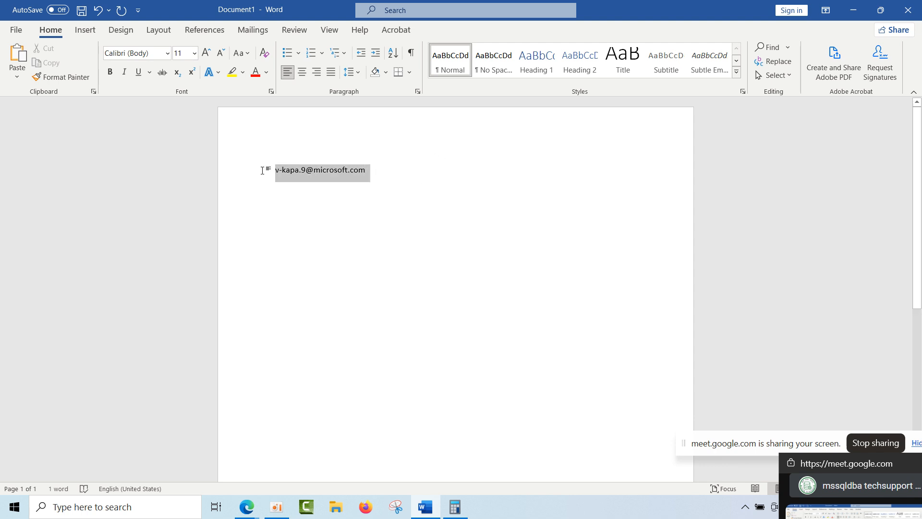
left_click(267, 168)
left_click(280, 170)
double_click(280, 169)
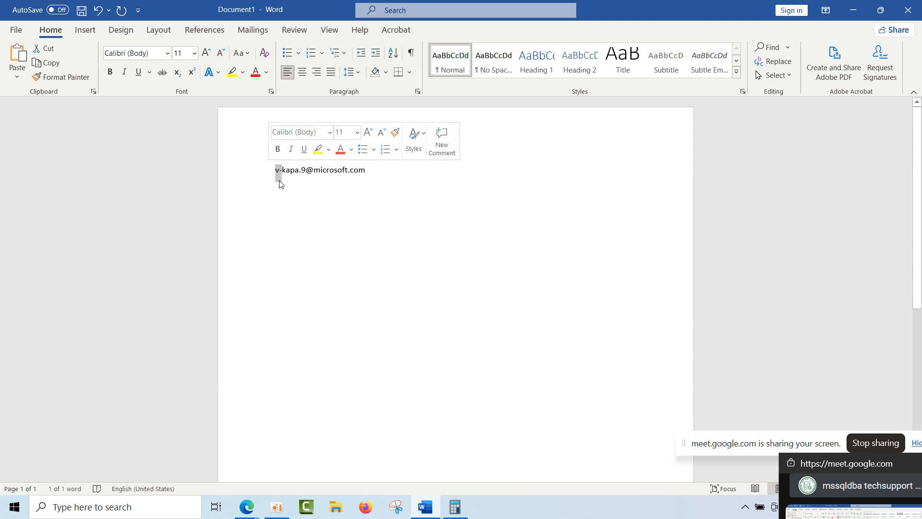
left_click(280, 171)
left_click_drag(279, 171, 275, 171)
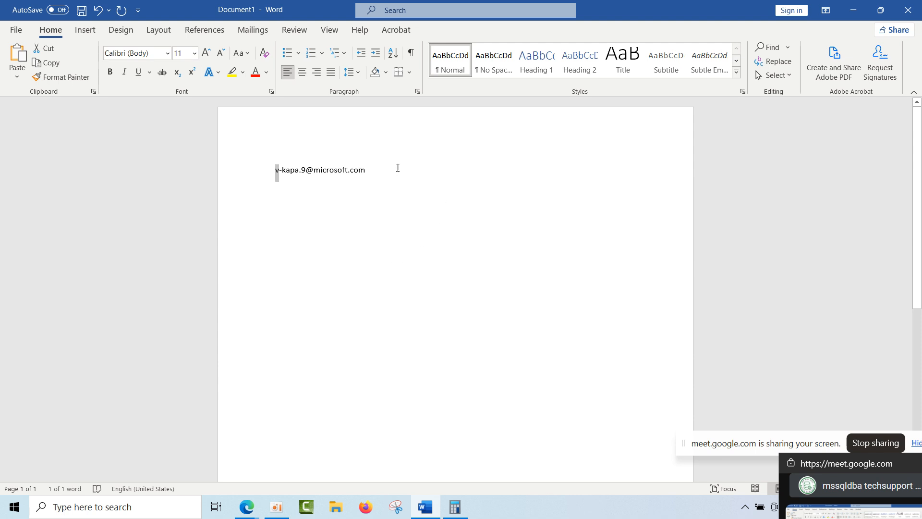
left_click_drag(367, 170, 261, 171)
left_click(378, 171)
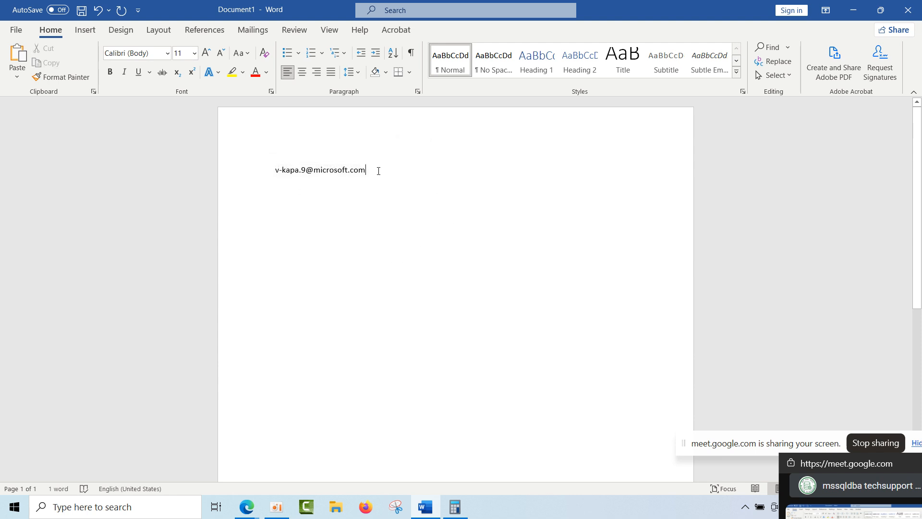
Delete the sample e-mail address from the document and minimize Word.
left_click_drag(378, 171, 268, 179)
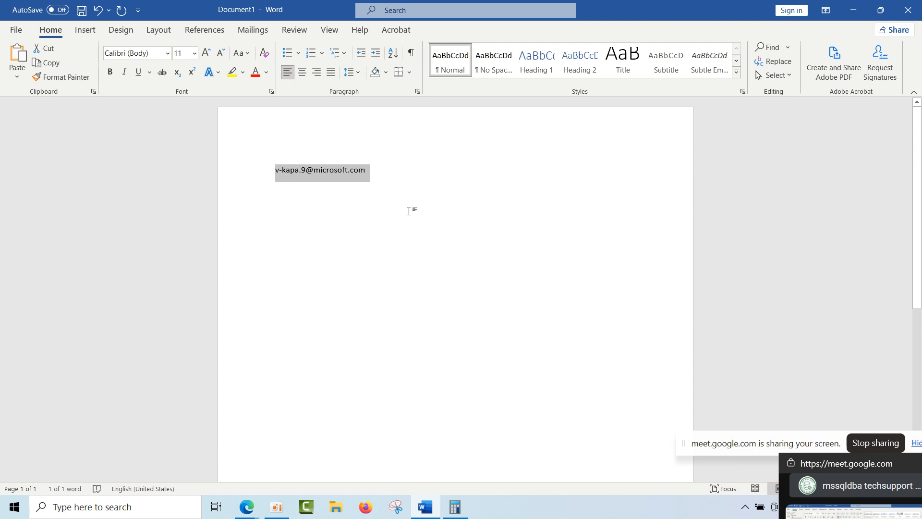
key("Delete")
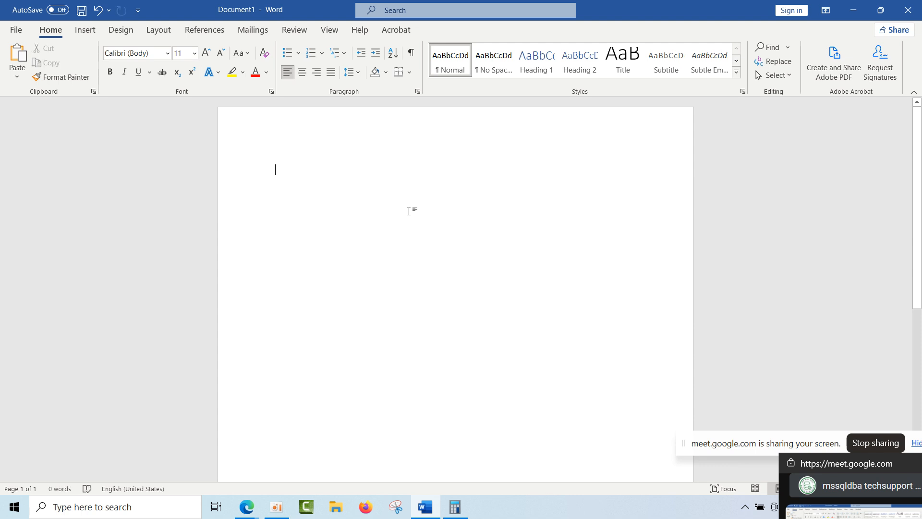
left_click(853, 10)
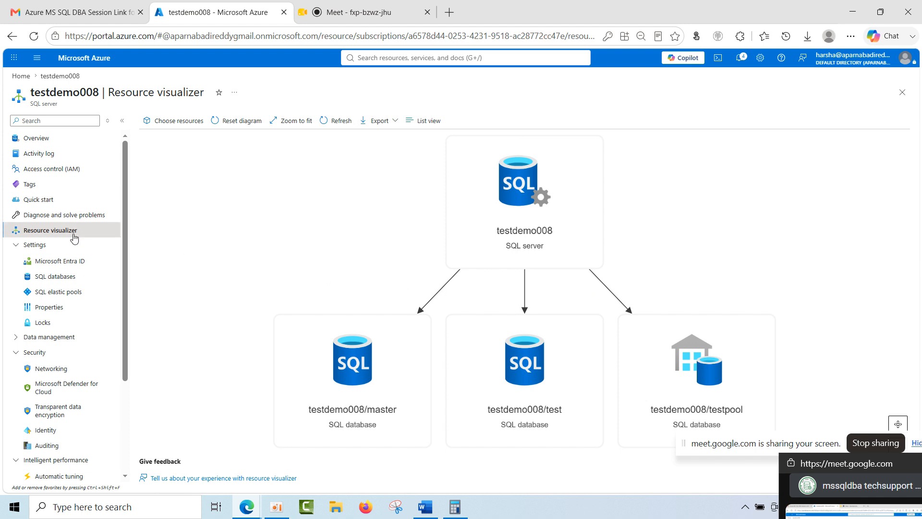
Open testdemo008's Microsoft Entra ID settings and highlight the Microsoft Purview access policies heading, the Microsoft Entra admin heading and the admin name.
left_click(49, 263)
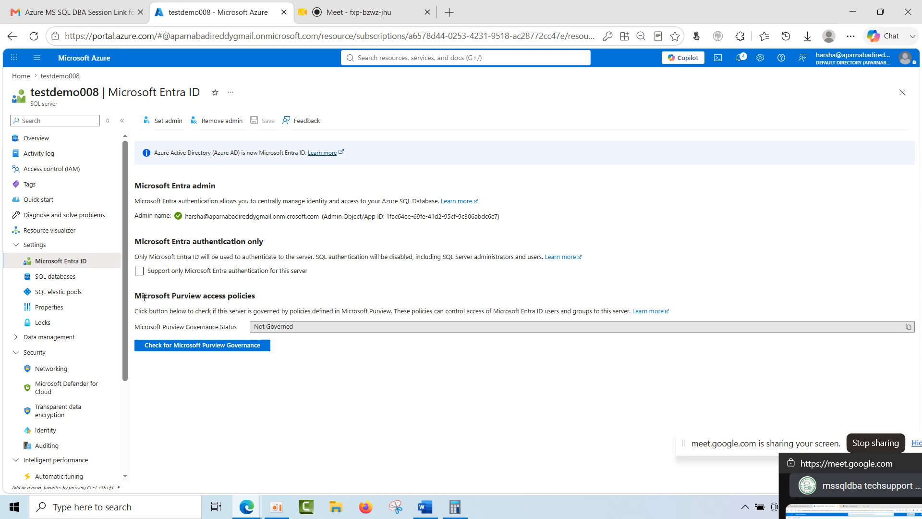
left_click_drag(144, 294, 284, 295)
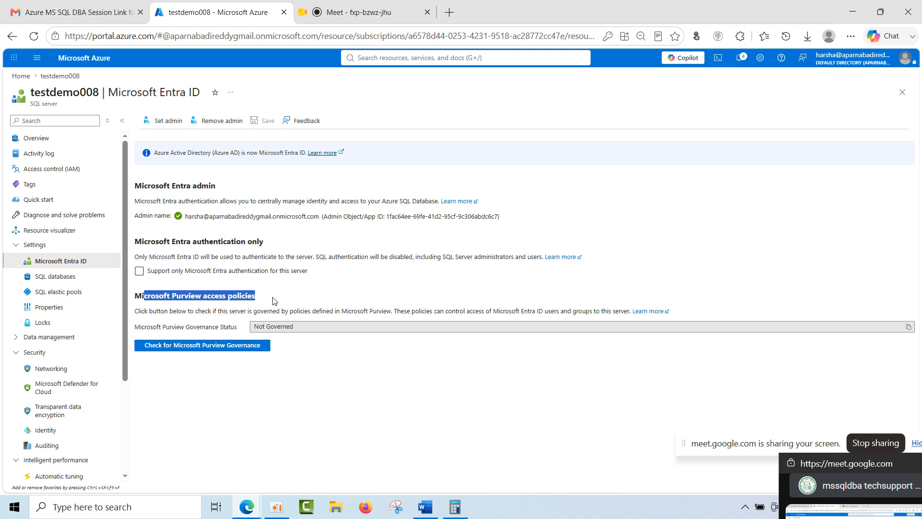
left_click(272, 301)
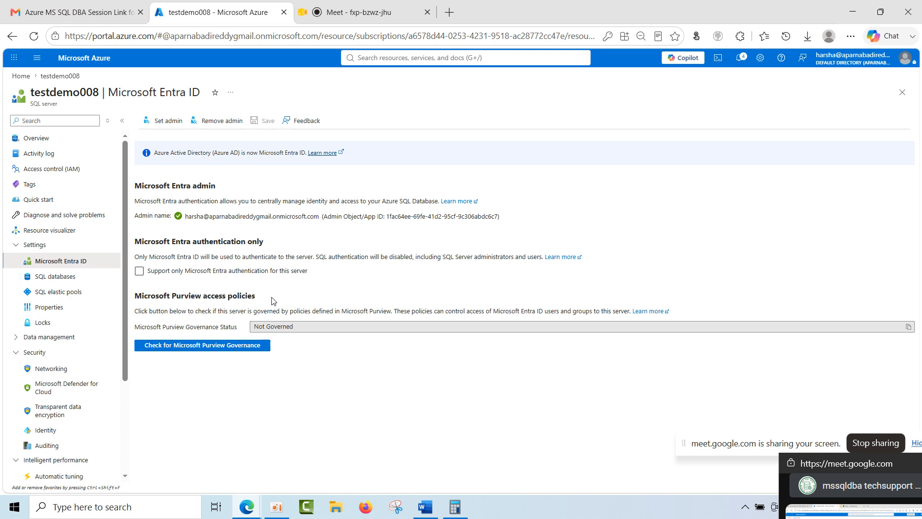
left_click_drag(272, 300, 138, 298)
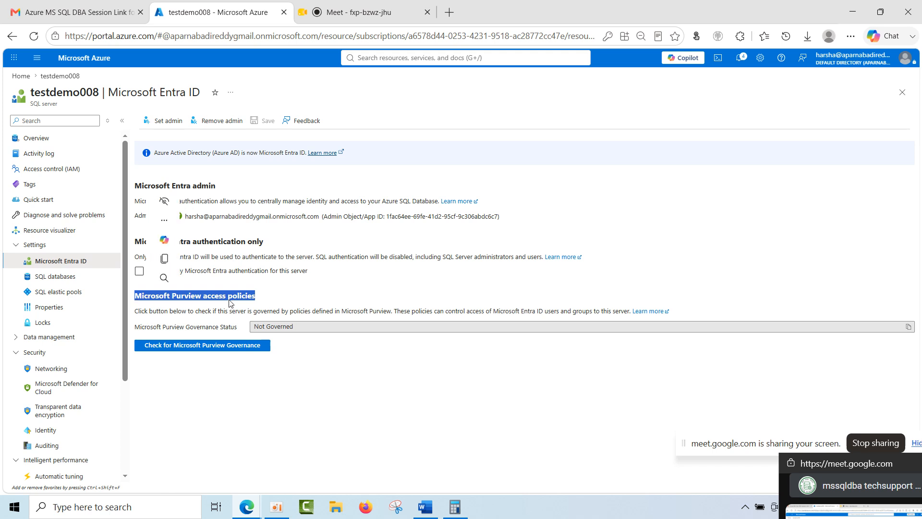
left_click_drag(254, 295, 137, 296)
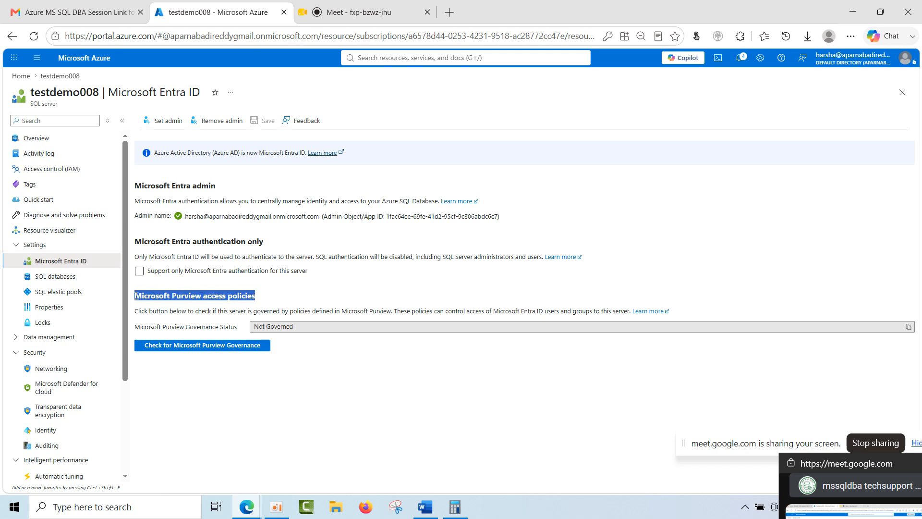
left_click(200, 297)
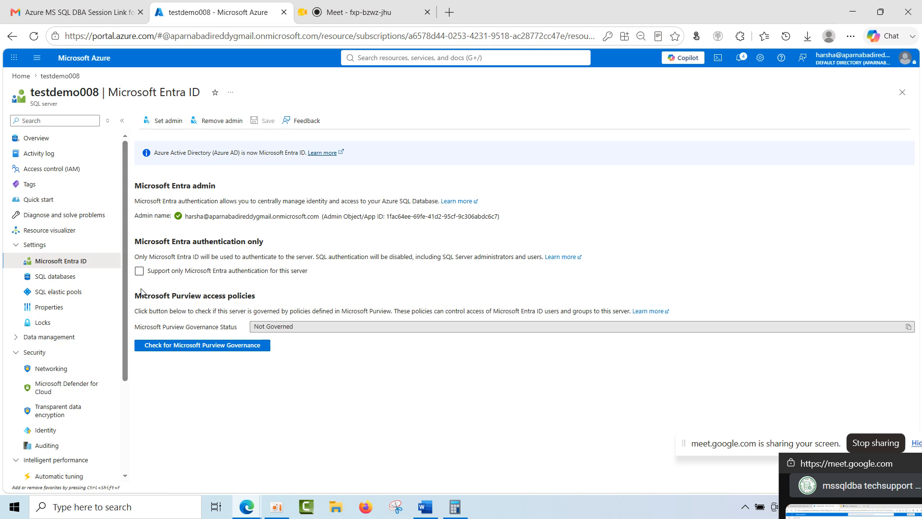
left_click_drag(135, 294, 270, 299)
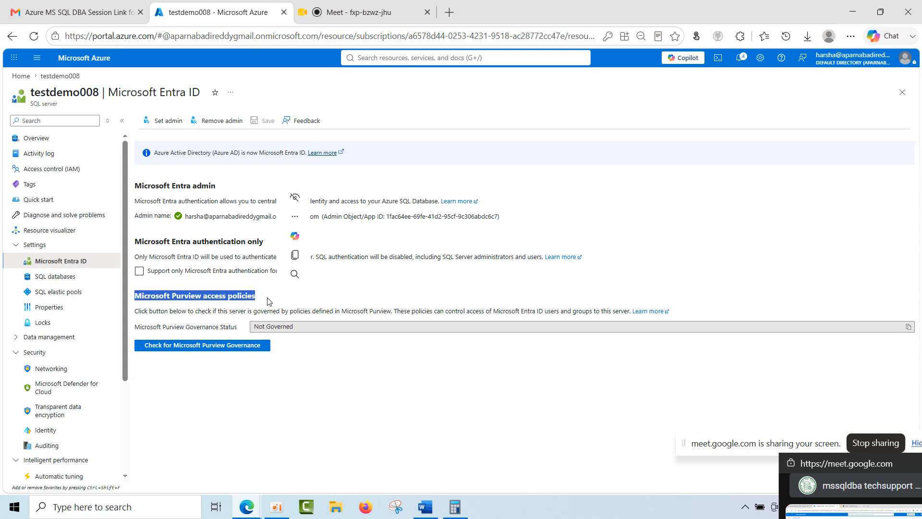
left_click(269, 301)
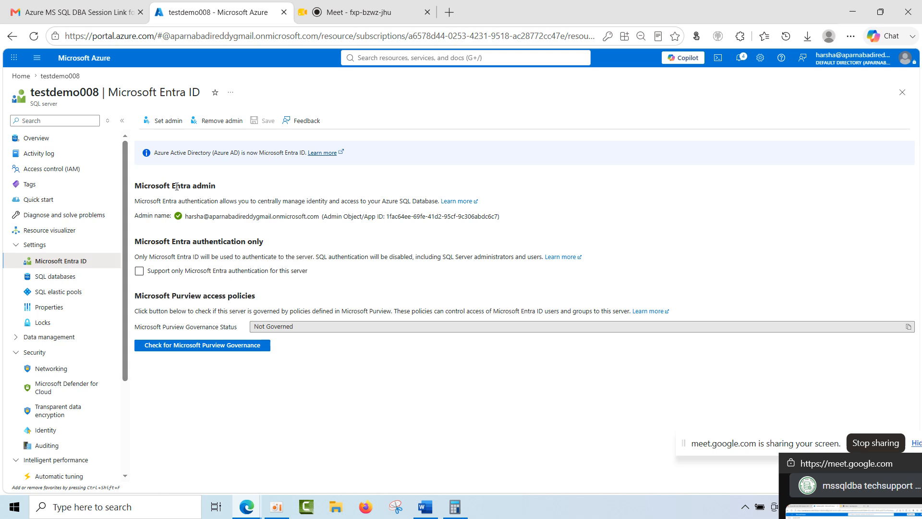
left_click_drag(135, 188, 222, 191)
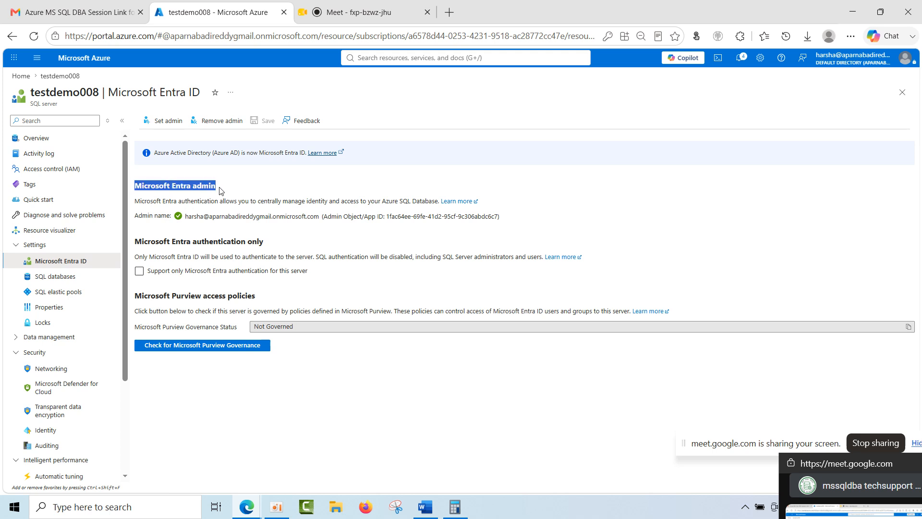
left_click_drag(186, 216, 320, 218)
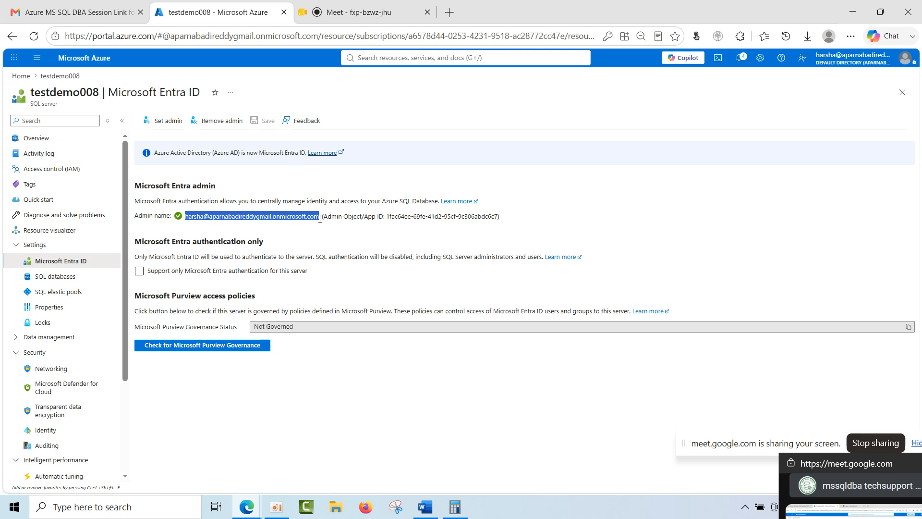
Launch SQL Server Management Studio 22 and choose Microsoft Entra MFA authentication for the testdemo008.database.windows.net connection.
left_click(130, 510)
type("ssms")
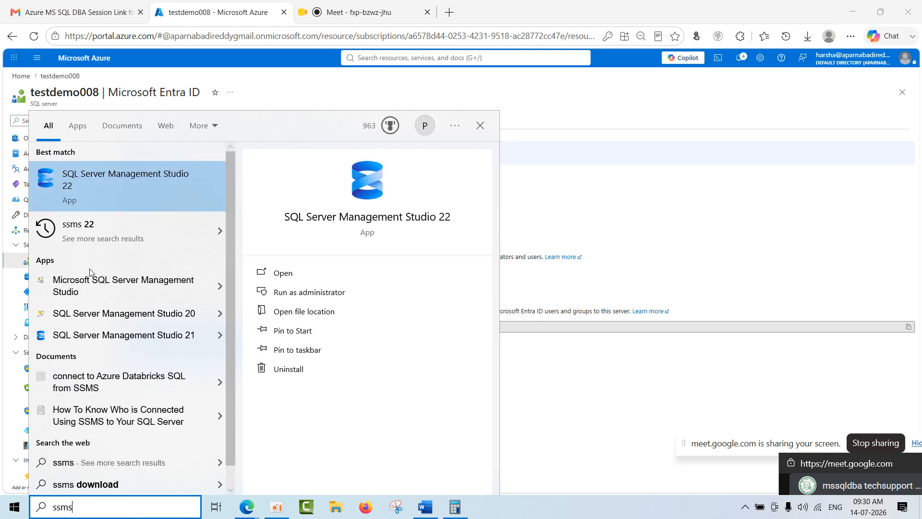
left_click(129, 181)
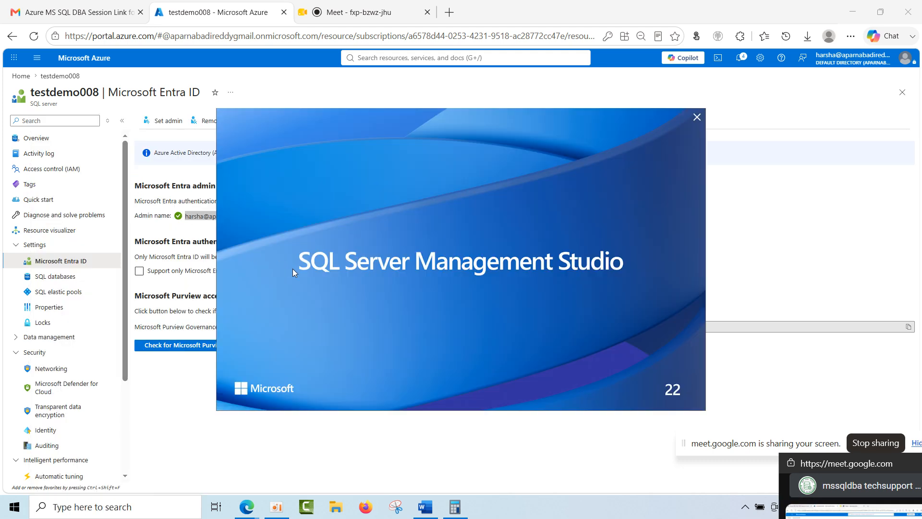
left_click(191, 219)
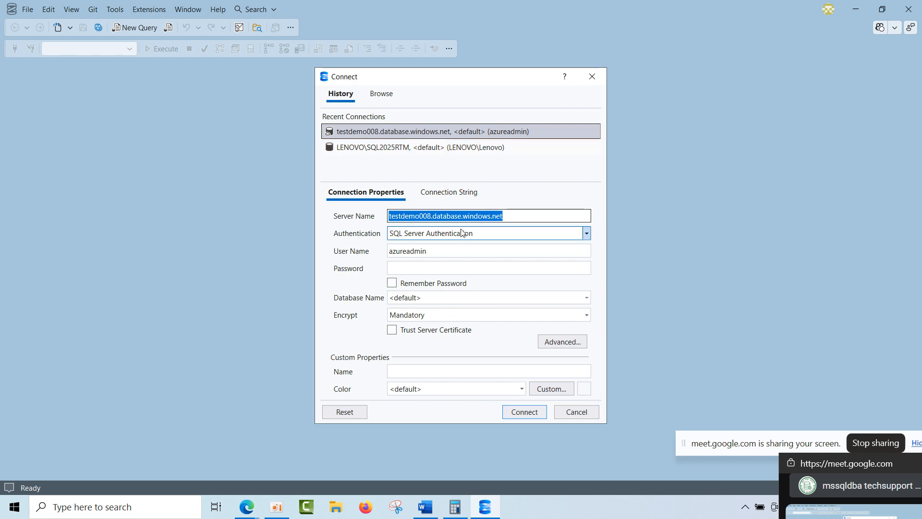
left_click(461, 233)
left_click(457, 286)
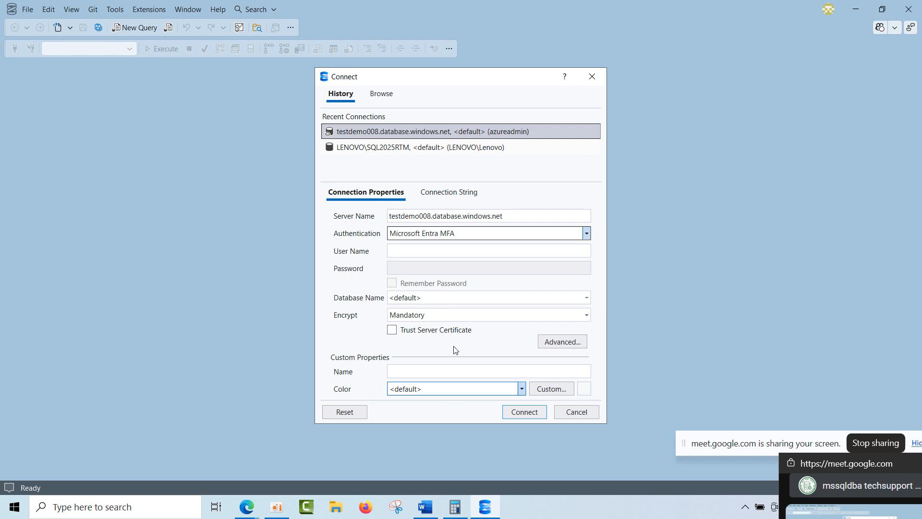
Copy the Entra admin's account name from the Azure portal into the connection's User Name field in SQL Server Management Studio.
mouse_move(247, 506)
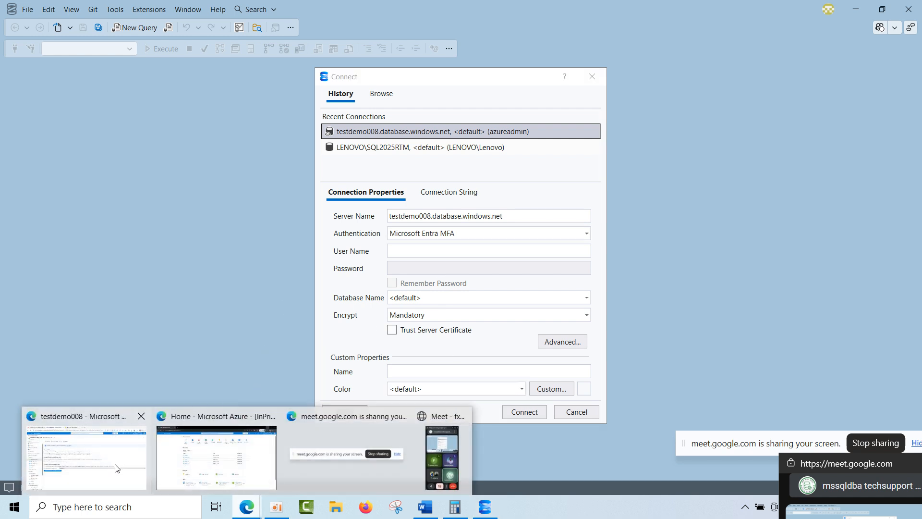
left_click(87, 451)
left_click_drag(186, 217, 320, 217)
key("ctrl+c")
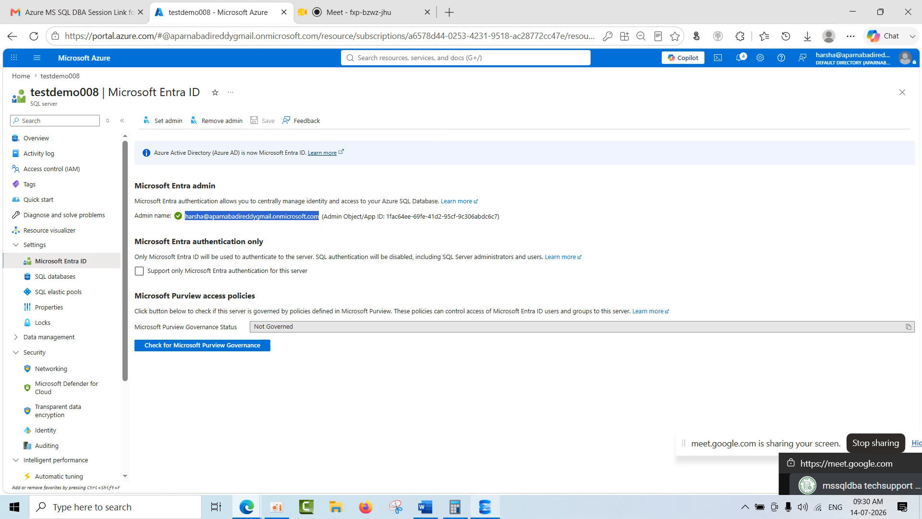
left_click(485, 506)
left_click(410, 247)
key("ctrl+v")
Start the Entra MFA connection to the server and dismiss the Microsoft password sign-in window.
left_click(520, 415)
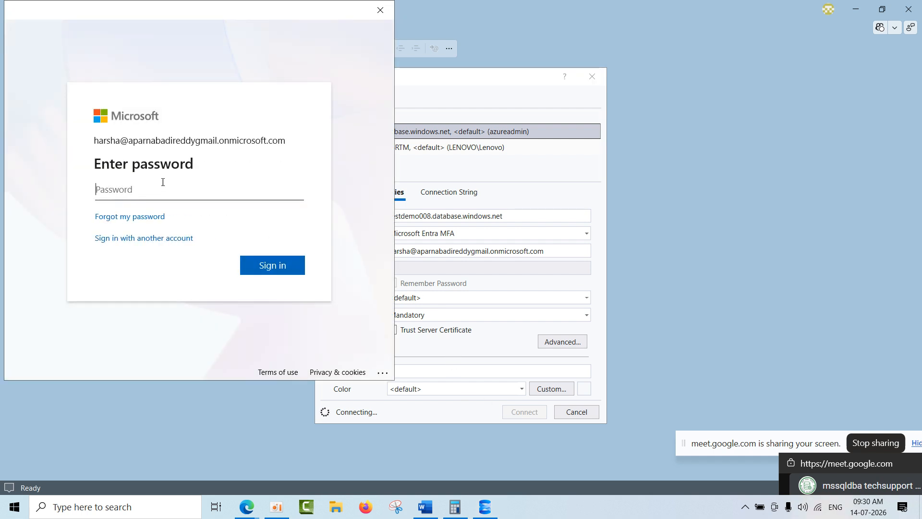
left_click(374, 14)
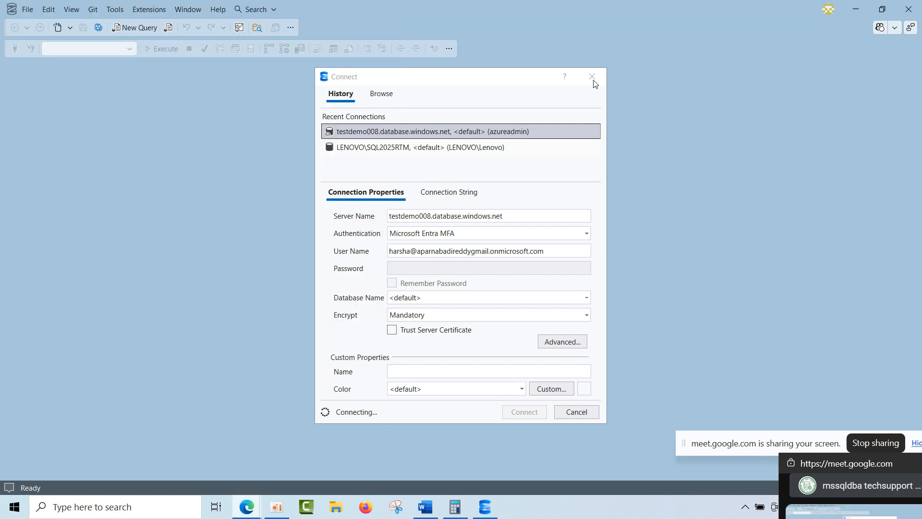
left_click(620, 283)
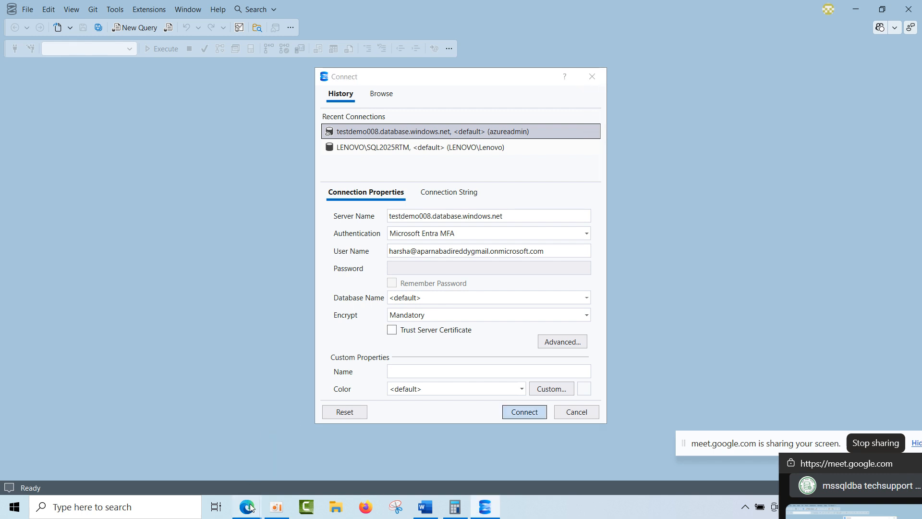
Return to the Azure portal in Edge, duplicate the testdemo008 tab and go to the portal's Home page in the copy.
mouse_move(249, 507)
left_click(111, 420)
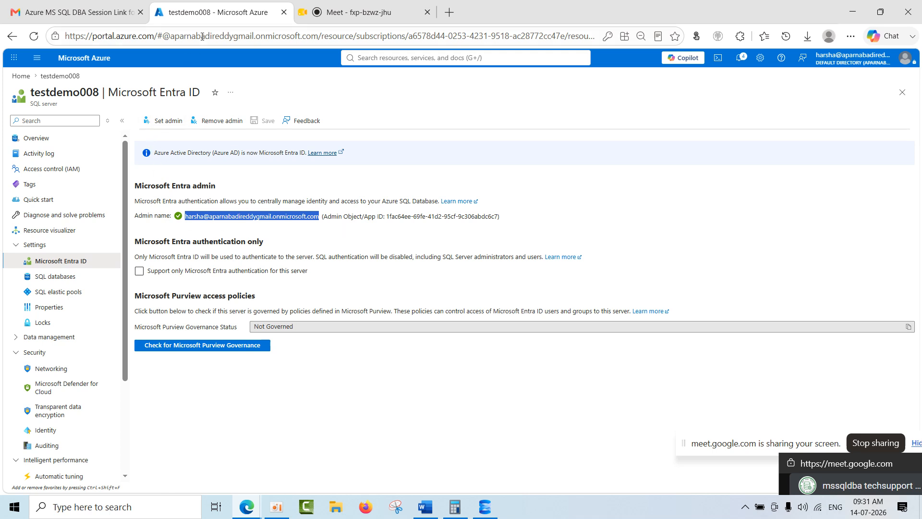
right_click(218, 17)
left_click(260, 97)
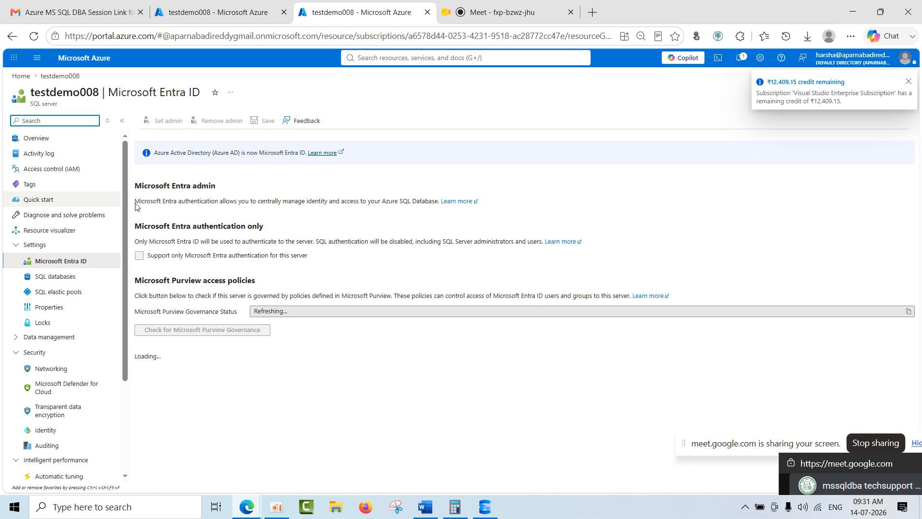
left_click(37, 138)
left_click(18, 77)
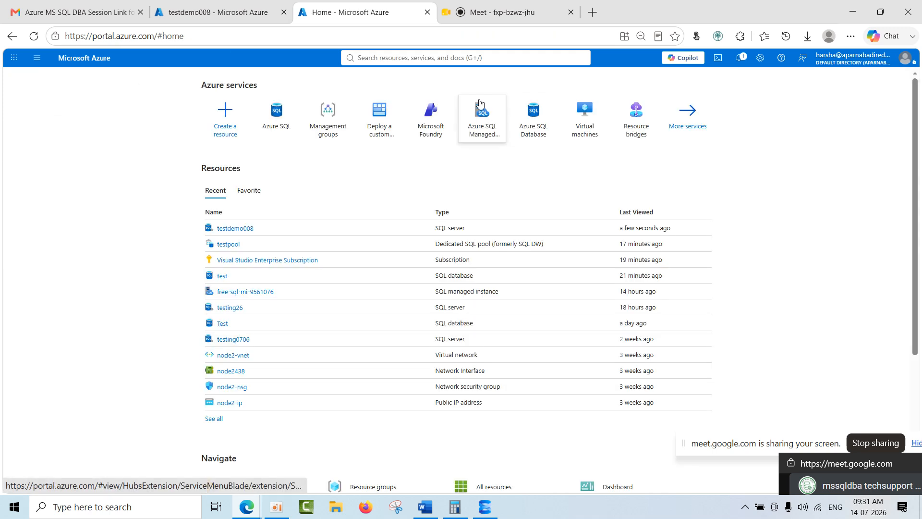
Search the Azure portal for "securty groups".
left_click(416, 58)
type("se")
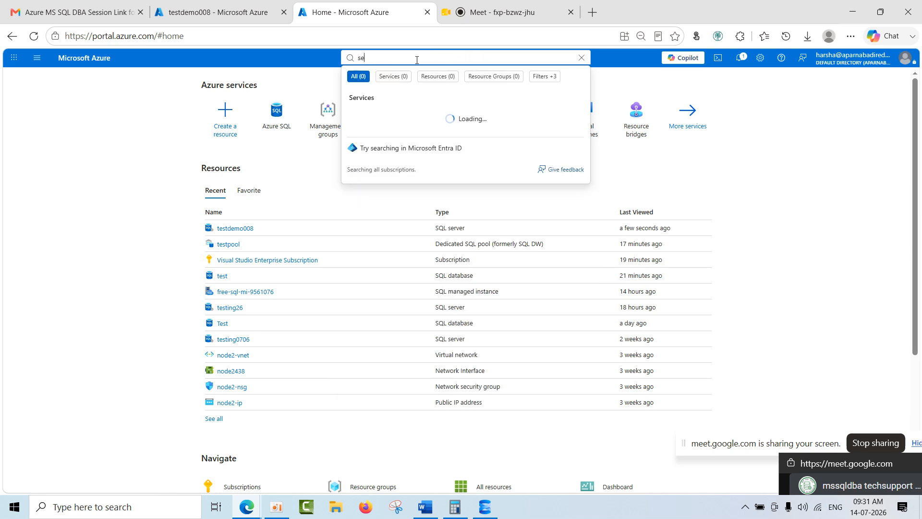
type("curty groups")
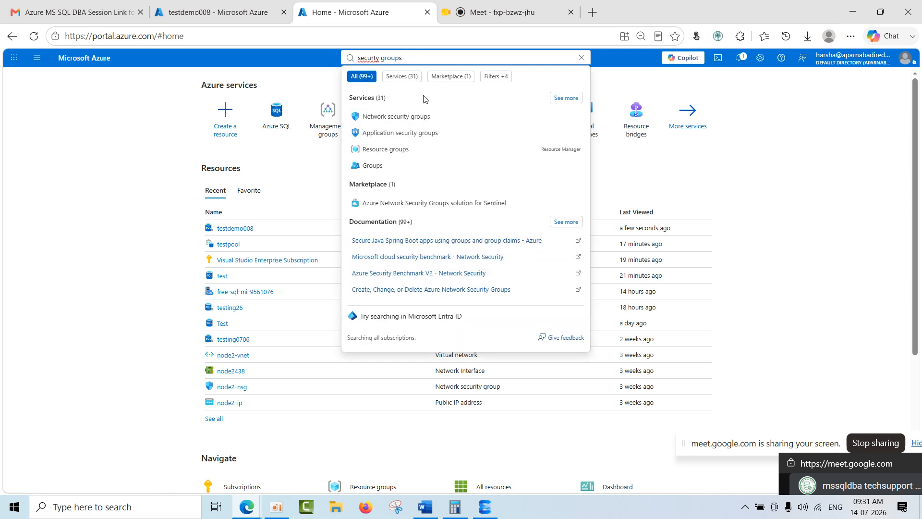
Search the Azure portal for "azure entra id" and open the Microsoft Entra ID directory.
left_click_drag(357, 58, 395, 58)
triple_click(394, 58)
type("azure ad")
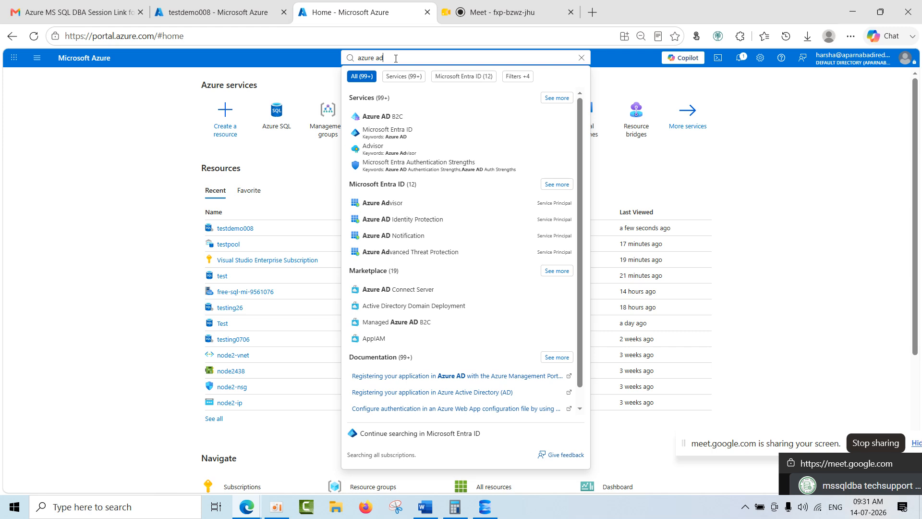
key("BackSpace")
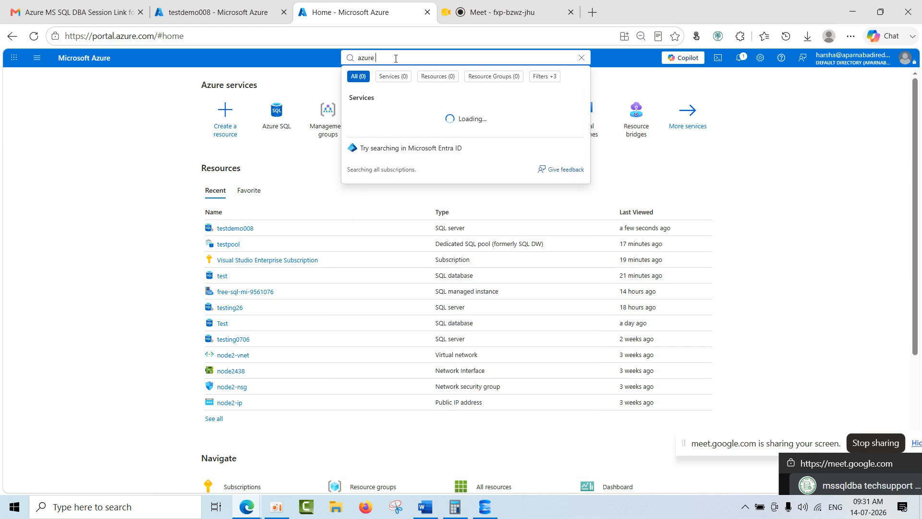
type("tra")
type(" ird")
key("BackSpace")
key("BackSpace")
type("id")
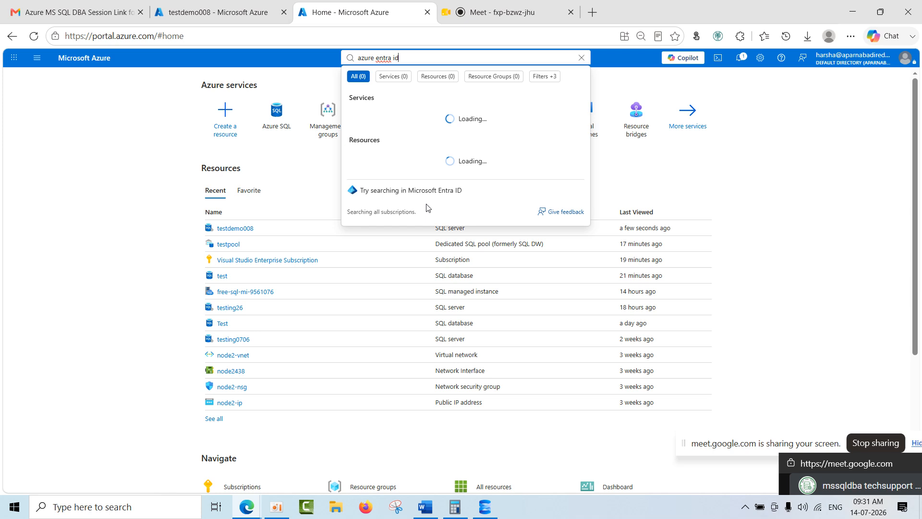
left_click(405, 116)
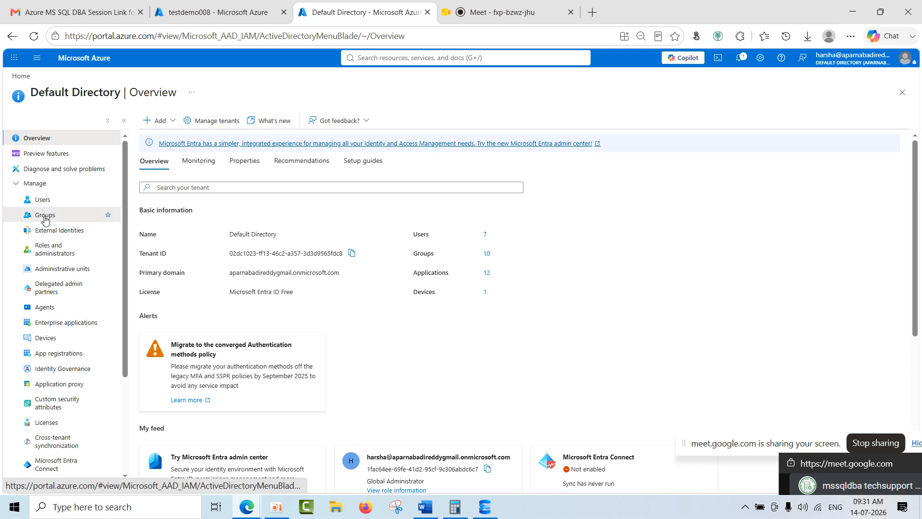
Start a new Security group in the directory's Groups and name it MSSQLDBA, leaving the description empty.
left_click(46, 217)
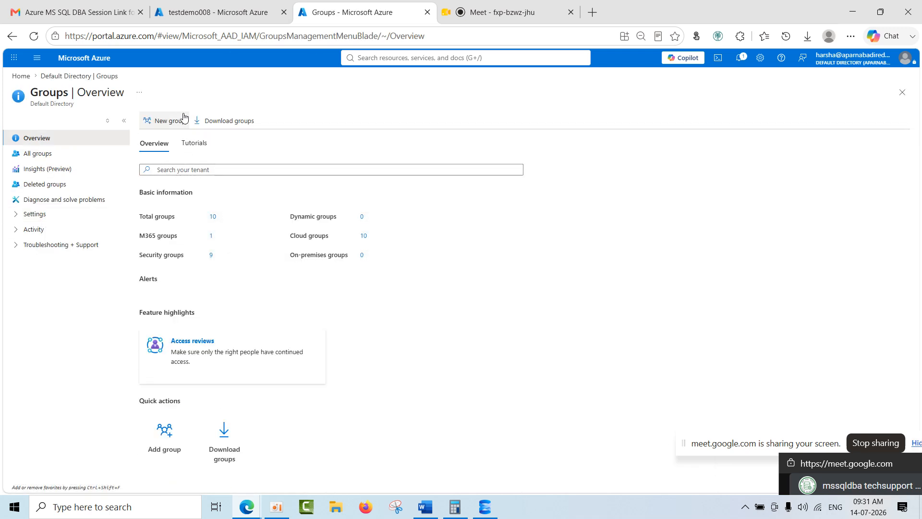
left_click(174, 120)
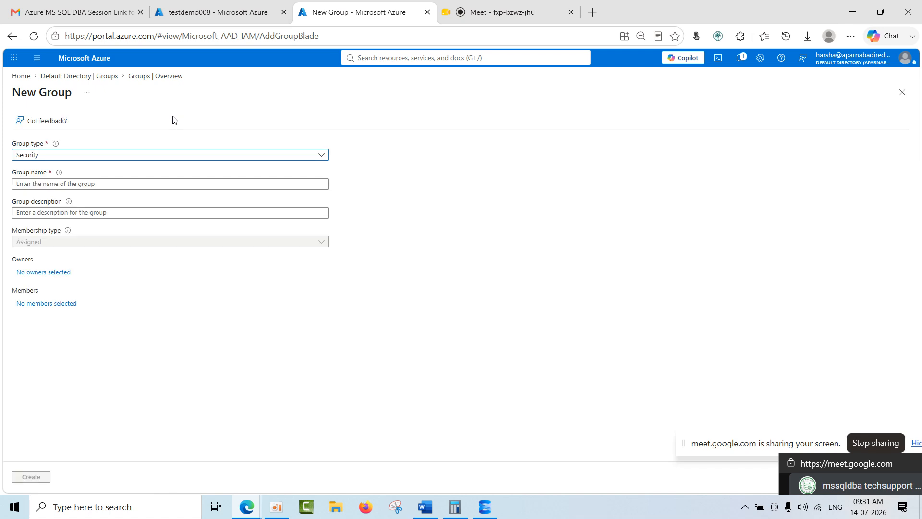
left_click(73, 186)
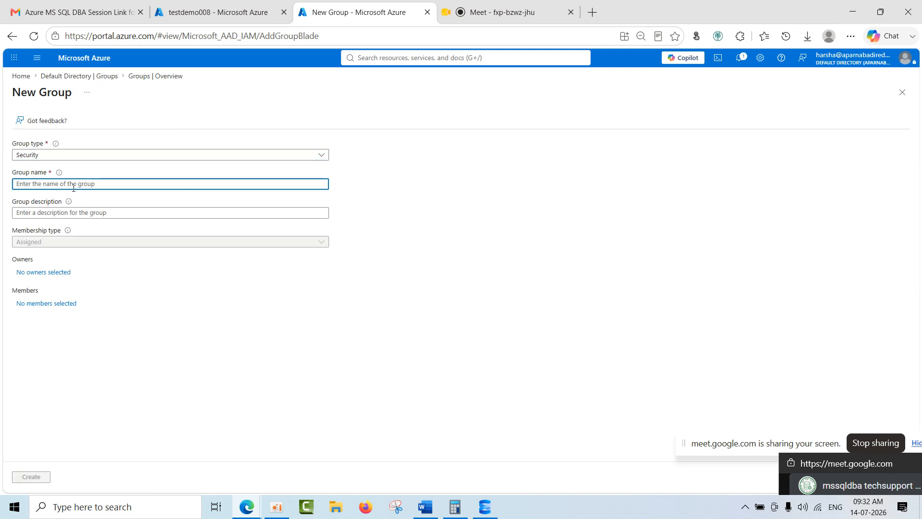
type("M")
key("BackSpace")
type("MSSQLDBA")
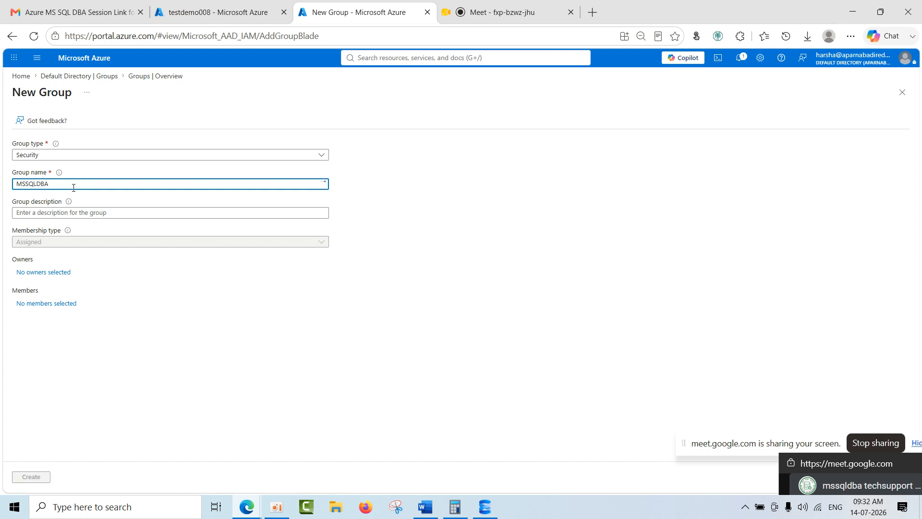
left_click(76, 211)
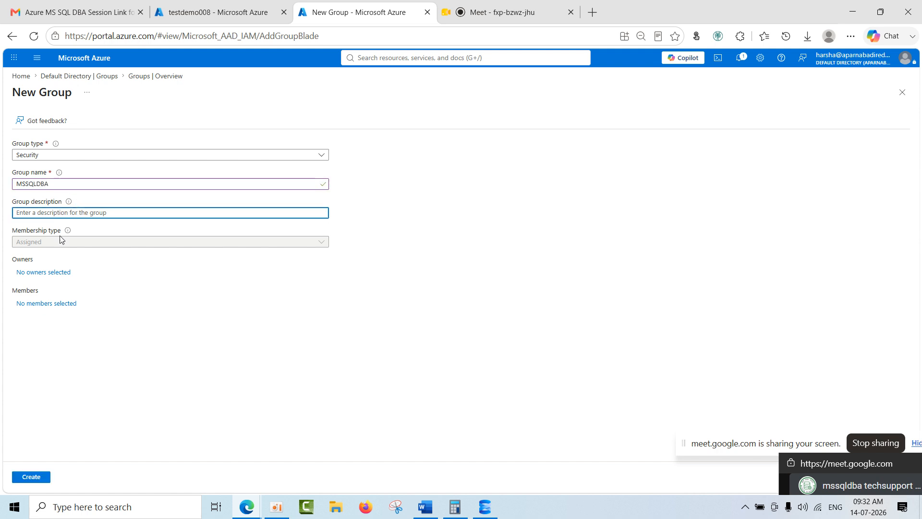
Add three user accounts as members of the new group, finding the third by searching for its name.
left_click(47, 302)
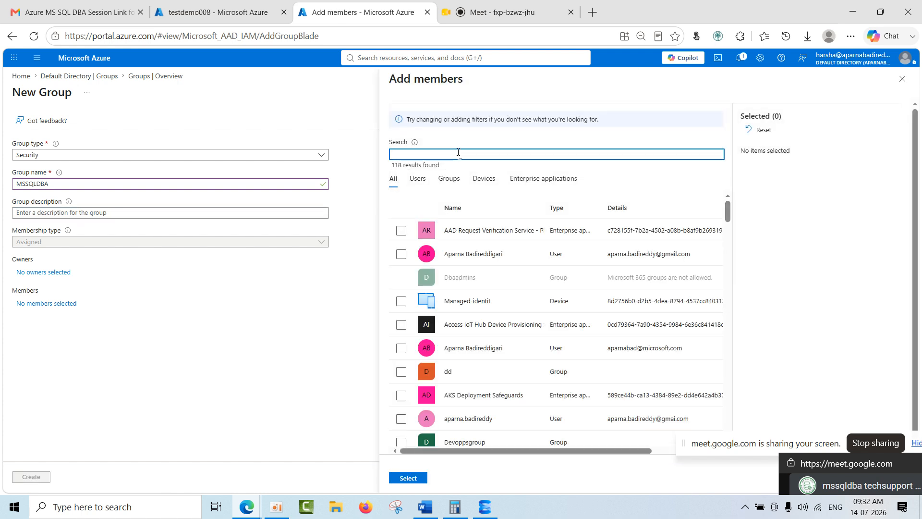
left_click(401, 254)
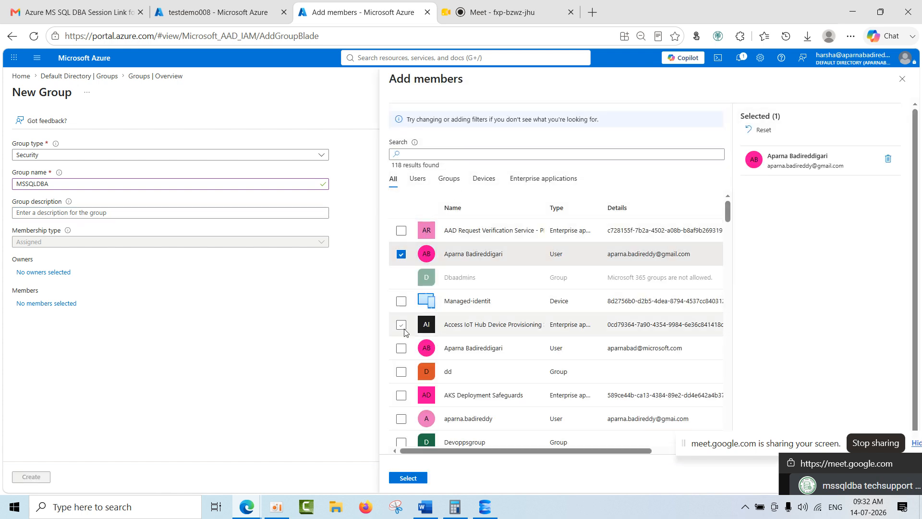
left_click(402, 347)
left_click(446, 157)
type("harsha")
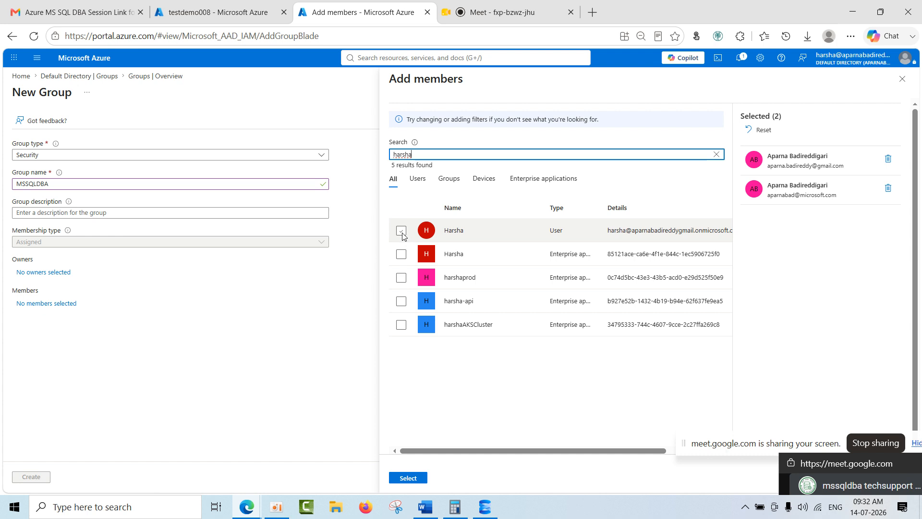
left_click(401, 230)
left_click(412, 478)
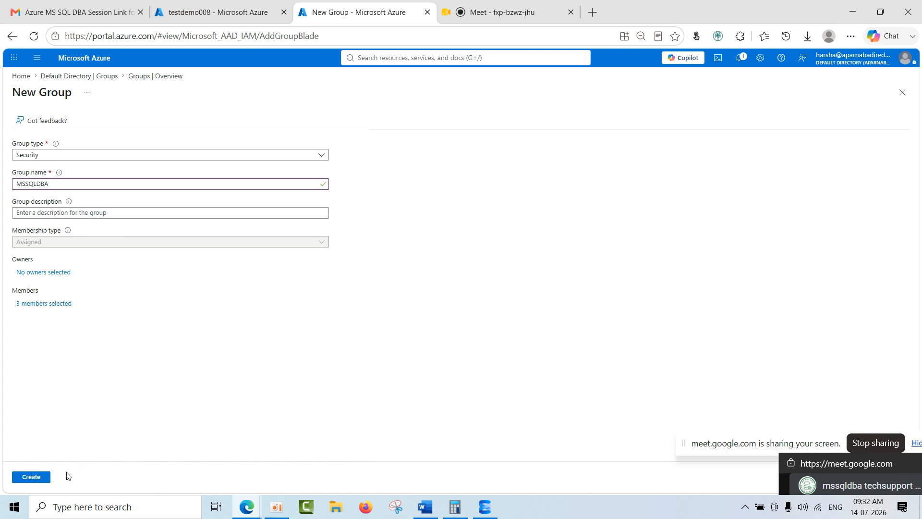
Assign the current admin's user account as the group's owner and create the group.
left_click(59, 273)
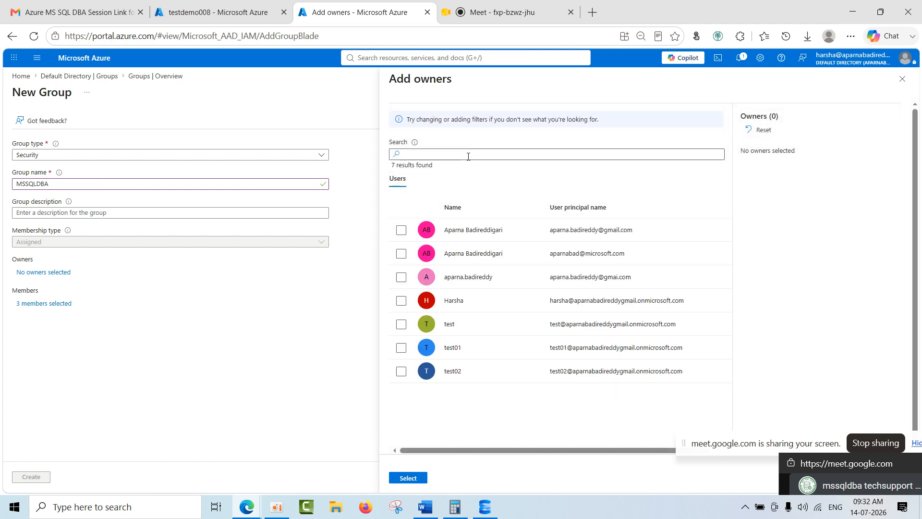
left_click(468, 156)
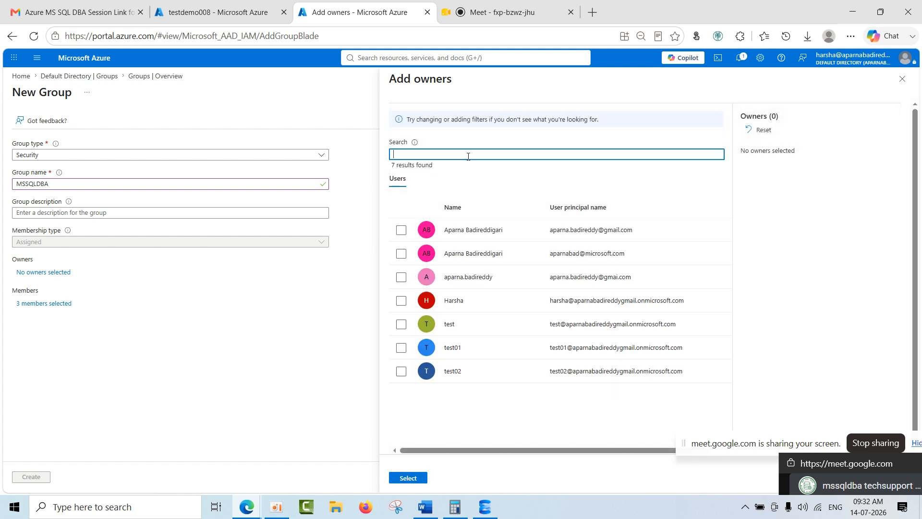
type("harsha")
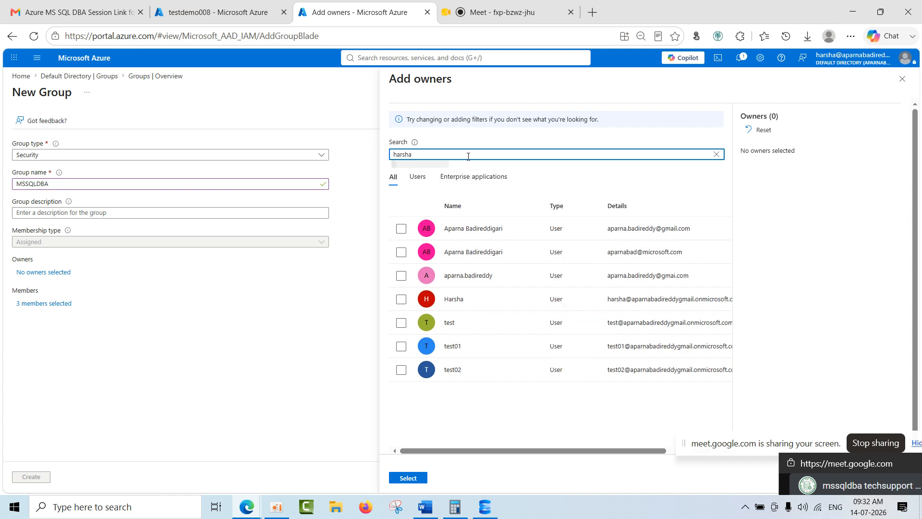
left_click(401, 230)
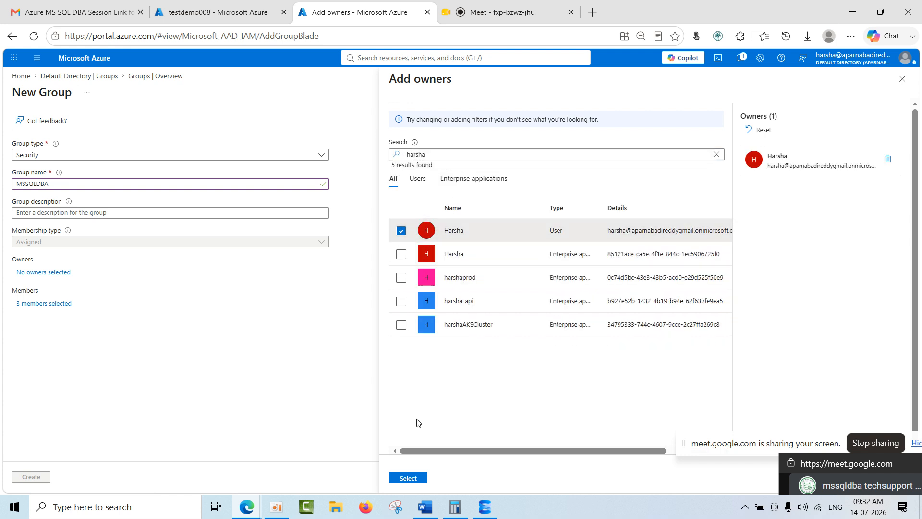
left_click(412, 485)
left_click(31, 477)
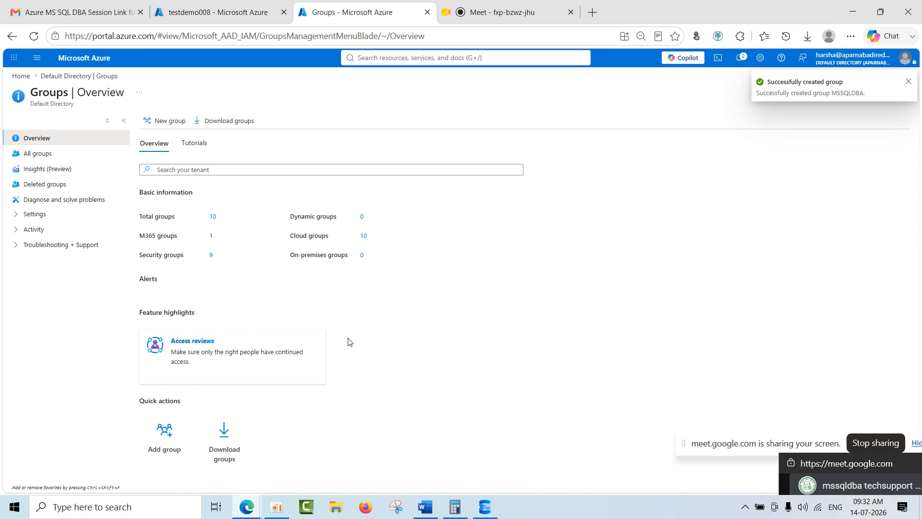
Find the MSSQLDBA group by filtering all groups for "mssq", open it and copy its name.
left_click(214, 217)
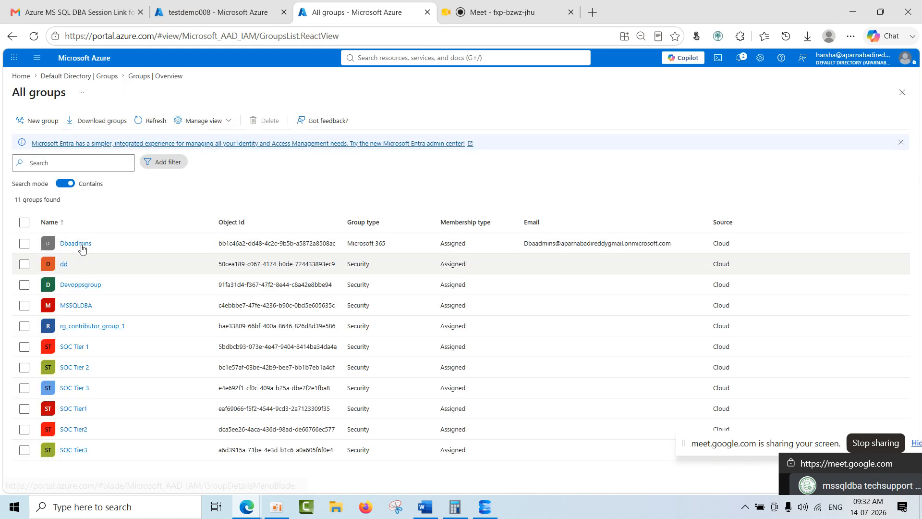
type("mssq")
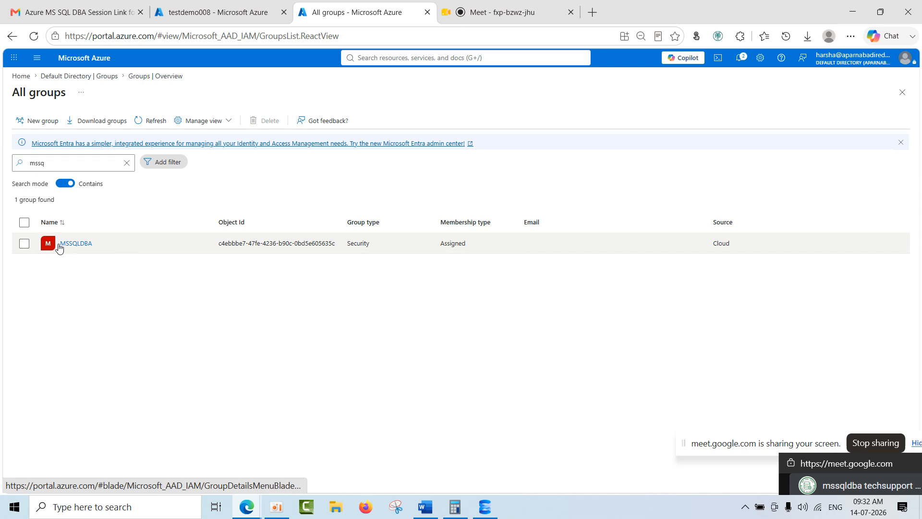
left_click(72, 243)
double_click(64, 98)
key("ctrl+c")
Set the MSSQLDBA group as the Microsoft Entra admin of the testdemo008 server and save the change.
left_click(249, 23)
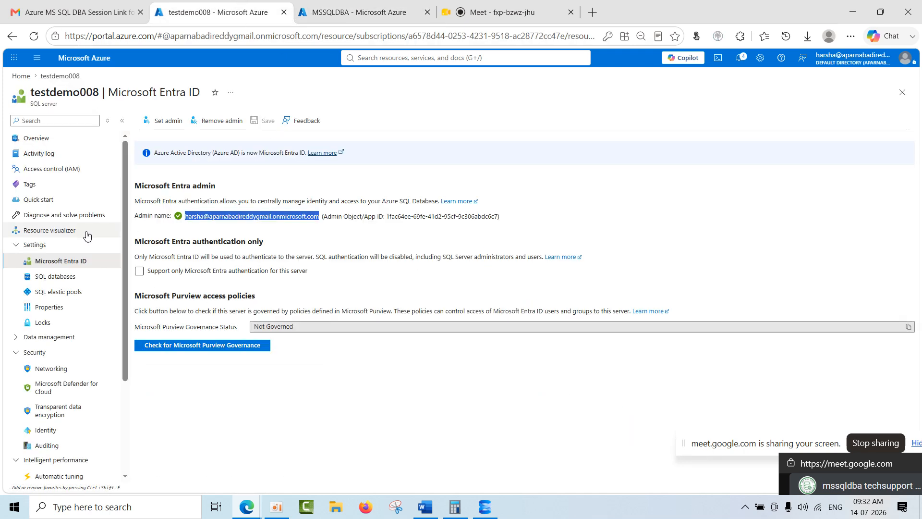
left_click(169, 124)
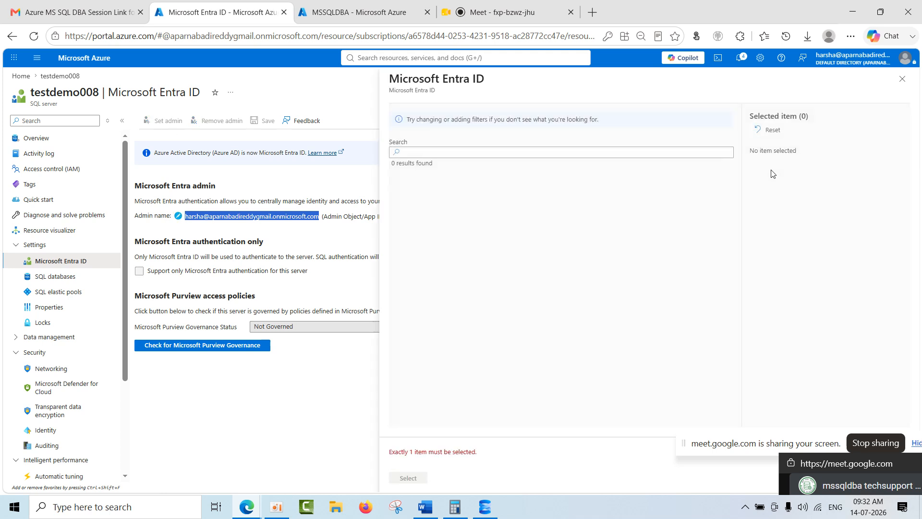
left_click(431, 153)
key("ctrl+v")
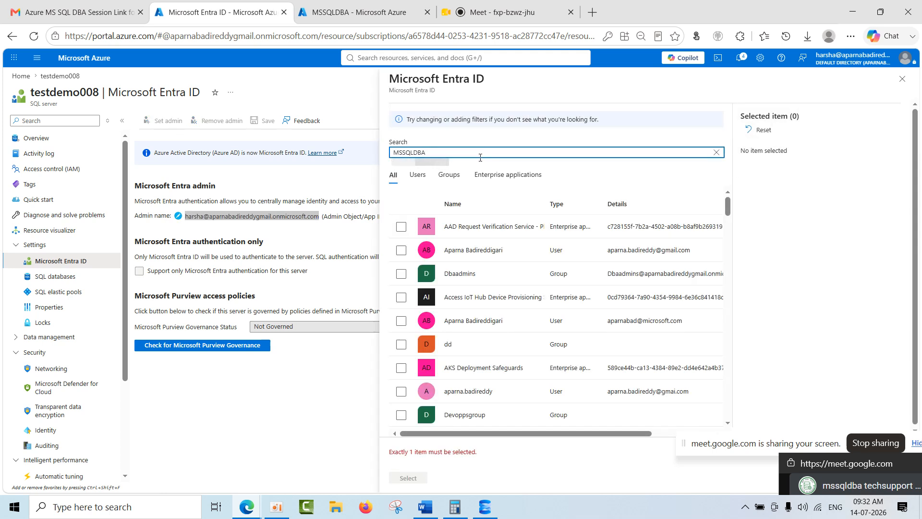
left_click(399, 231)
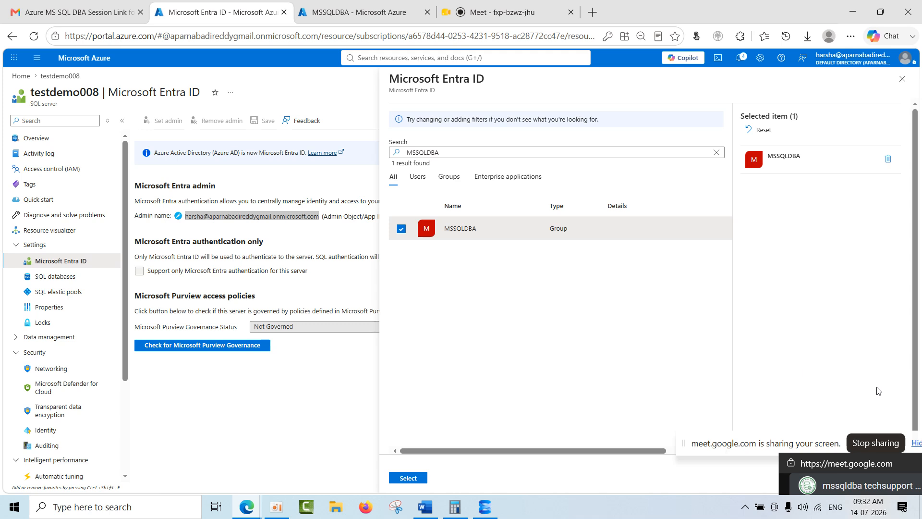
left_click(408, 481)
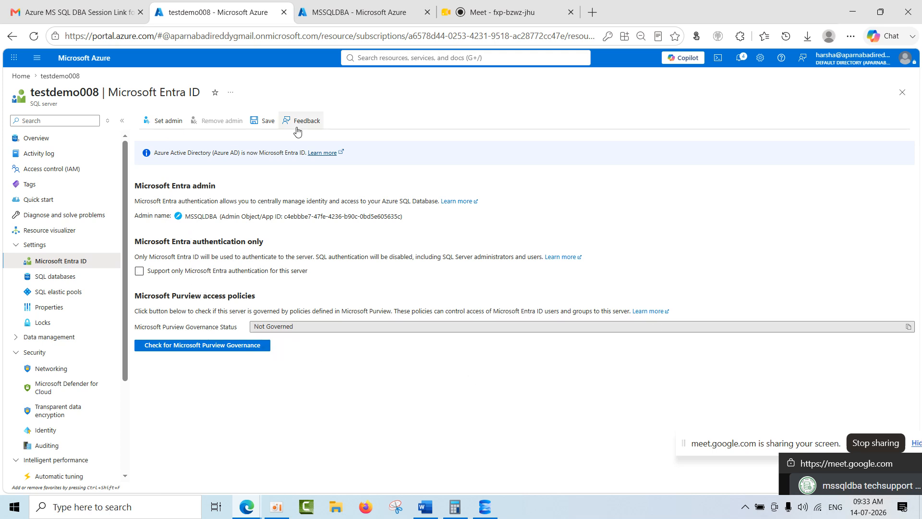
left_click(267, 123)
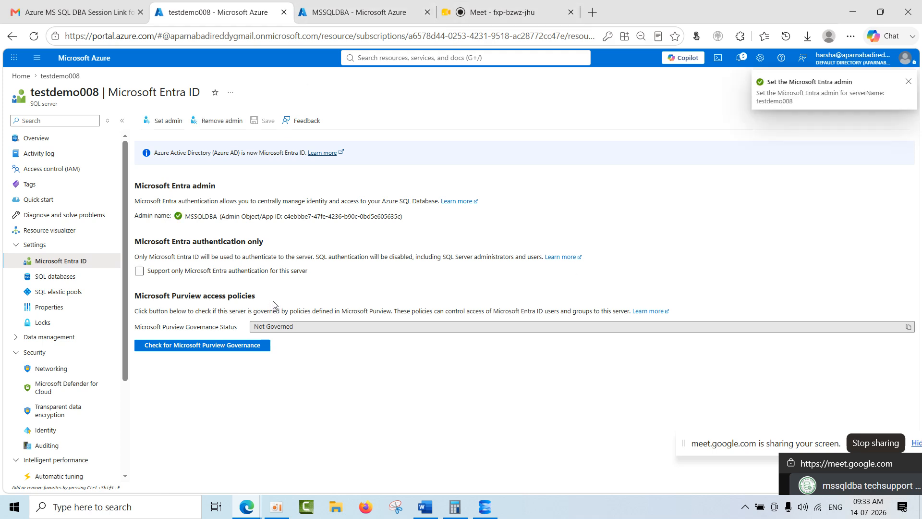
Try to enable Microsoft Entra-only authentication for the server and decline the confirmation.
left_click(139, 272)
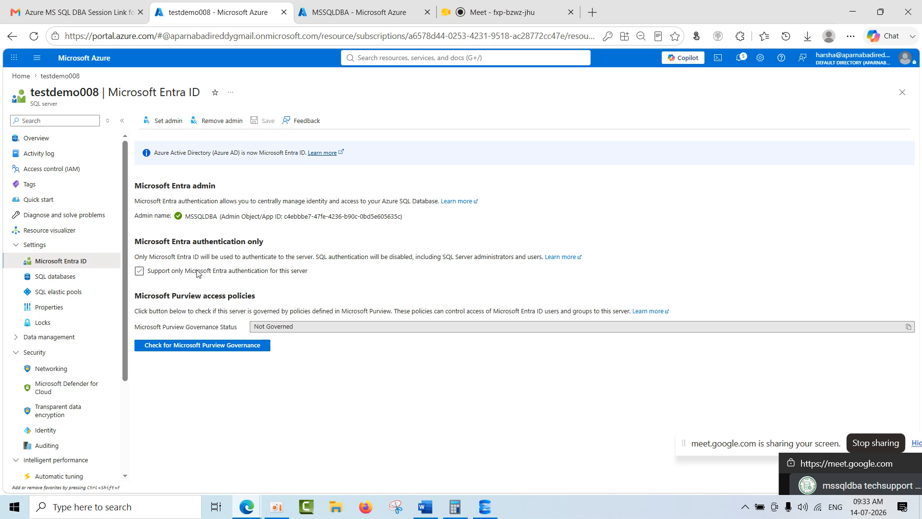
left_click(139, 271)
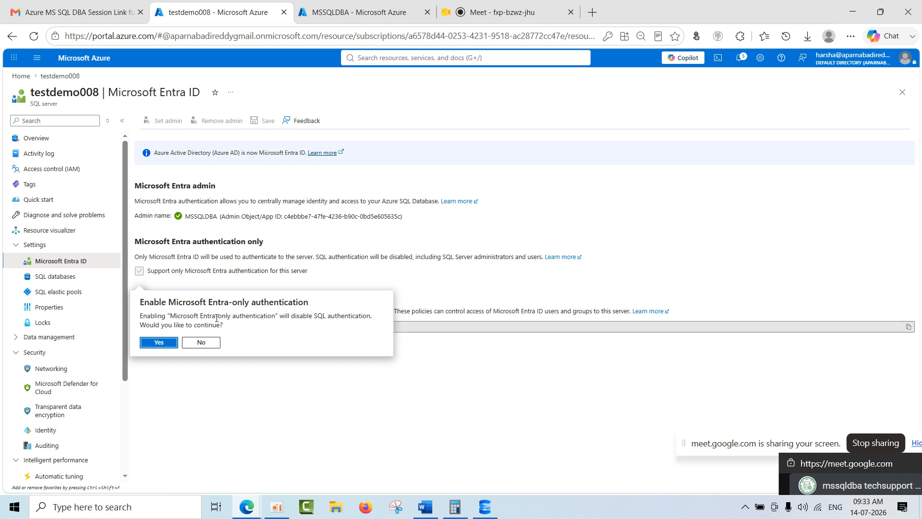
left_click(209, 344)
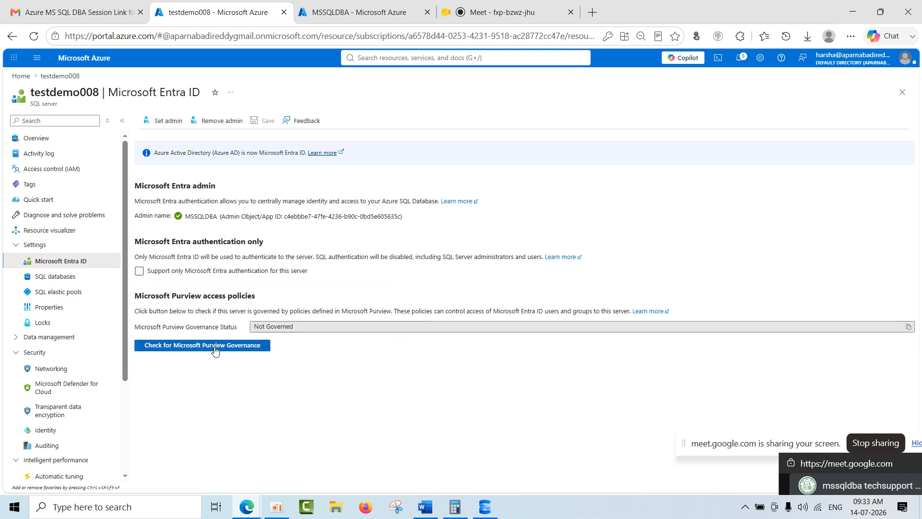
Review the admins on testdemo008's overview and check the pricing tier of testpool among the server's SQL databases.
left_click(42, 149)
left_click(43, 144)
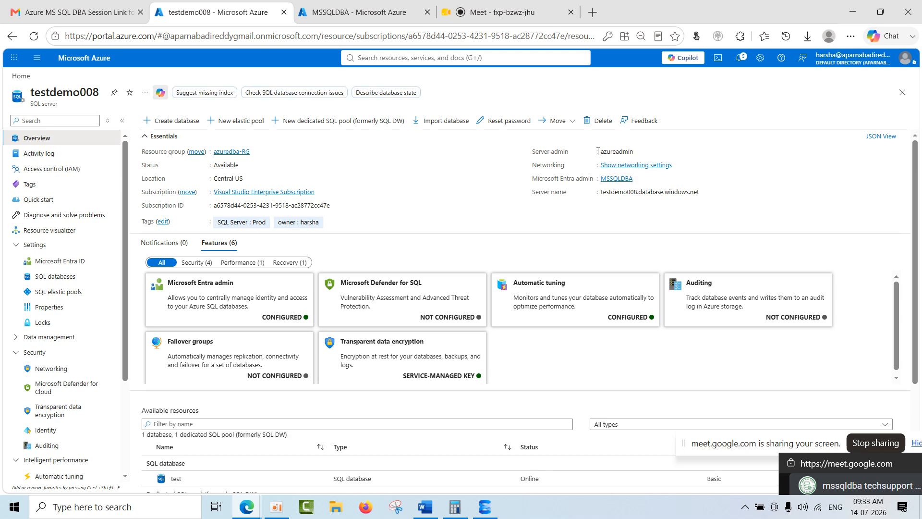
left_click(639, 151)
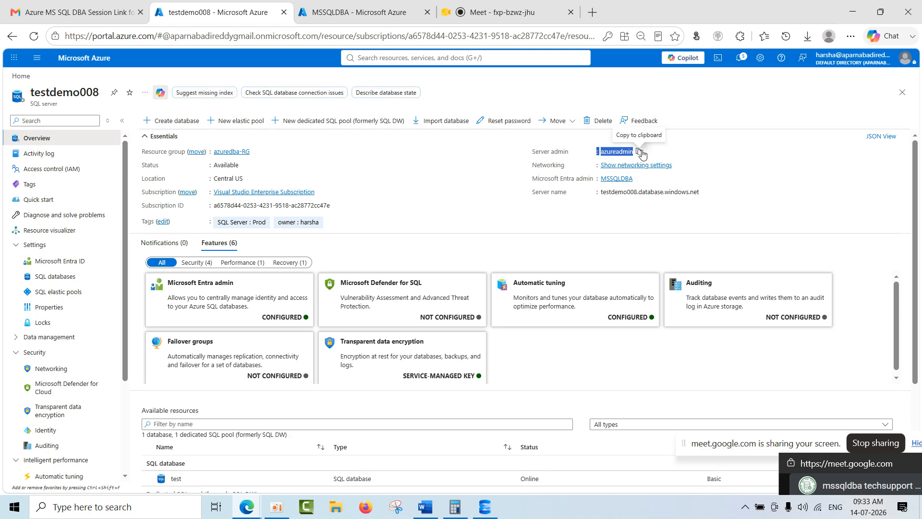
left_click(68, 282)
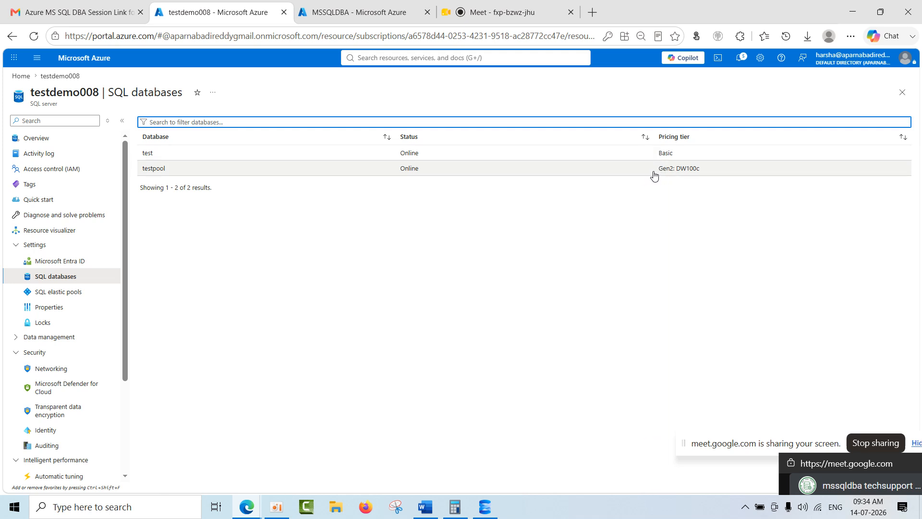
left_click_drag(654, 175, 709, 174)
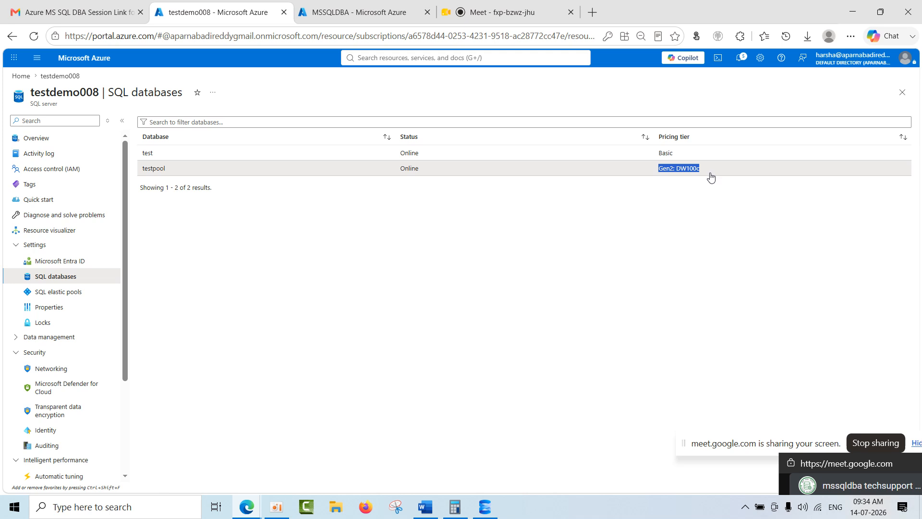
In SQL Server Management Studio, try connecting to testdemo008.database.windows.net with SQL Server Authentication as azureadmin using the account password, dismissing the firewall rule dialog.
left_click(484, 506)
left_click(427, 236)
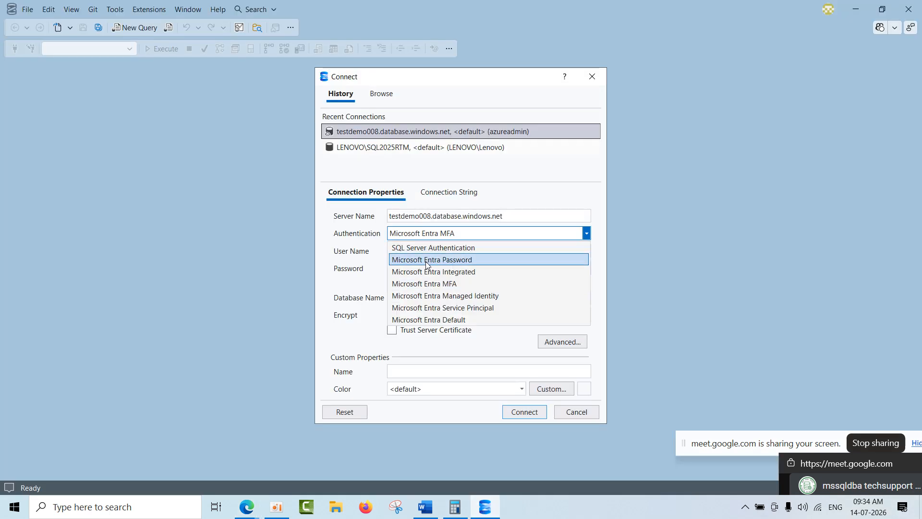
left_click(434, 248)
left_click(434, 250)
type("azureadmin")
key("Tab")
type("•••••••••")
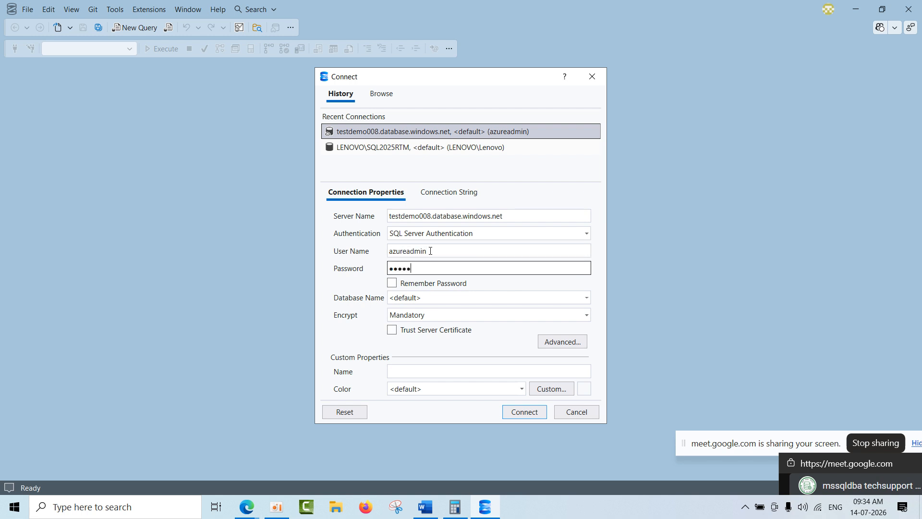
type("•••")
left_click(529, 411)
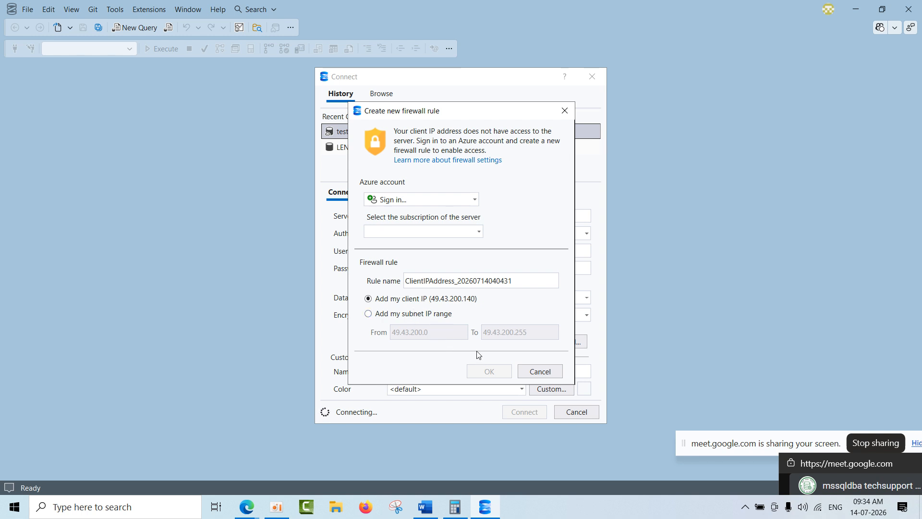
left_click(423, 232)
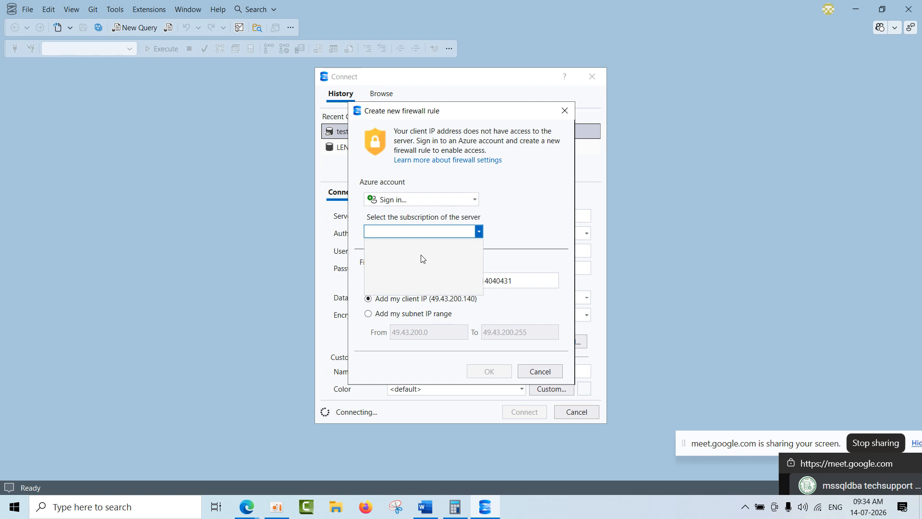
left_click(564, 111)
left_click(564, 111)
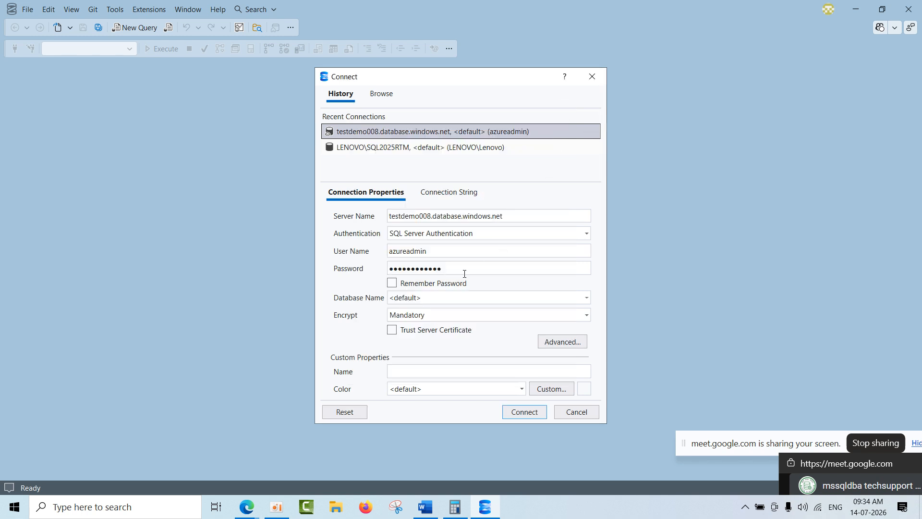
Switch to the Azure portal and open testdemo008's Networking settings by filtering the server's menu for "networ".
mouse_move(247, 506)
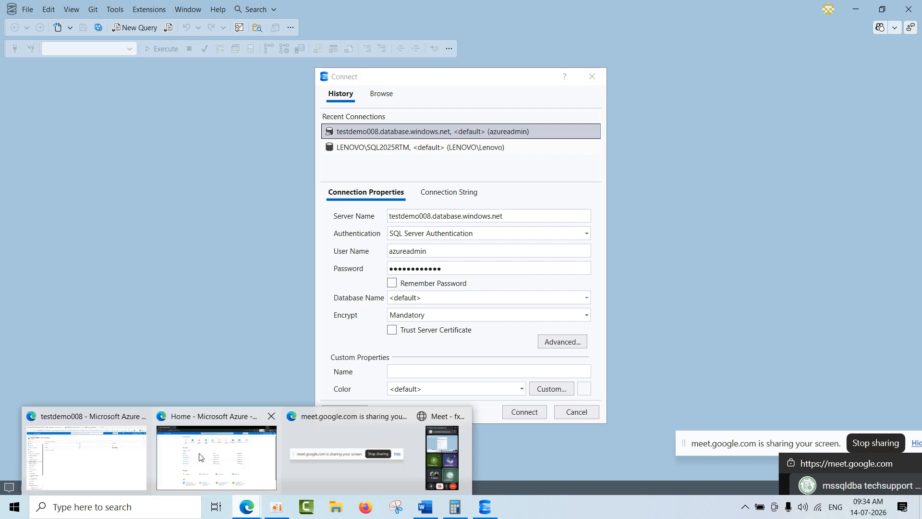
left_click(110, 445)
left_click(29, 137)
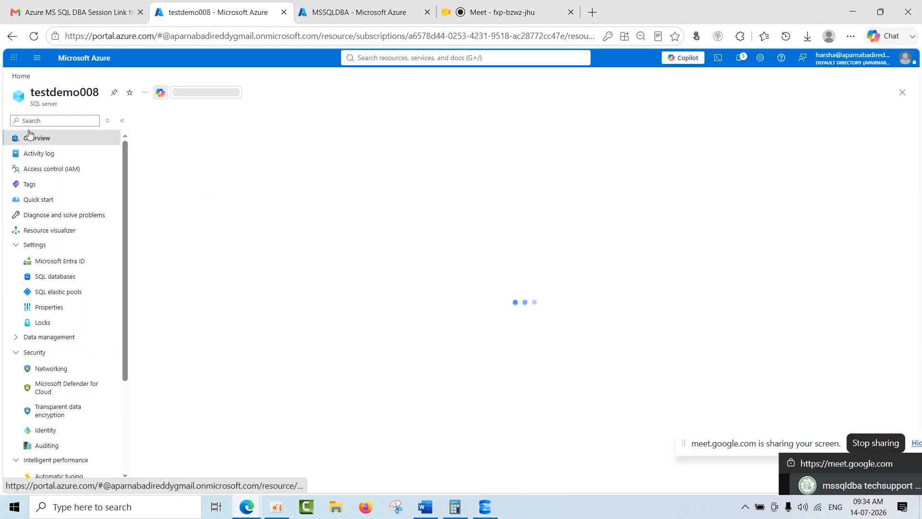
left_click(55, 120)
type("net")
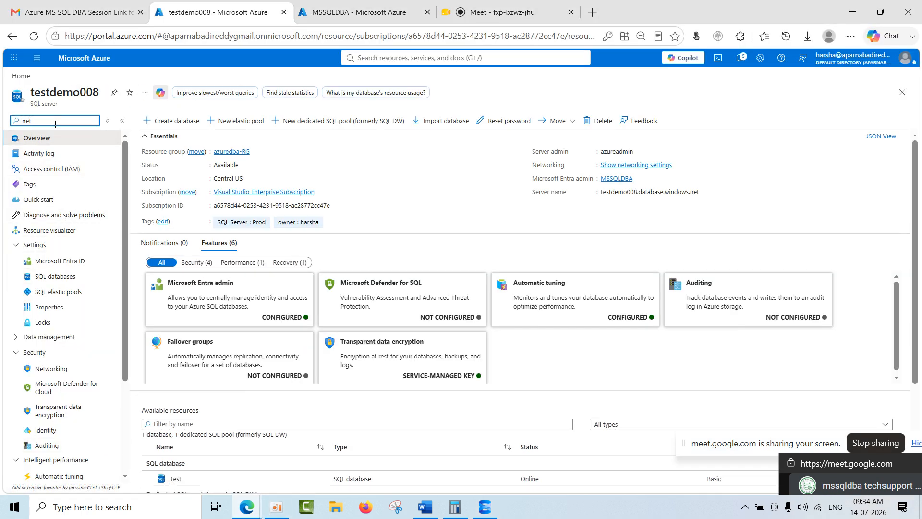
type("wor")
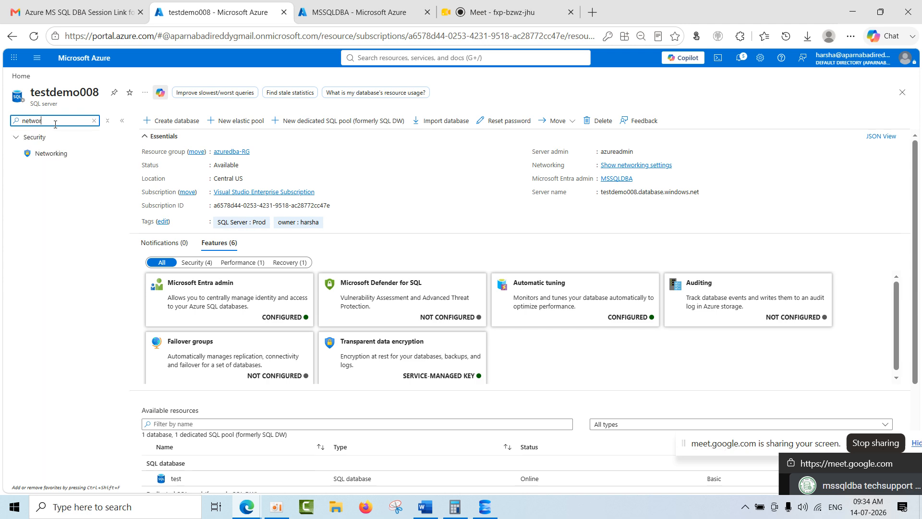
left_click(60, 155)
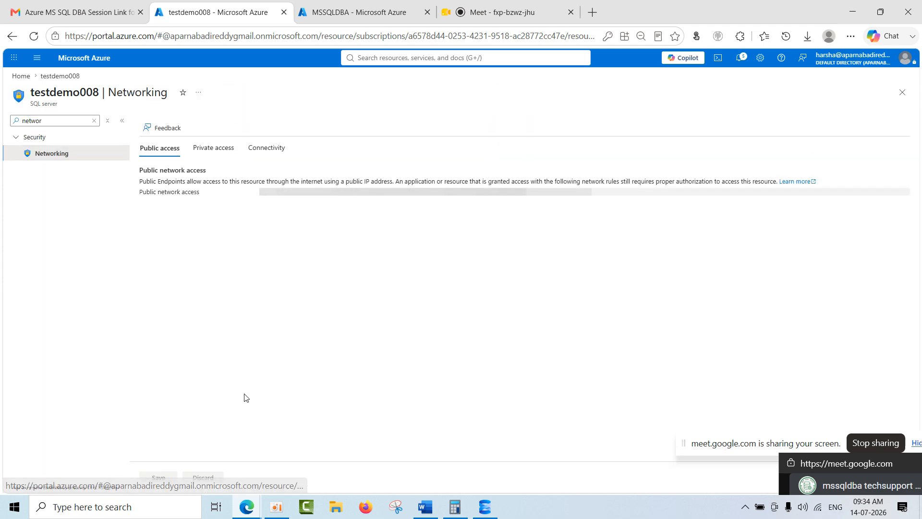
Check the existing firewall rule's address range, add the current client IPv4 address as a new rule and save it.
scroll(247, 394, "down", 1)
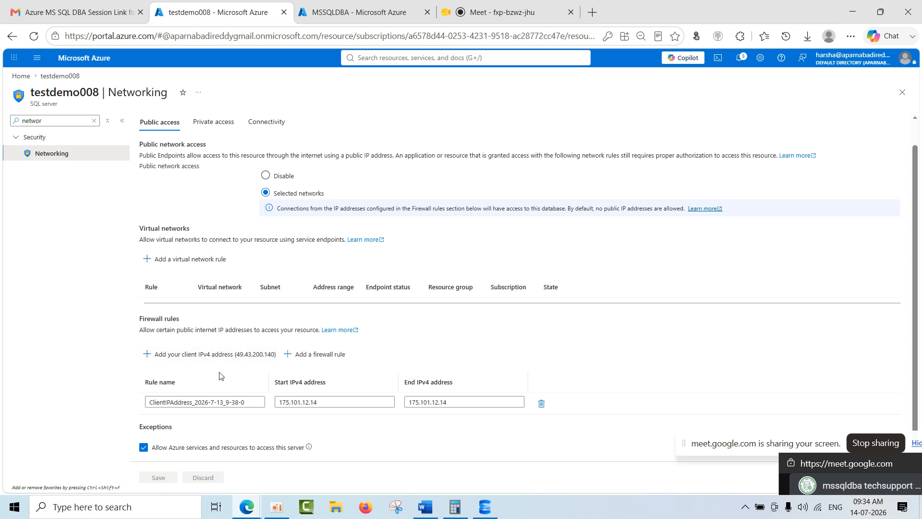
left_click_drag(320, 403, 267, 411)
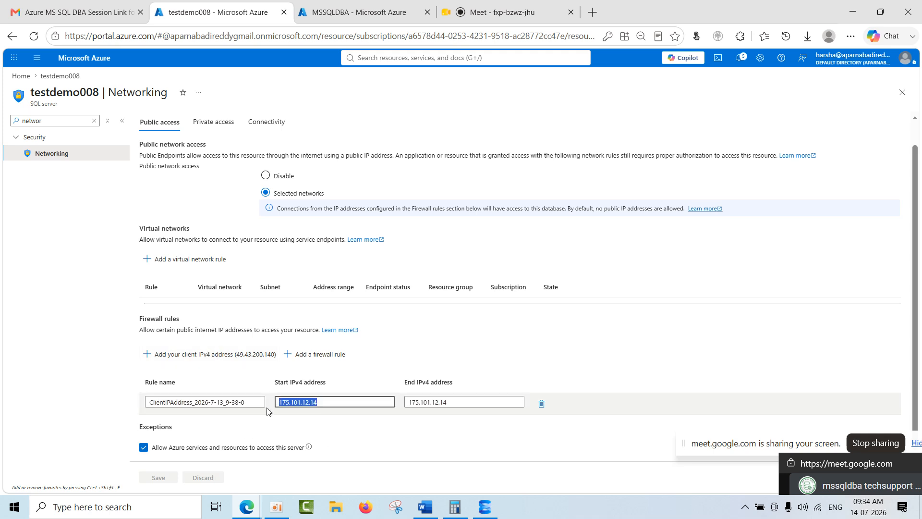
left_click_drag(468, 402, 386, 405)
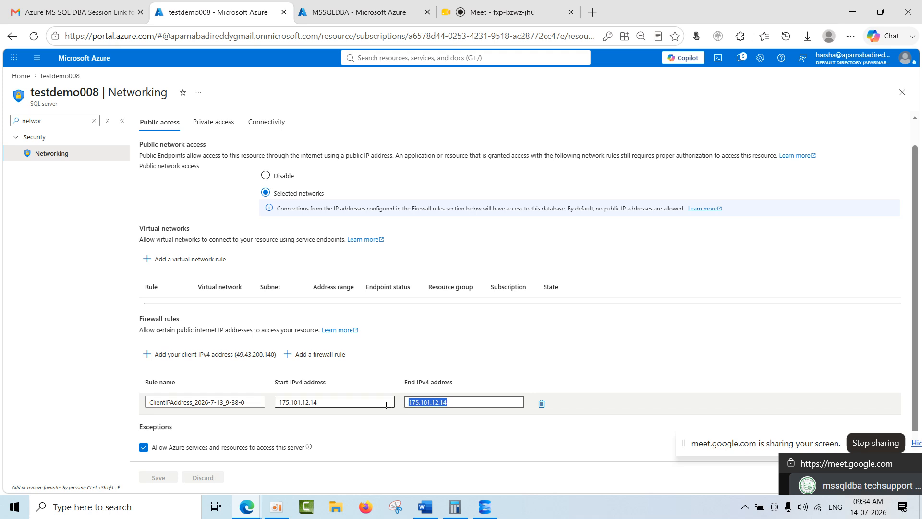
left_click(221, 361)
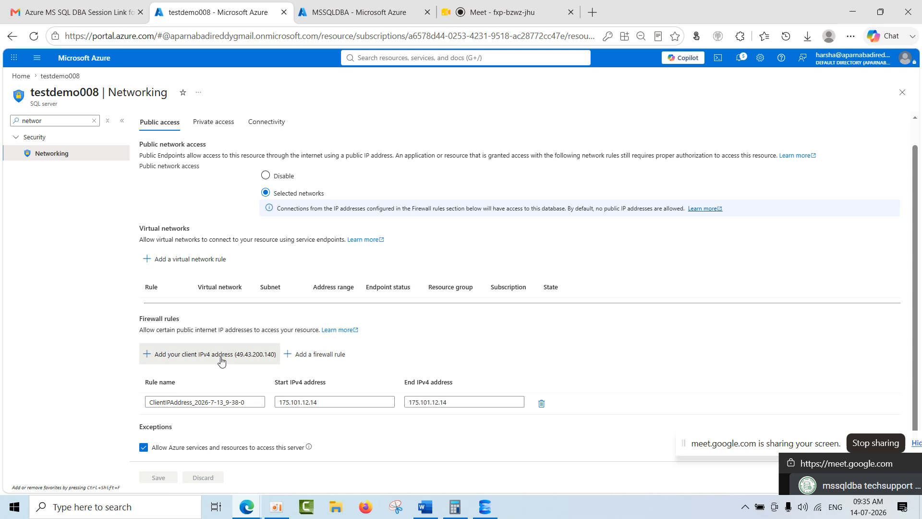
left_click(163, 478)
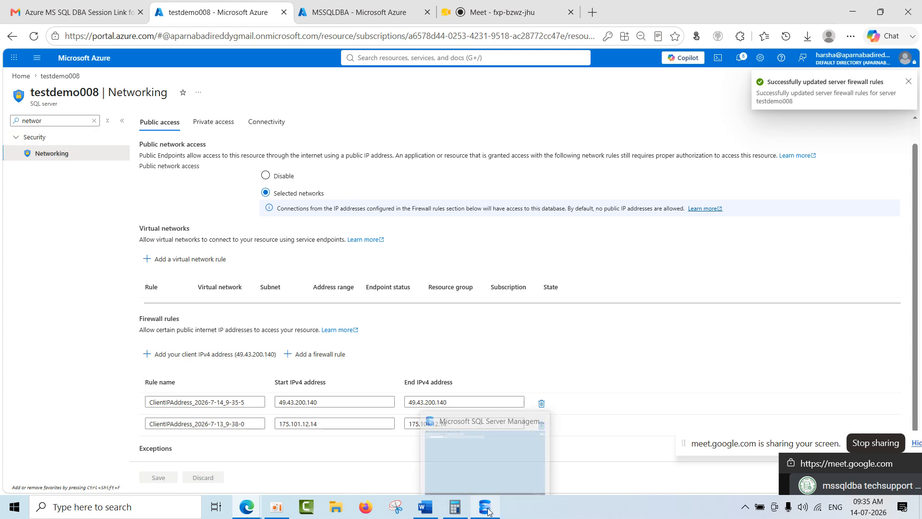
Examine the public network access setting, the firewall rules' start and end addresses, and the Azure services exception.
scroll(612, 357, "down", 1)
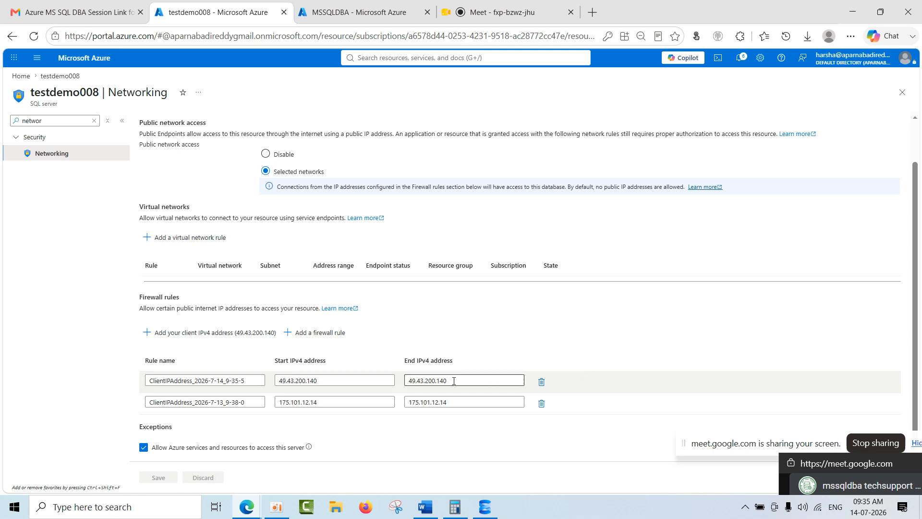
left_click_drag(447, 381, 392, 380)
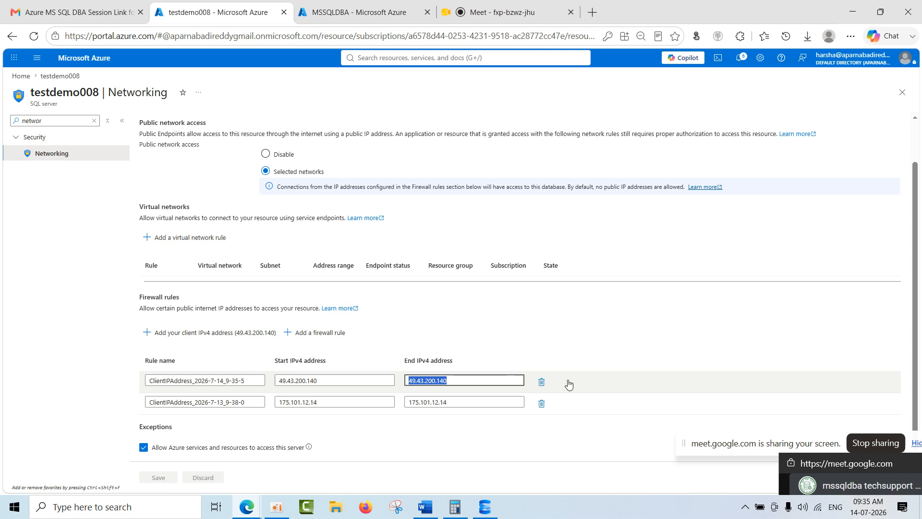
left_click(640, 346)
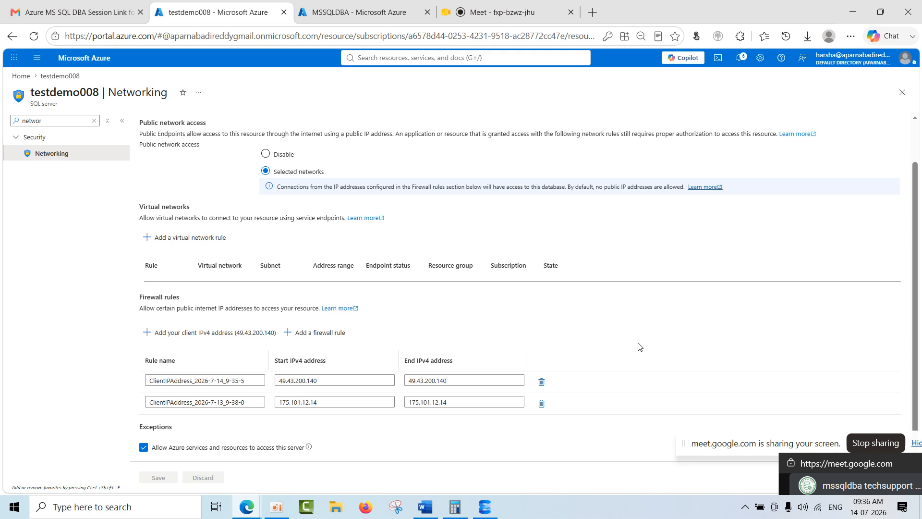
scroll(638, 347, "up", 1)
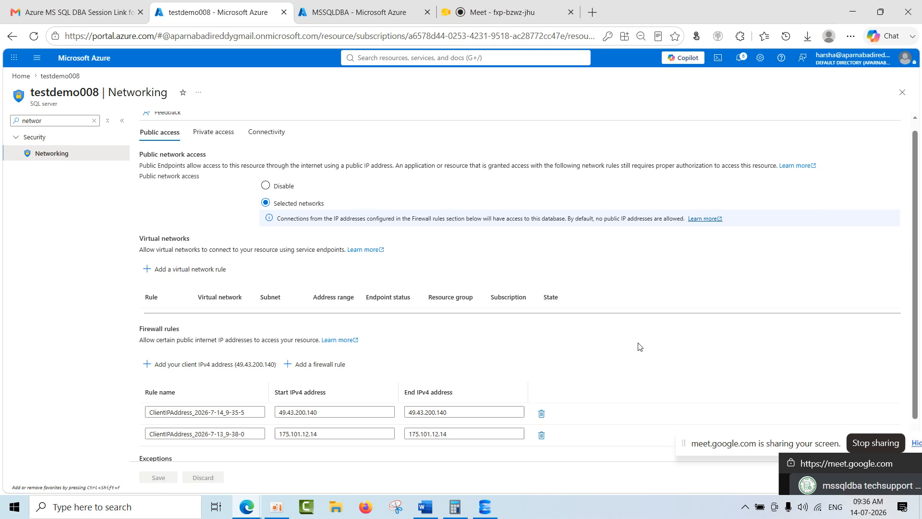
scroll(335, 365, "down", 1)
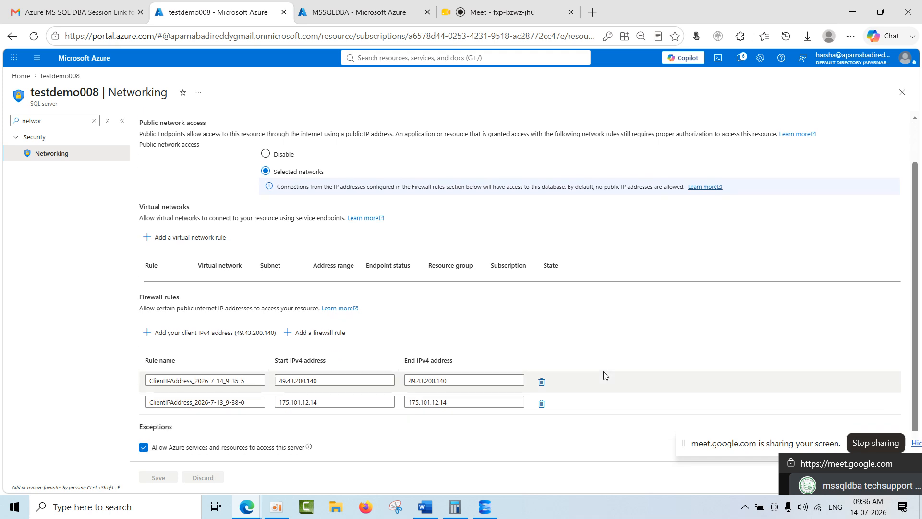
scroll(604, 378, "up", 1)
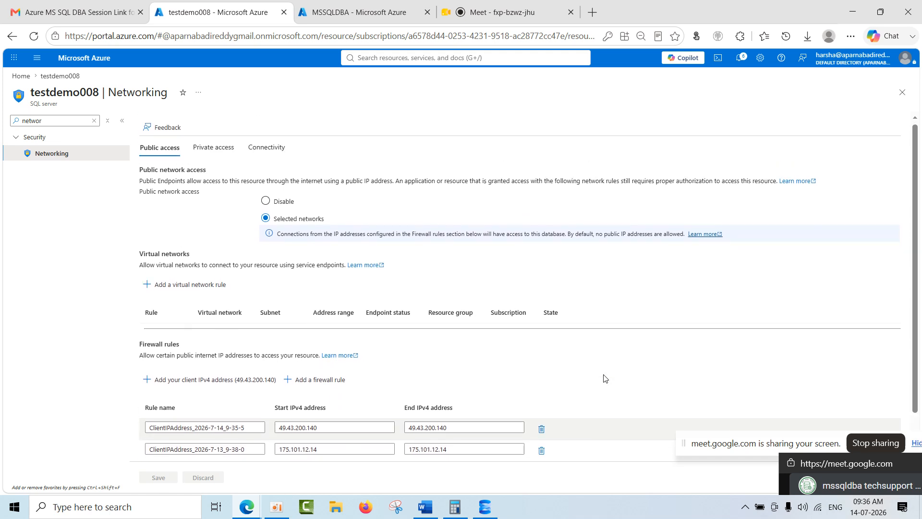
scroll(604, 378, "down", 1)
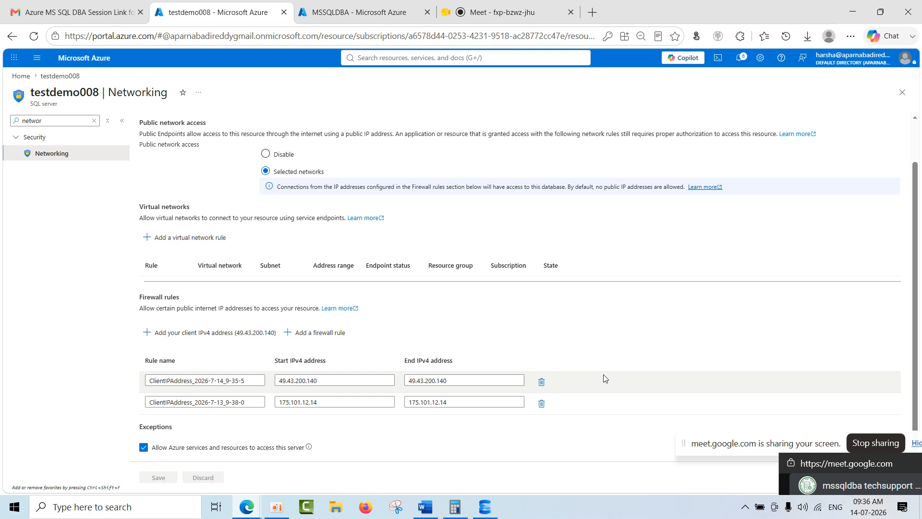
scroll(335, 372, "up", 2)
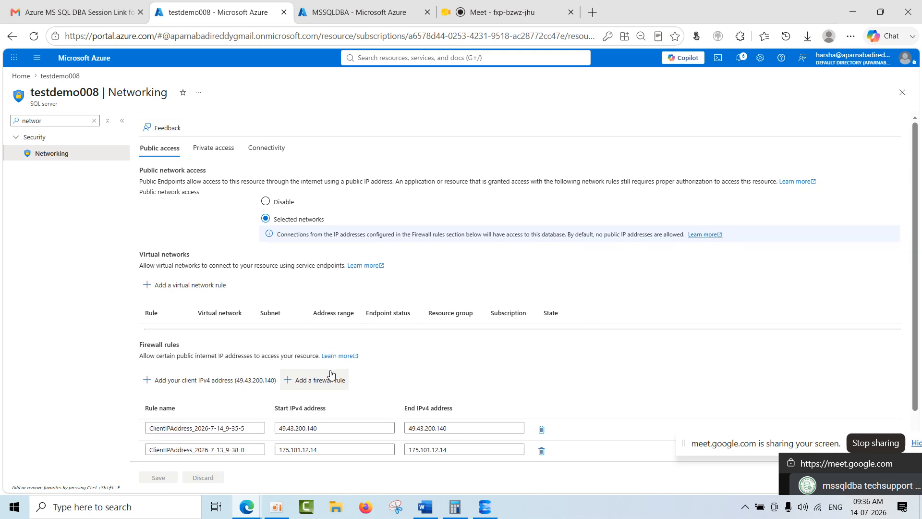
scroll(291, 361, "down", 2)
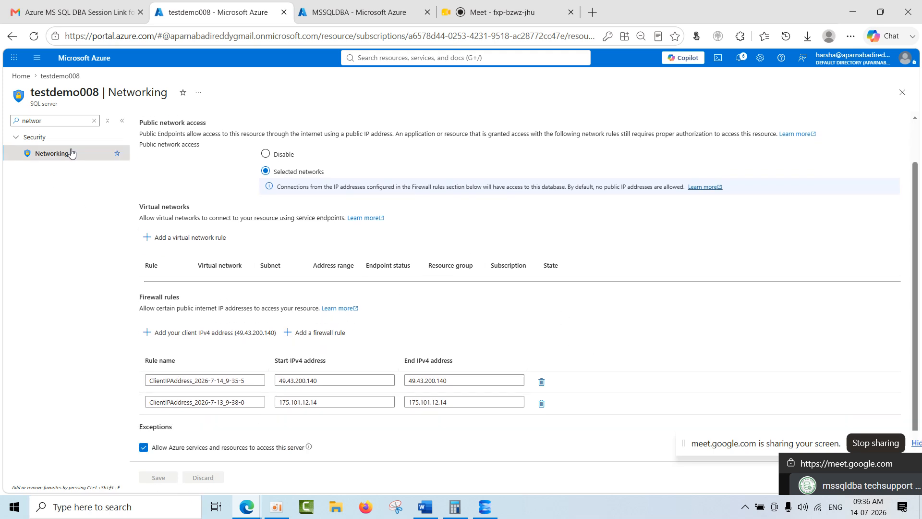
Clear the menu filter, return to testdemo008's overview and review its available SQL database and dedicated SQL pool.
left_click(94, 120)
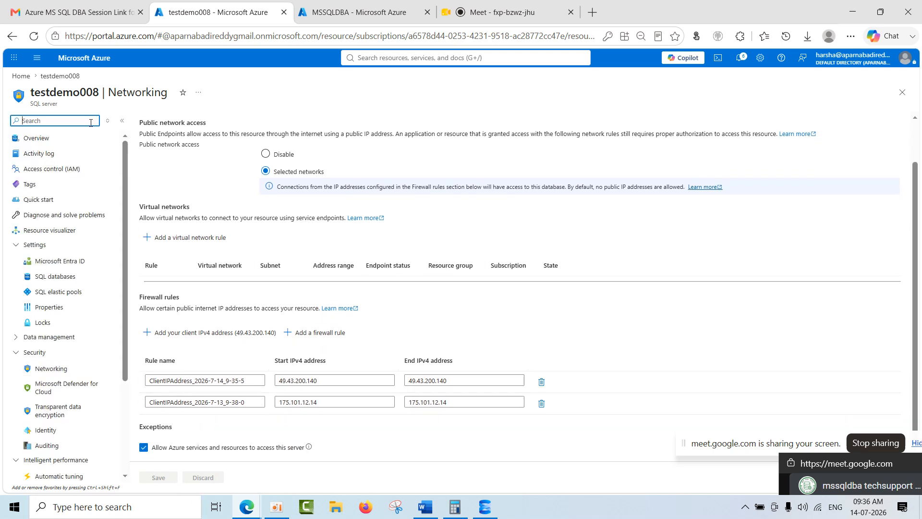
left_click(24, 140)
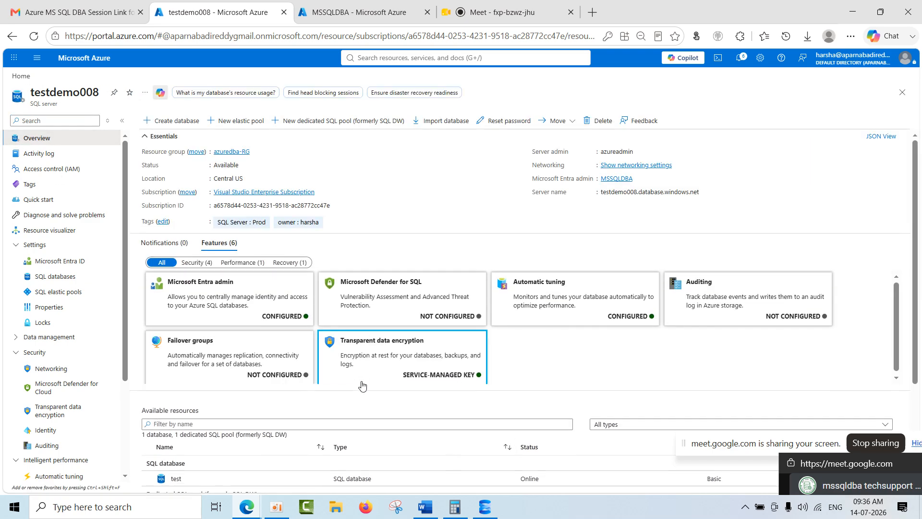
scroll(538, 363, "down", 3)
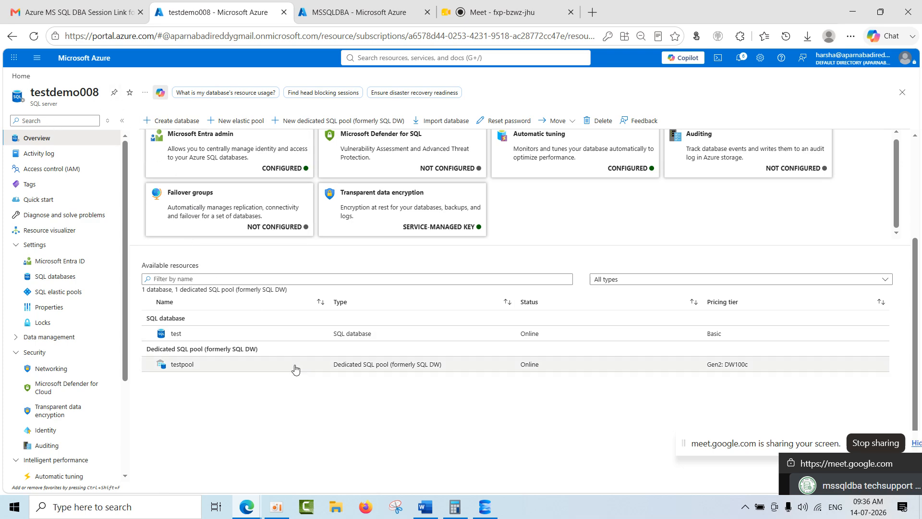
scroll(302, 397, "up", 3)
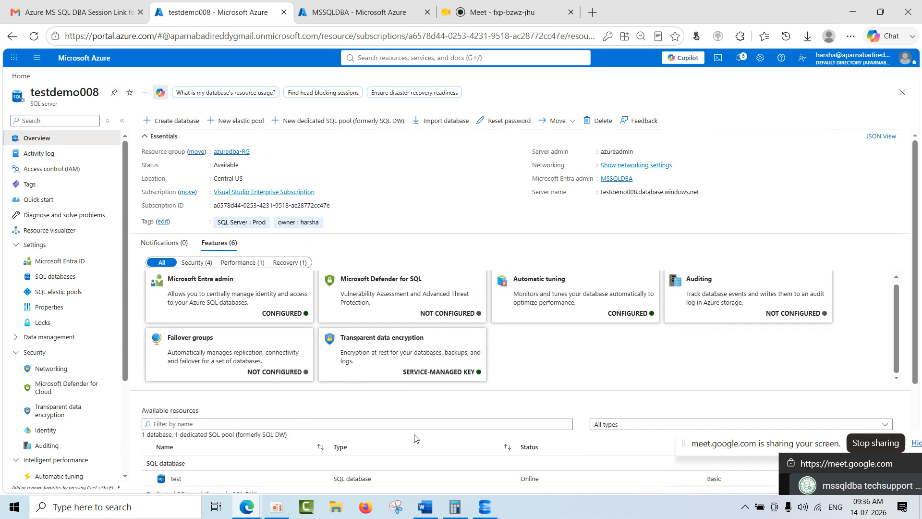
Connect to testdemo008 from SQL Server Management Studio with the filled-in azureadmin login and move Object Explorer clear of the page content.
left_click(486, 508)
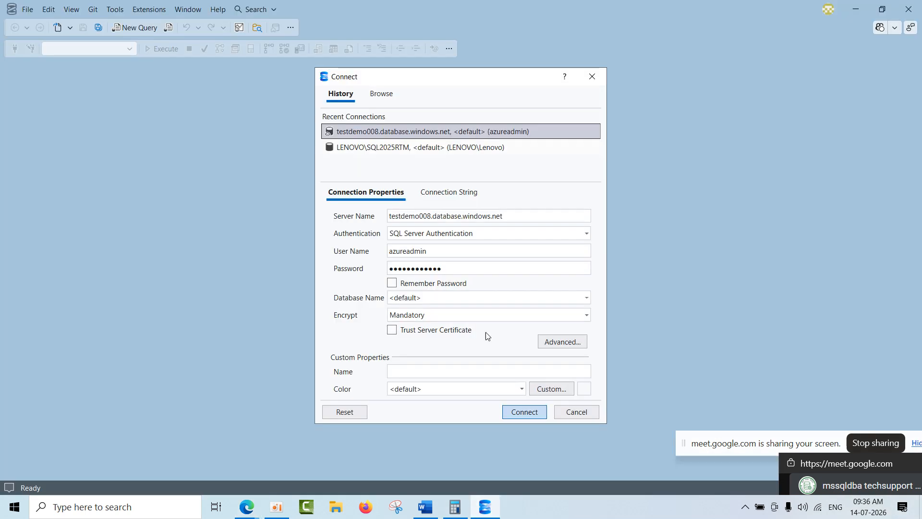
left_click(512, 413)
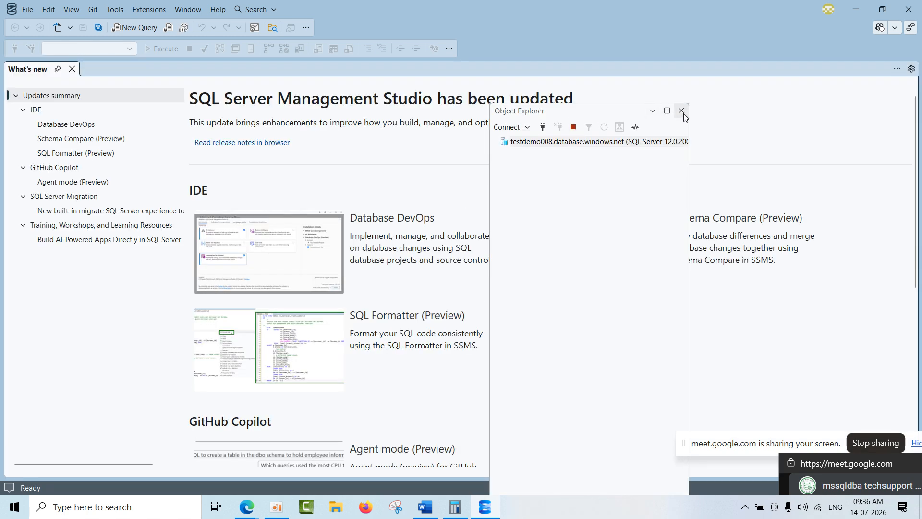
left_click_drag(522, 111, 125, 62)
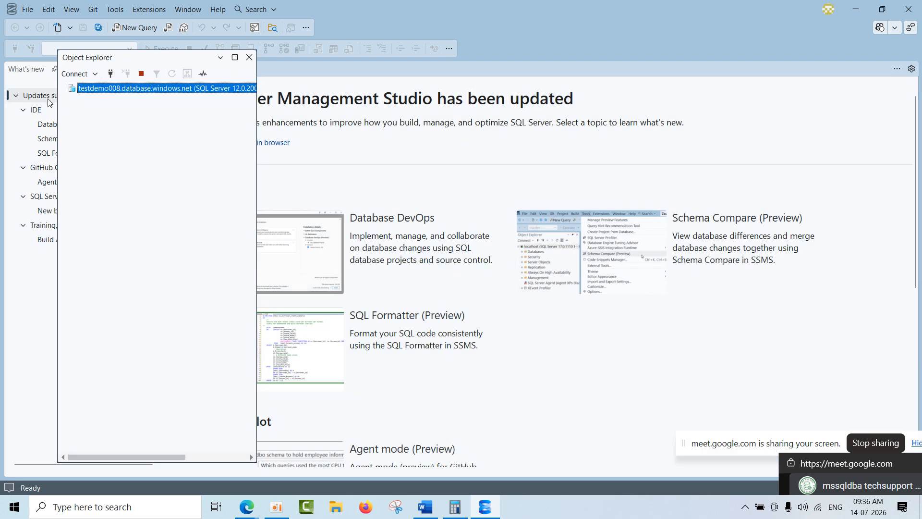
Expand the server's Databases folder and look over the test database and the testpool dedicated SQL pool.
double_click(95, 100)
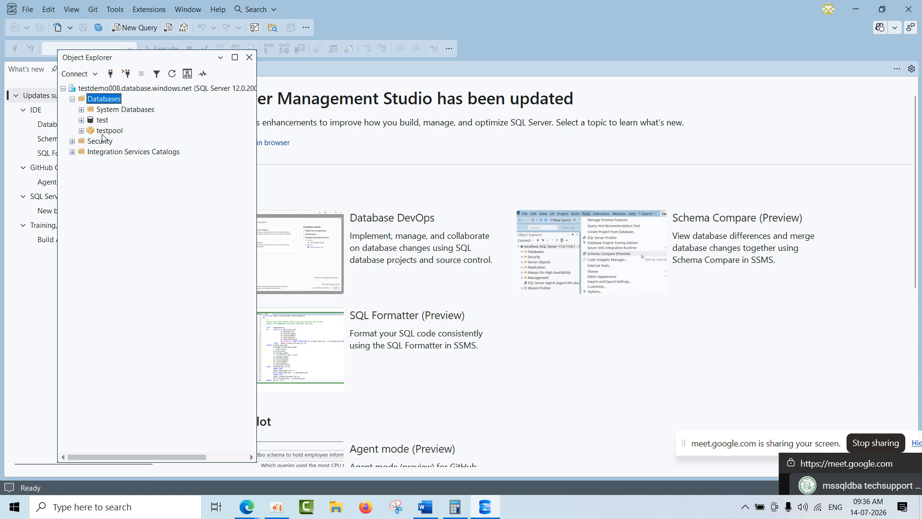
left_click(101, 121)
left_click(110, 131)
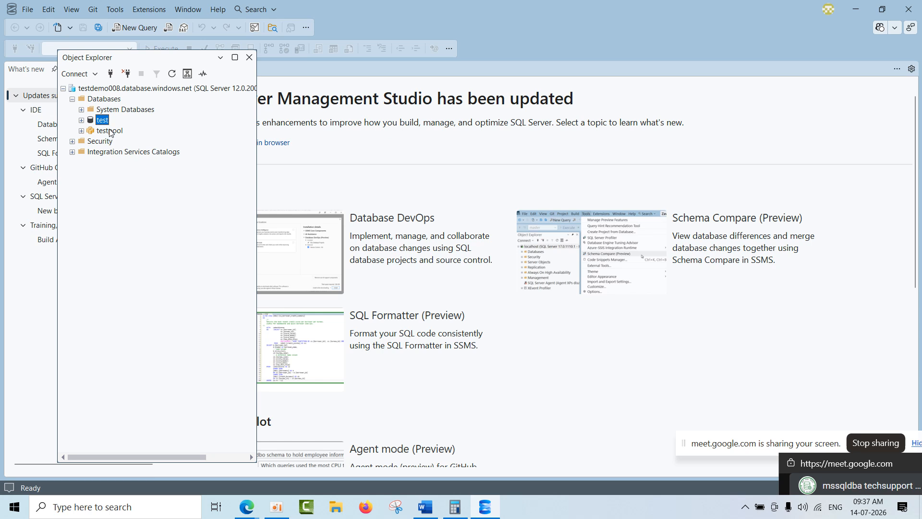
left_click(108, 131)
left_click(104, 121)
left_click(107, 129)
left_click(120, 89)
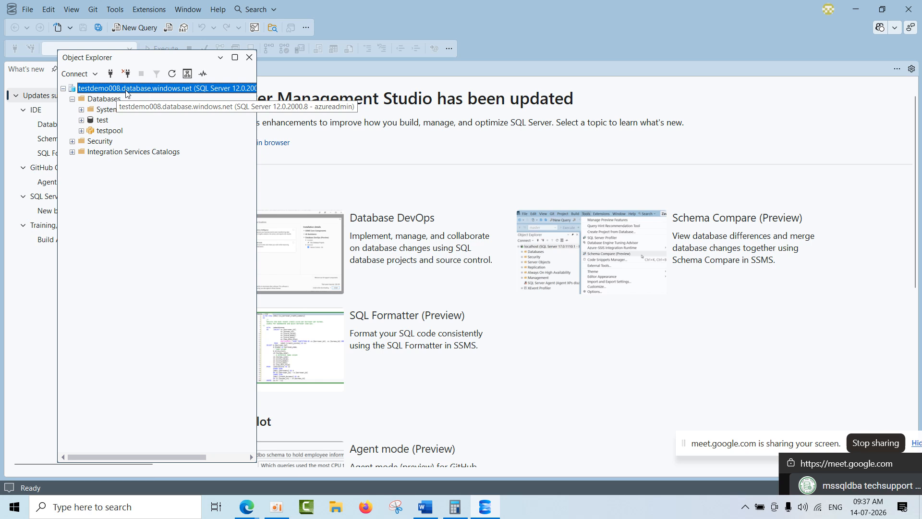
left_click(112, 131)
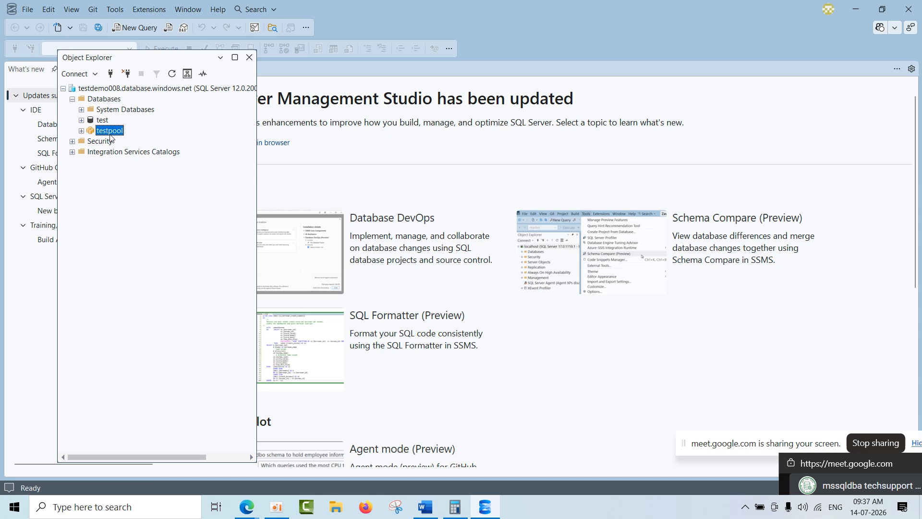
Look over the object folders of testpool in Object Explorer, collapse it and return to testdemo008 in the Azure portal.
left_click(81, 131)
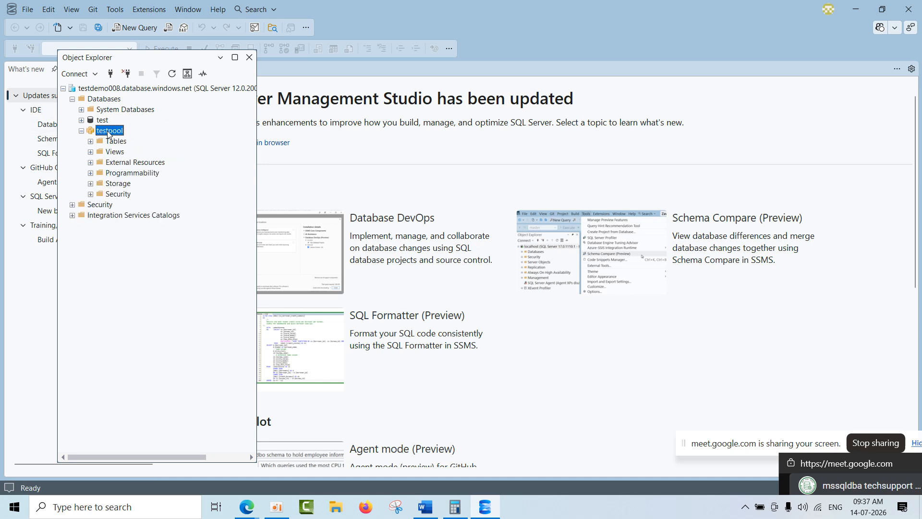
left_click(81, 131)
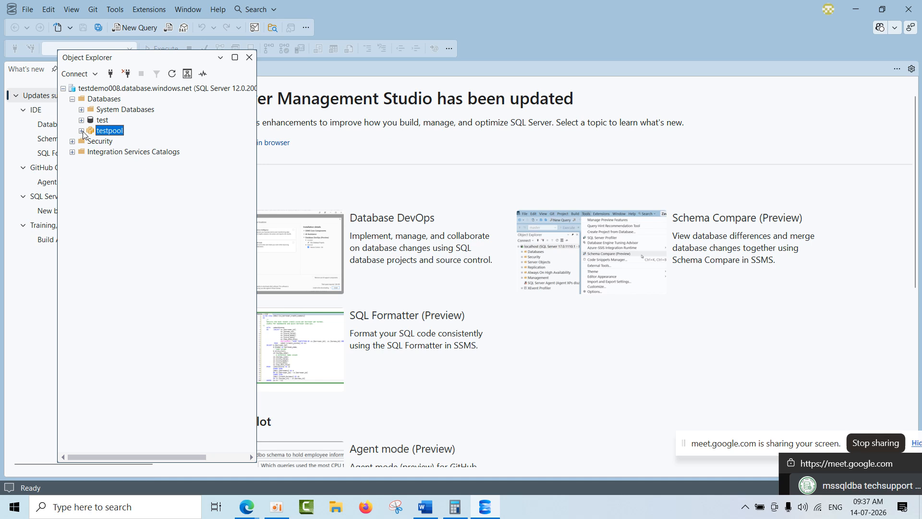
left_click(103, 120)
left_click(110, 131)
left_click(871, 7)
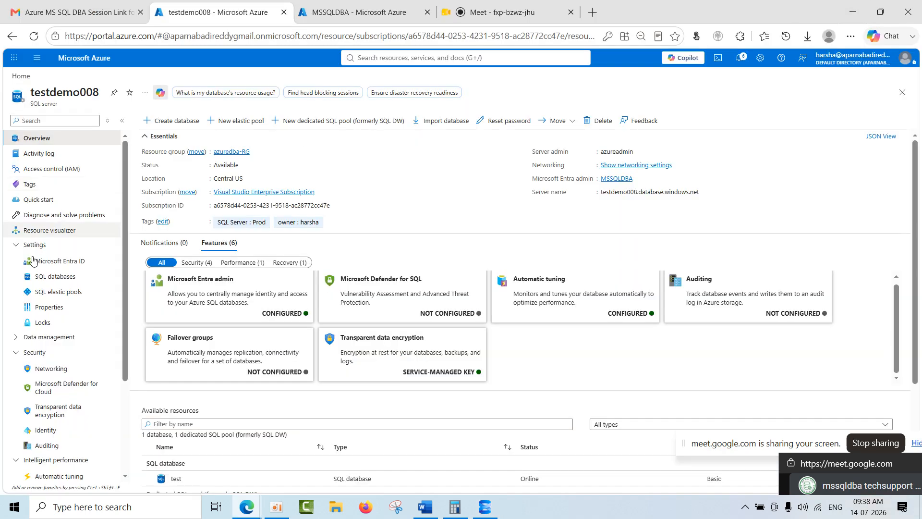
View testdemo008's SQL elastic pools and Properties pages and go back to its overview.
left_click(61, 298)
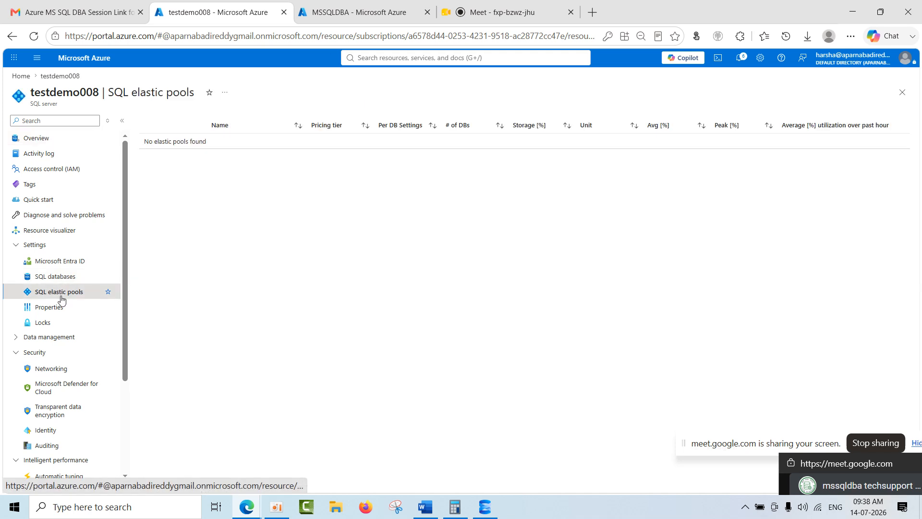
left_click(60, 310)
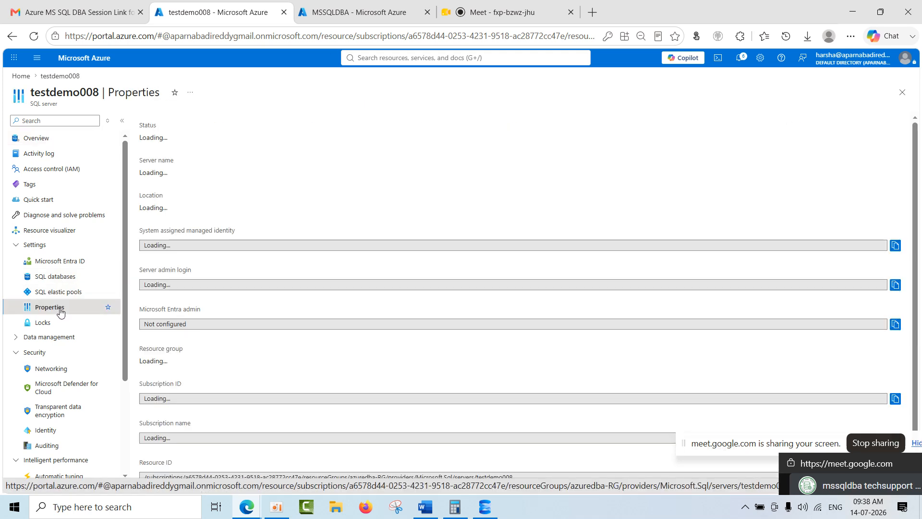
left_click(70, 150)
left_click(68, 141)
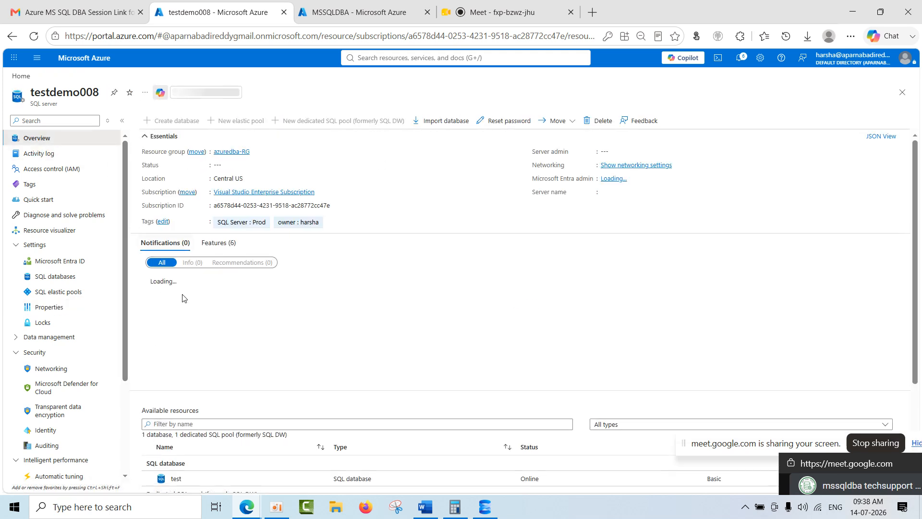
Examine the server's status, server name, location, admin login and resource group among its properties.
left_click(48, 308)
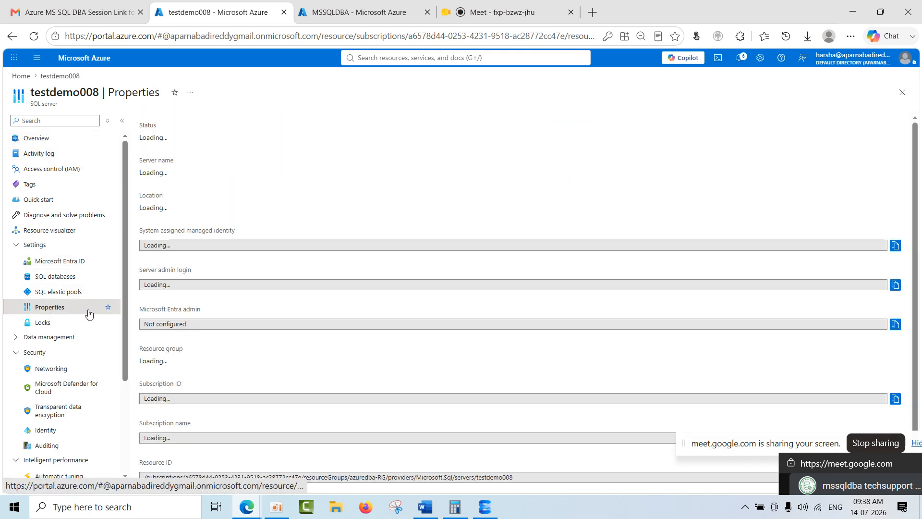
double_click(160, 141)
double_click(205, 172)
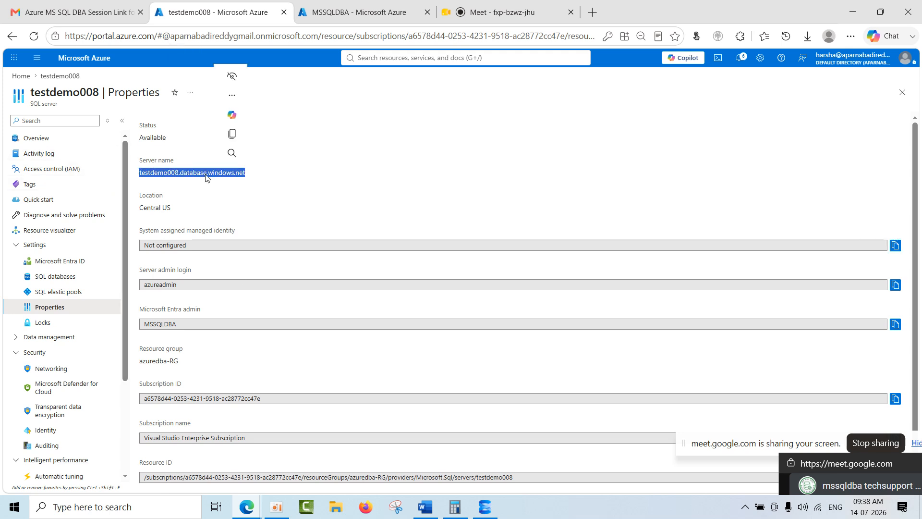
left_click(160, 207)
double_click(161, 207)
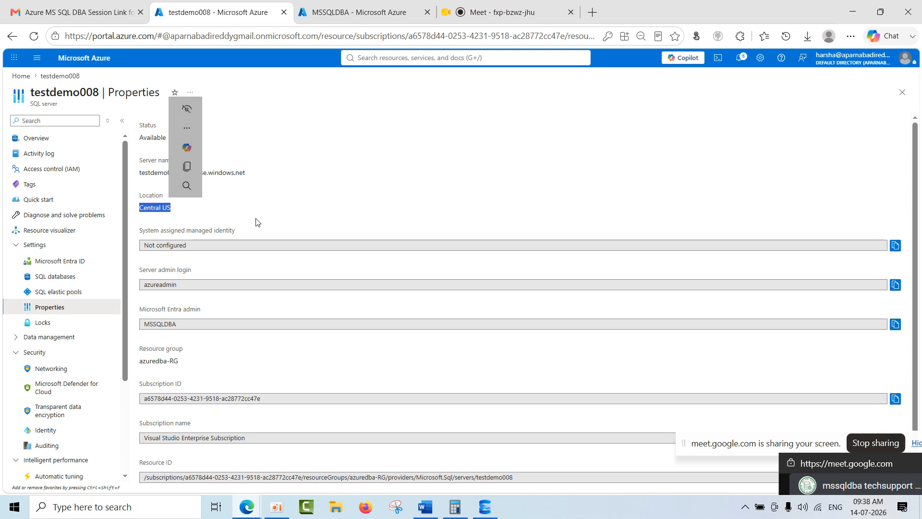
double_click(171, 283)
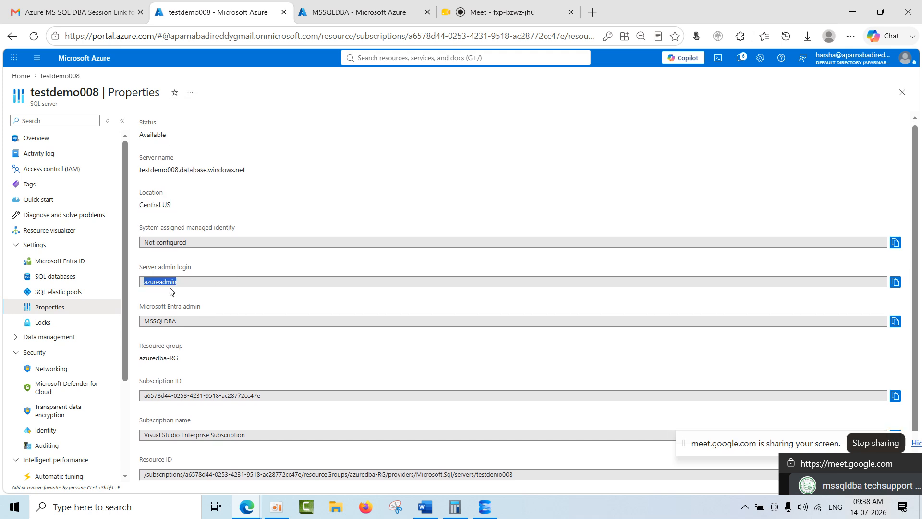
left_click(171, 358)
Add a lock named delete with the lock type Delete to the testdemo008 server.
left_click(55, 325)
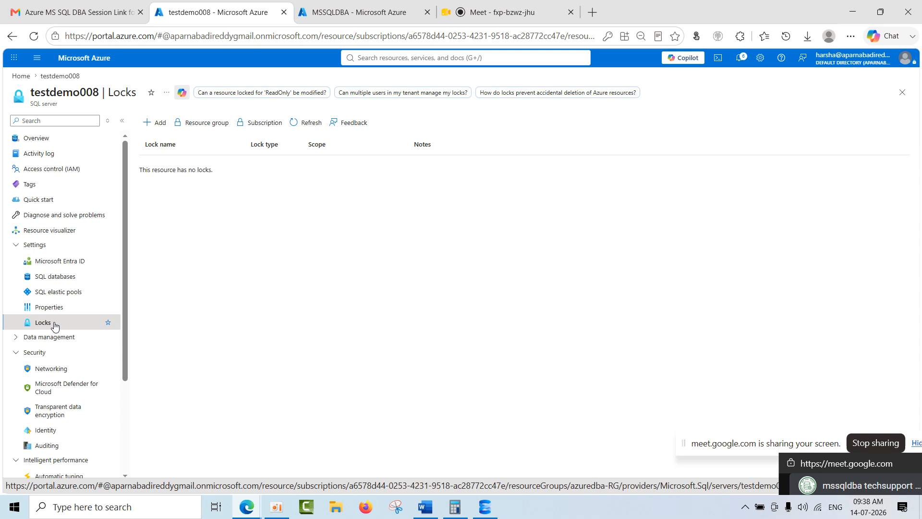
left_click(37, 138)
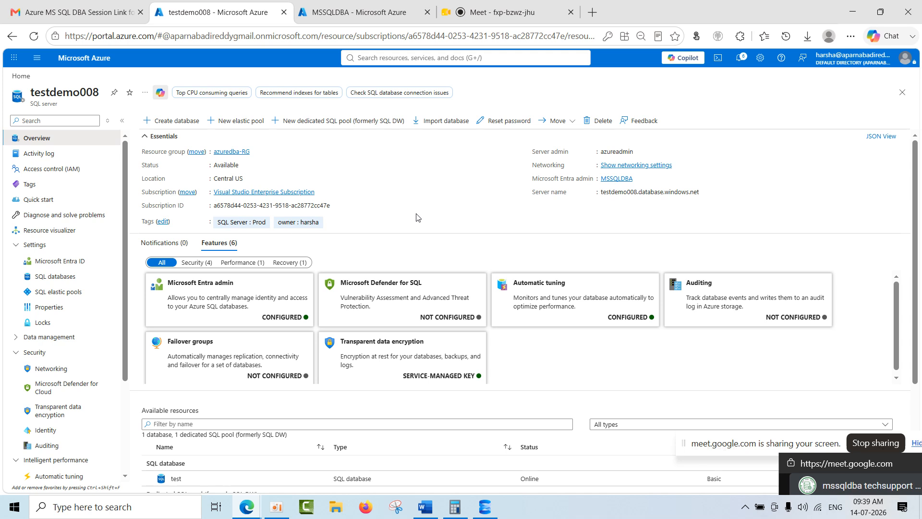
left_click(43, 325)
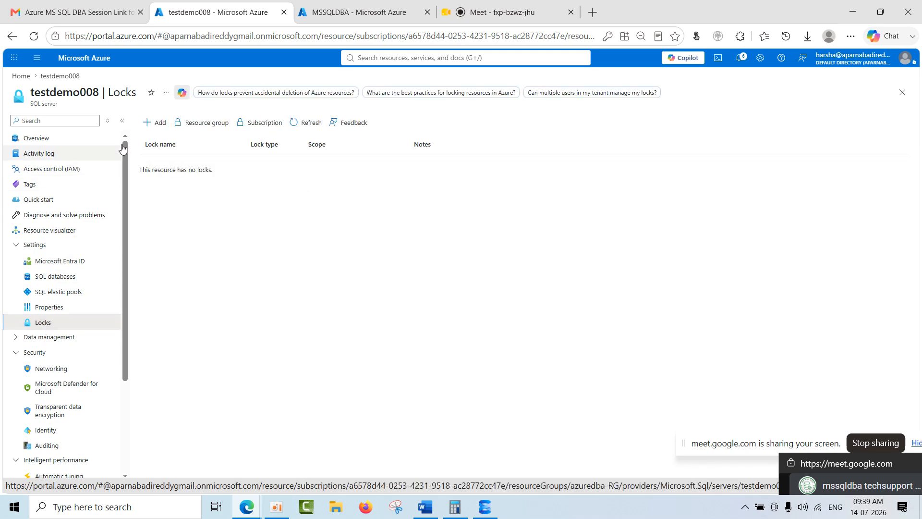
left_click(161, 126)
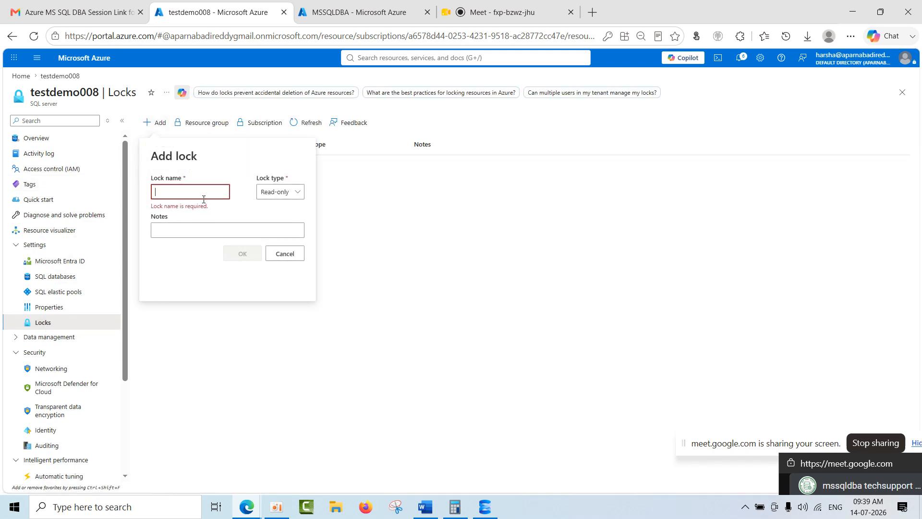
type("delete")
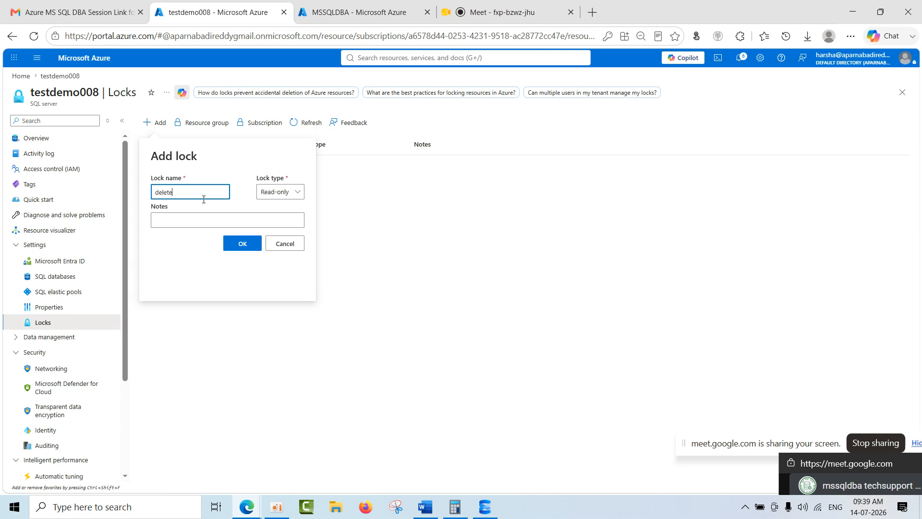
left_click(279, 191)
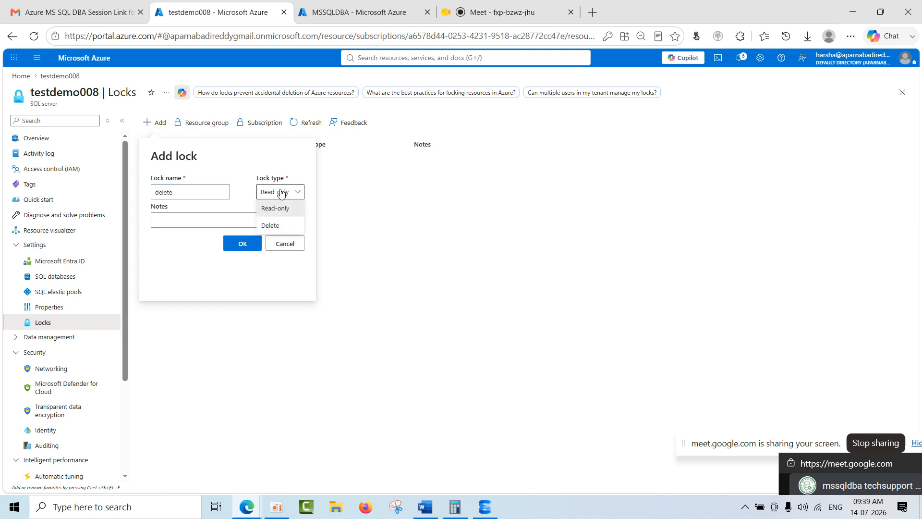
left_click(271, 230)
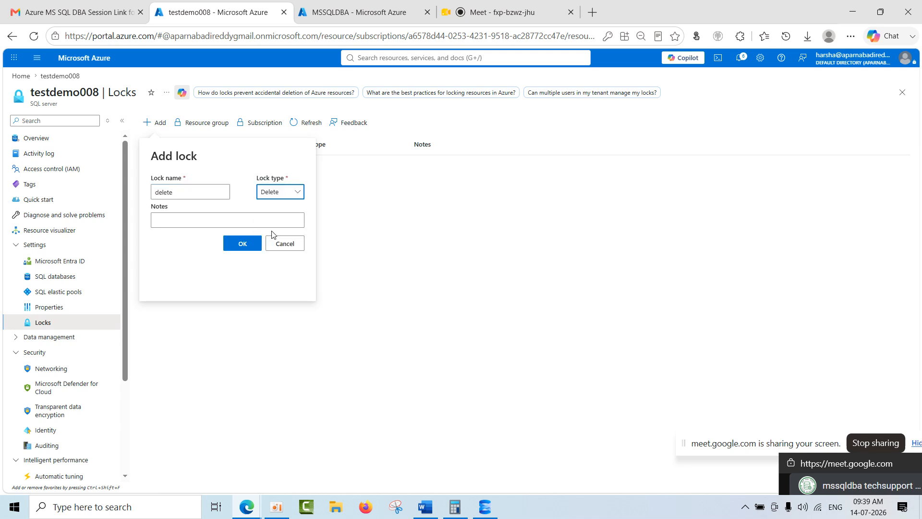
left_click(243, 246)
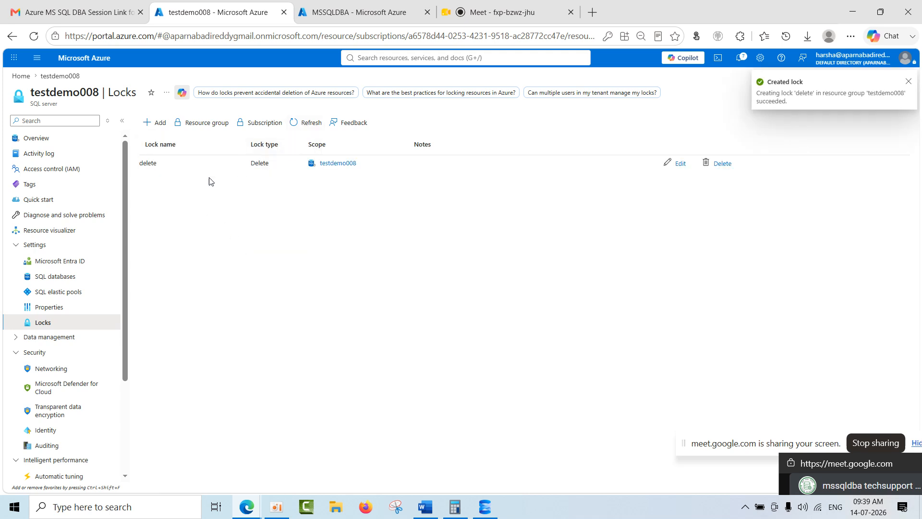
Reload the testdemo008 overview and try to delete the server, confirming with the server name testdemo008.
left_click(38, 139)
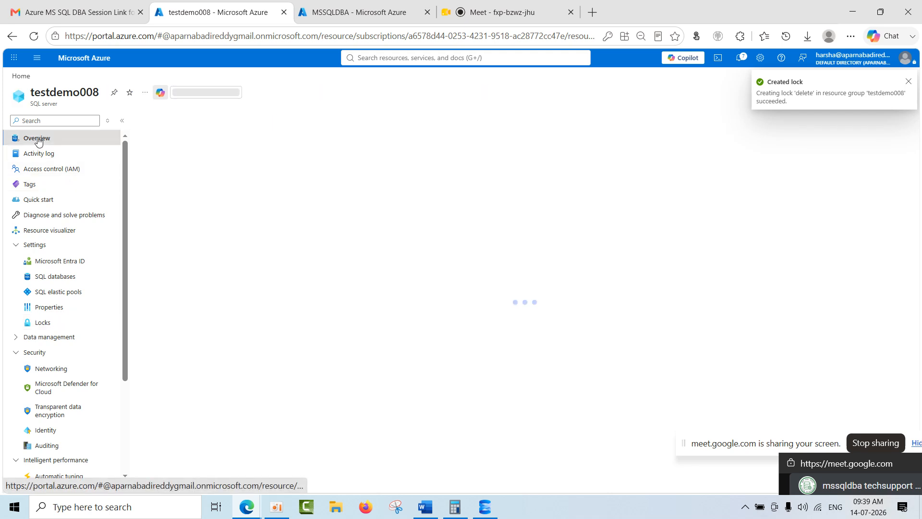
left_click(39, 40)
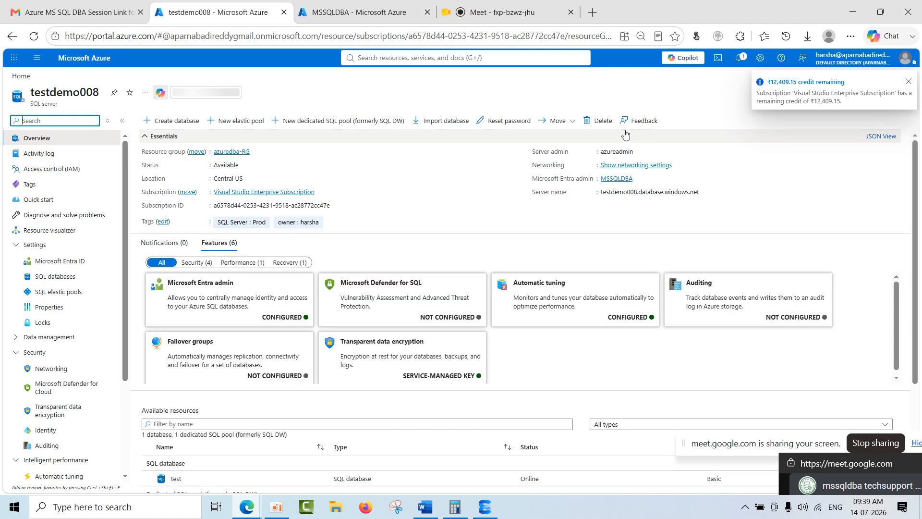
left_click(597, 121)
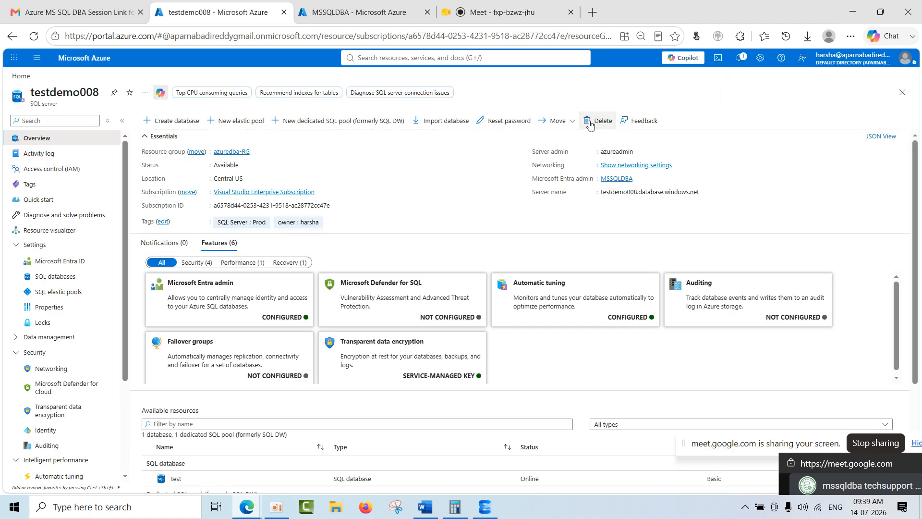
double_click(67, 92)
key("ctrl+c")
left_click(650, 186)
key("ctrl+v")
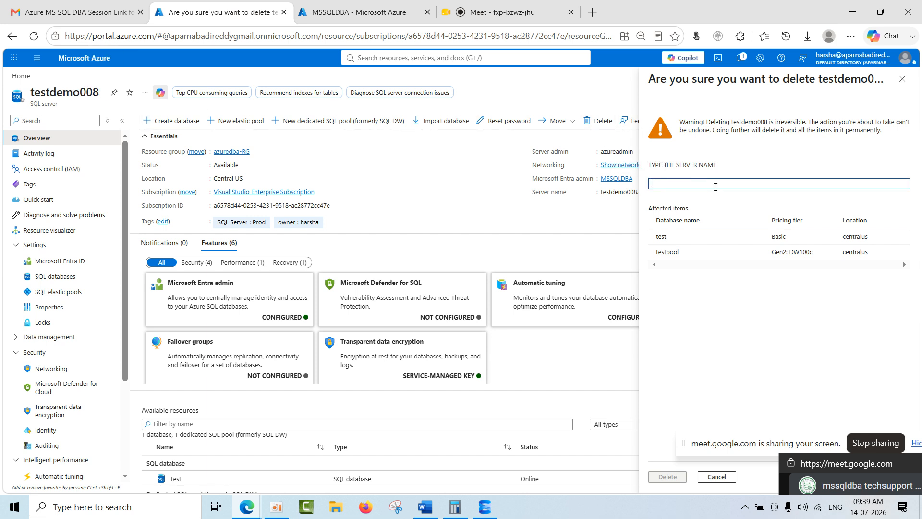
left_click(666, 477)
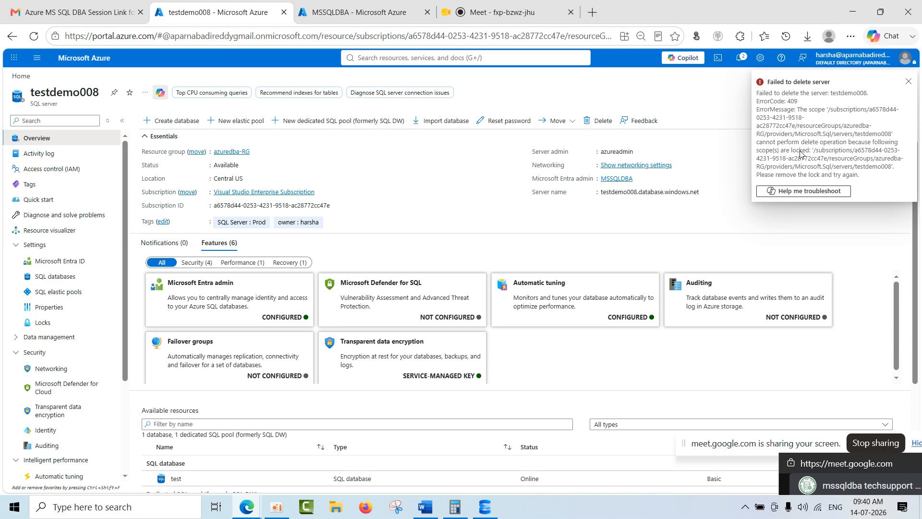
Read the server deletion notification at a larger page zoom, dismiss it and reduce the zoom again.
key("ctrl+plus")
key("ctrl+plus")
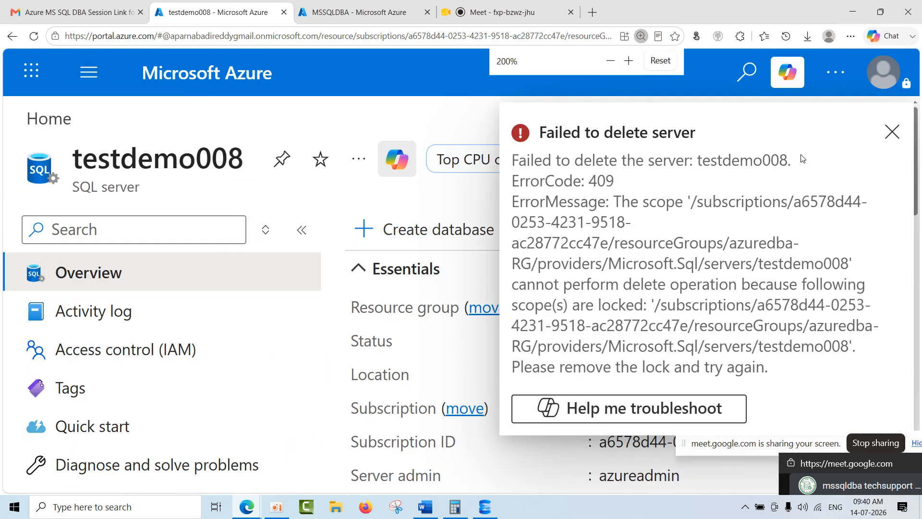
key("ctrl+minus")
key("ctrl+minus")
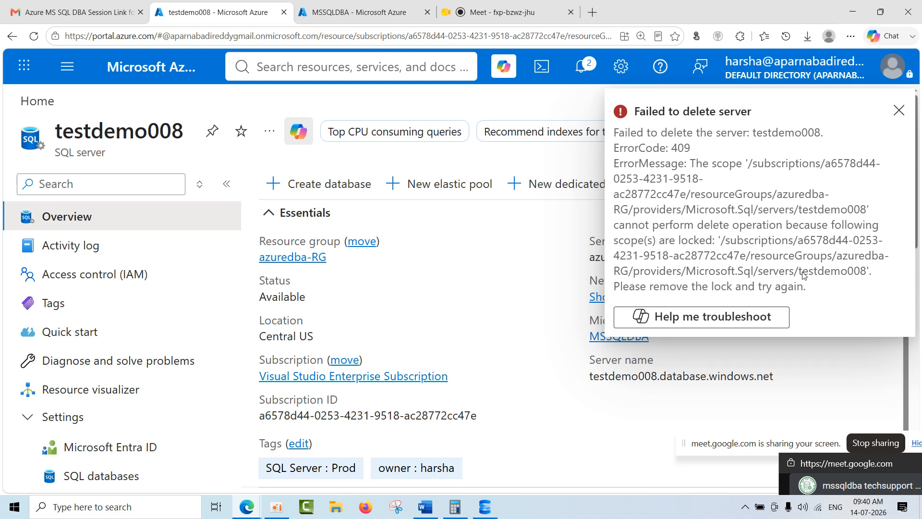
left_click(898, 111)
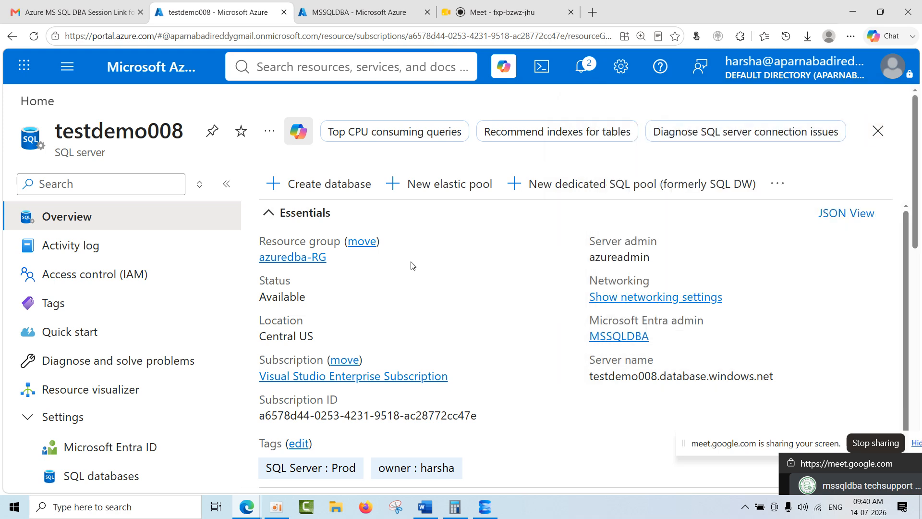
key("ctrl+minus")
key("ctrl+minus")
key("ctrl+minus")
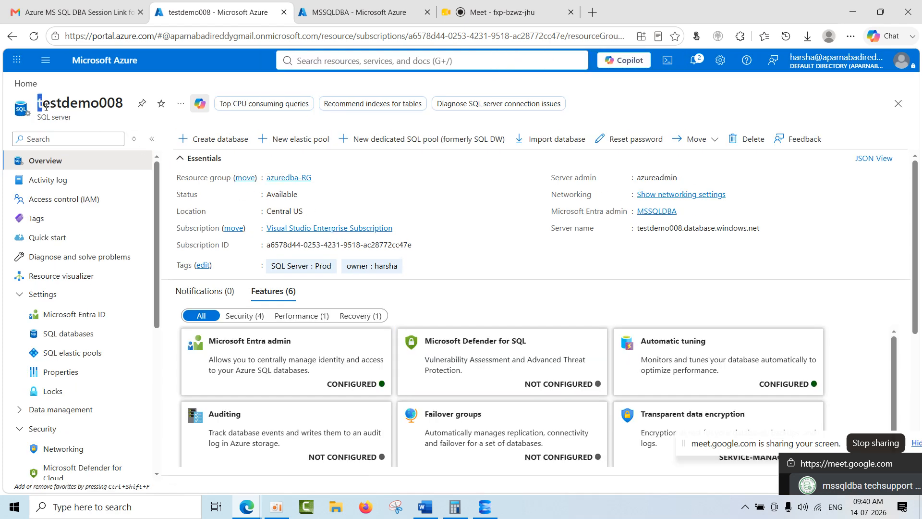
Open testpool from the server's SQL databases, view its deletion prompt and close it without deleting the pool.
left_click_drag(37, 103, 124, 117)
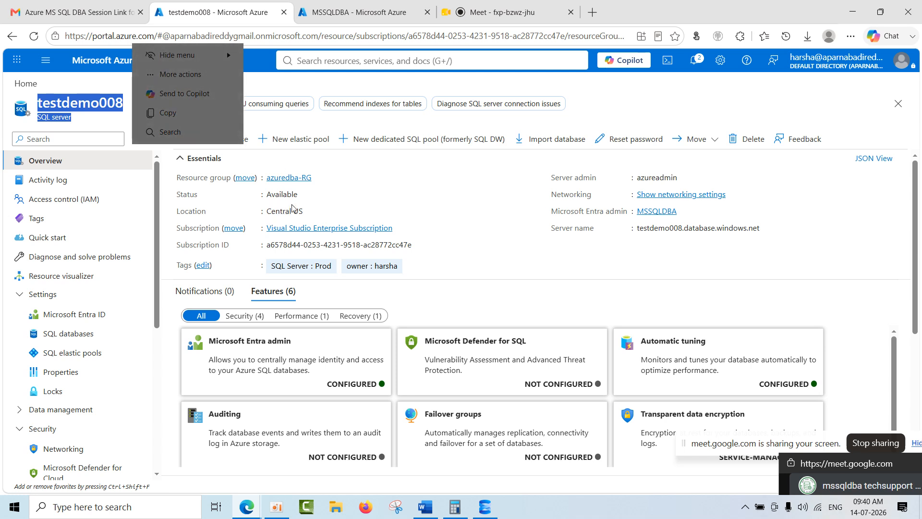
left_click(71, 342)
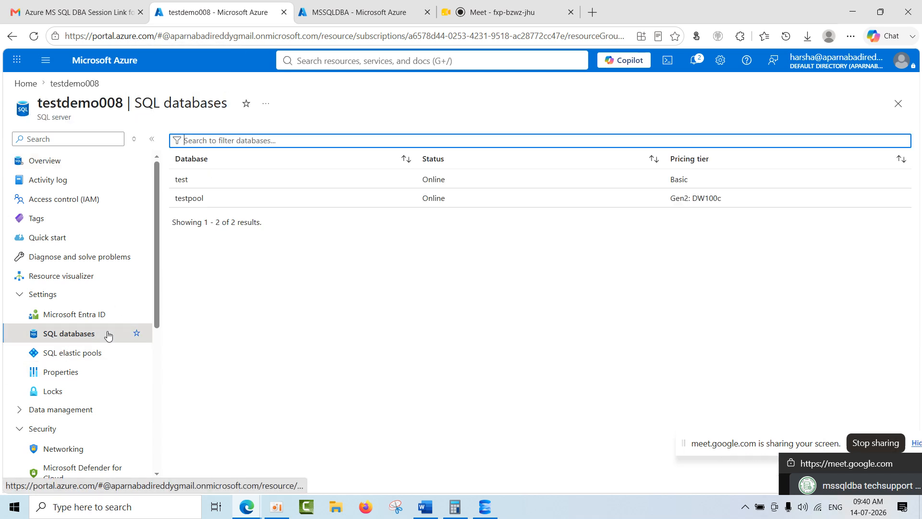
left_click(261, 199)
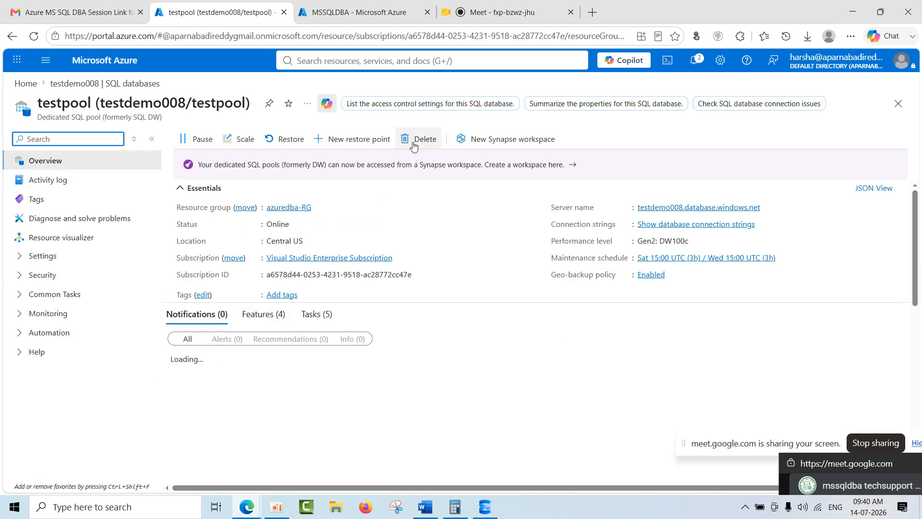
double_click(91, 100)
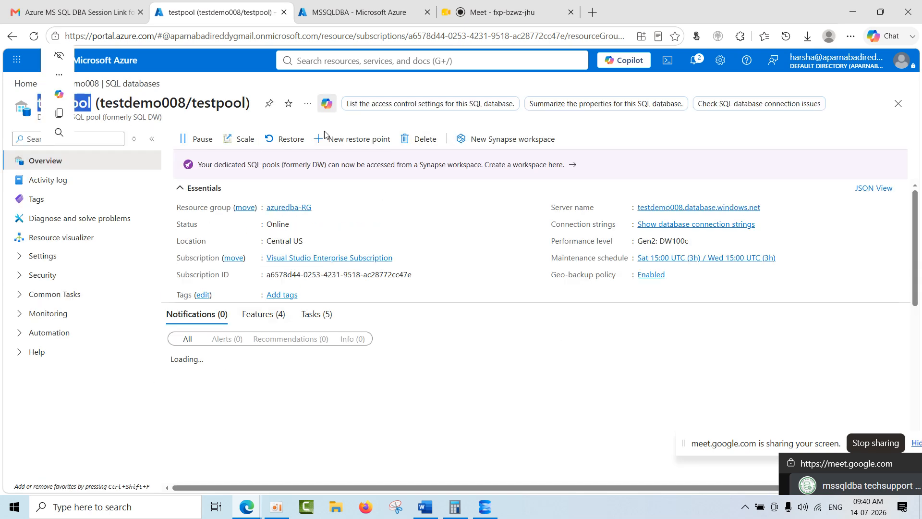
left_click(414, 142)
left_click(898, 87)
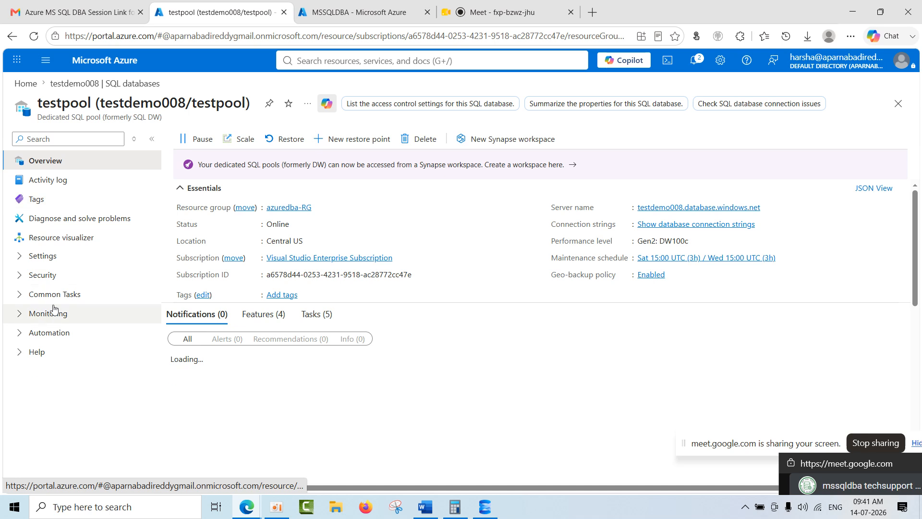
Open the test database from testdemo008's SQL databases, duplicate its browser tab and switch to the duplicate.
left_click(82, 85)
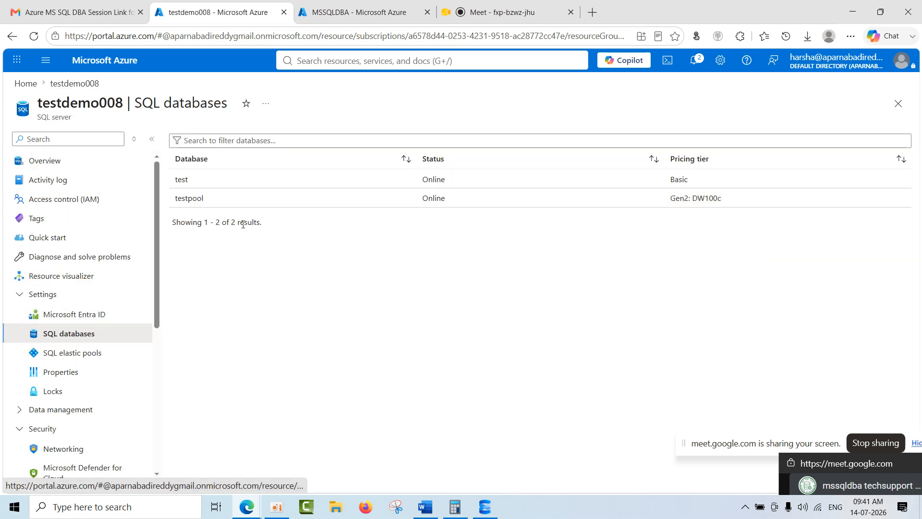
left_click(208, 180)
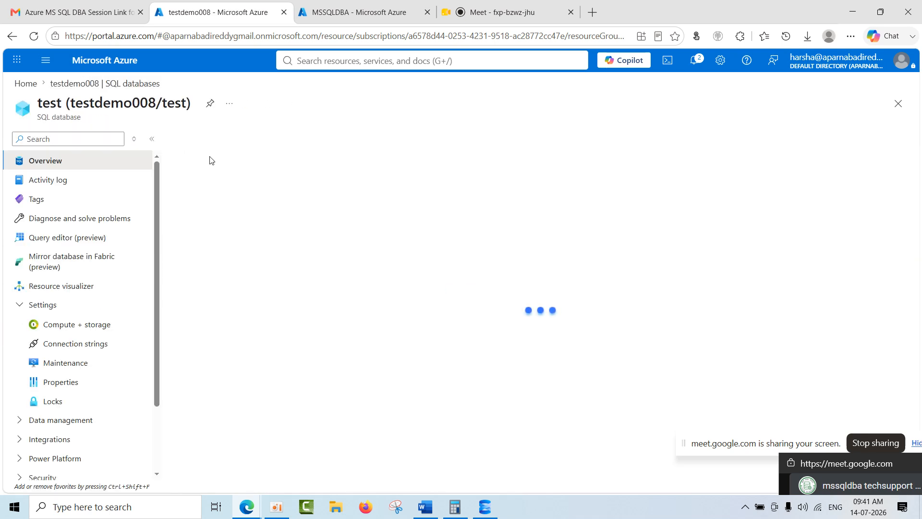
right_click(199, 14)
left_click(228, 98)
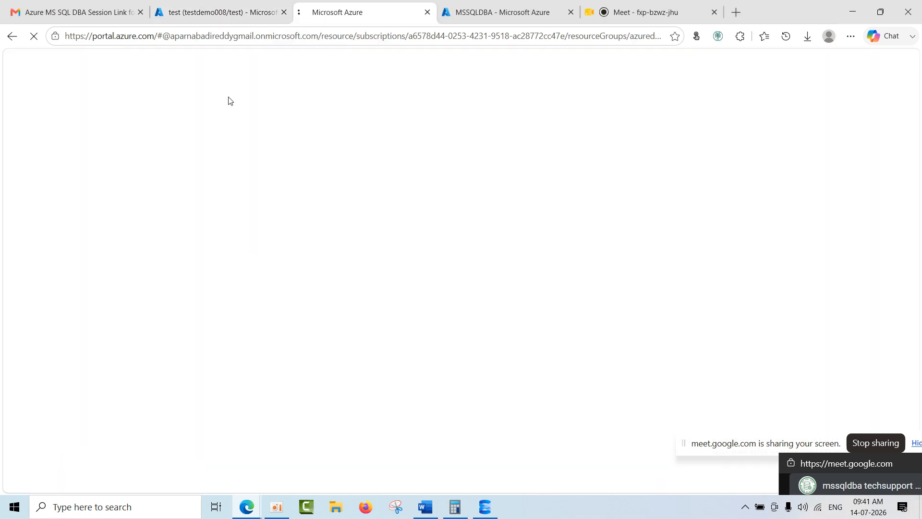
left_click(204, 7)
left_click(382, 14)
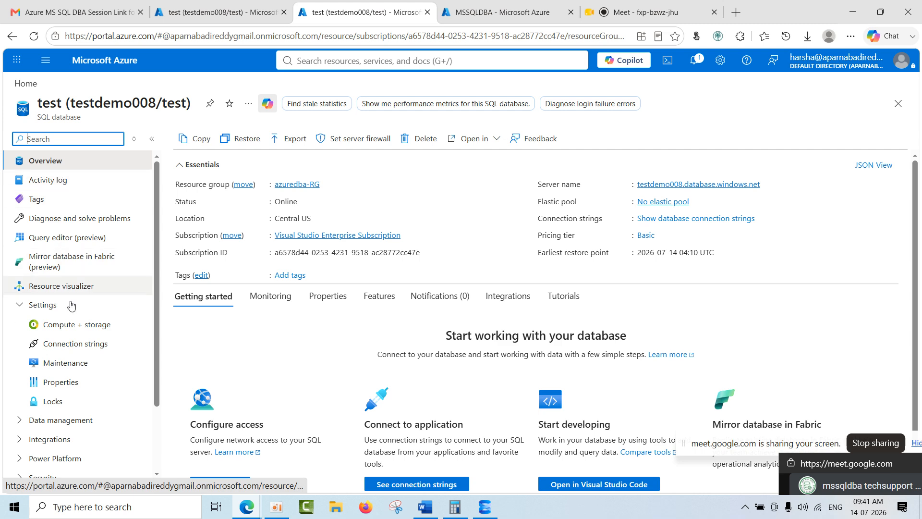
Open testpool in the duplicated tab through the Azure SQL logical servers list and testdemo008's SQL databases.
left_click(26, 88)
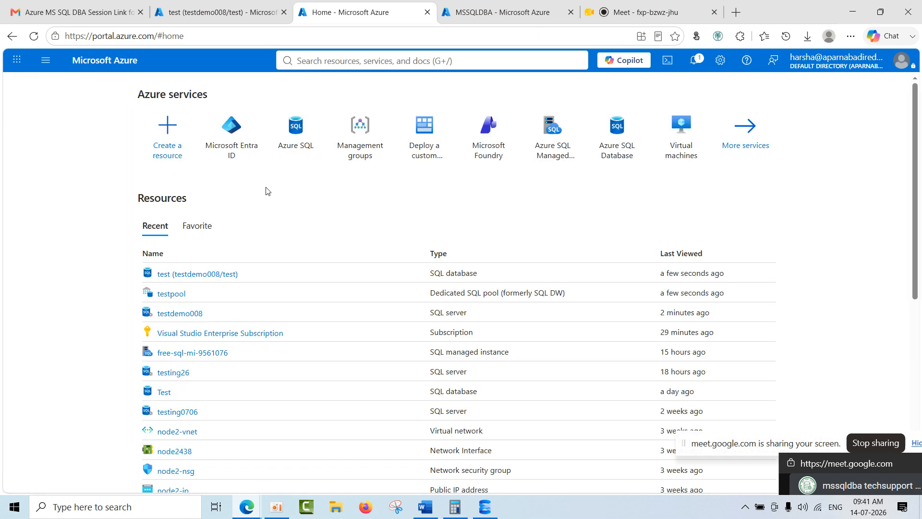
left_click(295, 127)
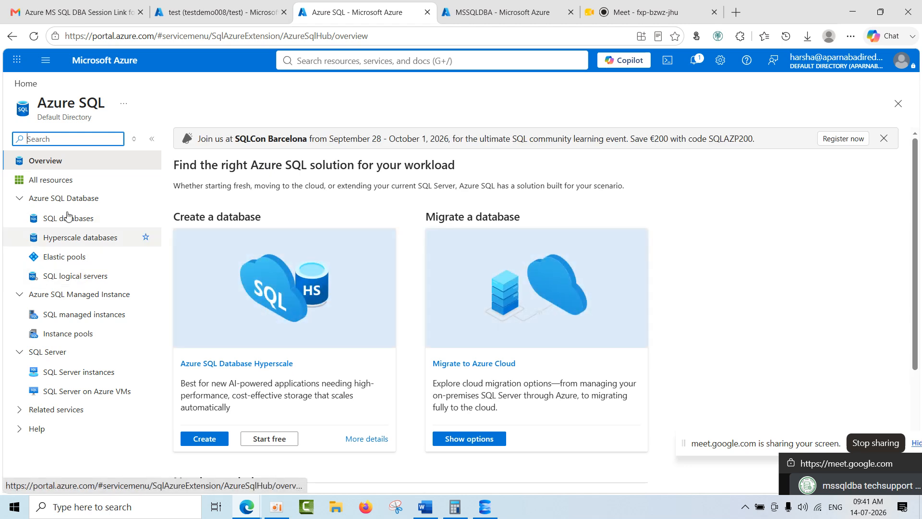
left_click(69, 276)
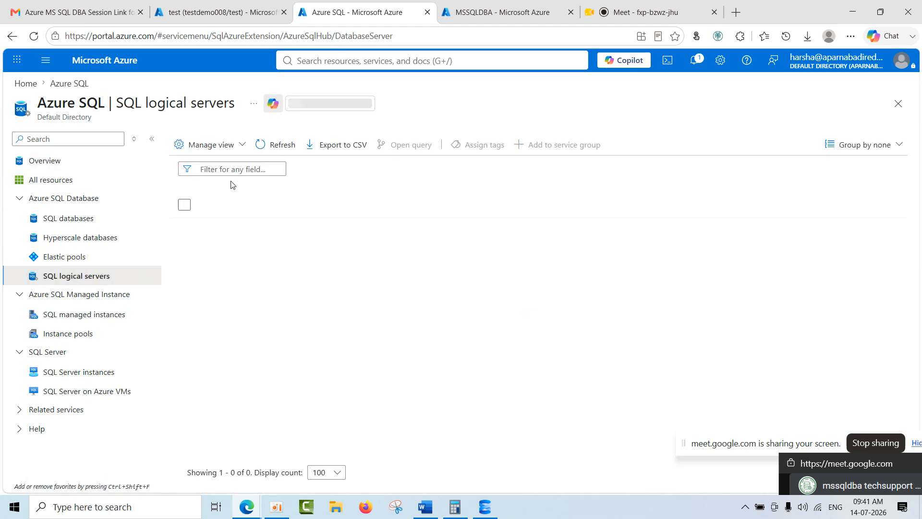
left_click(239, 248)
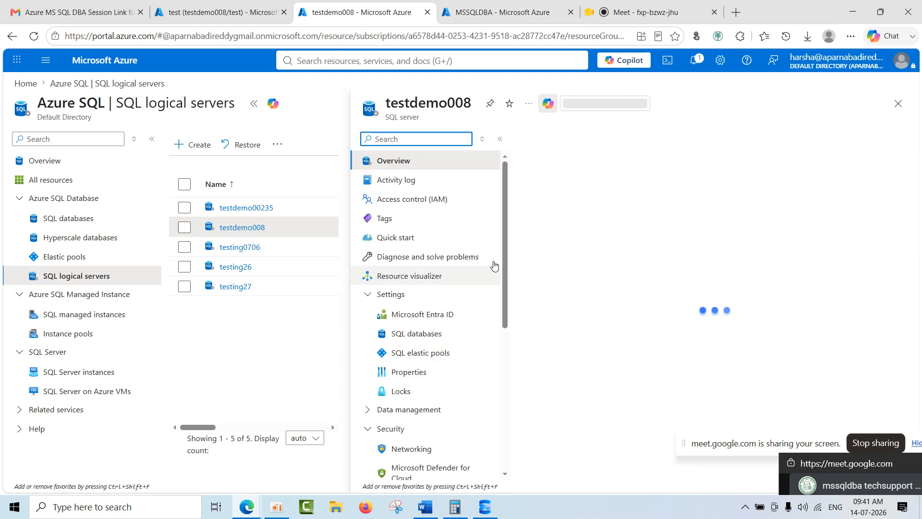
left_click(417, 334)
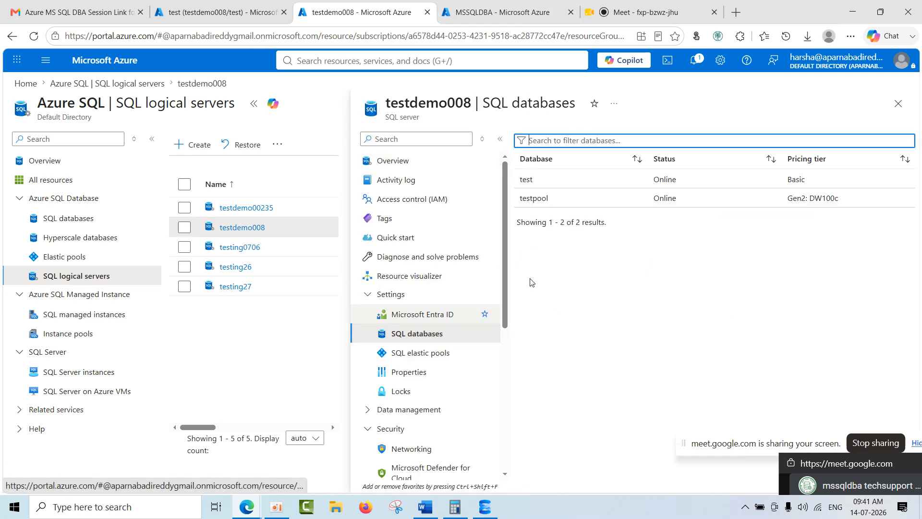
left_click(572, 199)
Compare the overview pages and resource menus of the test database and testpool across their two browser tabs.
left_click(193, 3)
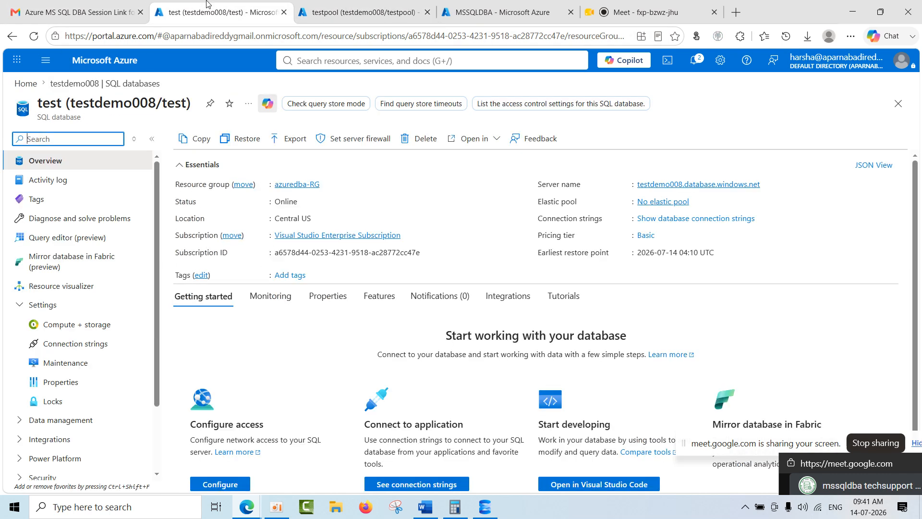
scroll(59, 369, "up", 3)
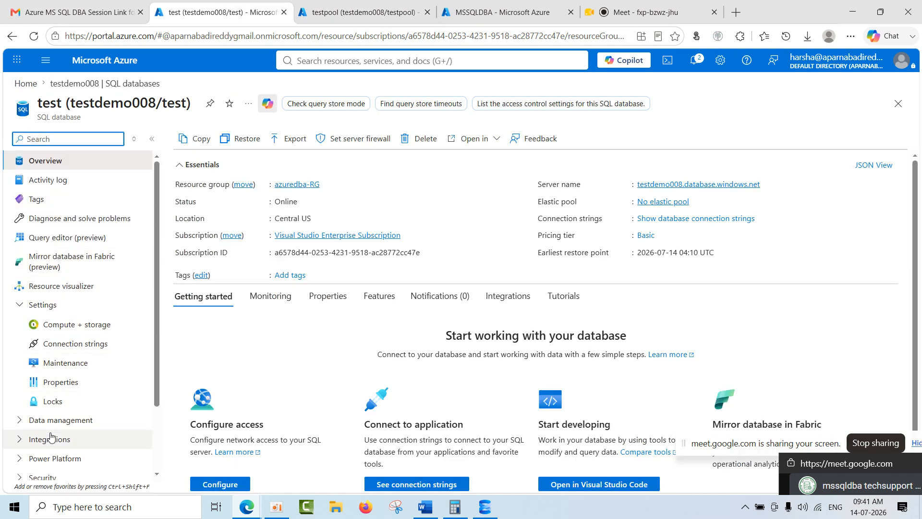
left_click(355, 13)
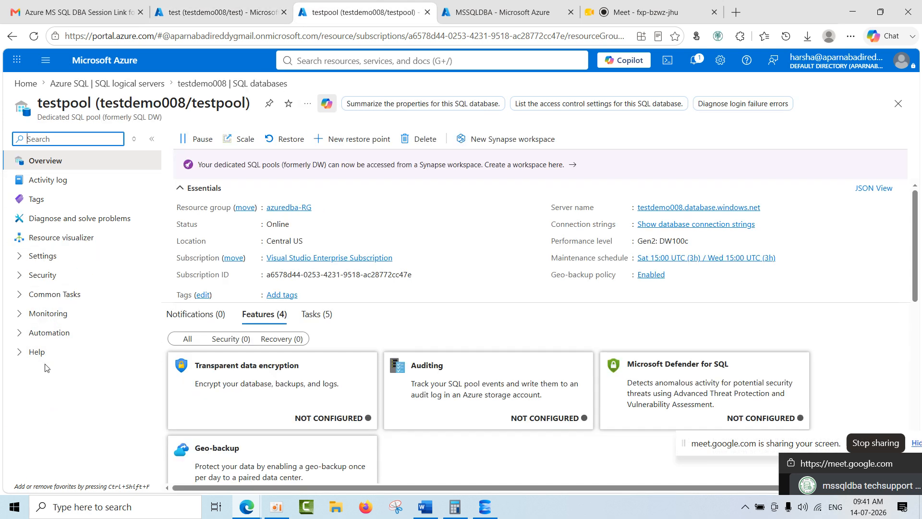
double_click(56, 101)
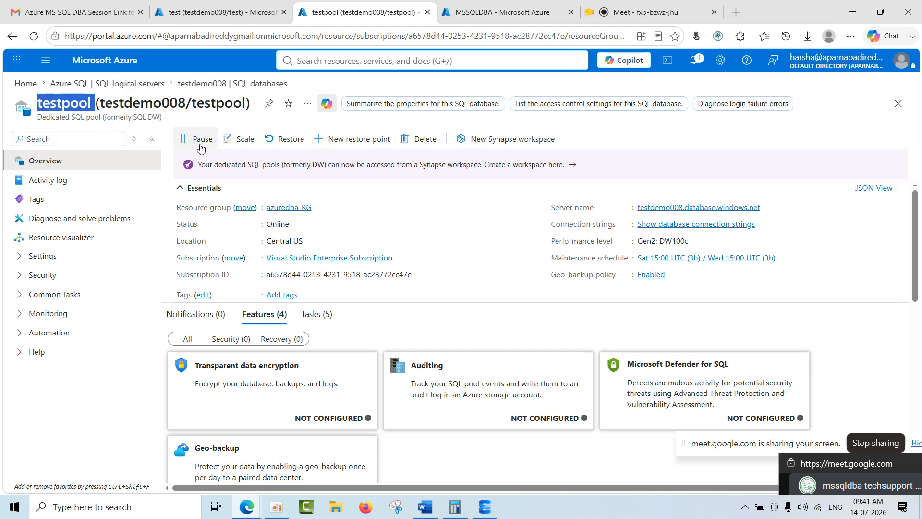
left_click(223, 14)
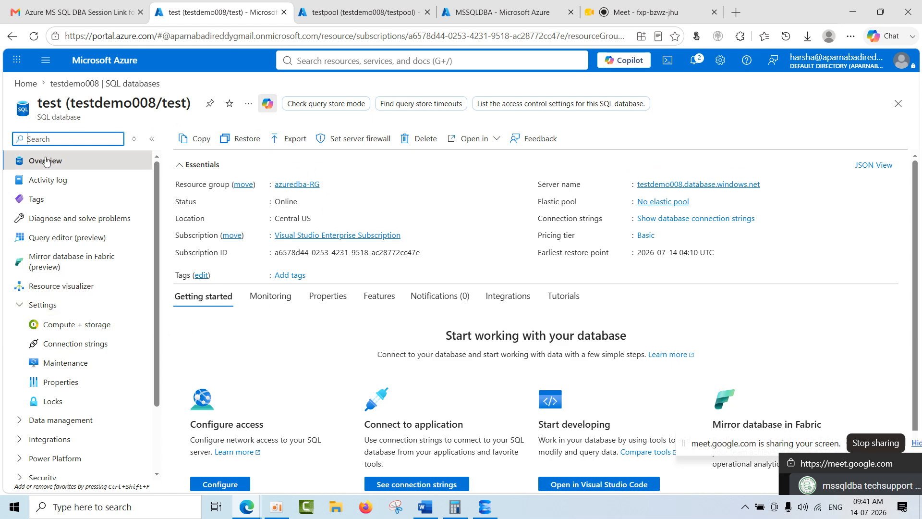
left_click(353, 11)
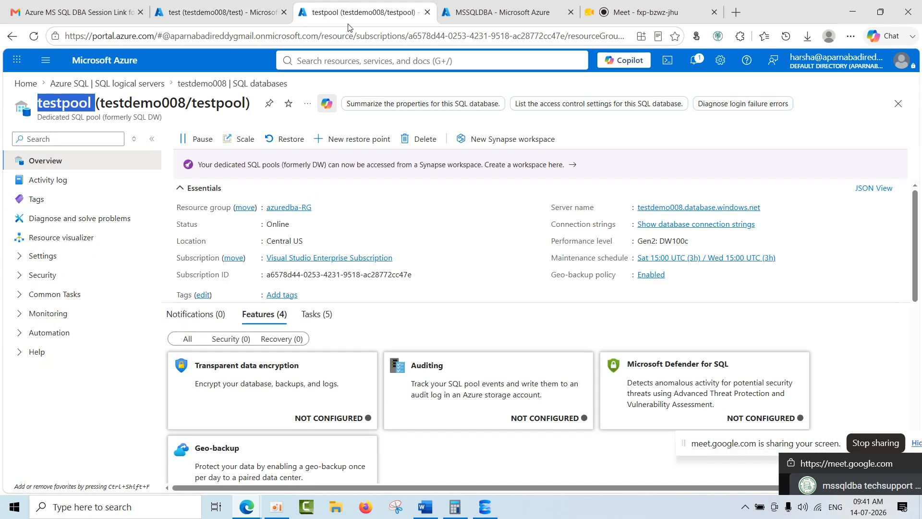
Examine testpool's Workload management and Maintenance schedule settings, and compare them with the test database's resource menu.
left_click(53, 257)
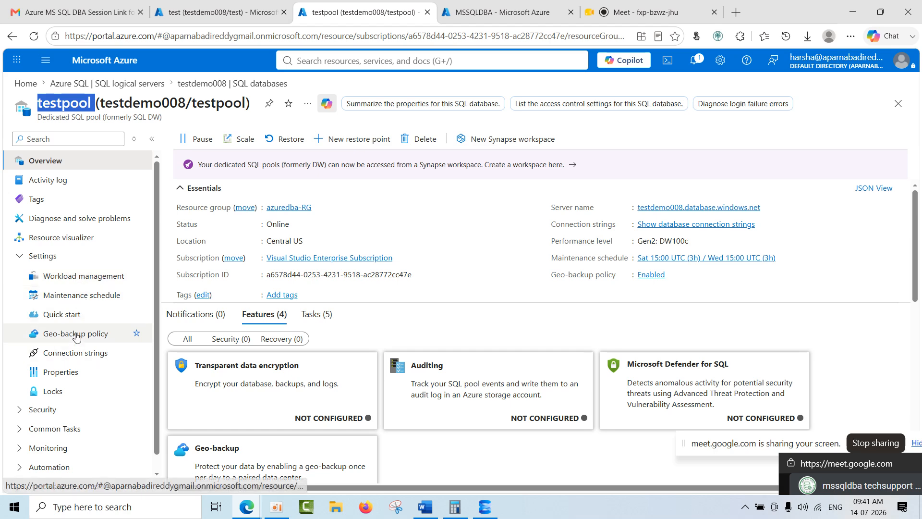
left_click(81, 283)
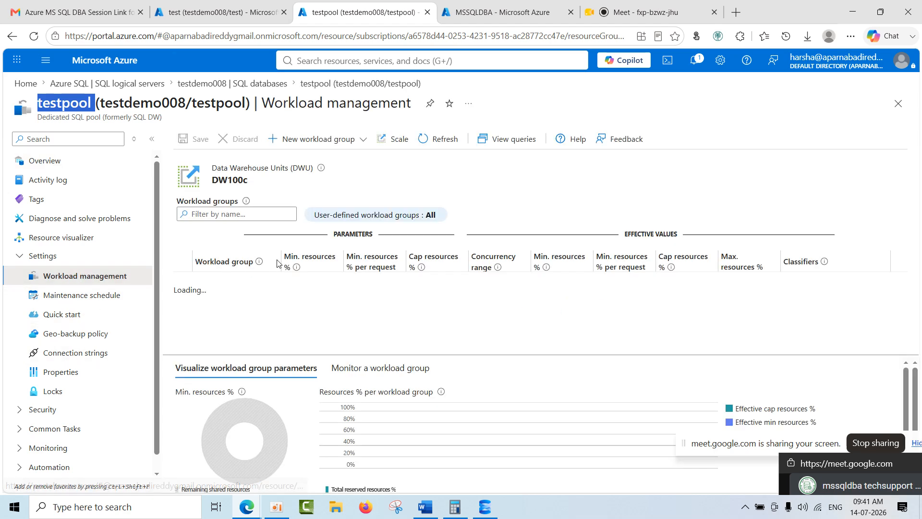
left_click(82, 298)
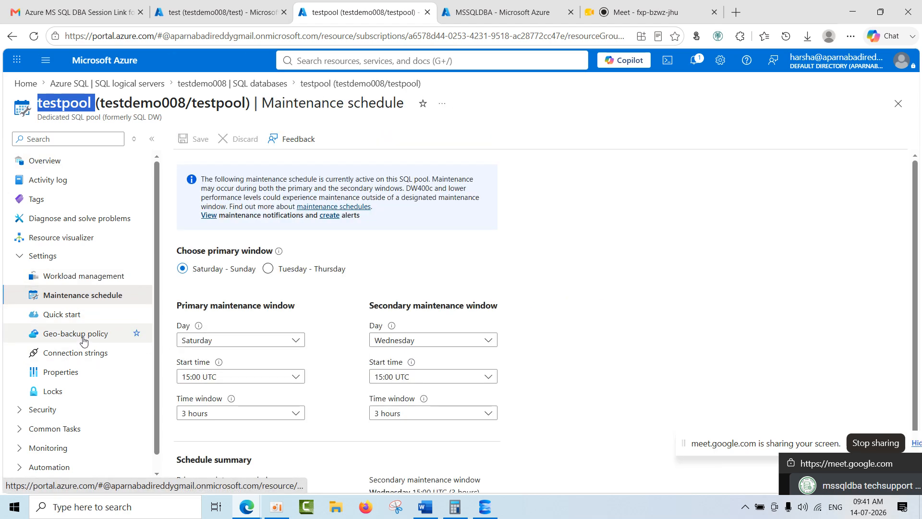
left_click(218, 12)
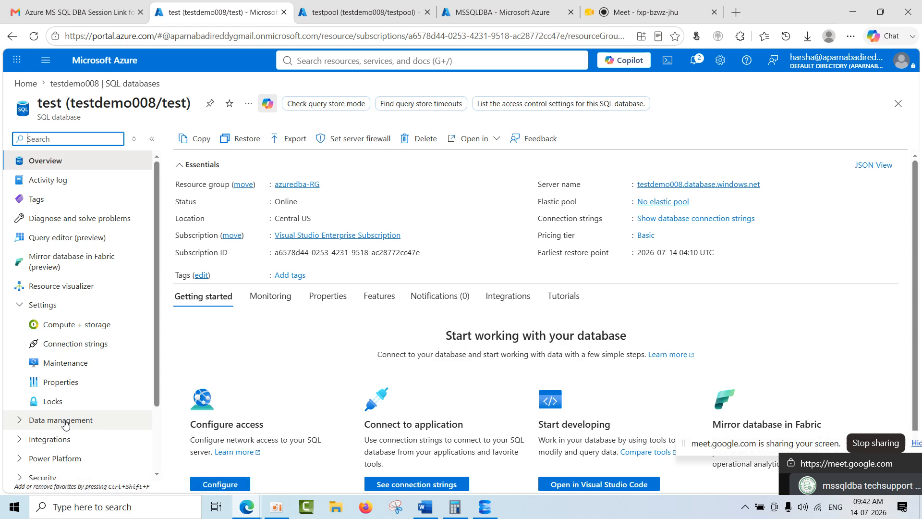
scroll(67, 423, "down", 3)
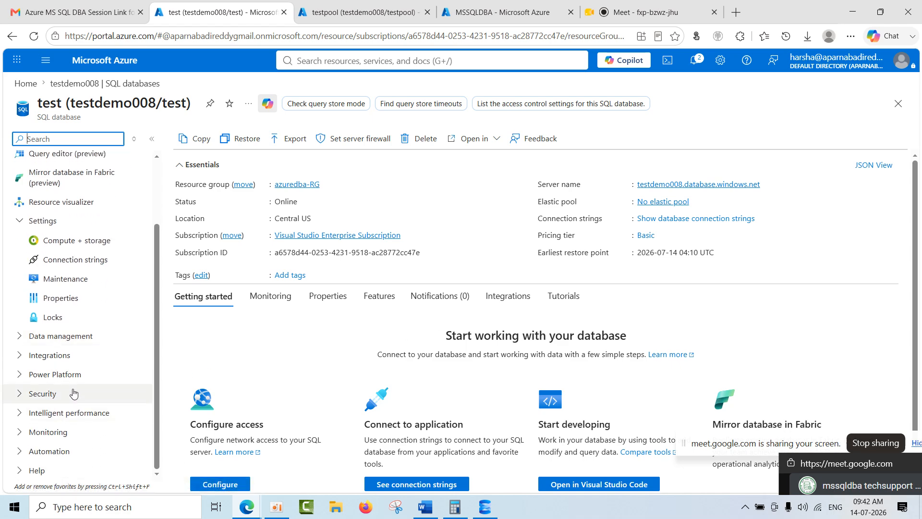
Return to testpool's overview and try to delete the pool, confirming with the copied database name testpool.
left_click(353, 15)
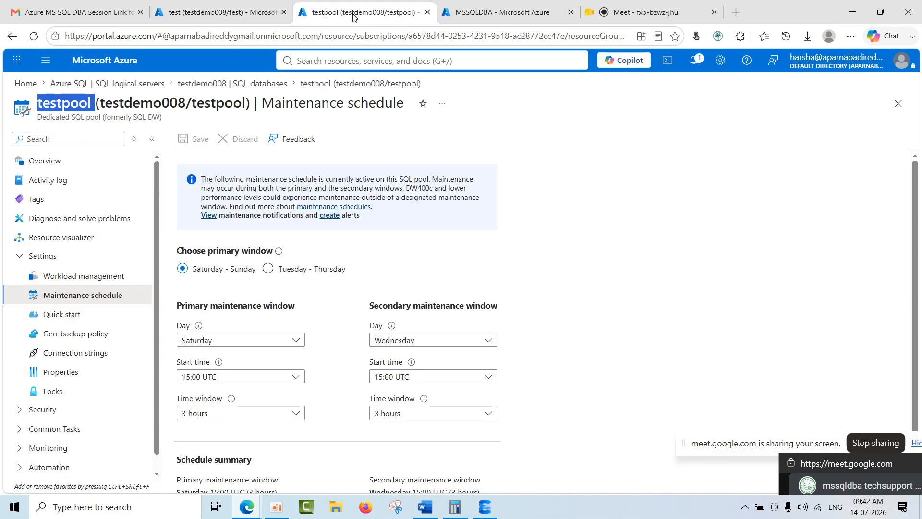
left_click(59, 162)
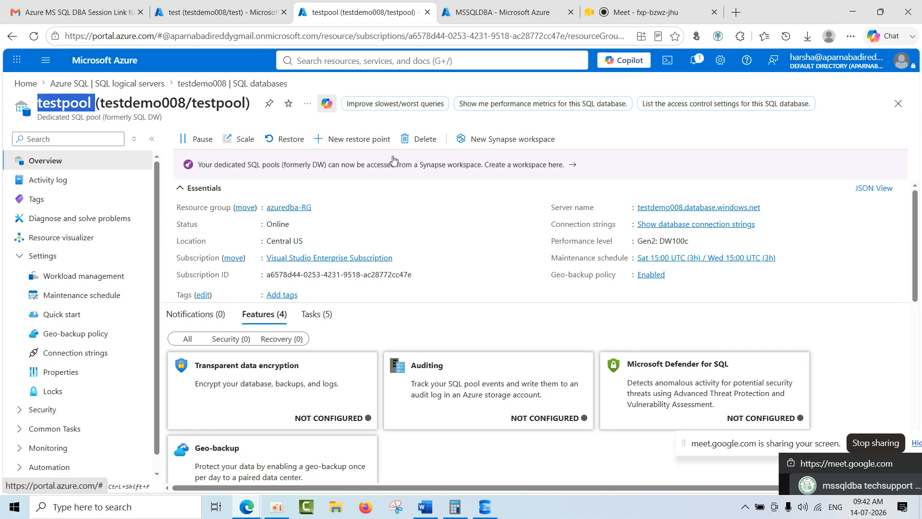
right_click(95, 105)
left_click(128, 132)
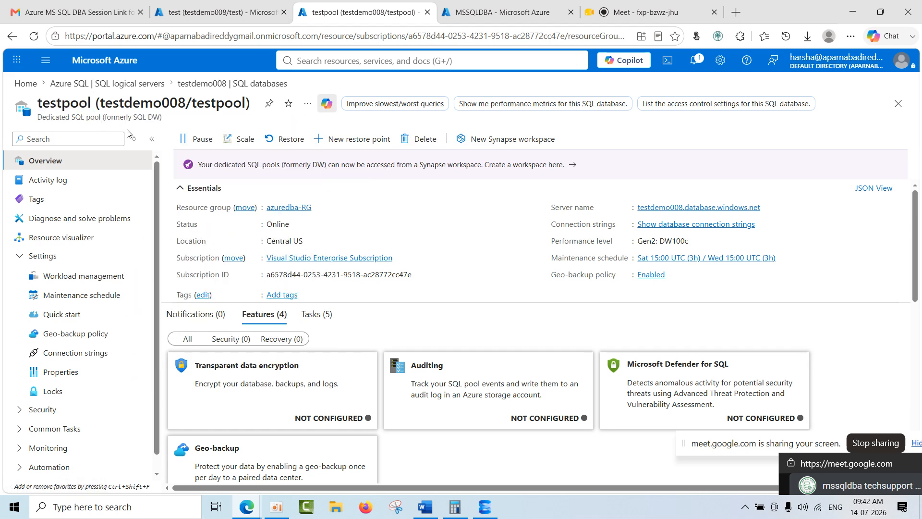
double_click(62, 104)
key("ctrl+c")
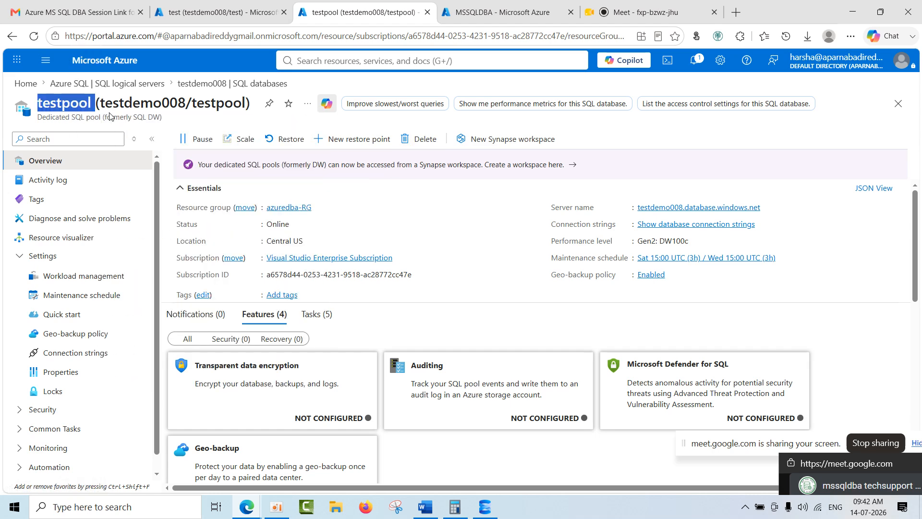
left_click(422, 139)
key("ctrl+v")
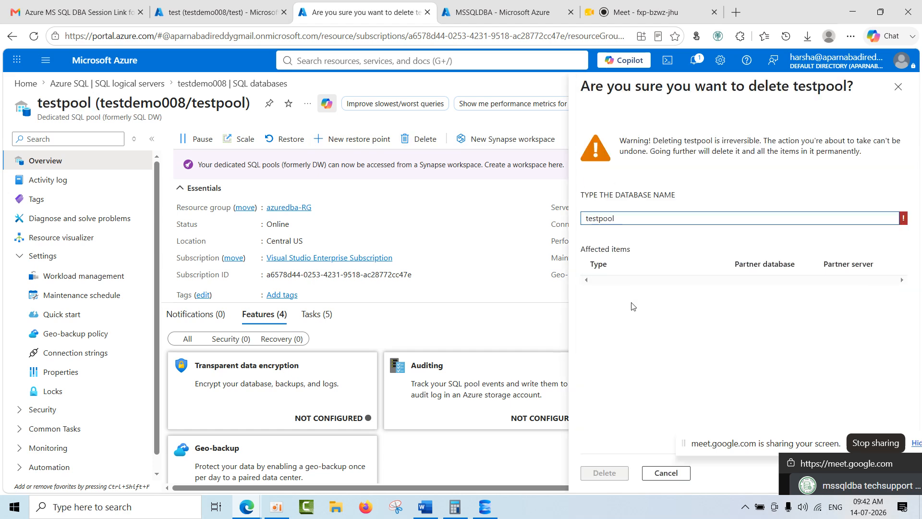
left_click(608, 473)
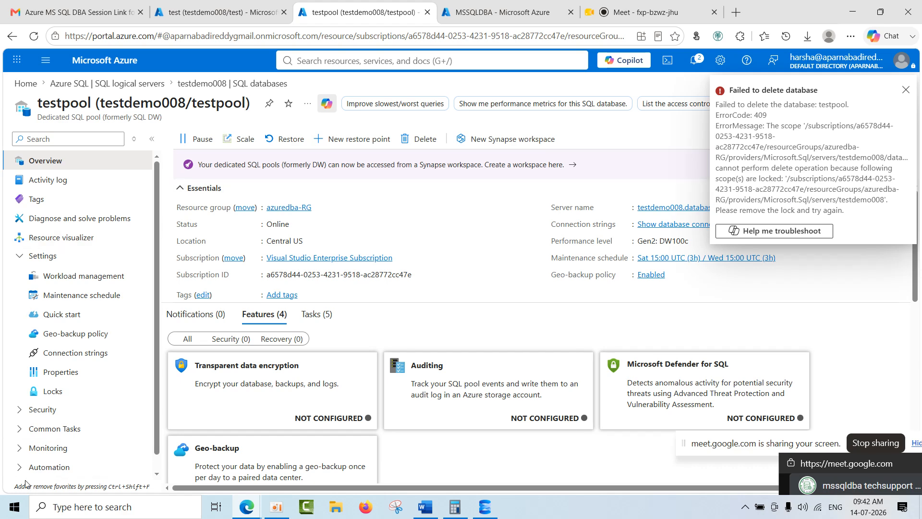
Examine testpool's locks, the parent resource note and the lock's delete option, and return to the pool's overview.
left_click(57, 392)
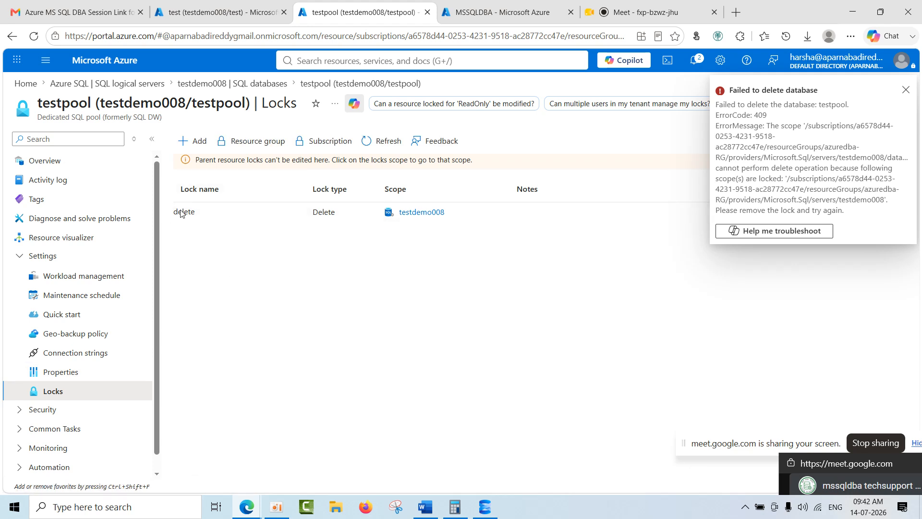
left_click_drag(199, 160, 485, 164)
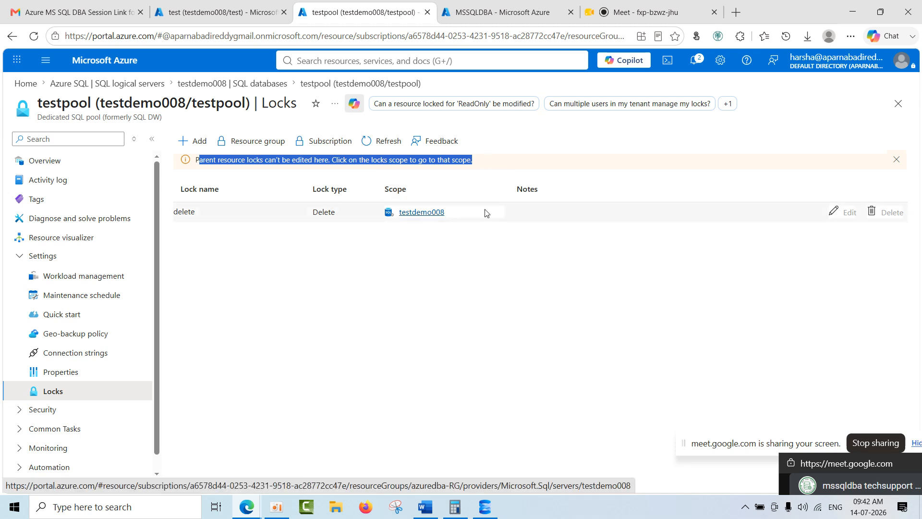
double_click(888, 213)
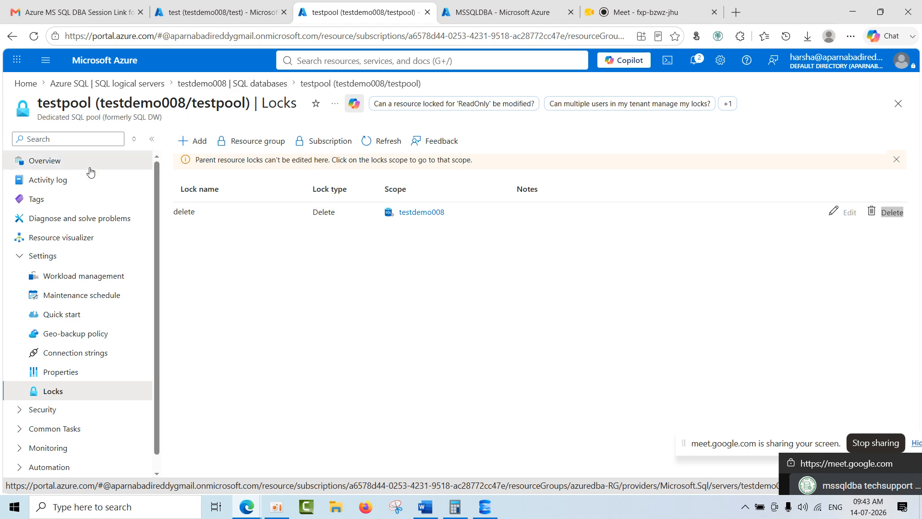
left_click(90, 168)
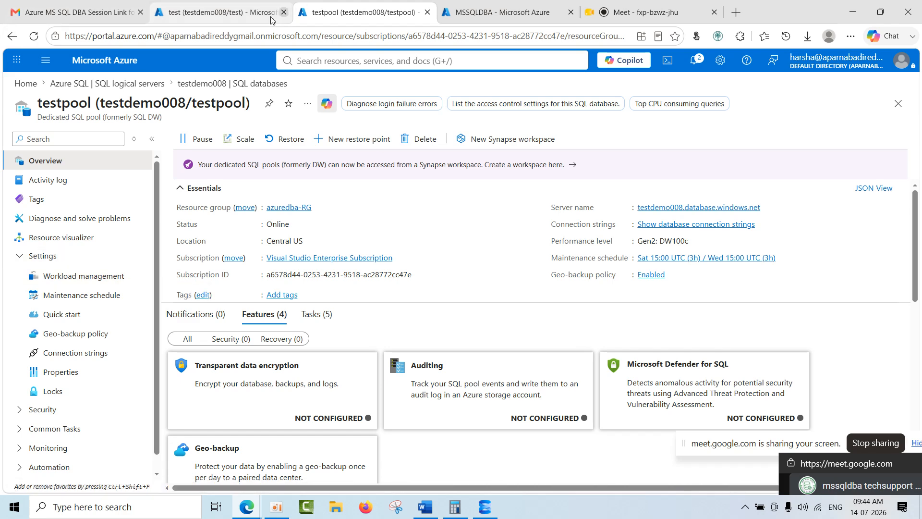
Open the testdemo008 server from the test database's overview and delete the server's lock named delete.
left_click(218, 12)
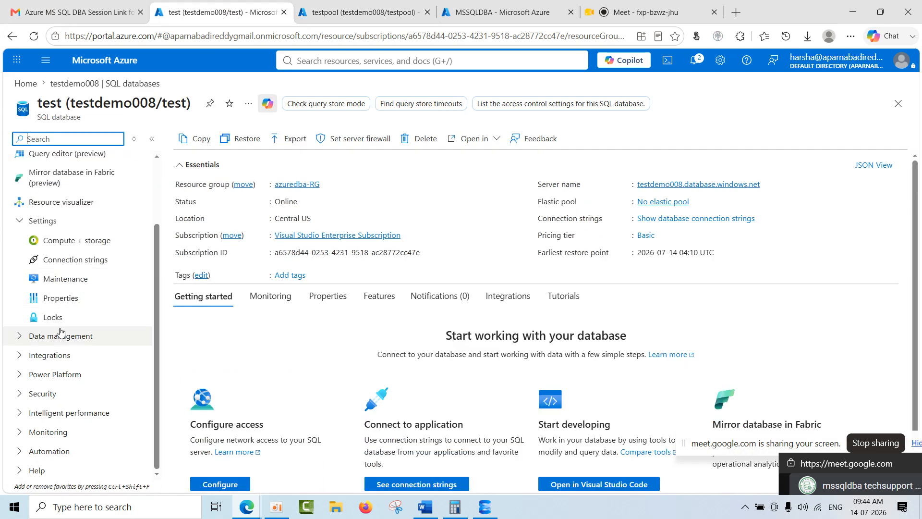
left_click(687, 185)
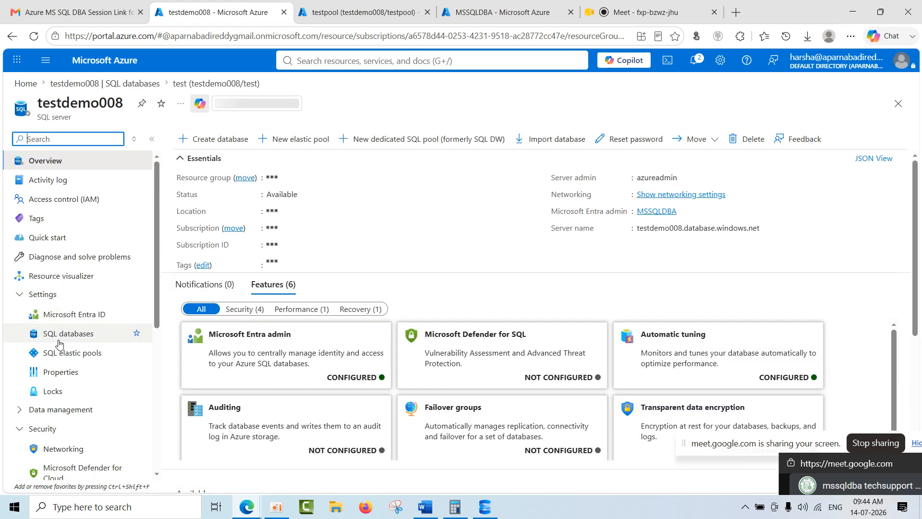
scroll(76, 410, "down", 3)
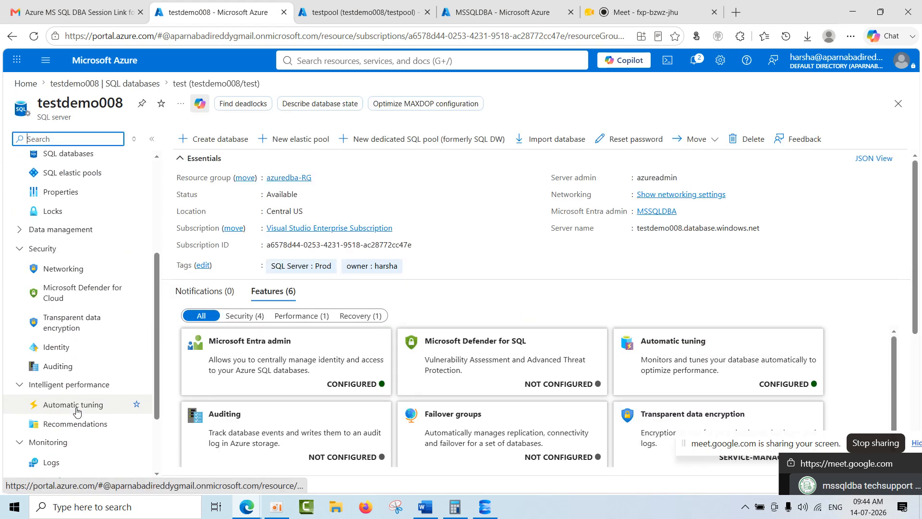
left_click(67, 211)
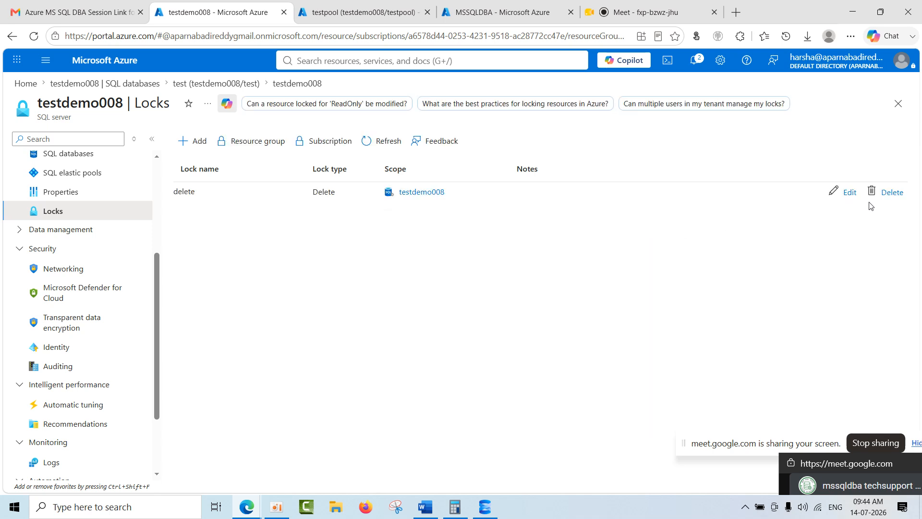
left_click(893, 192)
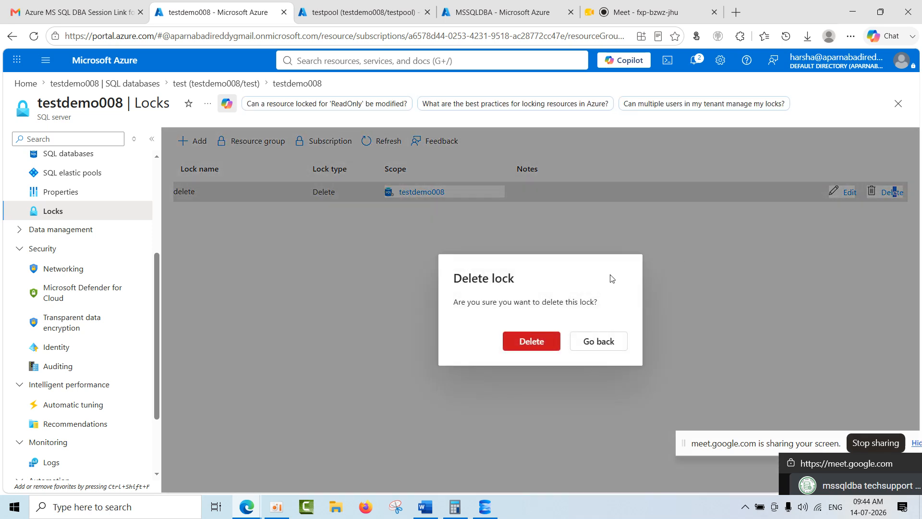
left_click(539, 345)
Reload the testpool overview and try to delete the pool, confirming with the database name testpool.
left_click(365, 12)
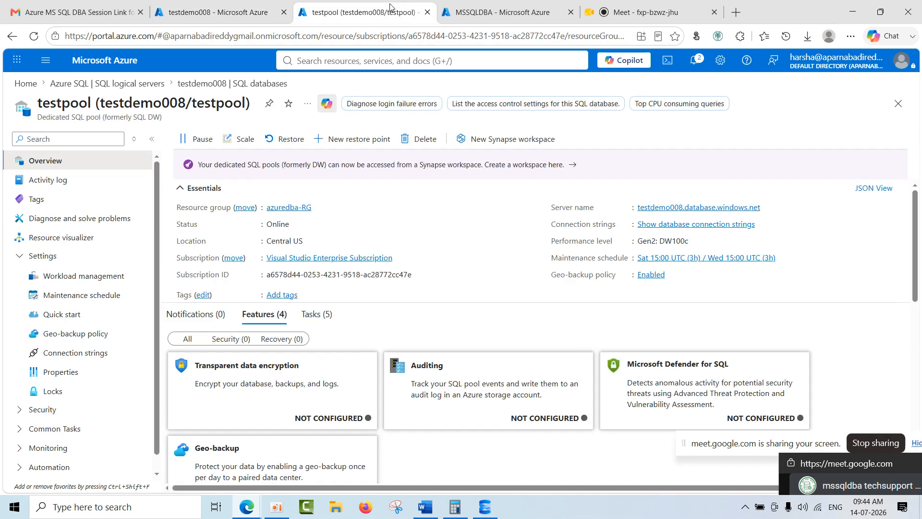
left_click(34, 37)
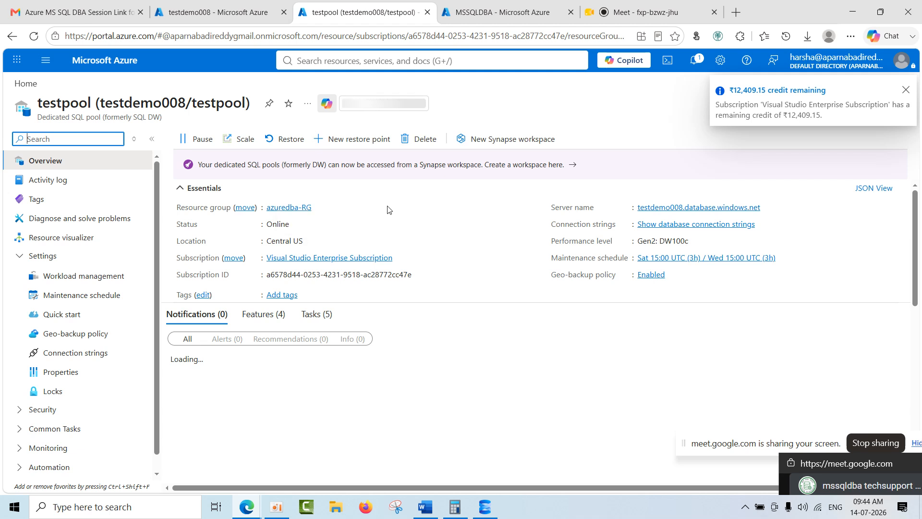
left_click(422, 145)
left_click(421, 143)
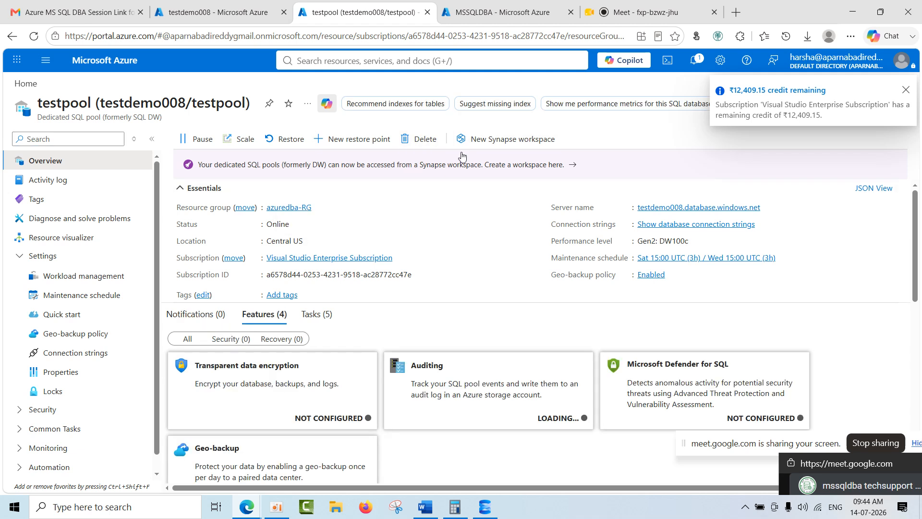
double_click(65, 103)
key("ctrl+c")
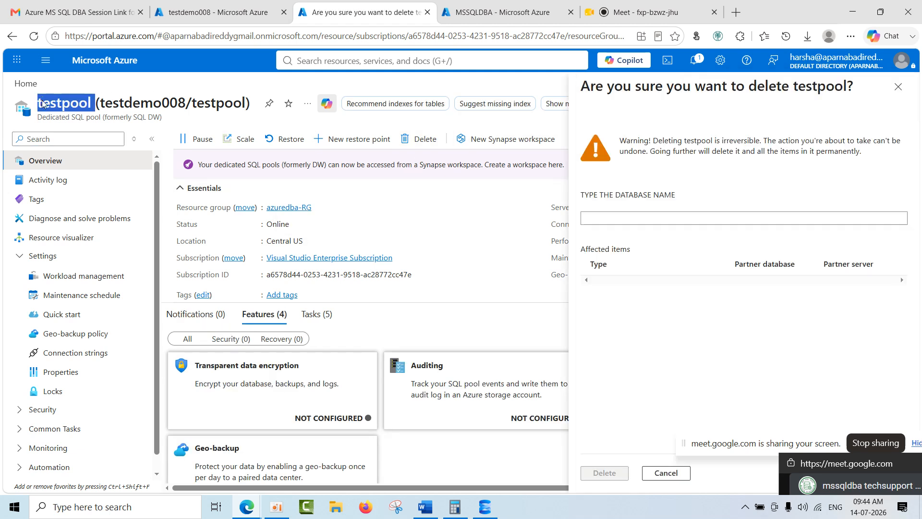
left_click(581, 221)
key("ctrl+v")
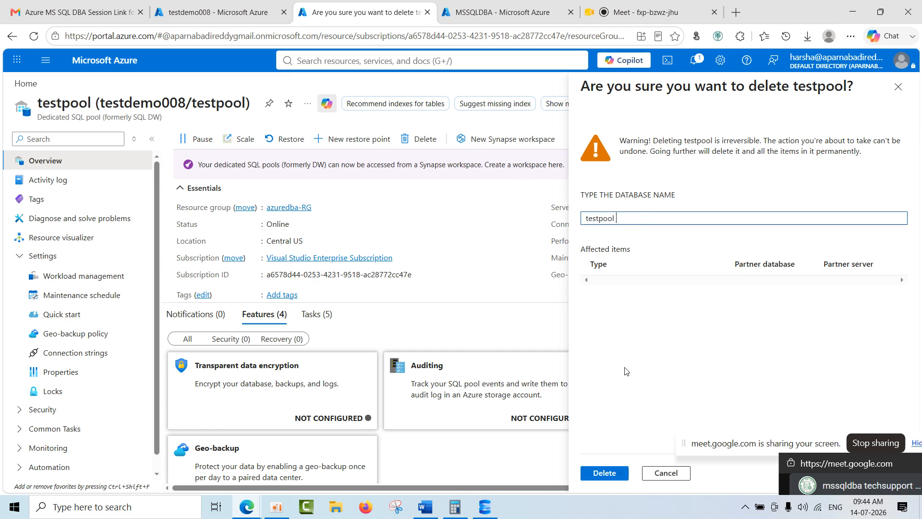
left_click(617, 474)
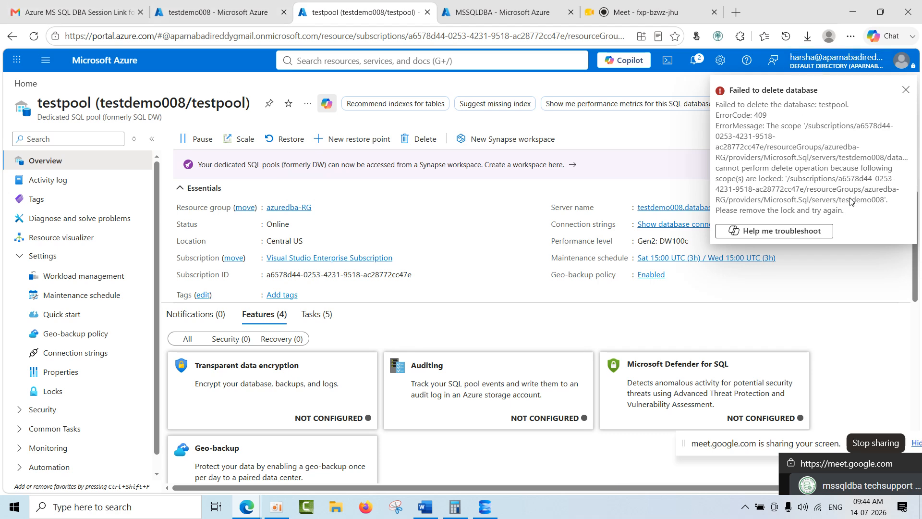
left_click(905, 90)
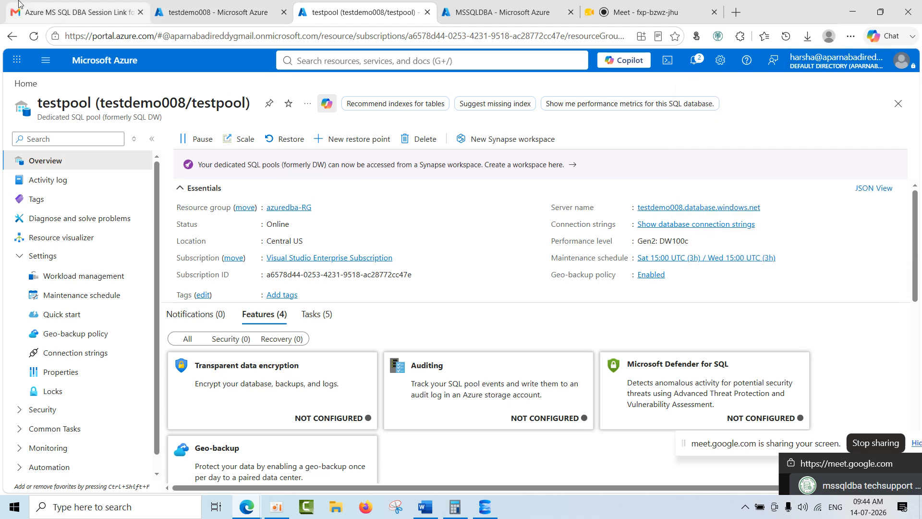
Reload testpool, find its locks by searching its resource menu for locks, check them, and return to the overview.
left_click(33, 37)
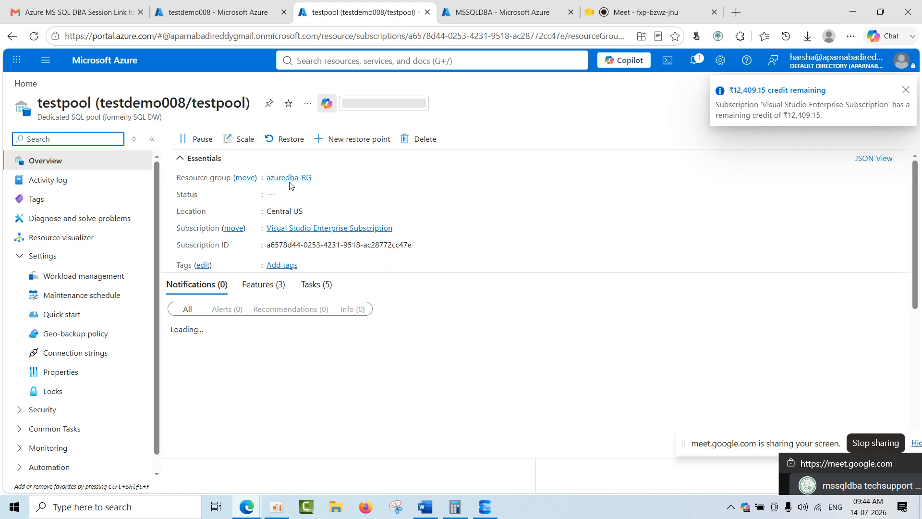
type("lock")
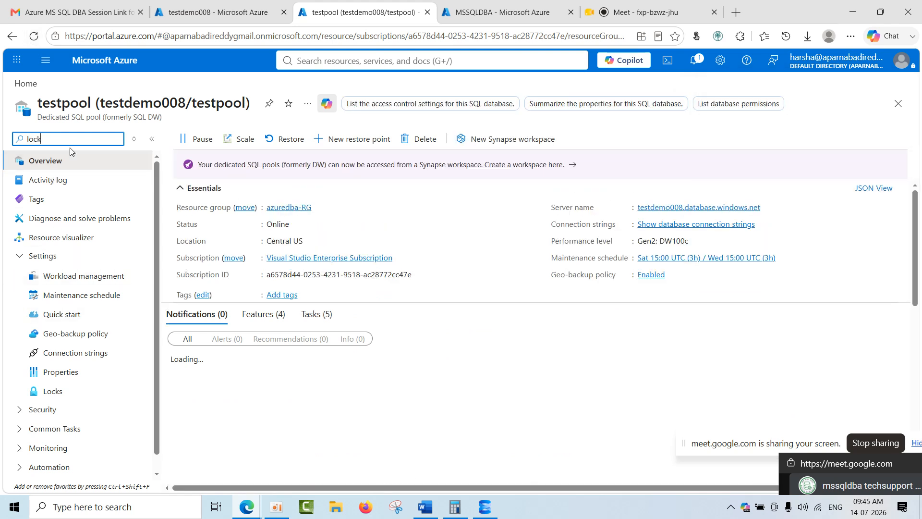
type("s")
left_click(69, 181)
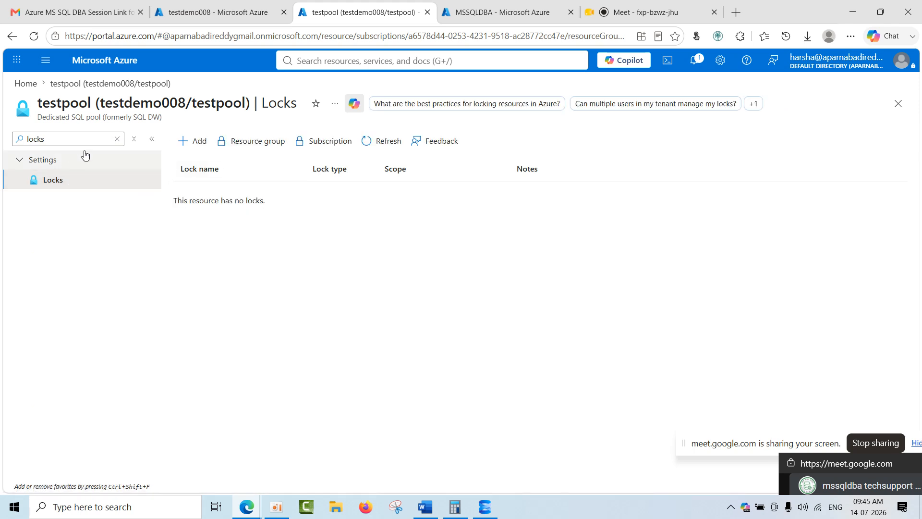
left_click(116, 139)
left_click(17, 160)
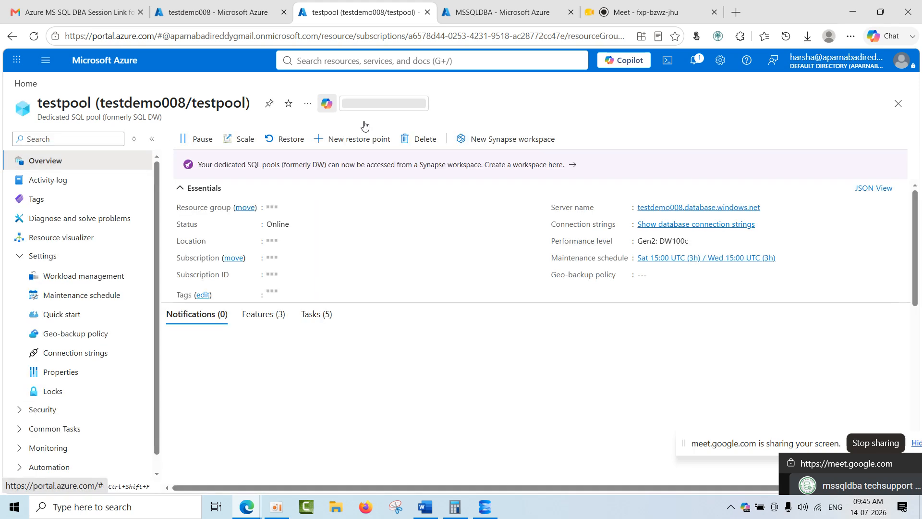
Delete the testpool dedicated SQL pool, confirming with the database name testpool, and go to the portal's home page.
left_click(419, 139)
key("ctrl+v")
left_click(611, 474)
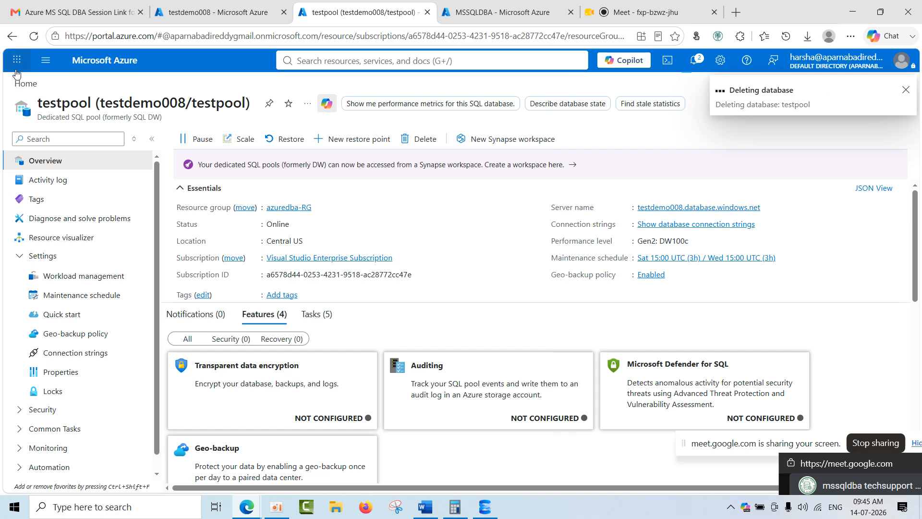
left_click(28, 84)
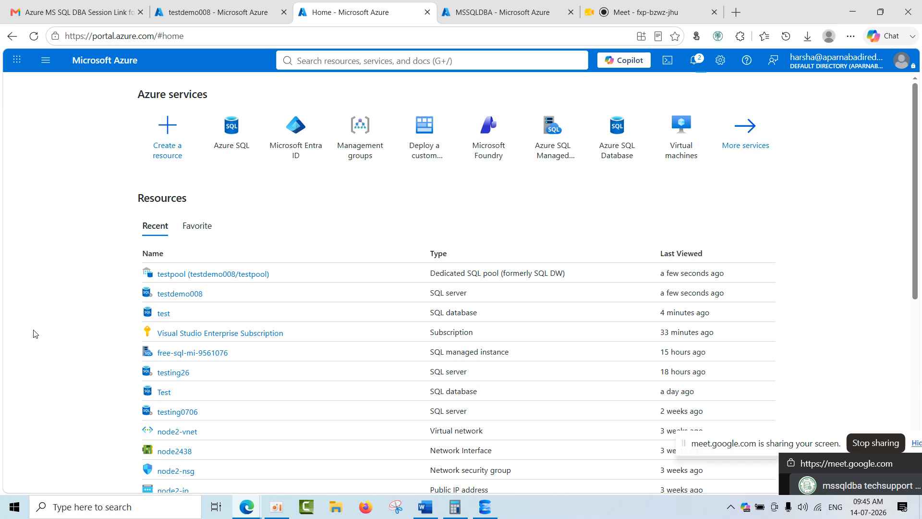
Open Notepad and write the note "by that time:No .. this 3 year back".
left_click(62, 506)
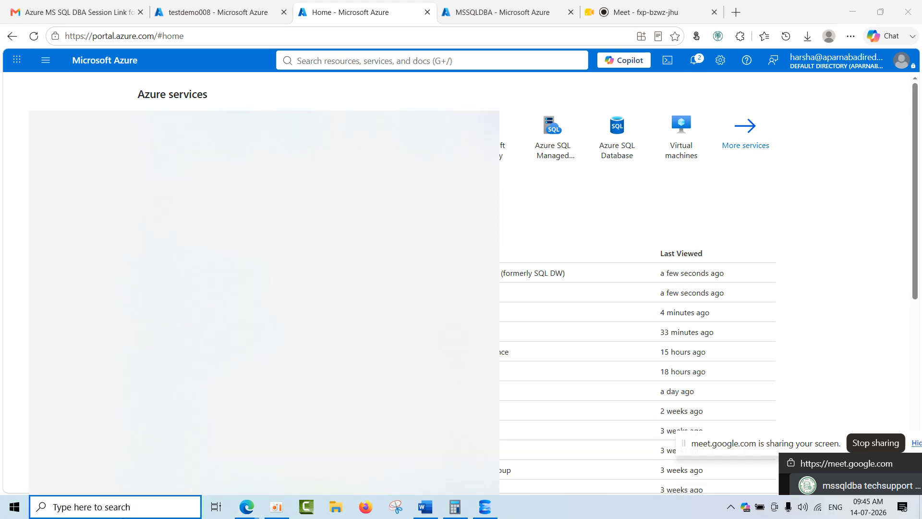
type("note")
left_click(56, 183)
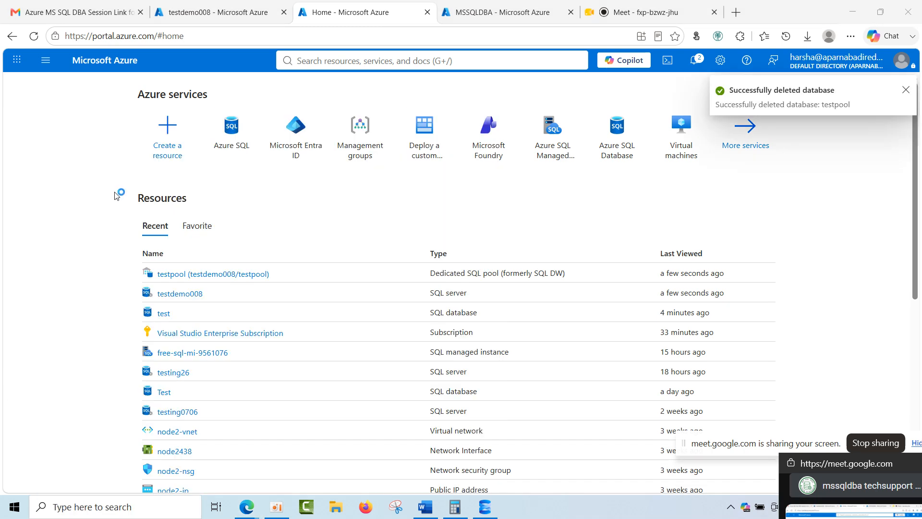
type("by th")
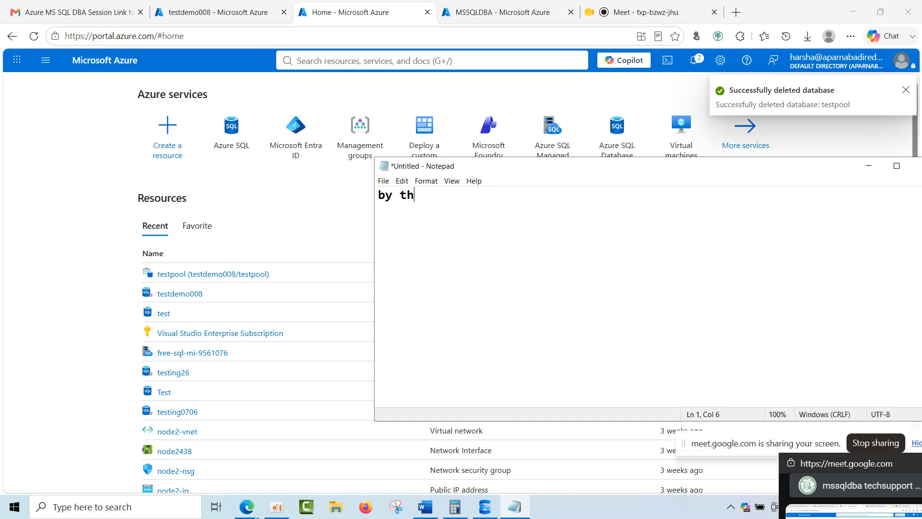
type("at time:")
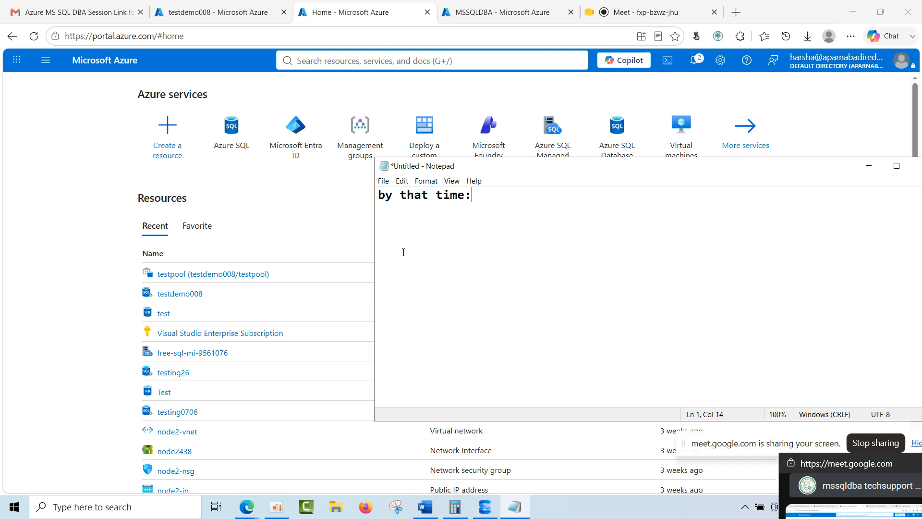
type("No .. this ")
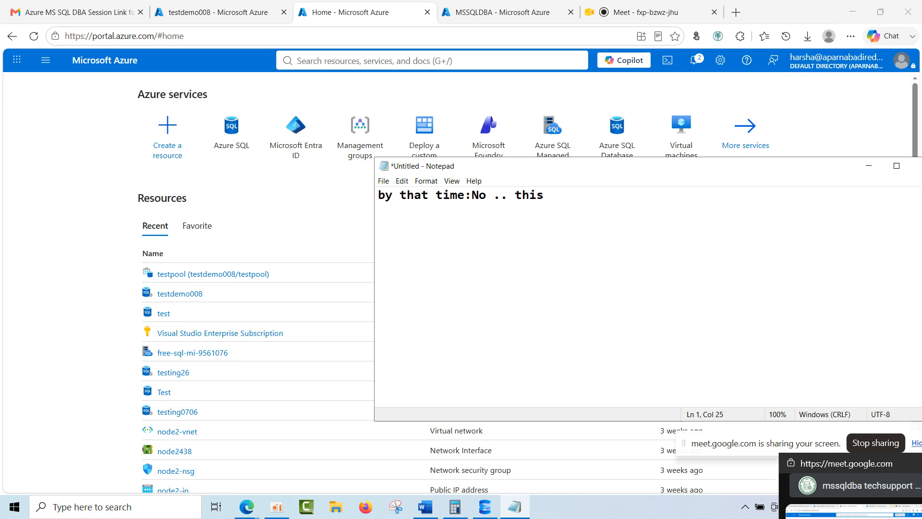
type("3 year back")
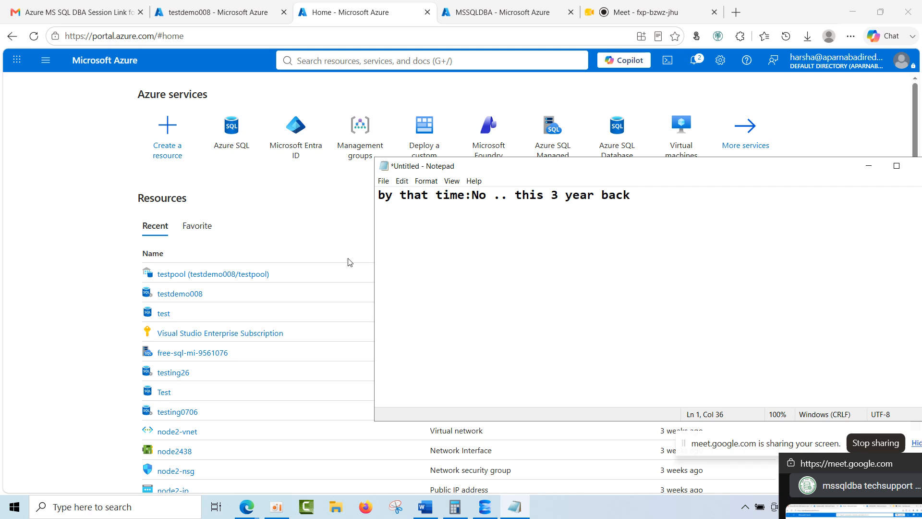
left_click_drag(646, 200, 377, 201)
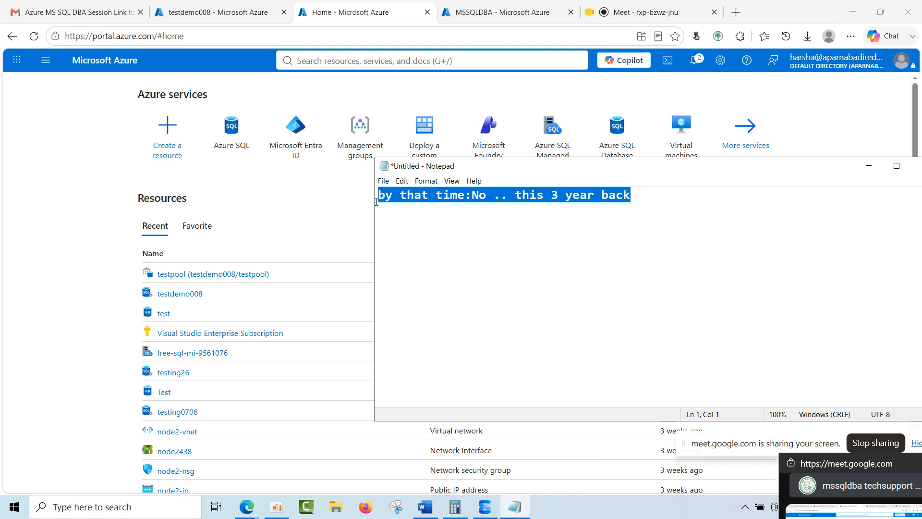
left_click(482, 235)
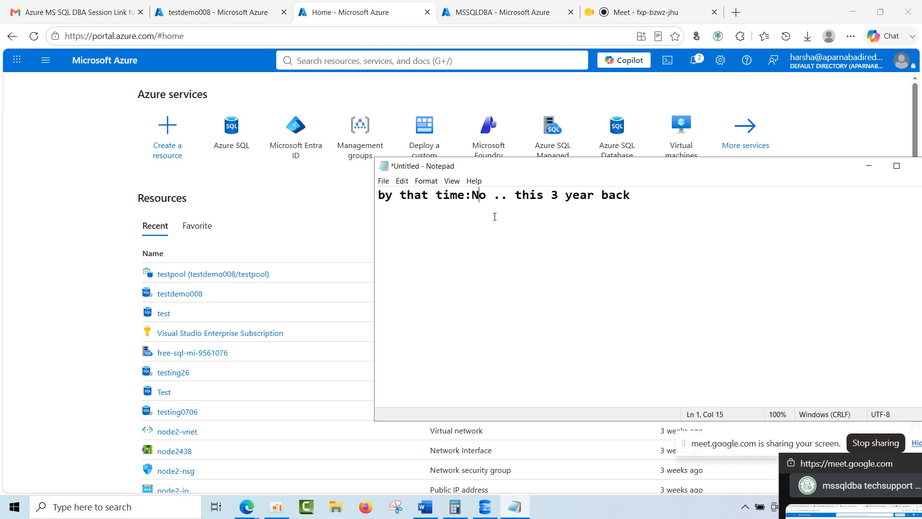
Return to the Azure portal, list the Azure SQL databases and examine the overview of Test (testing26/Test).
left_click(30, 302)
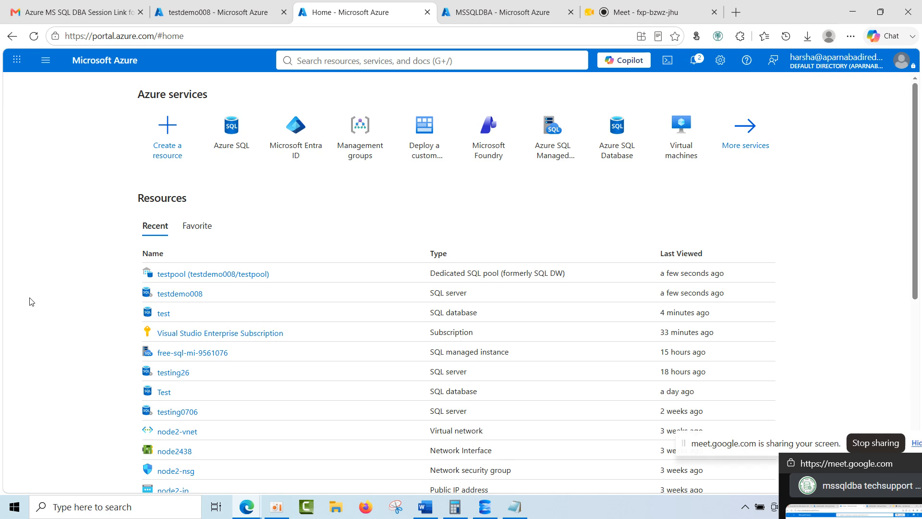
mouse_move(233, 154)
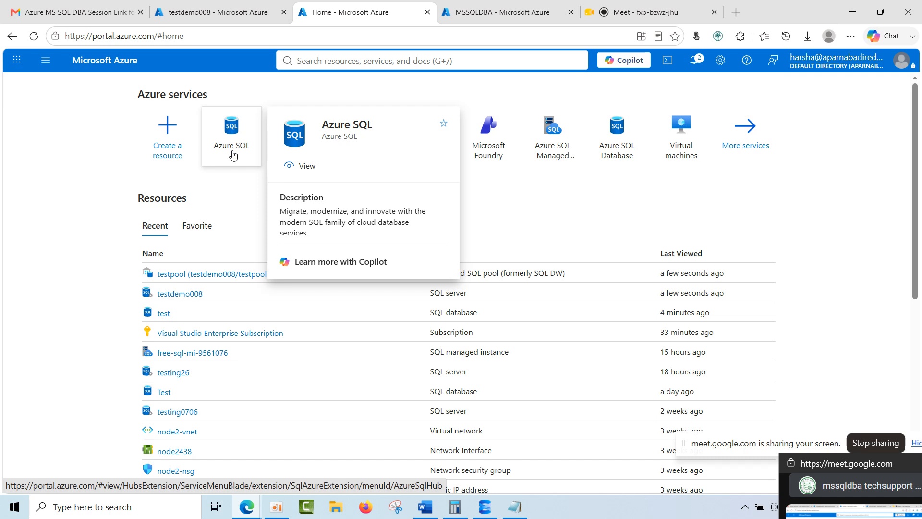
left_click(233, 154)
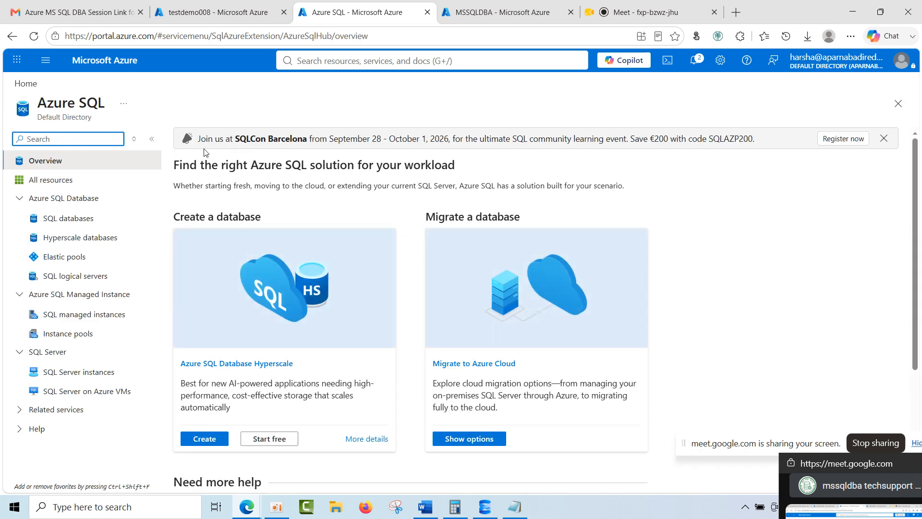
left_click(84, 283)
left_click(87, 219)
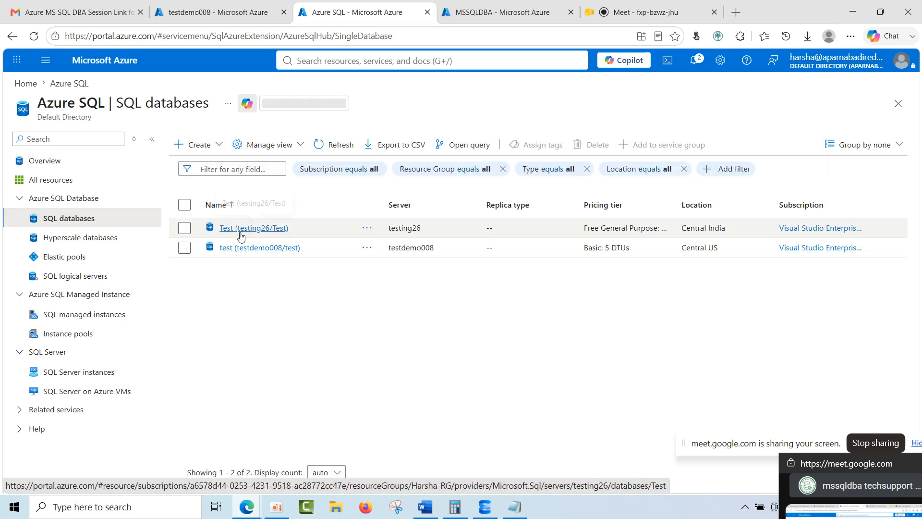
left_click(239, 229)
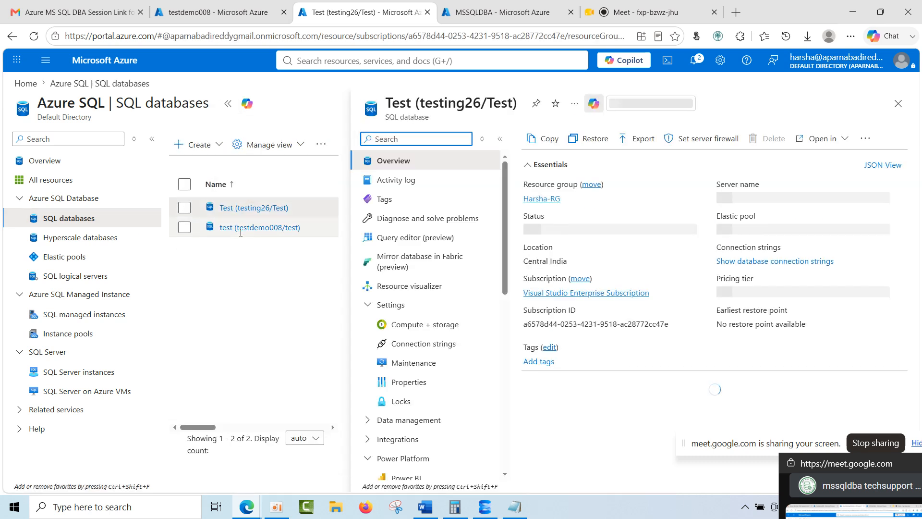
scroll(444, 333, "down", 4)
scroll(444, 335, "up", 4)
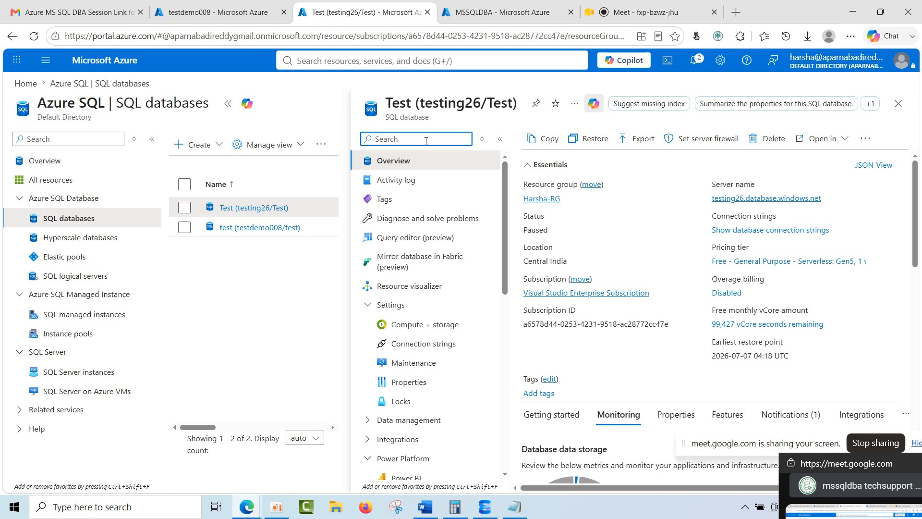
Search the Test database's settings for maint, and examine its Maintenance page with the Azure SQL service menu collapsed.
type("maint")
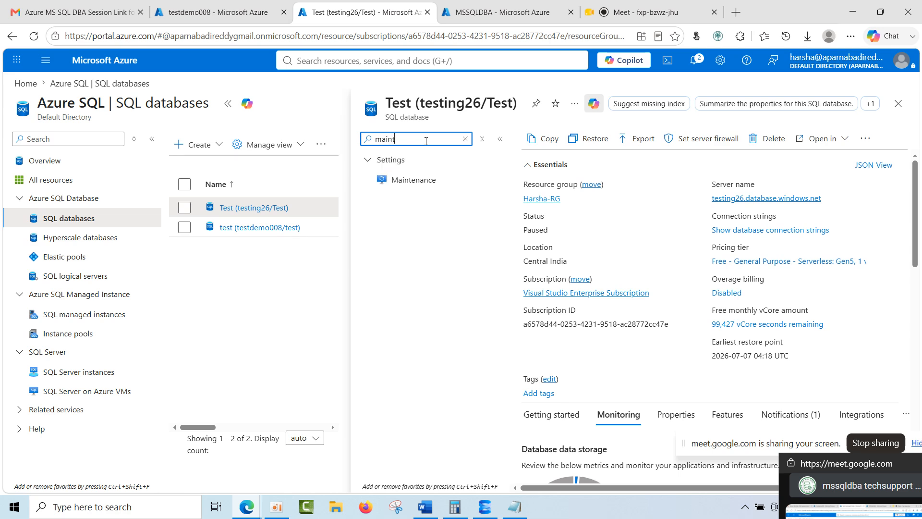
left_click(449, 180)
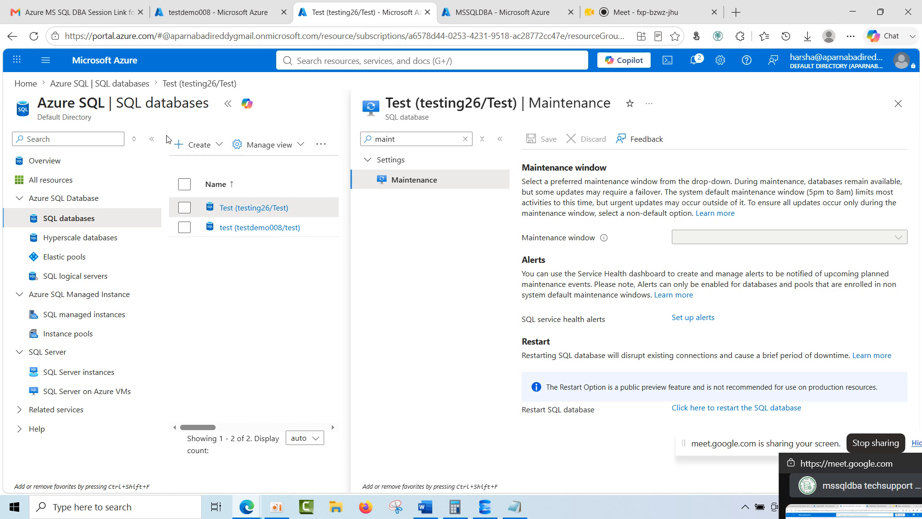
left_click(152, 139)
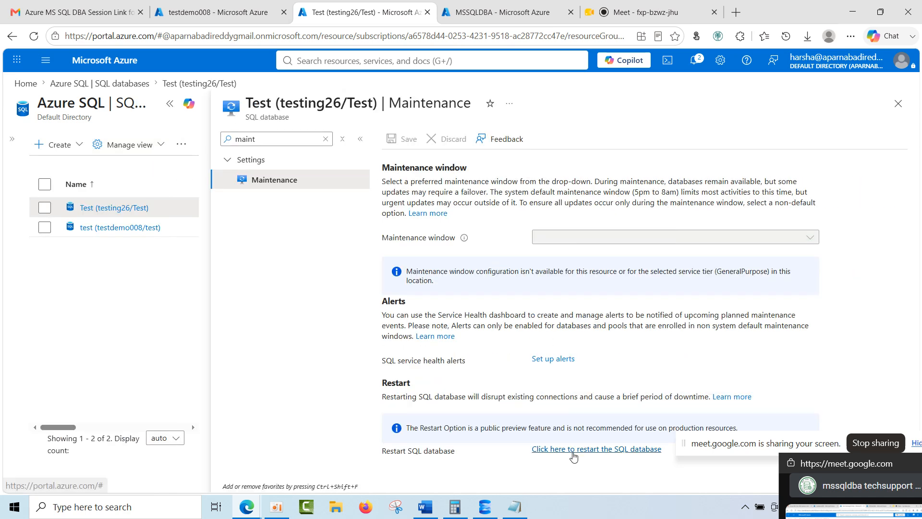
Review the note in Notepad, and return to the portal's SQL databases list by closing Test's Maintenance page.
left_click(514, 506)
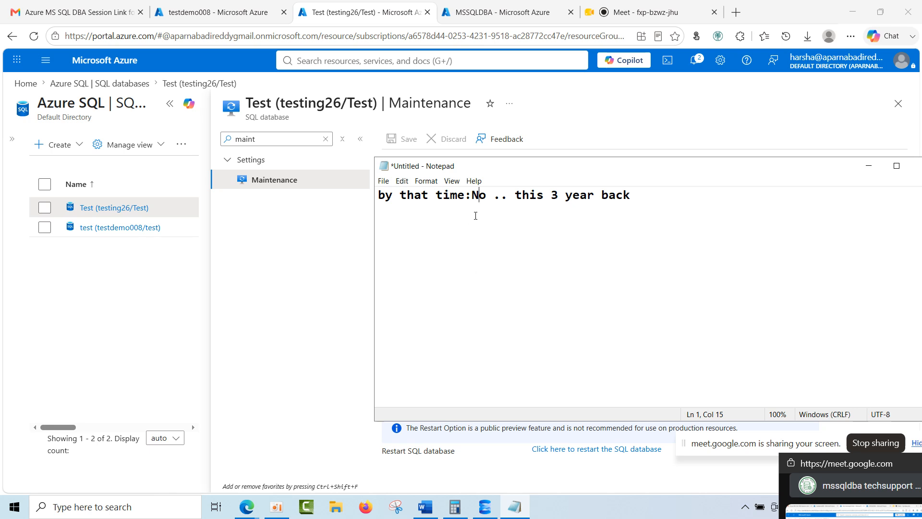
left_click_drag(464, 195, 362, 196)
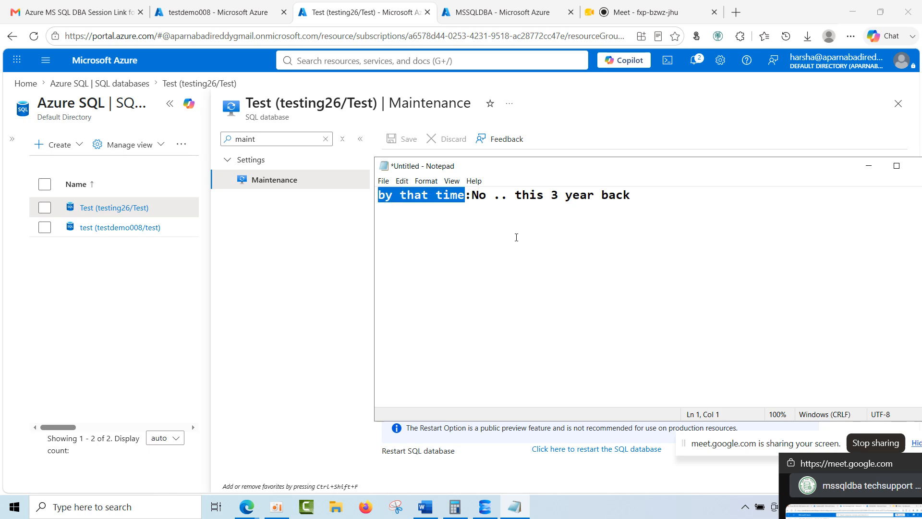
left_click(516, 237)
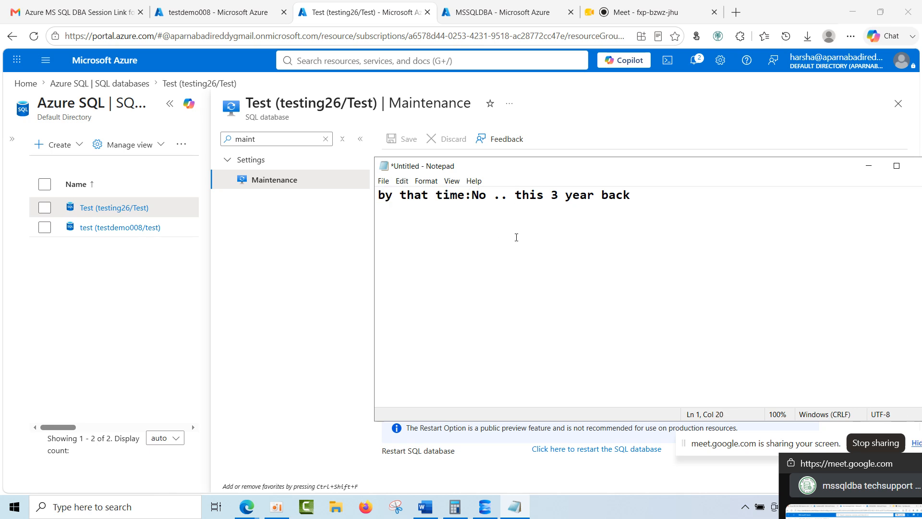
left_click_drag(647, 172, 504, 166)
left_click(726, 158)
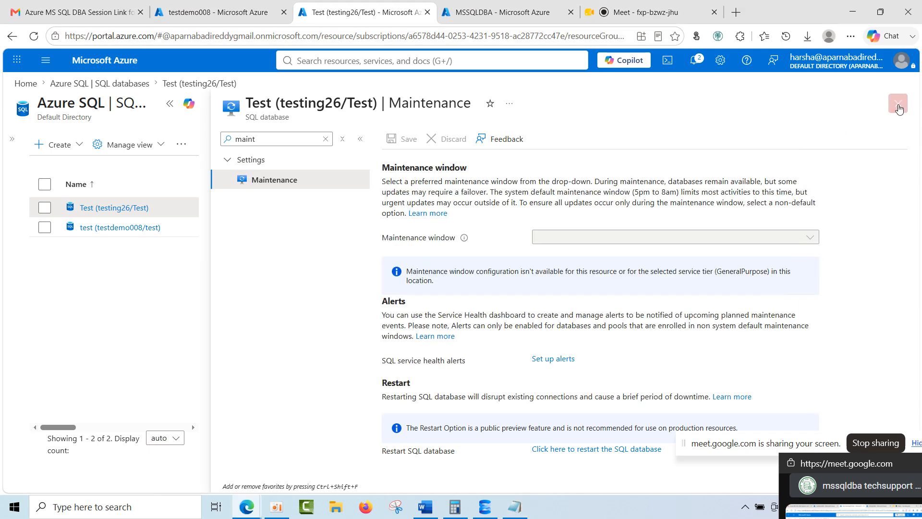
left_click(898, 108)
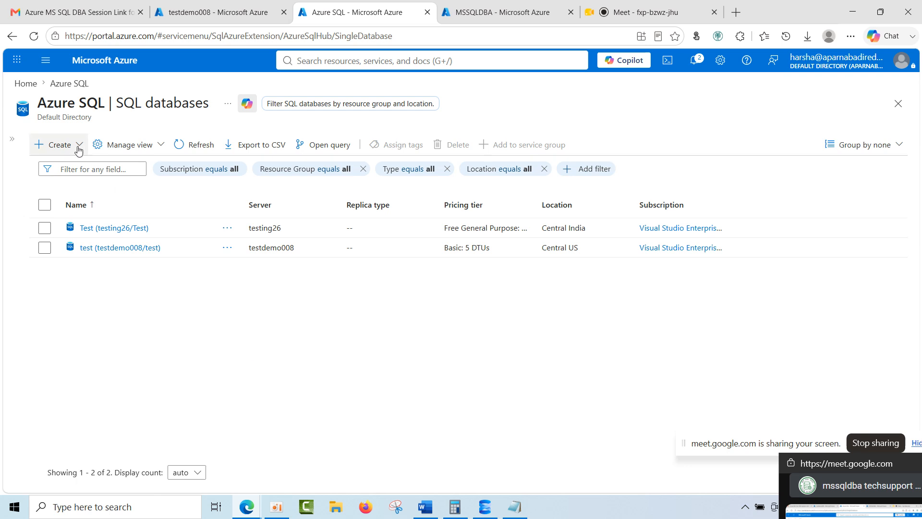
Go to the portal home page, look at the Azure SQL service overview, and return to the home page.
left_click(30, 89)
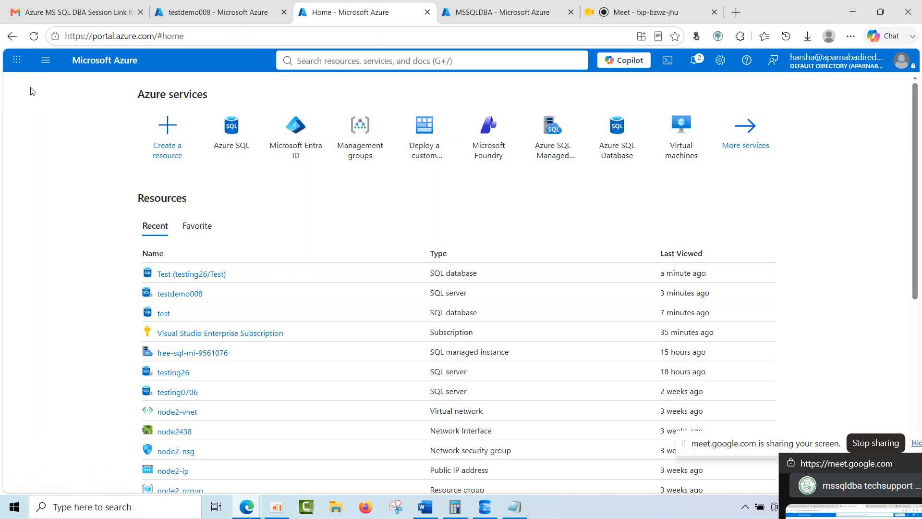
left_click(246, 139)
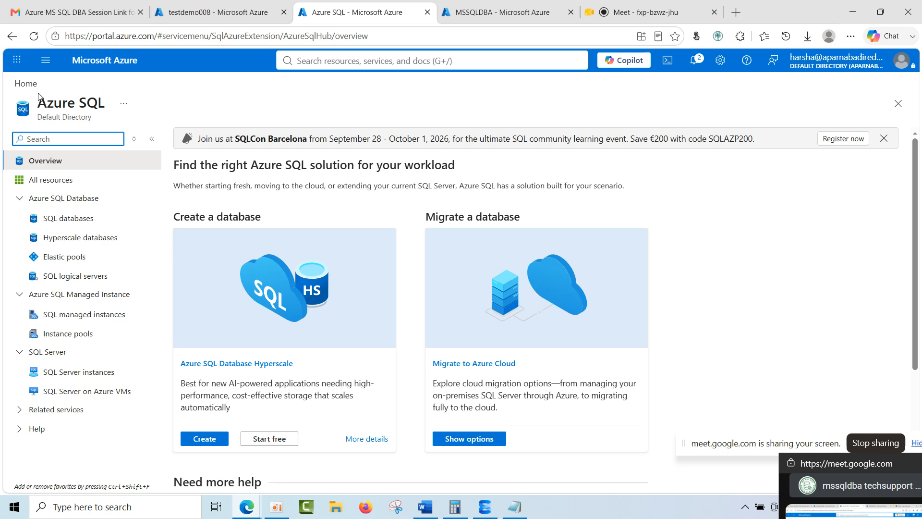
left_click(26, 85)
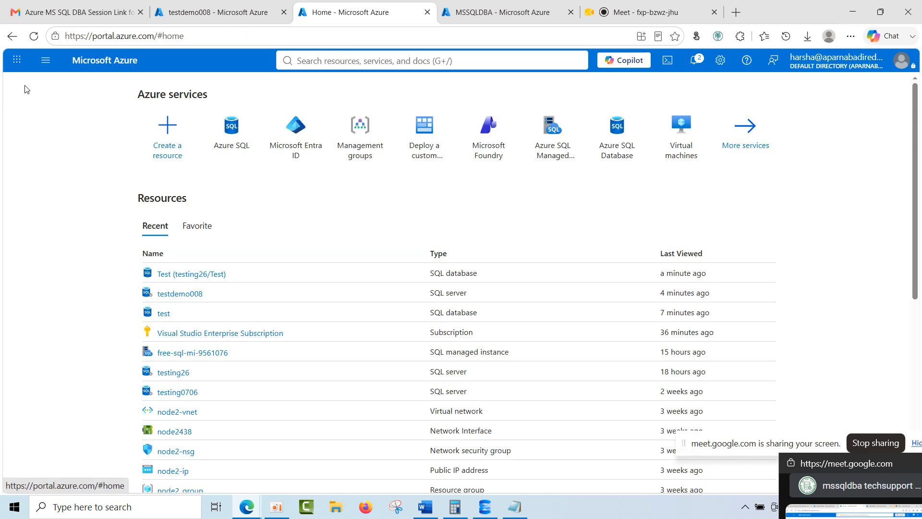
Open the testdemo008 SQL server and examine its Backups page and the edition of testpool under Deleted databases.
left_click(175, 297)
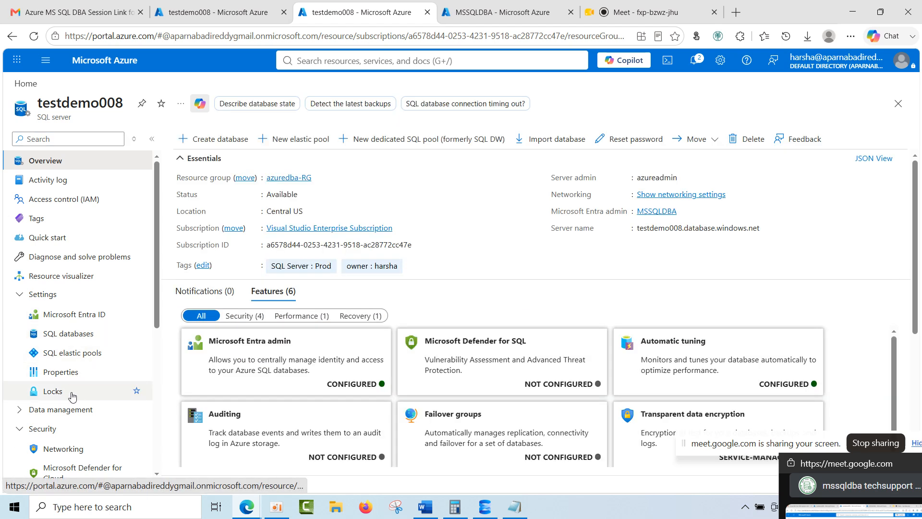
scroll(76, 389, "down", 3)
left_click(65, 296)
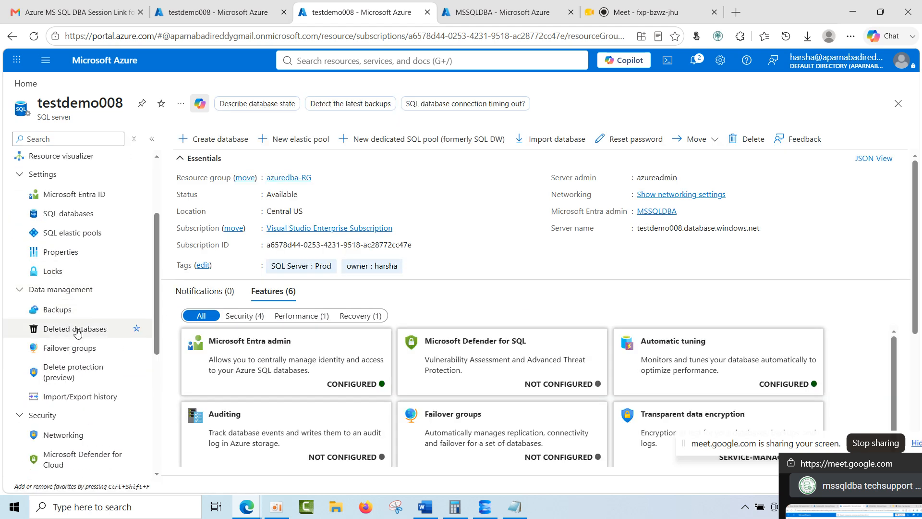
left_click(72, 308)
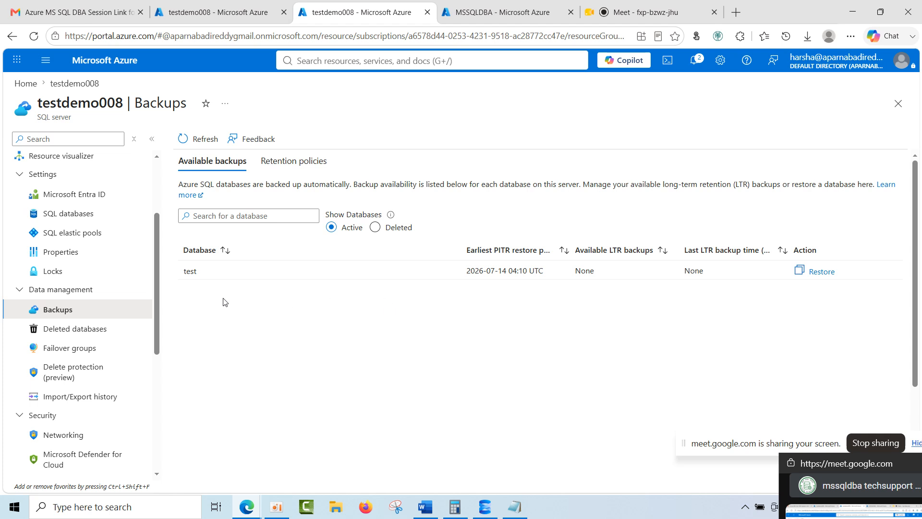
left_click(74, 330)
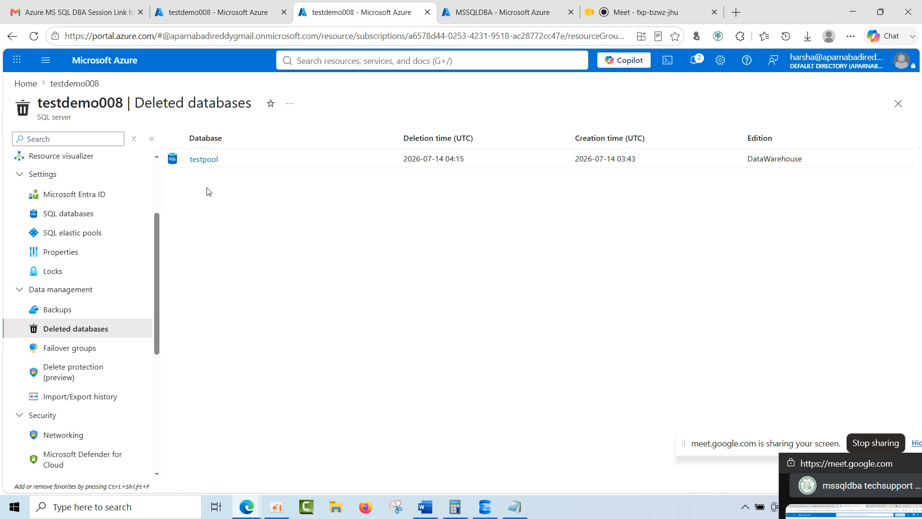
left_click_drag(745, 160, 807, 161)
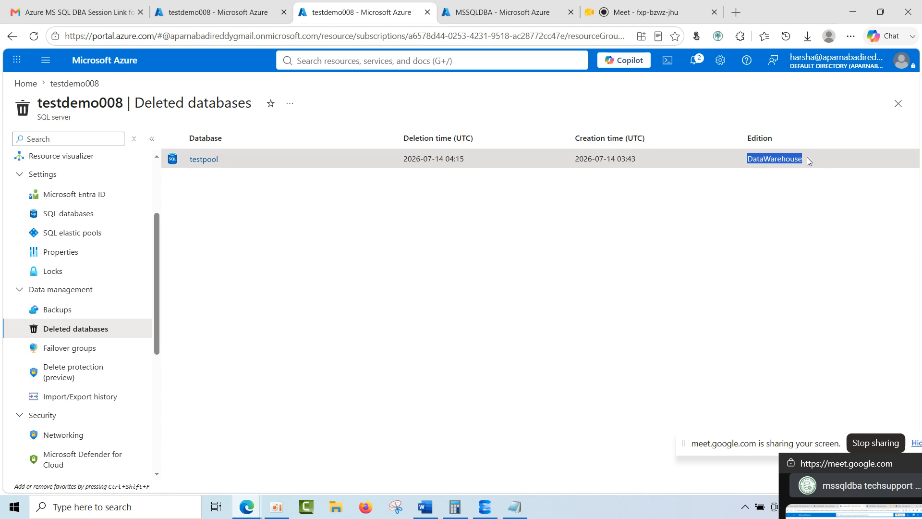
Open Calculator, clear the previous value and calculate 125 × 24.
left_click(454, 506)
left_click(233, 218)
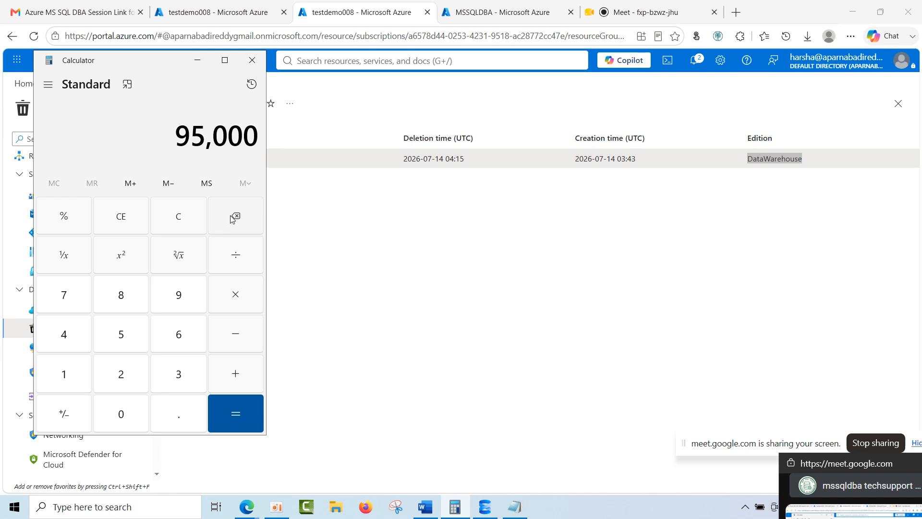
left_click(71, 379)
left_click(123, 378)
left_click(124, 335)
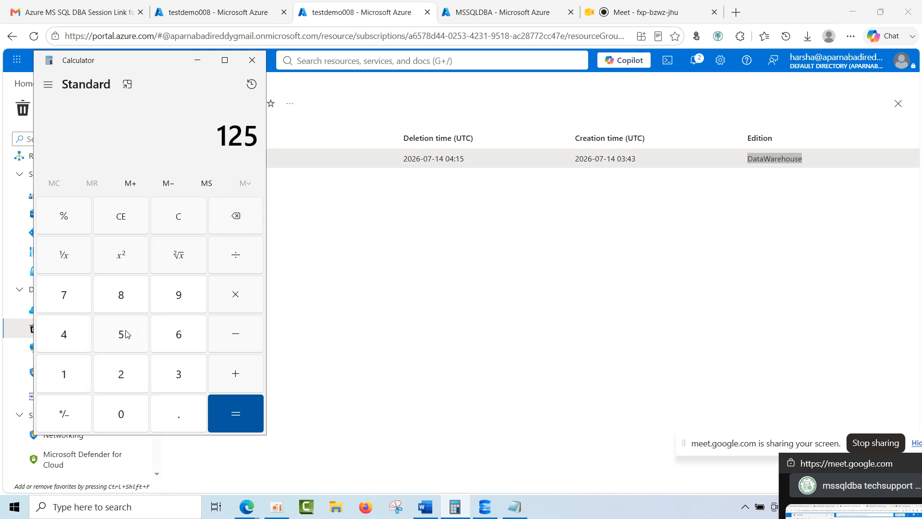
left_click(240, 300)
left_click(100, 364)
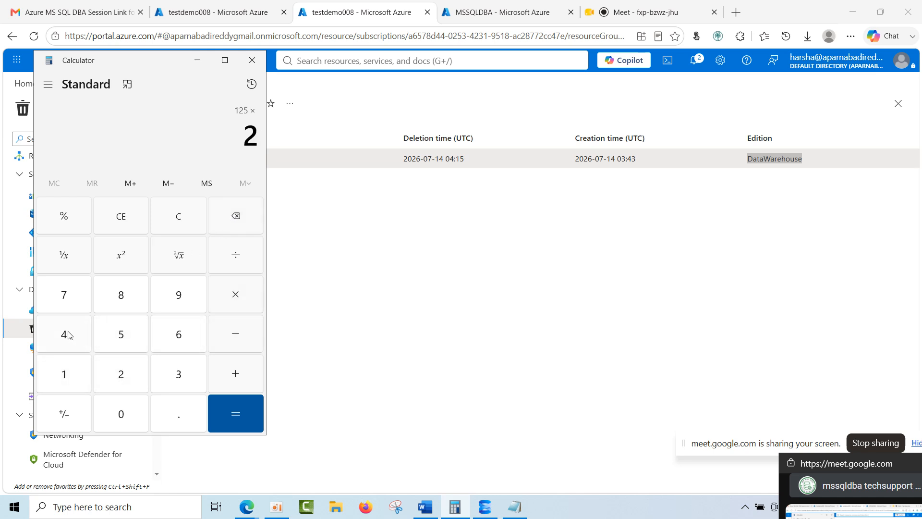
left_click(68, 331)
left_click(222, 408)
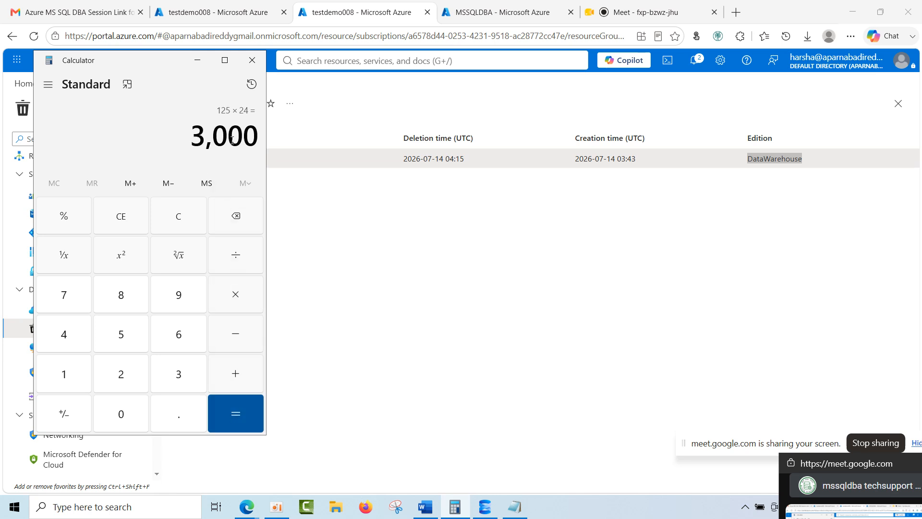
Multiply the calculated product by 7, review the result and close Calculator.
left_click_drag(259, 139, 175, 138)
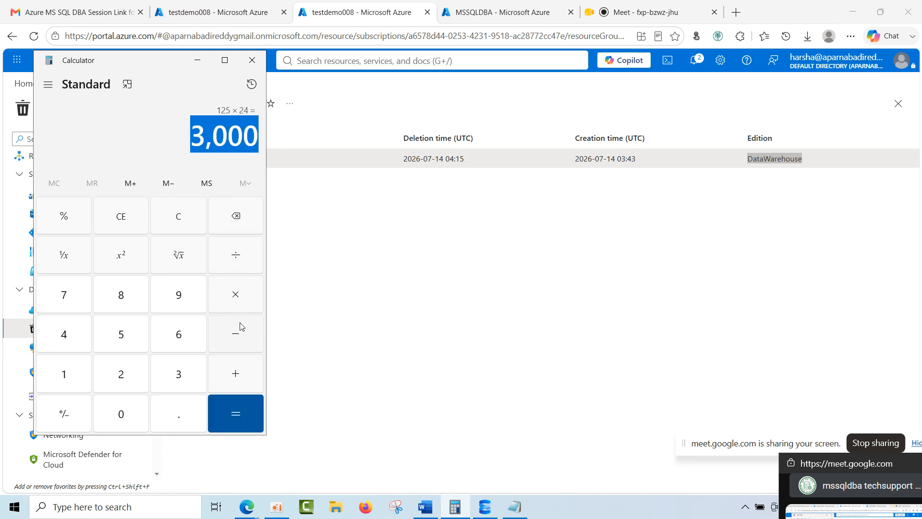
left_click(236, 296)
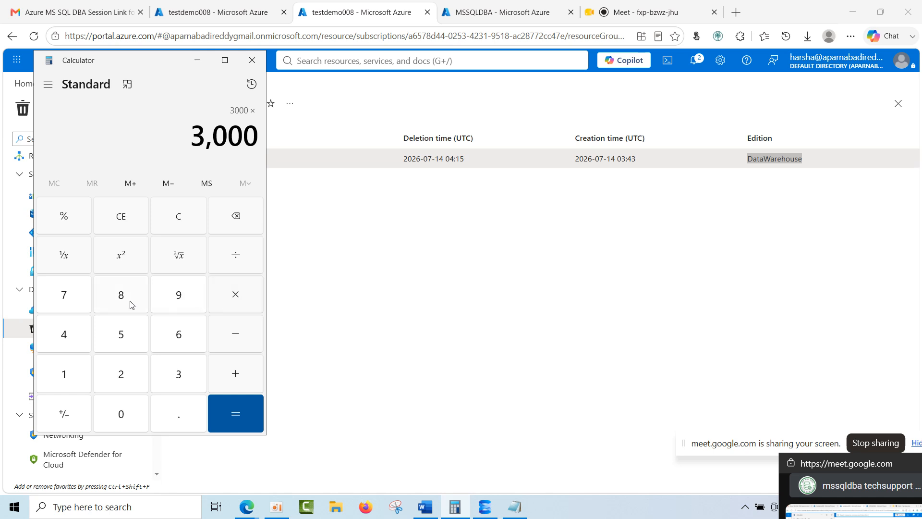
left_click(71, 303)
left_click(243, 412)
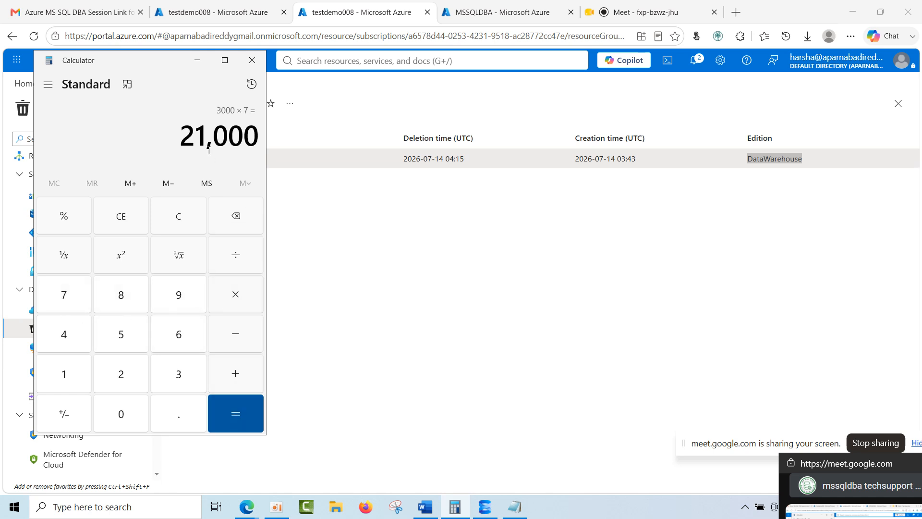
left_click_drag(255, 137, 160, 139)
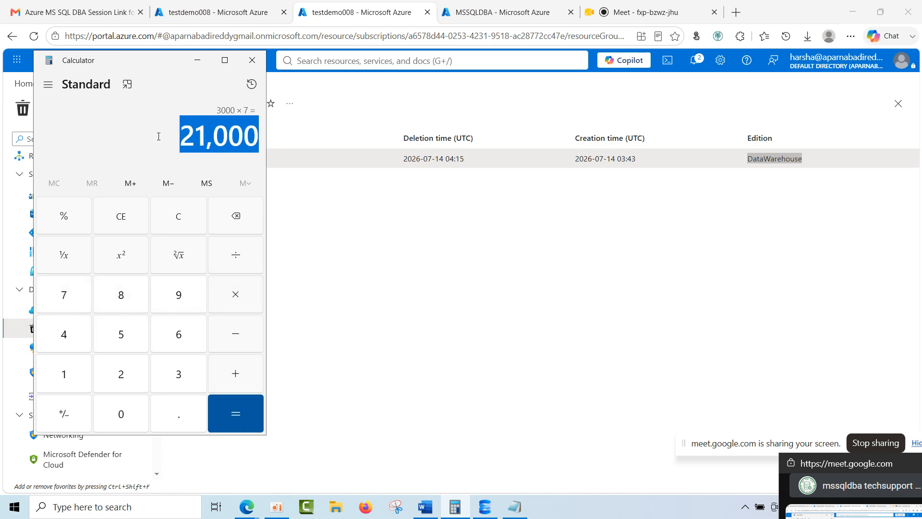
left_click(252, 58)
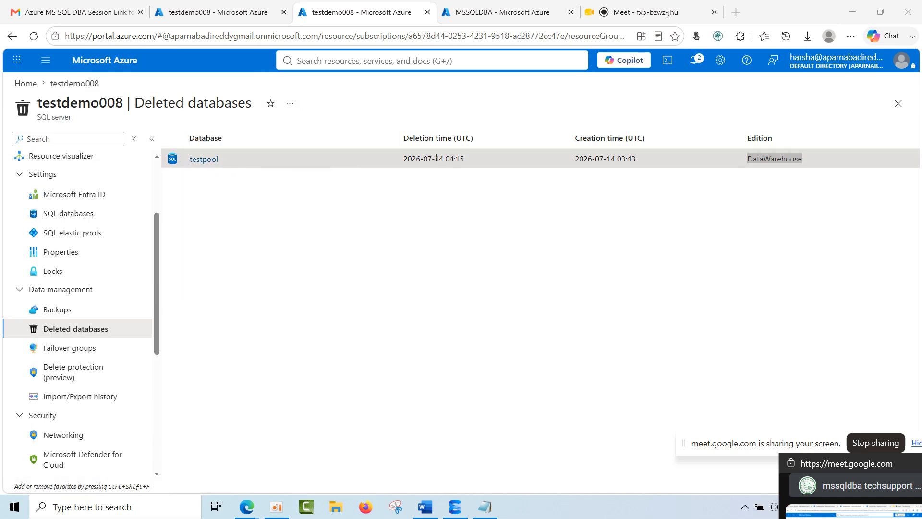
Examine testpool's deletion time in the deleted databases list, glance at Failover groups, and return to Deleted databases.
left_click_drag(401, 159, 503, 165)
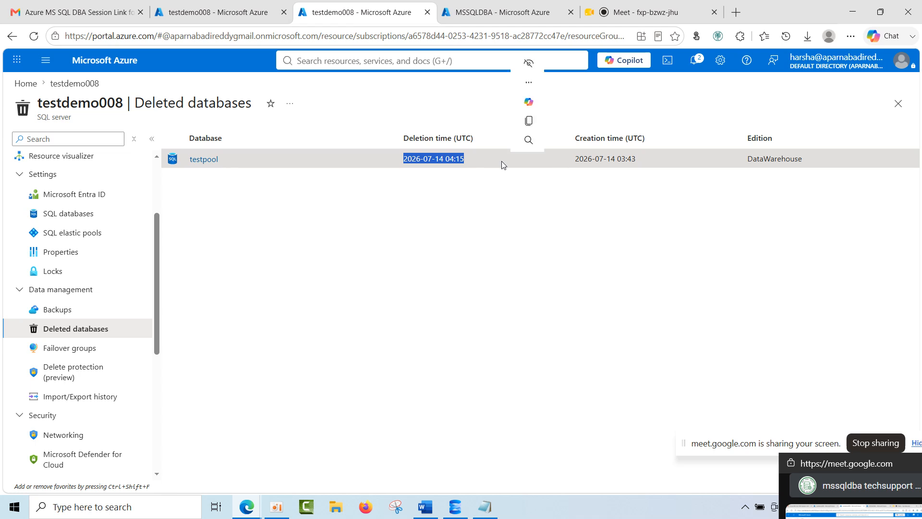
left_click(310, 277)
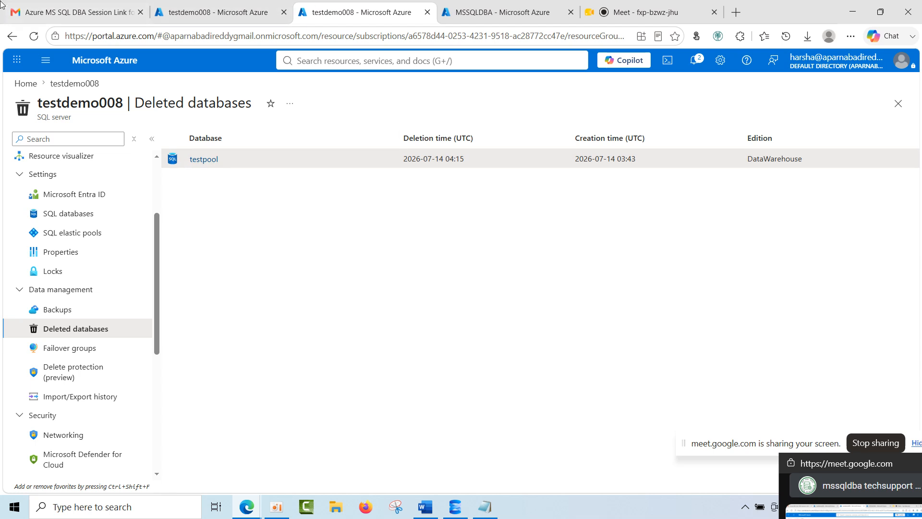
left_click(103, 350)
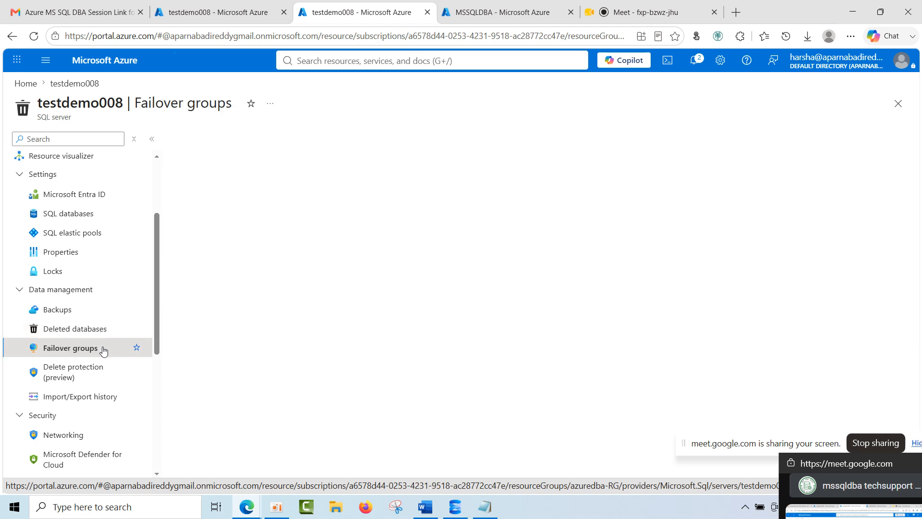
left_click(82, 339)
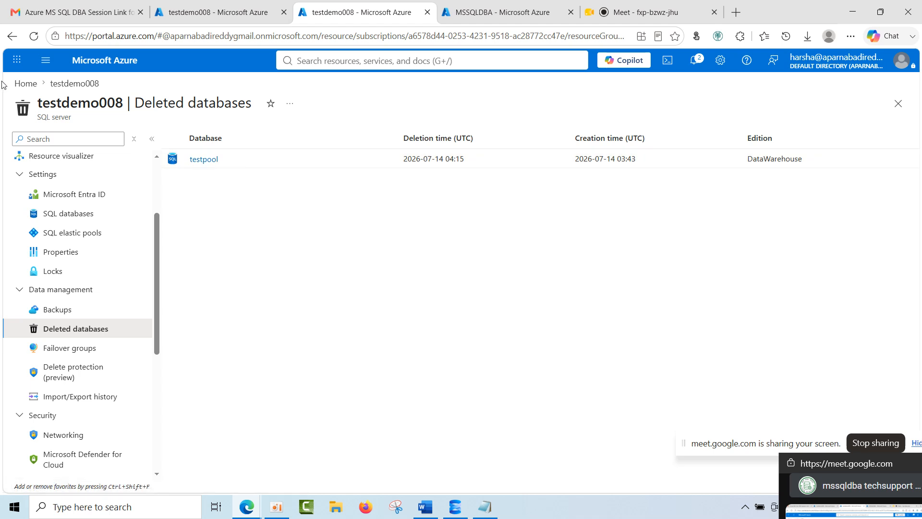
From the portal home, search for sub, list the subscriptions and open Visual Studio Enterprise Subscription.
left_click(25, 84)
left_click(344, 59)
type("sub")
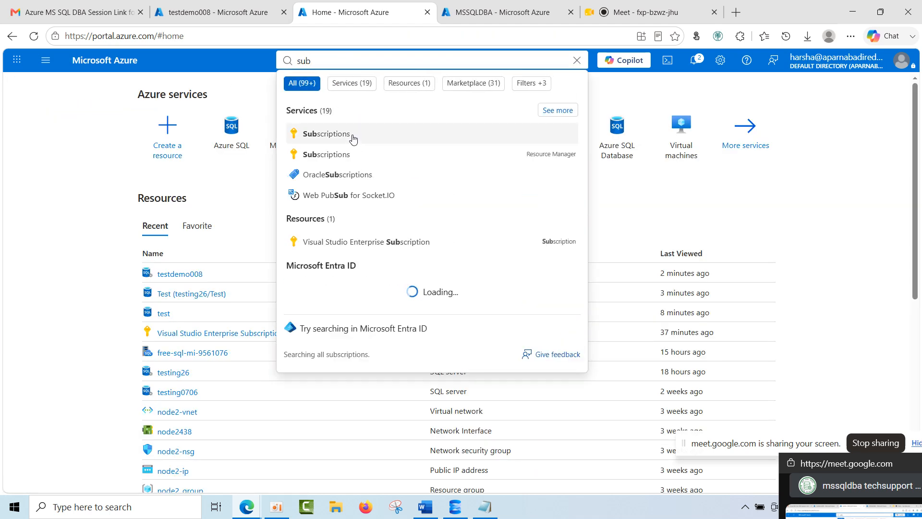
left_click(355, 138)
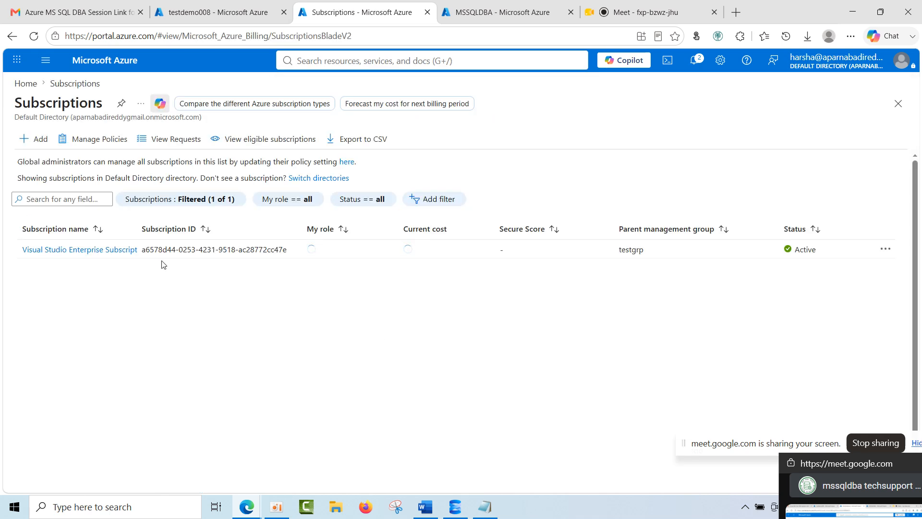
left_click(110, 250)
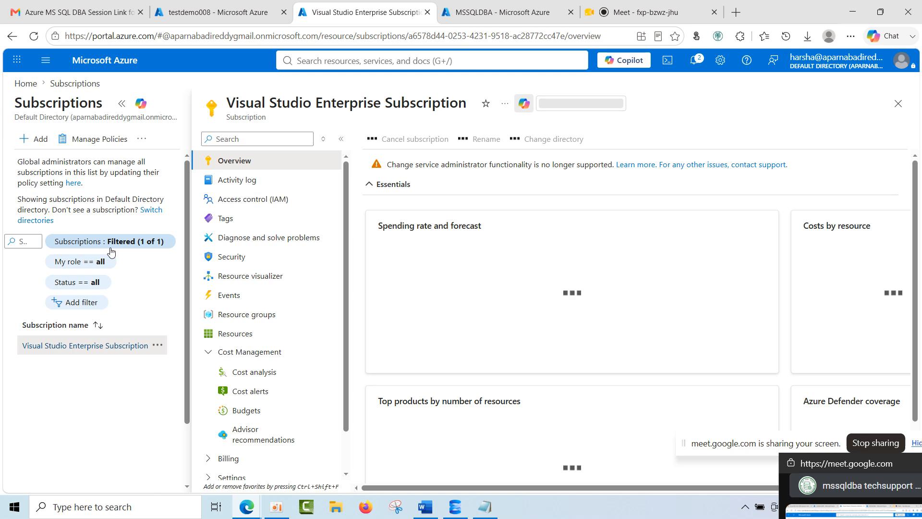
Examine the subscription overview's costs by resource and top products by number of resources, with the subscription's service menu collapsed.
scroll(440, 340, "down", 2)
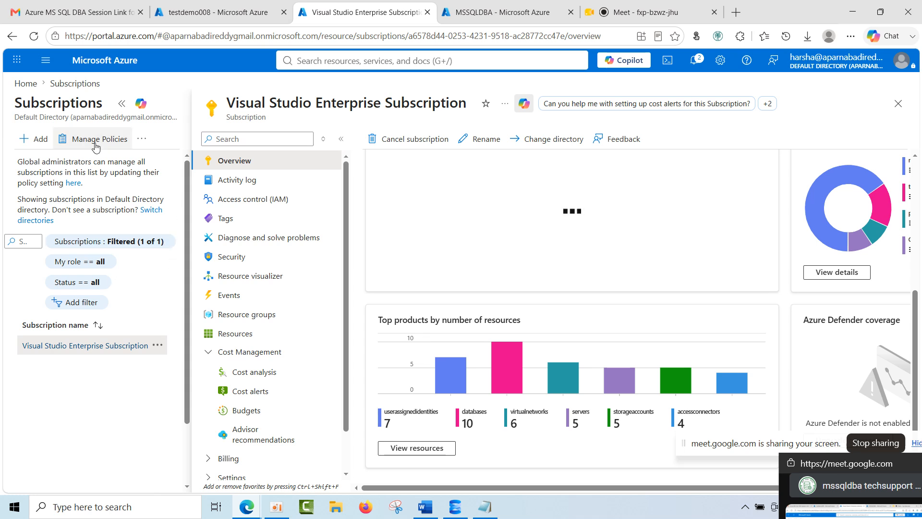
left_click_drag(650, 487, 799, 497)
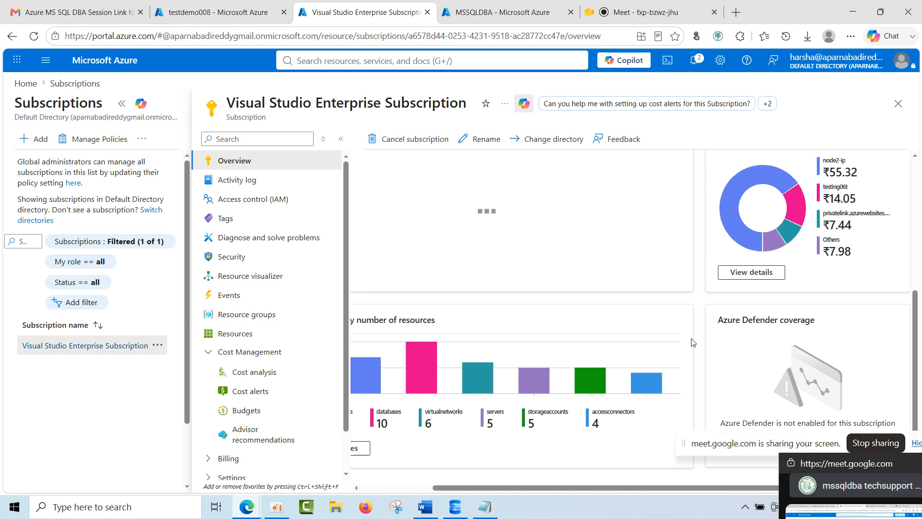
left_click_drag(650, 480, 477, 479)
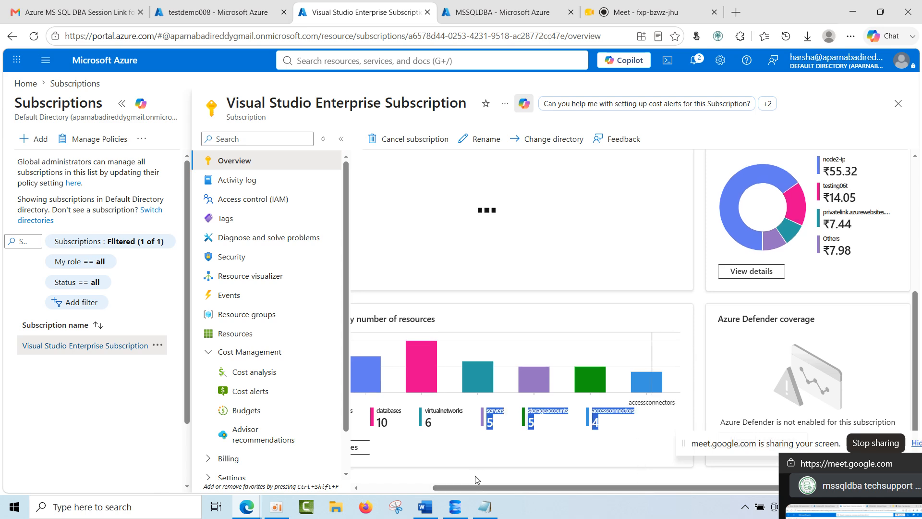
left_click(565, 456)
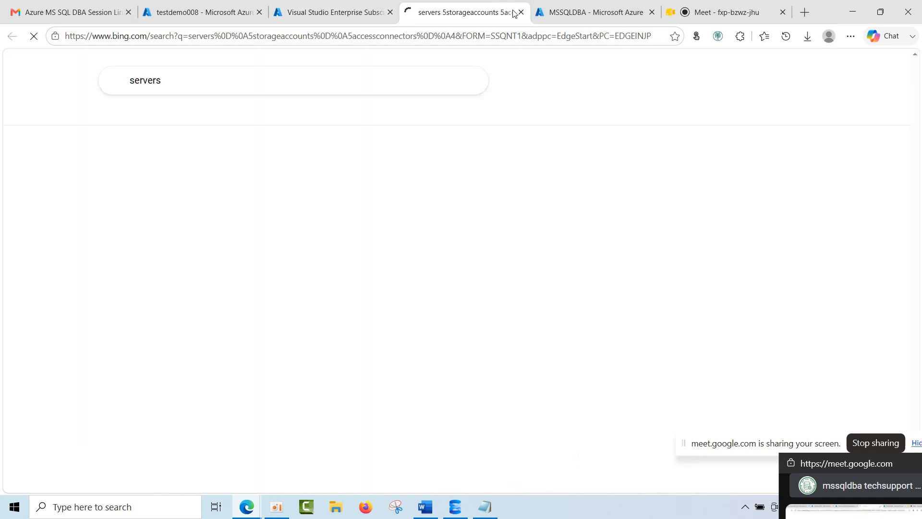
left_click(521, 12)
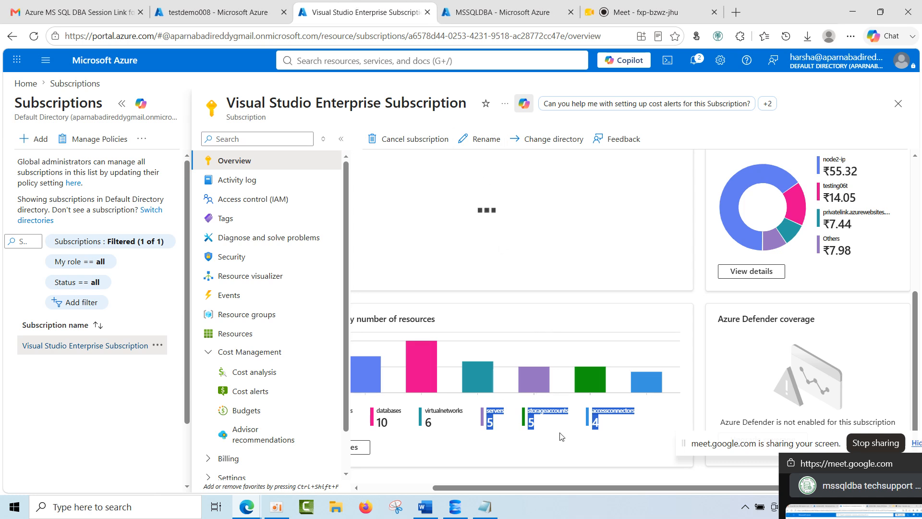
left_click(341, 139)
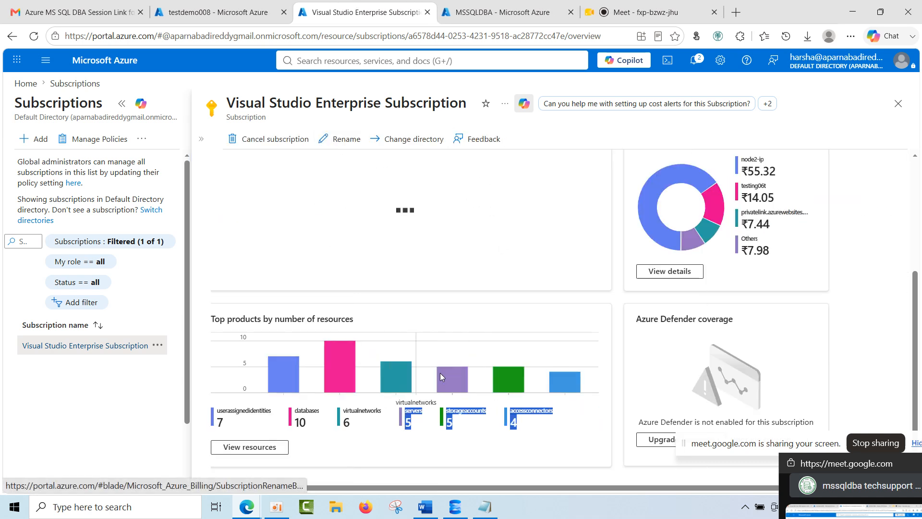
left_click(439, 422)
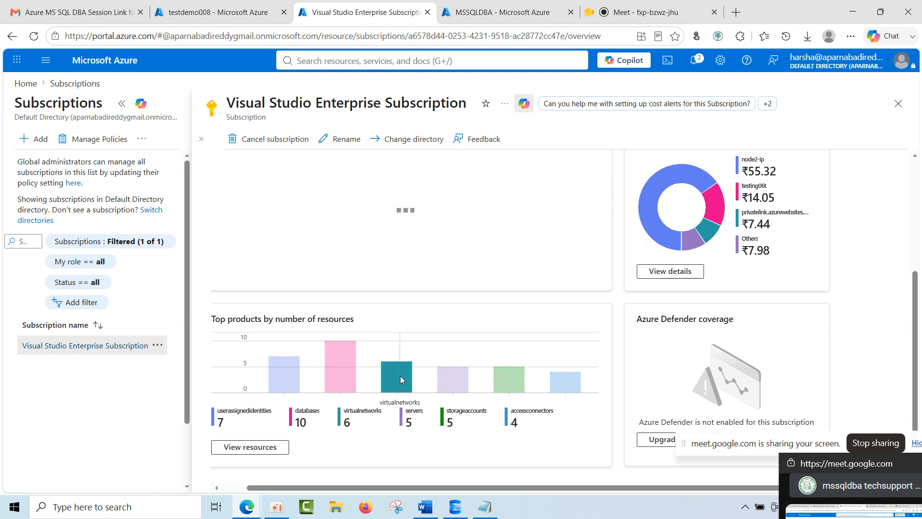
List all resources of the Visual Studio Enterprise Subscription and browse through pages 2, 3 and 4.
left_click(268, 448)
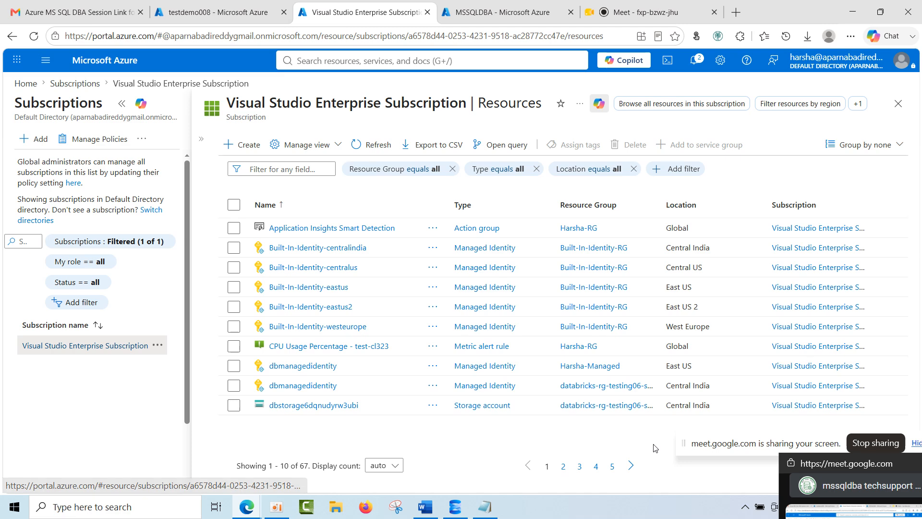
left_click(564, 466)
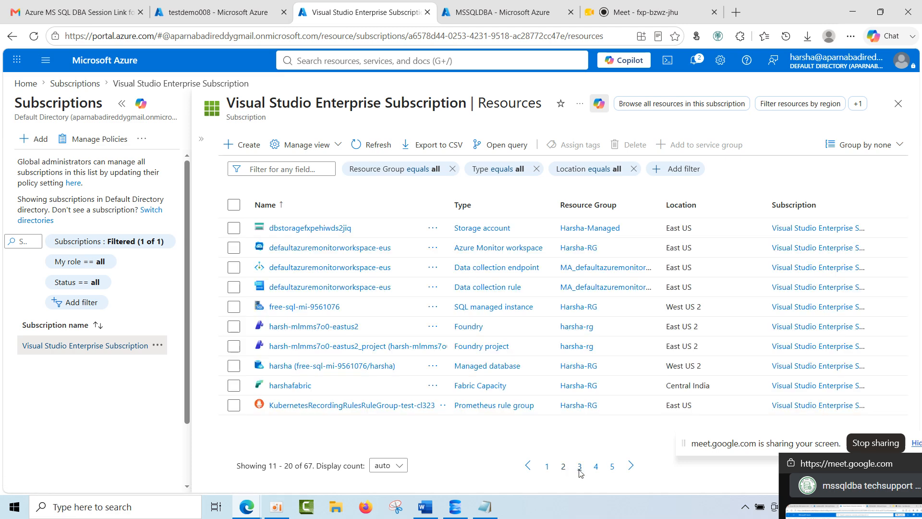
left_click(579, 467)
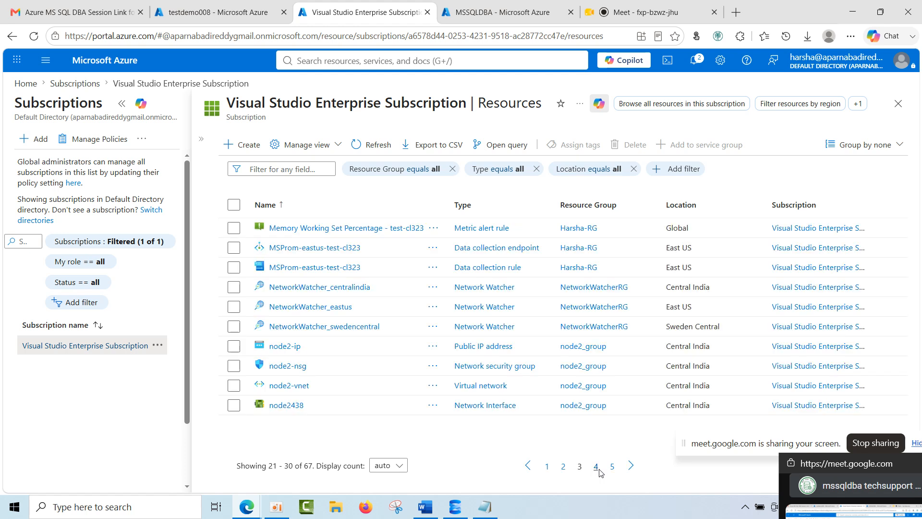
left_click(598, 471)
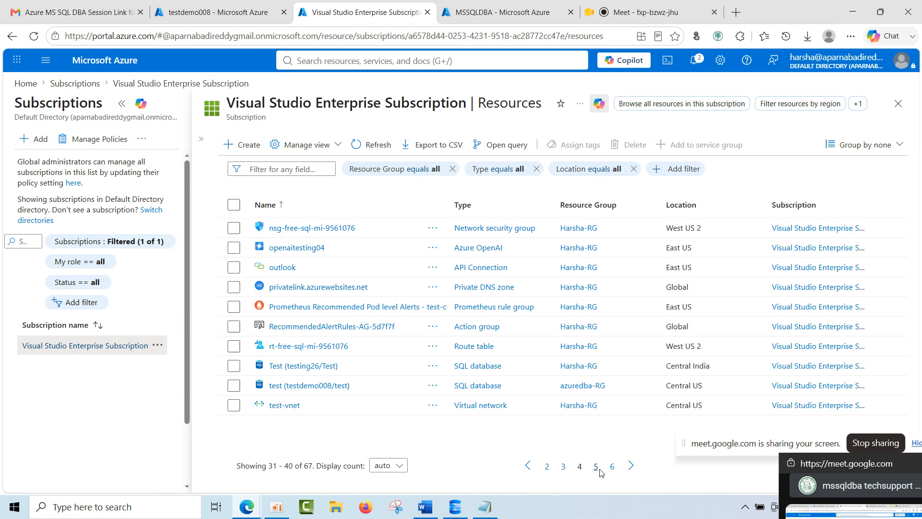
Glance at the testing26/Test database, return to the subscription's resources, and view its cost analysis by Services with the guidance tips dismissed.
left_click(289, 366)
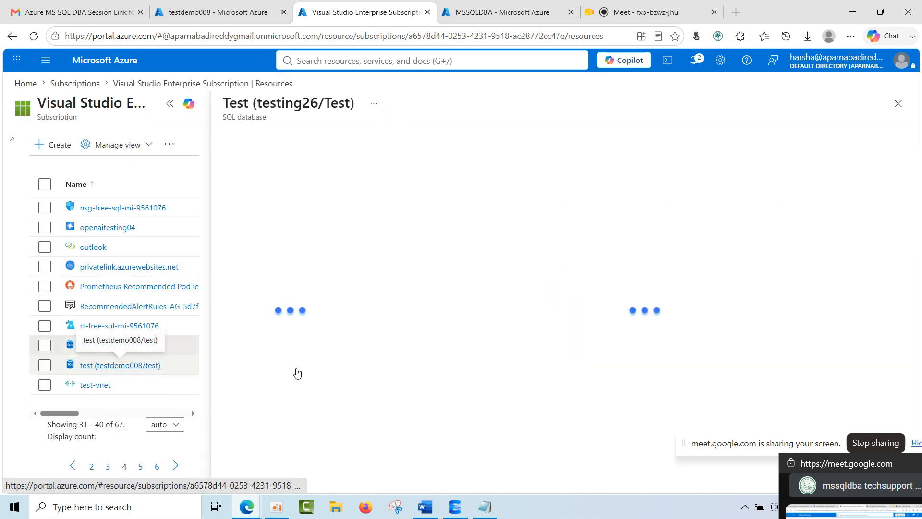
key("alt+Left")
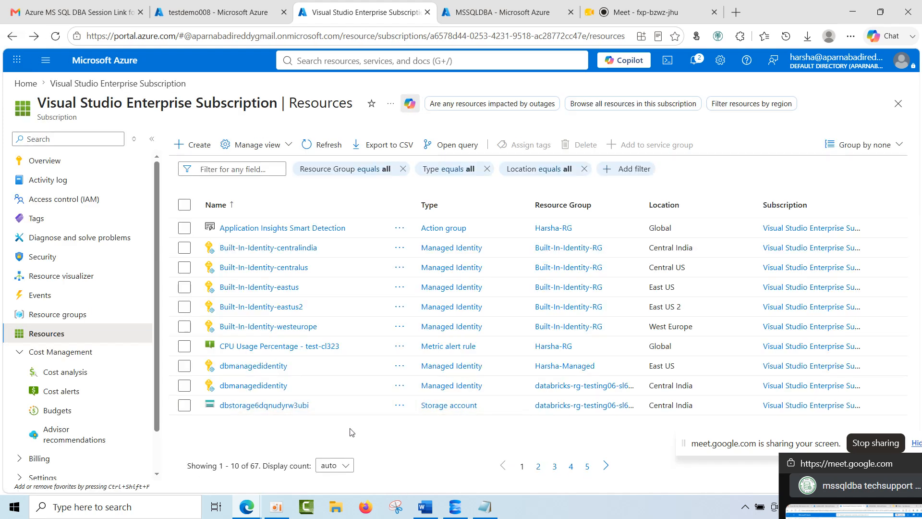
left_click(66, 372)
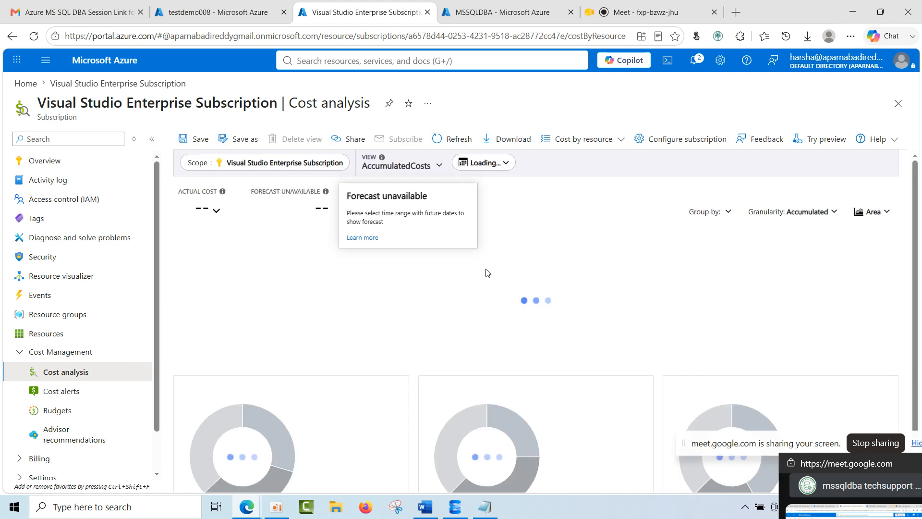
left_click(594, 140)
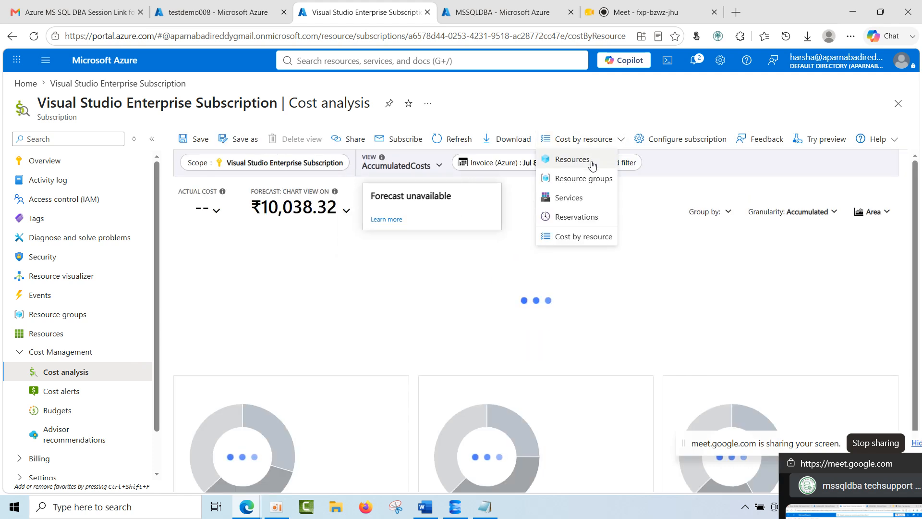
left_click(568, 198)
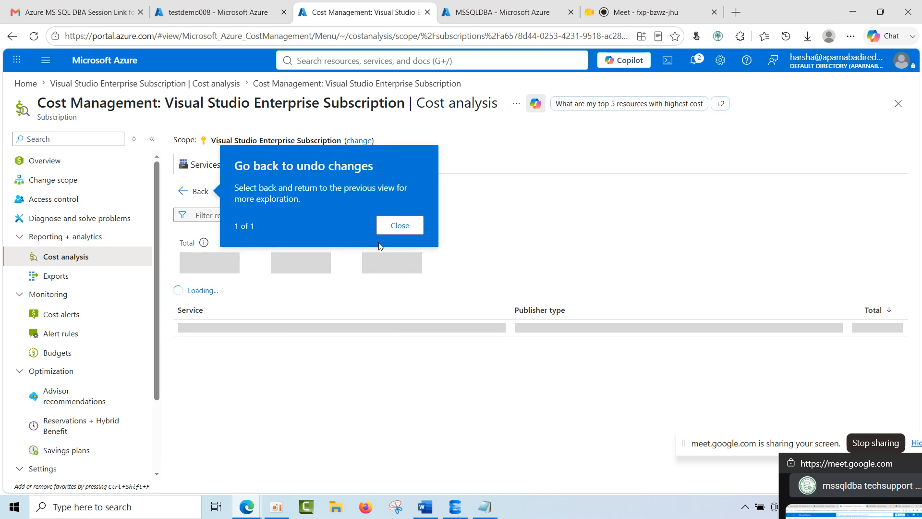
left_click(399, 224)
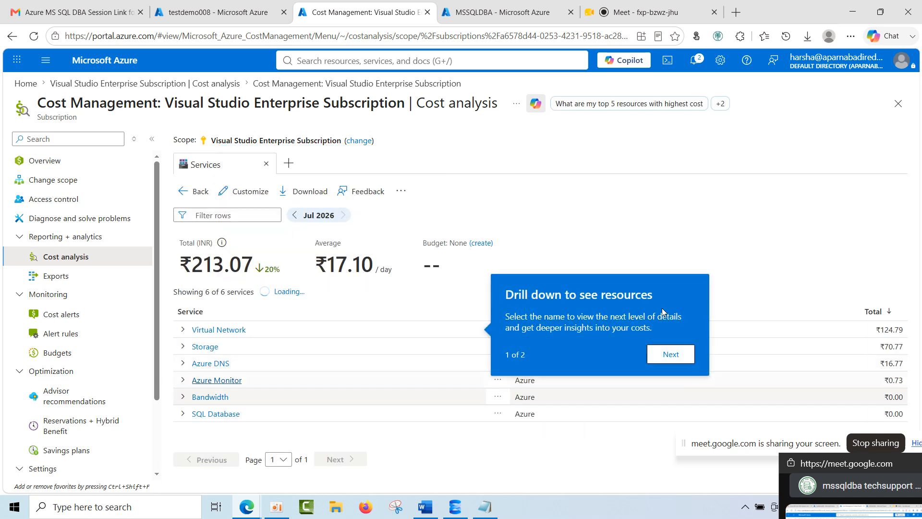
left_click(691, 358)
left_click(651, 355)
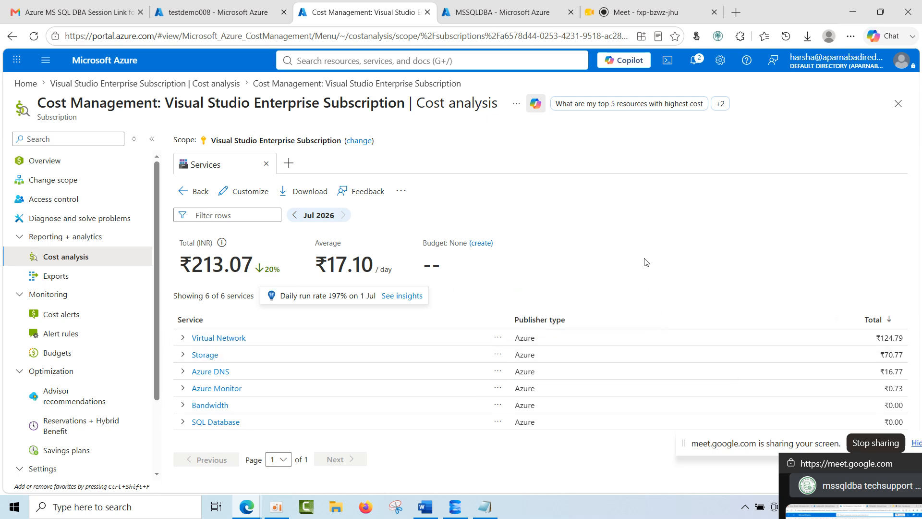
Examine the subscription's total cost details for Jul 2026 and the Virtual Network service's cost at 80% page zoom.
key("ctrl+minus")
key("ctrl+minus")
key("ctrl+minus")
key("ctrl+plus")
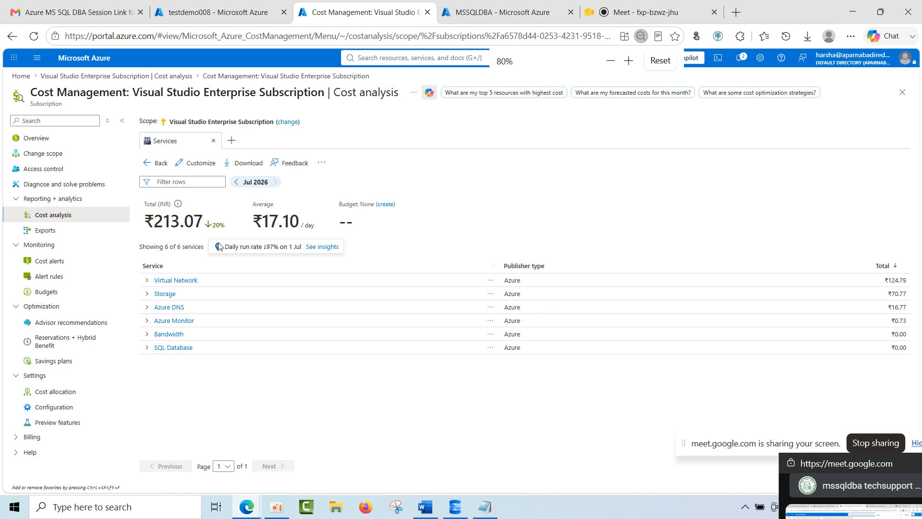
mouse_move(169, 225)
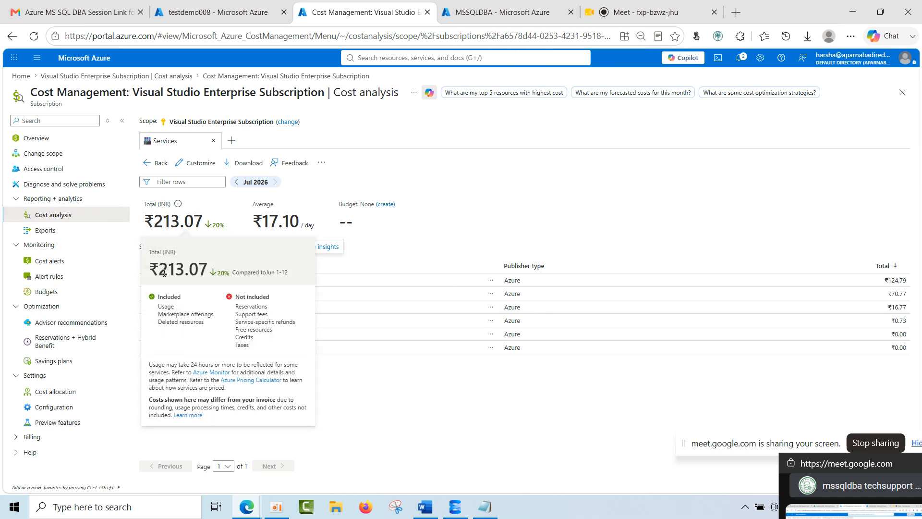
left_click_drag(162, 273, 191, 275)
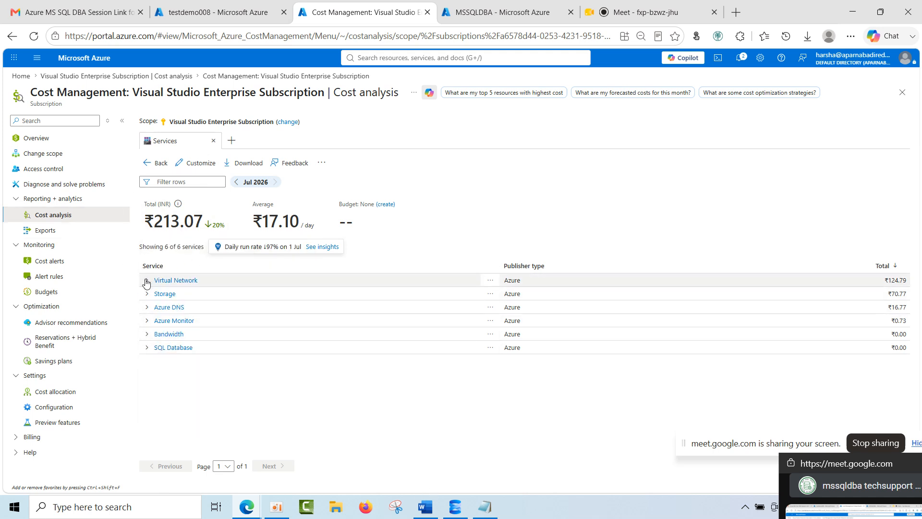
left_click_drag(886, 286, 907, 284)
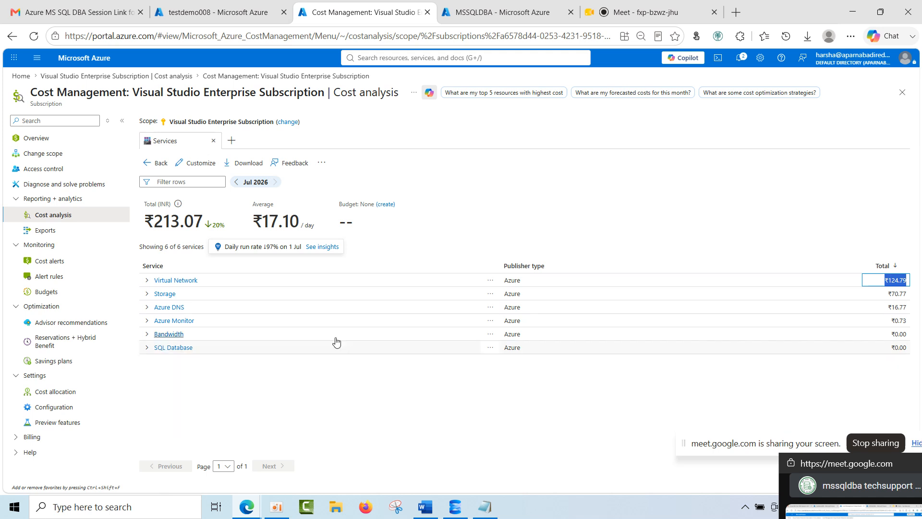
Expand the SQL Database service in the cost list and examine its tiers, meters and costs.
left_click(147, 349)
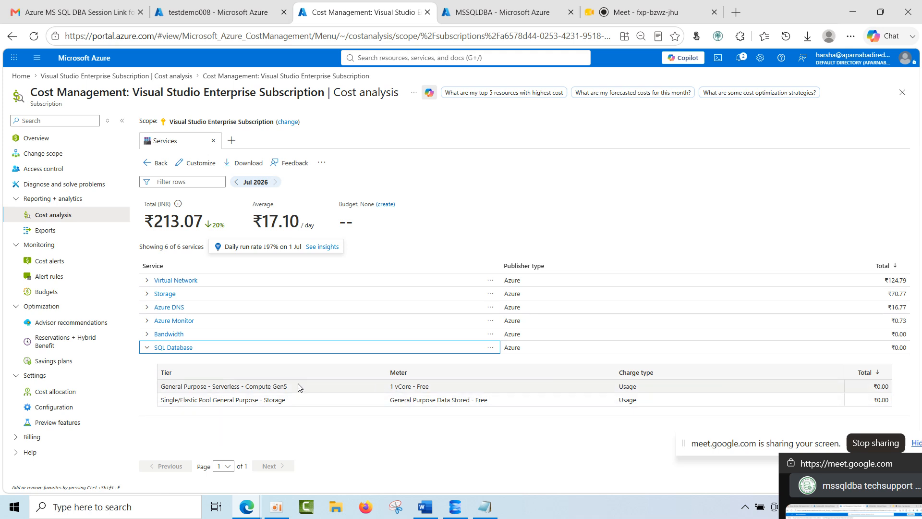
left_click_drag(169, 388, 298, 391)
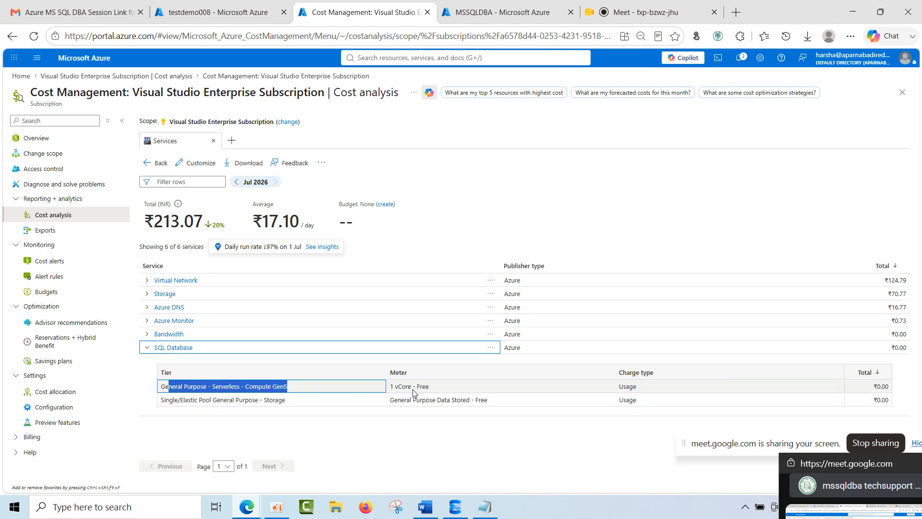
left_click_drag(394, 388, 438, 392)
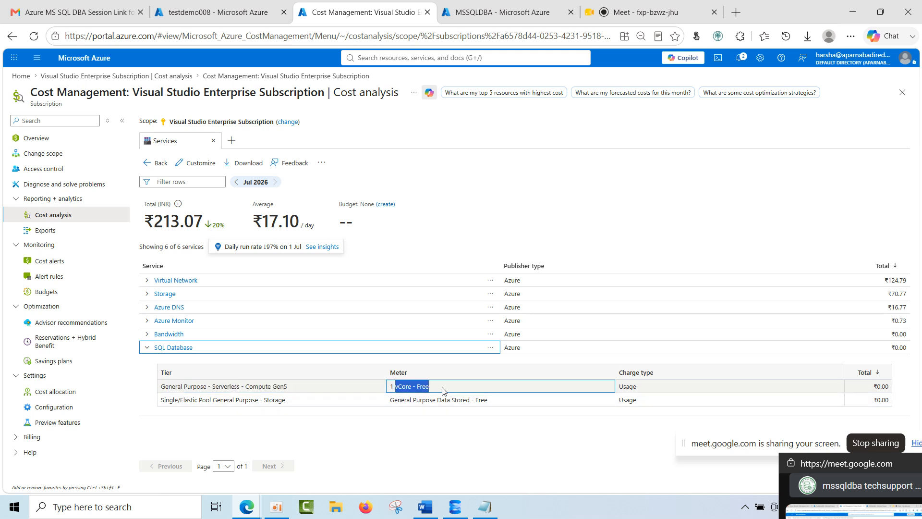
left_click_drag(890, 400, 883, 403)
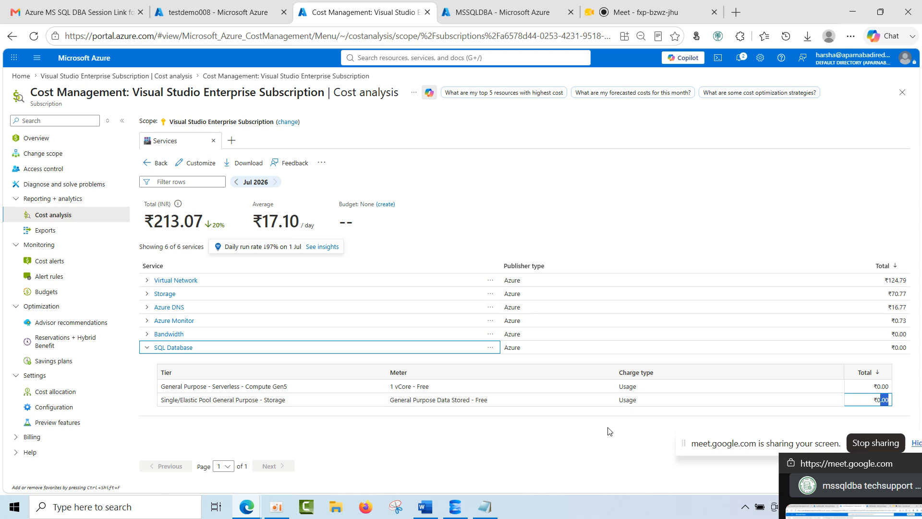
left_click(150, 352)
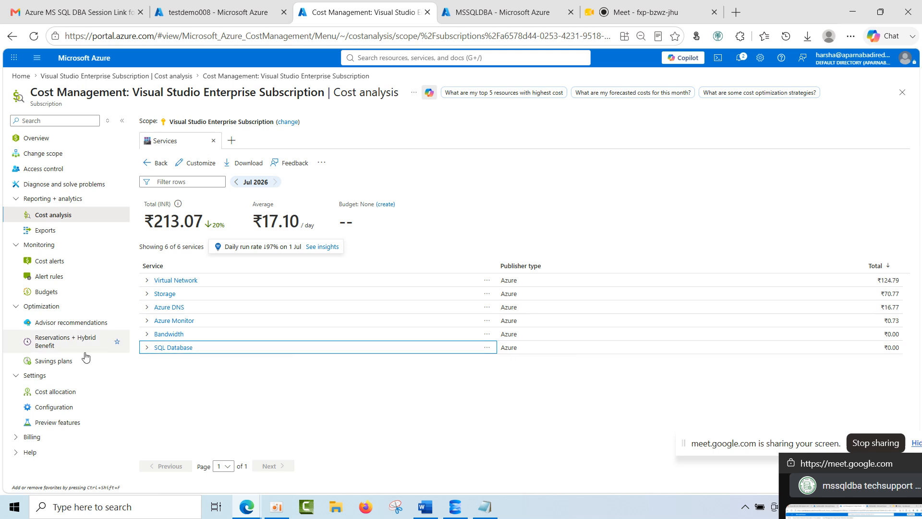
left_click(146, 348)
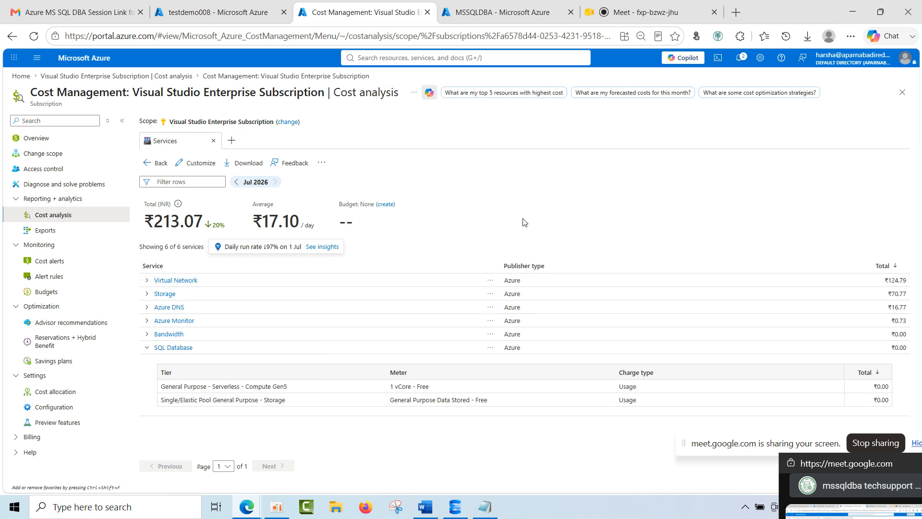
Return to the testdemo008 server and view its Locks, Failover groups and Delete protection settings.
left_click(205, 6)
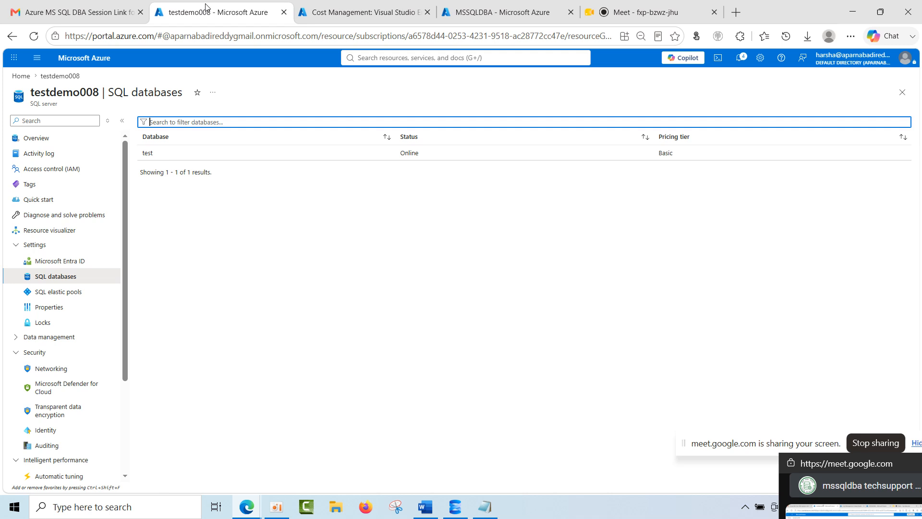
left_click(59, 323)
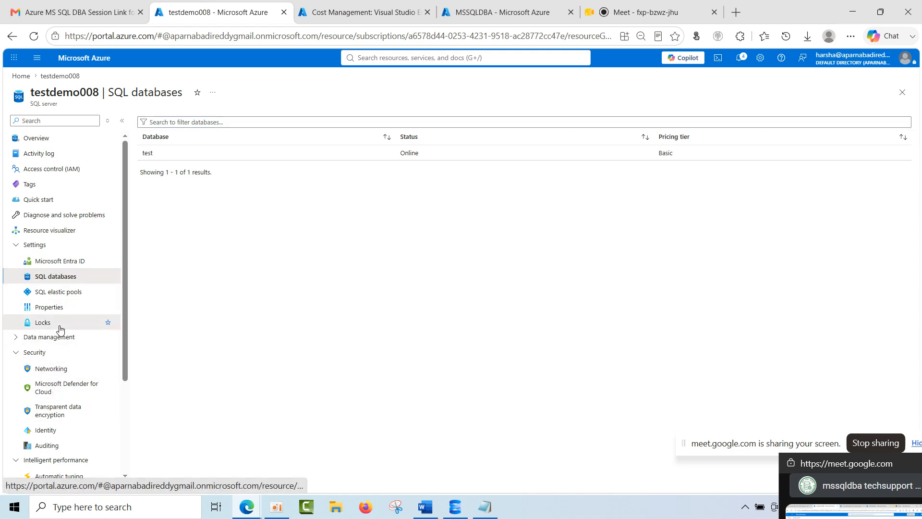
left_click(60, 337)
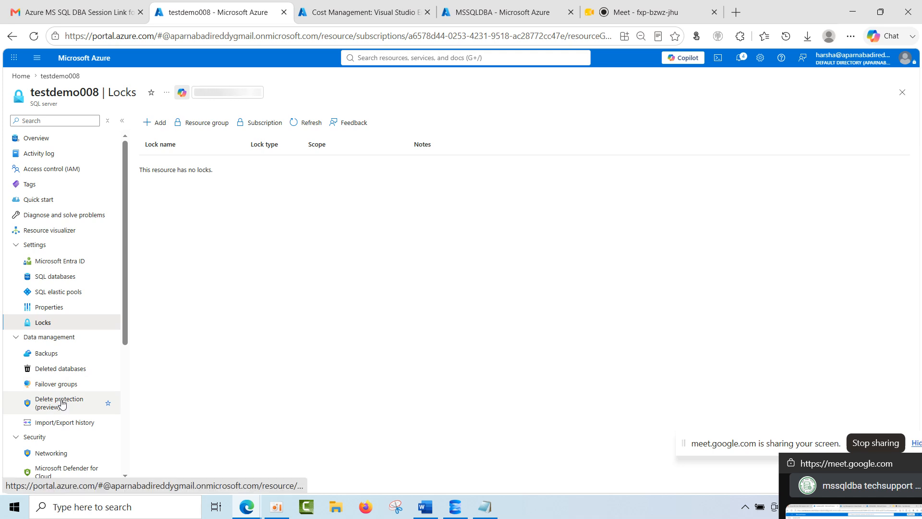
left_click(67, 384)
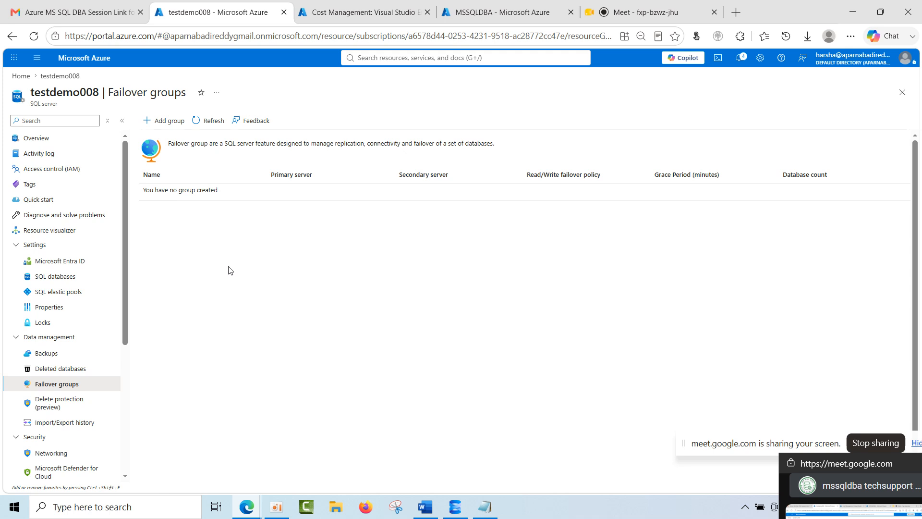
left_click(56, 411)
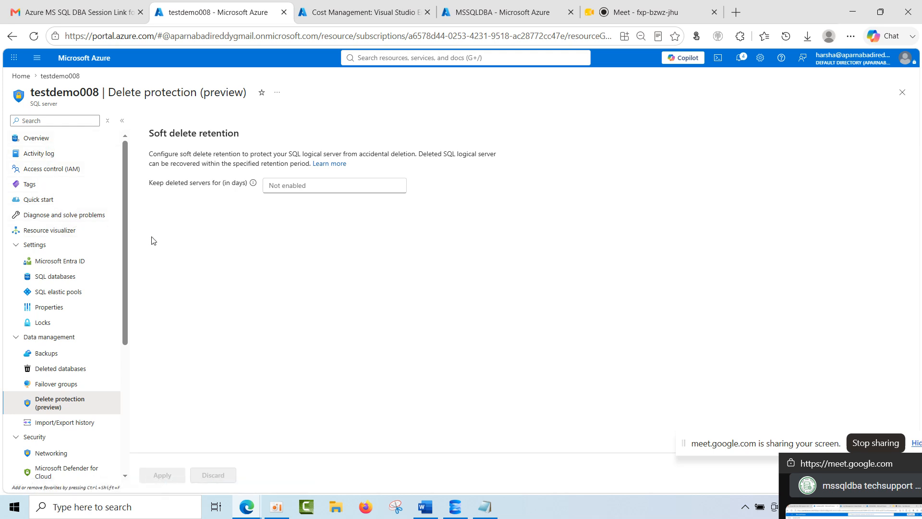
Enter a soft delete retention of 7 days without applying it, and compare the Deleted databases and Delete protection pages.
left_click(316, 187)
type("7")
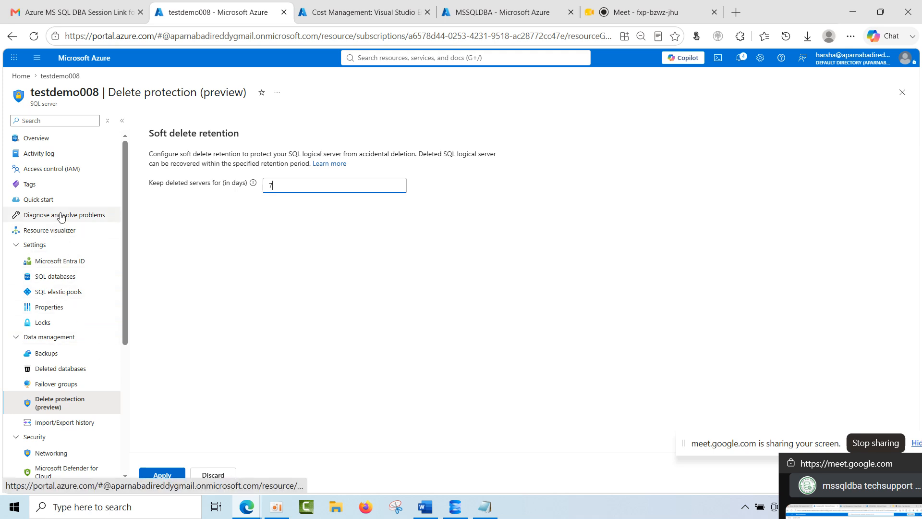
left_click(51, 372)
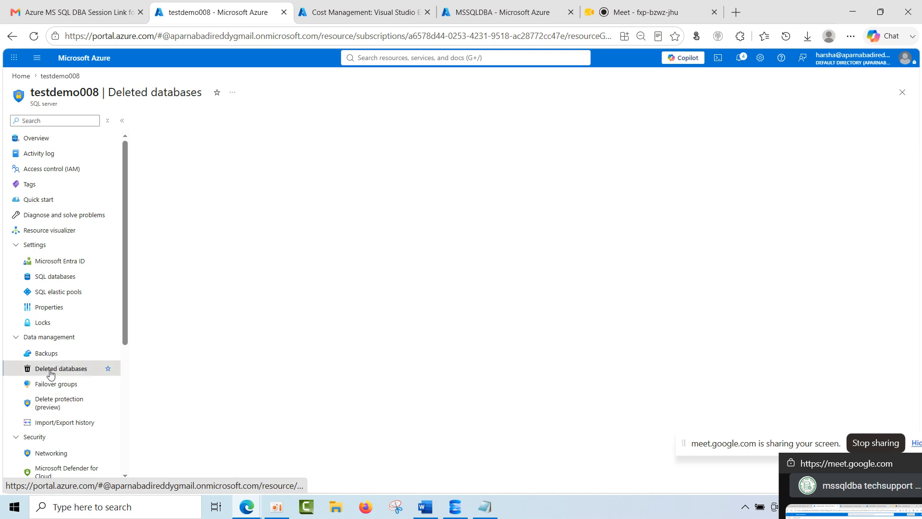
left_click(51, 412)
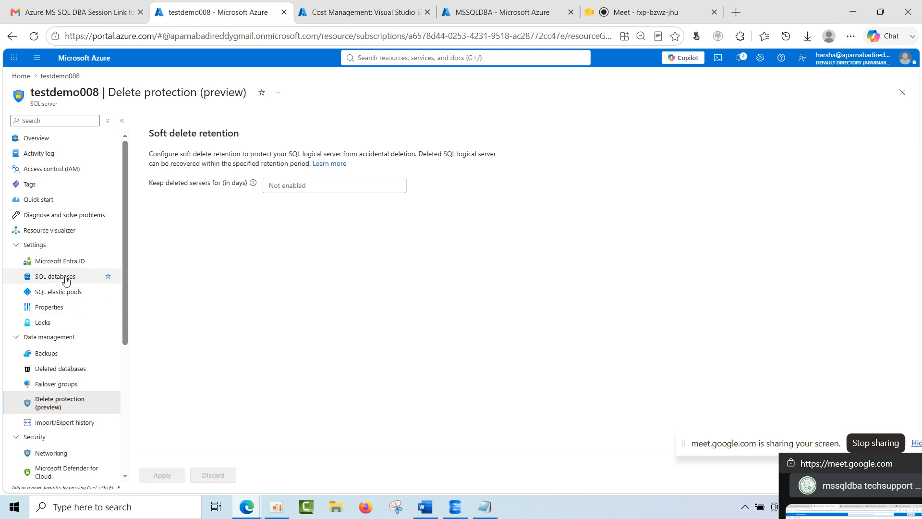
left_click(55, 377)
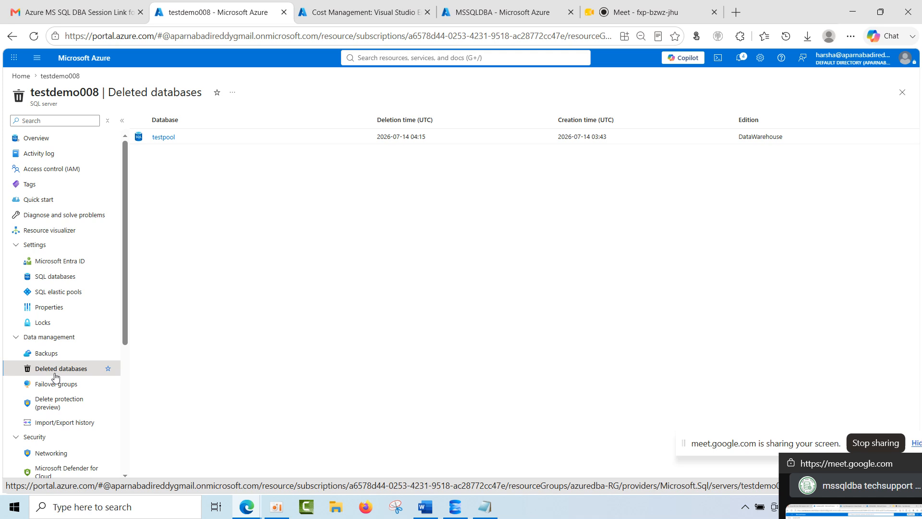
left_click(64, 404)
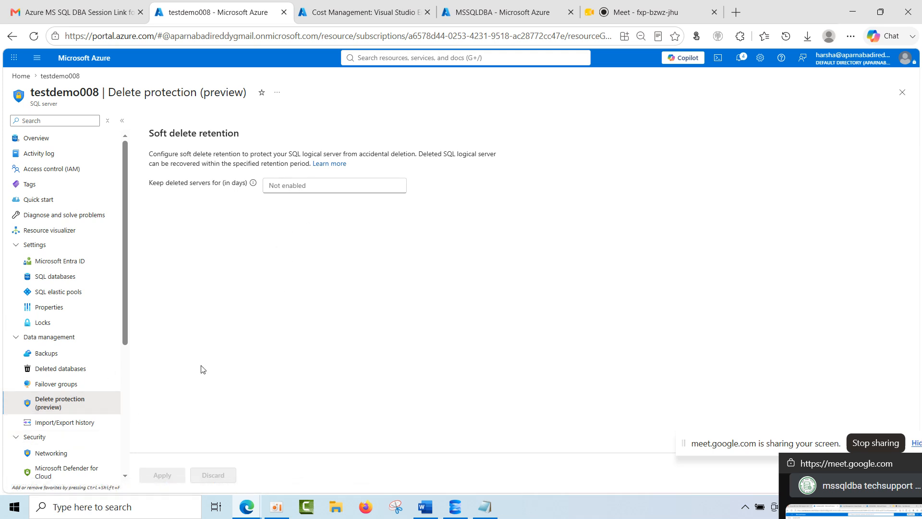
Try soft delete retention values of 7 and 20 days for the server, reading the setting's description and allowed range.
left_click(314, 186)
type("7")
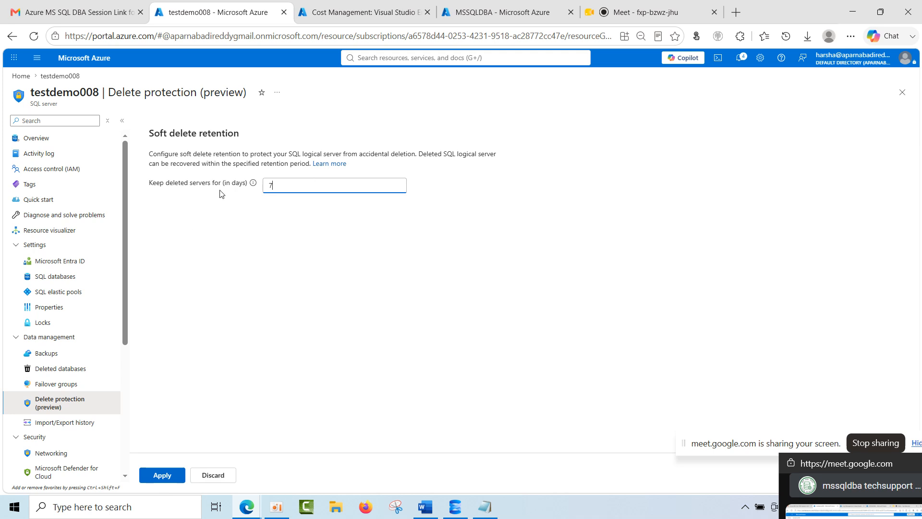
double_click(269, 186)
key("BackSpace")
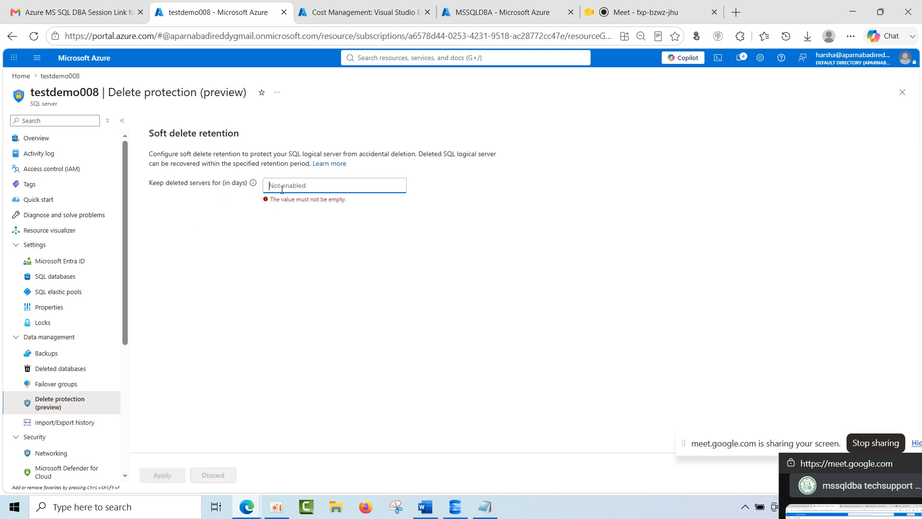
left_click(253, 186)
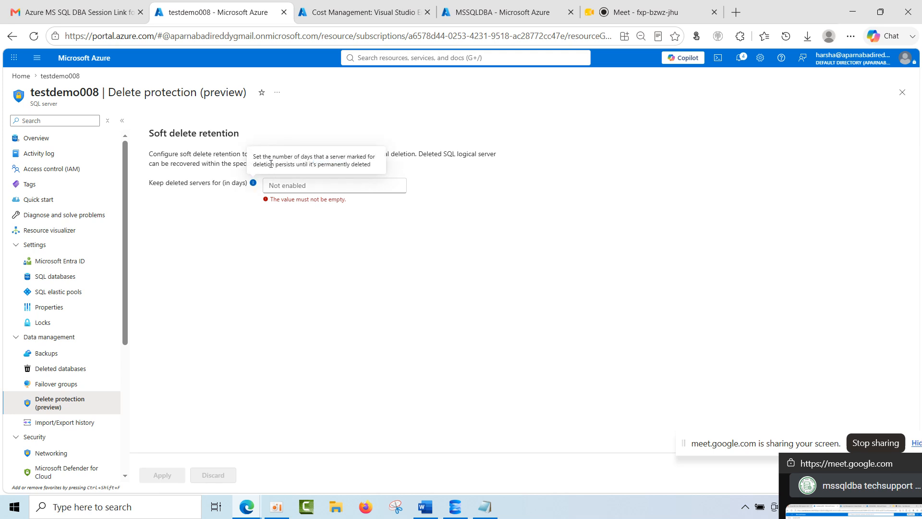
left_click(295, 186)
type("20")
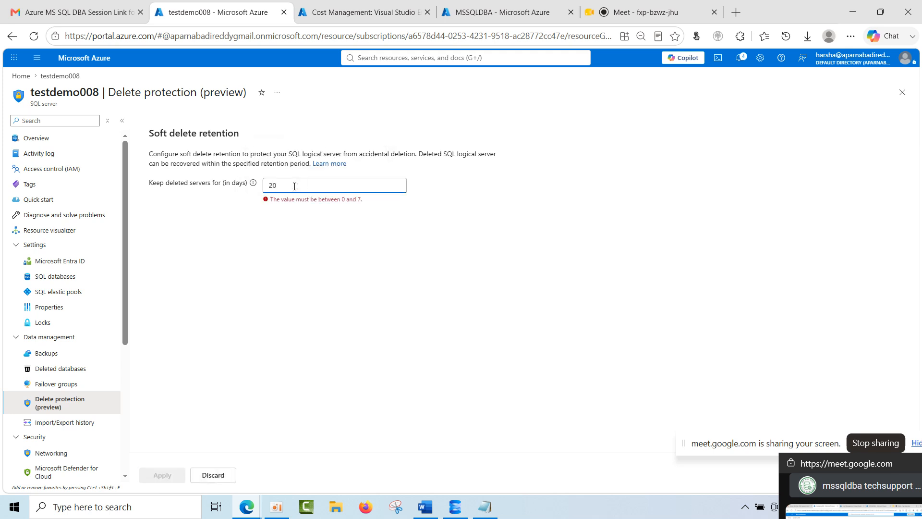
left_click_drag(270, 199, 367, 206)
Set testdemo008's soft delete retention to keep deleted servers for 7 days and apply the change.
left_click_drag(302, 181, 212, 178)
type("7")
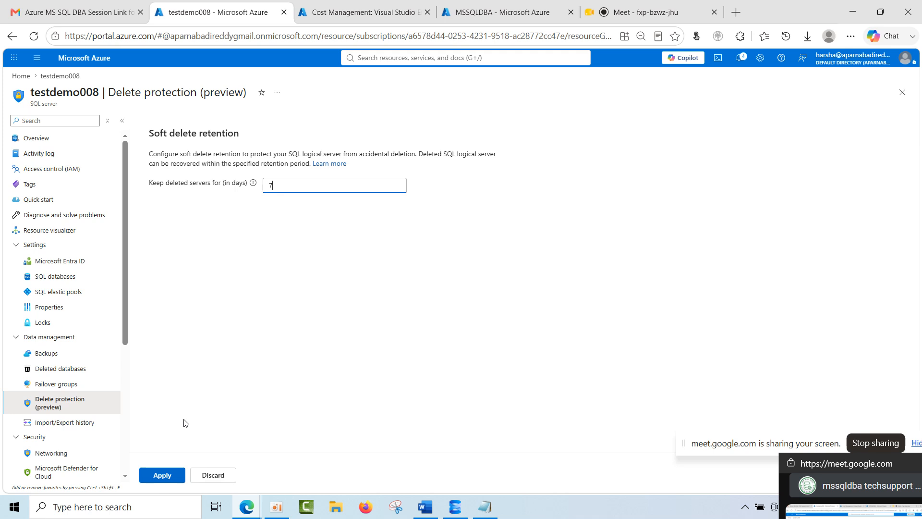
left_click(176, 476)
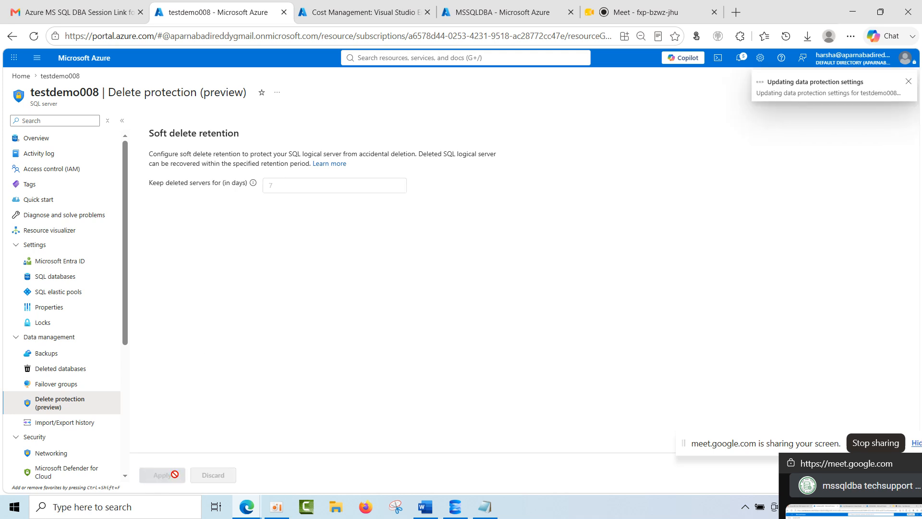
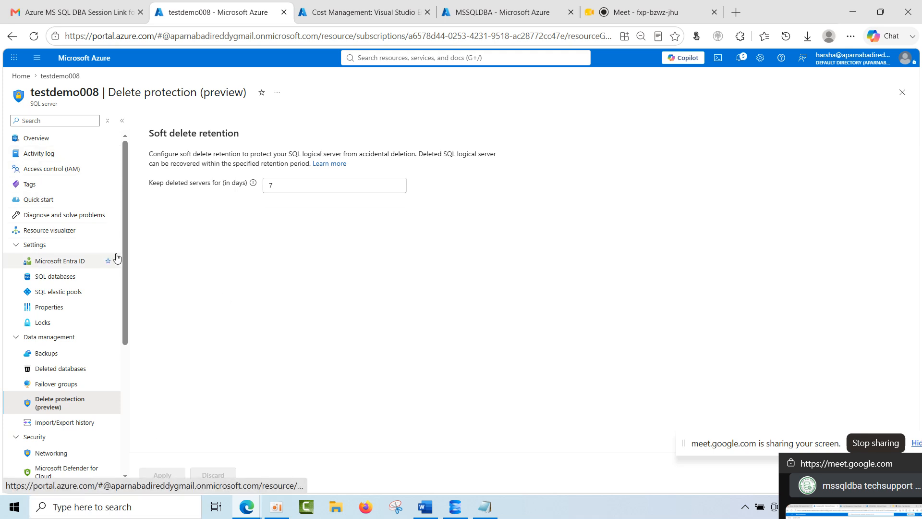
Return to the portal home and open the testdemo008 server from Azure SQL's list of SQL logical servers.
left_click(21, 76)
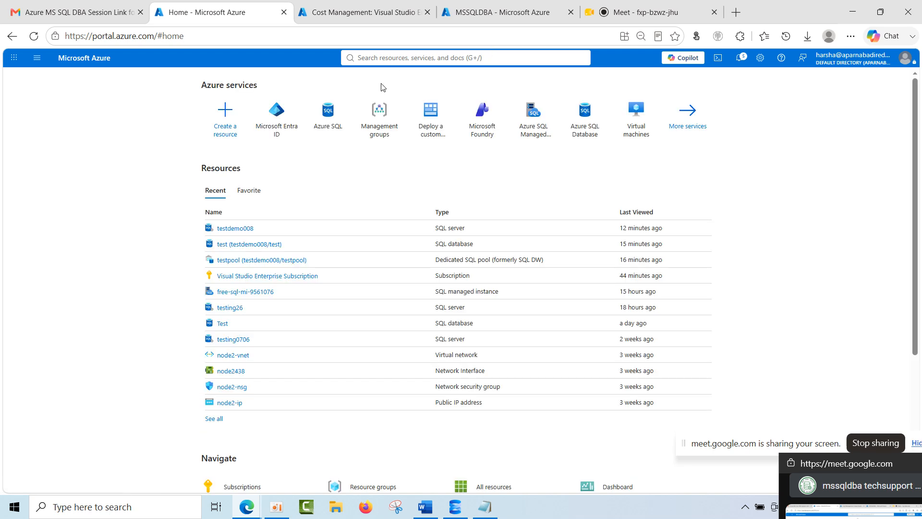
left_click(339, 112)
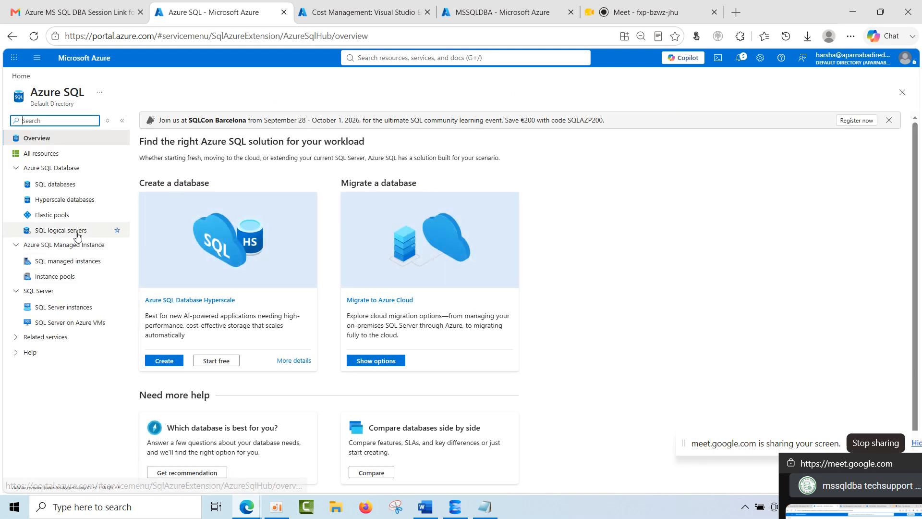
left_click(78, 233)
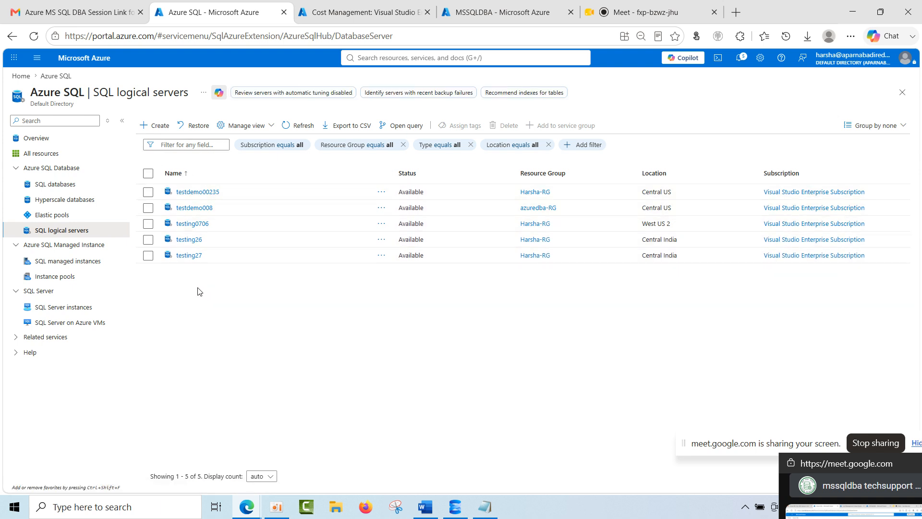
left_click(194, 207)
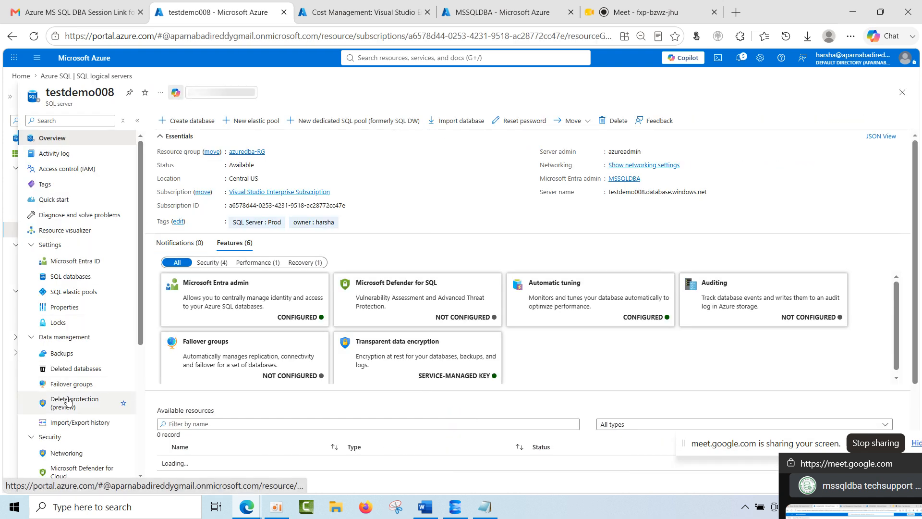
View testdemo008's Import/Export history and compare it with the Delete protection page.
scroll(66, 421, "down", 1)
scroll(65, 421, "down", 1)
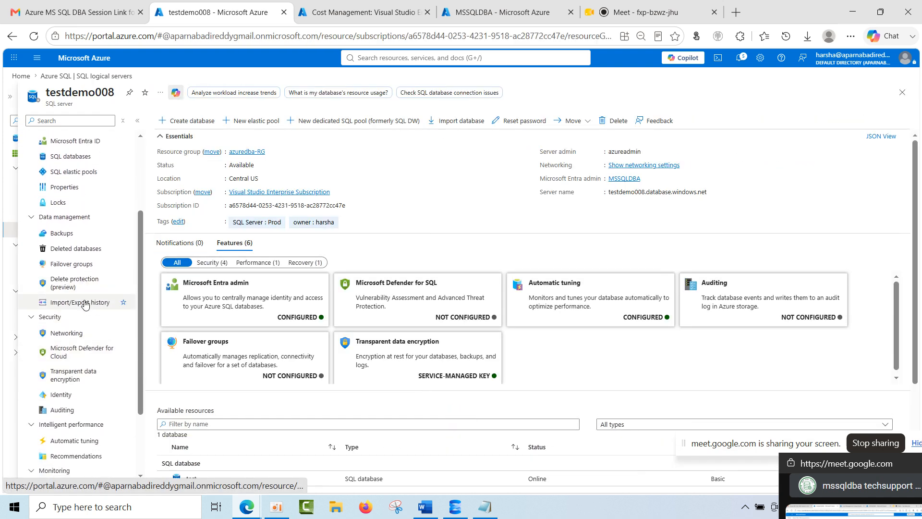
left_click(85, 303)
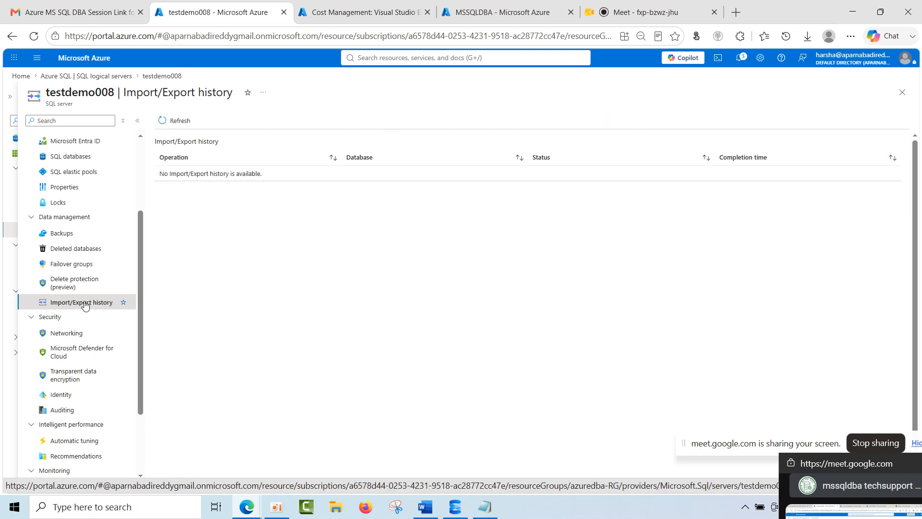
left_click(86, 284)
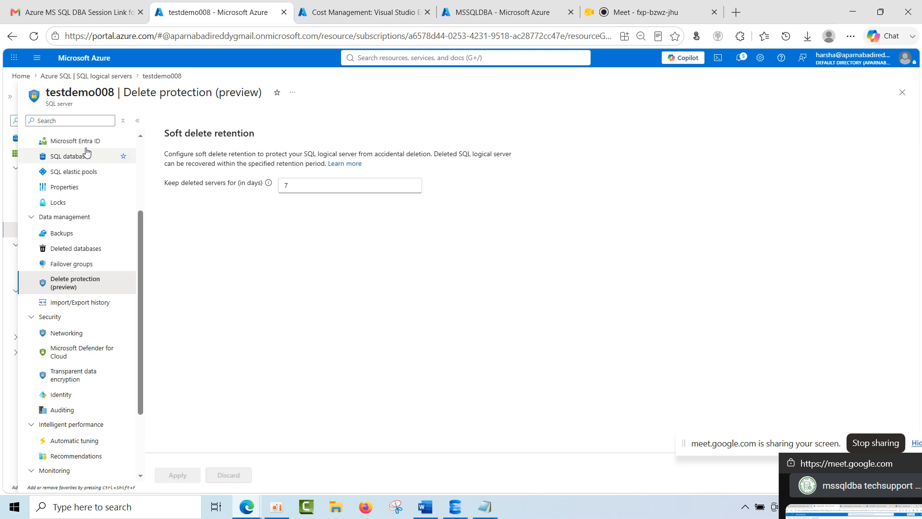
scroll(74, 312, "up", 3)
scroll(73, 314, "down", 5)
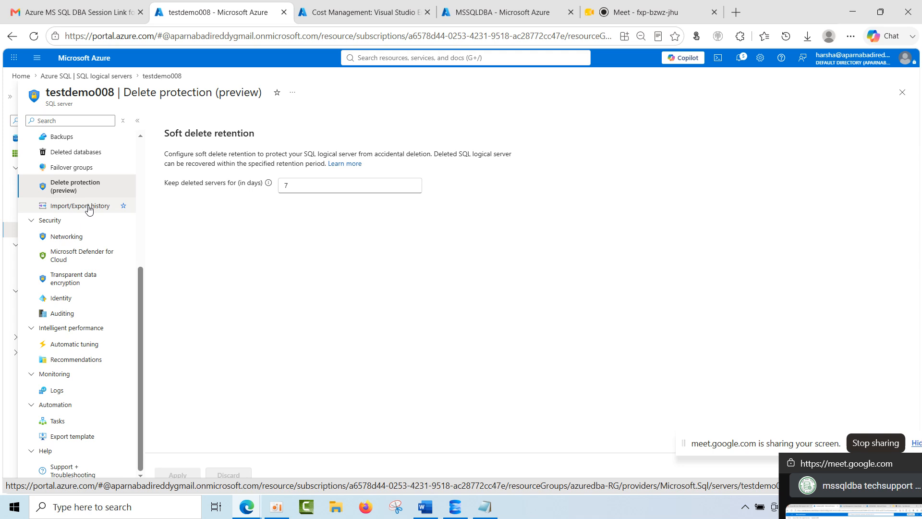
left_click(89, 208)
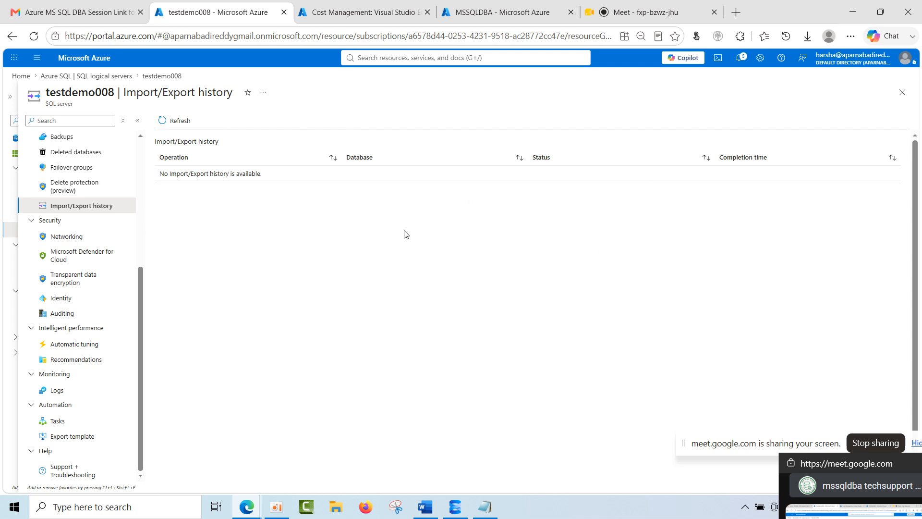
Open testdemo008's Networking settings and view the Public access, Private access and Connectivity options.
left_click(71, 235)
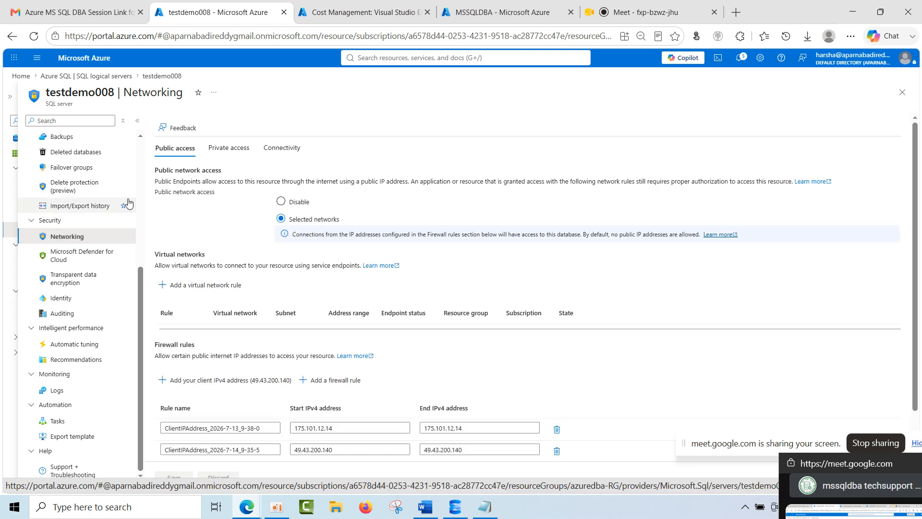
left_click(228, 150)
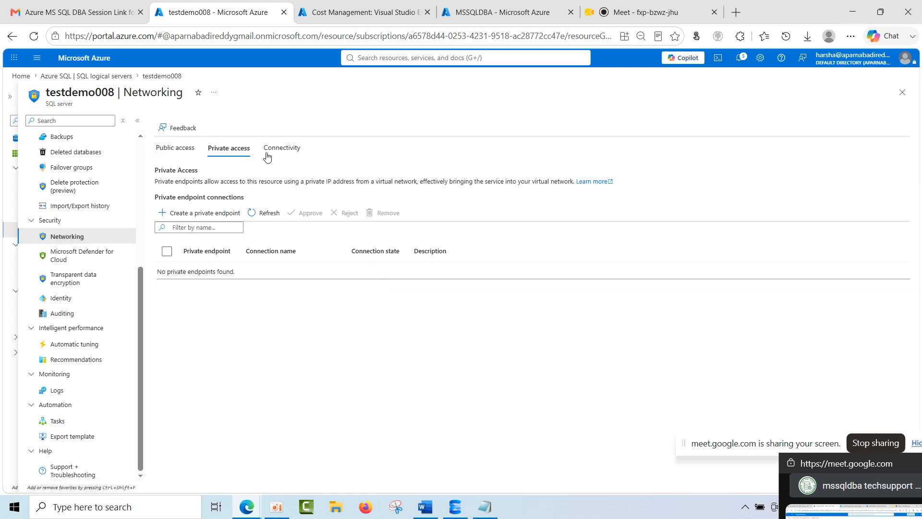
left_click(284, 152)
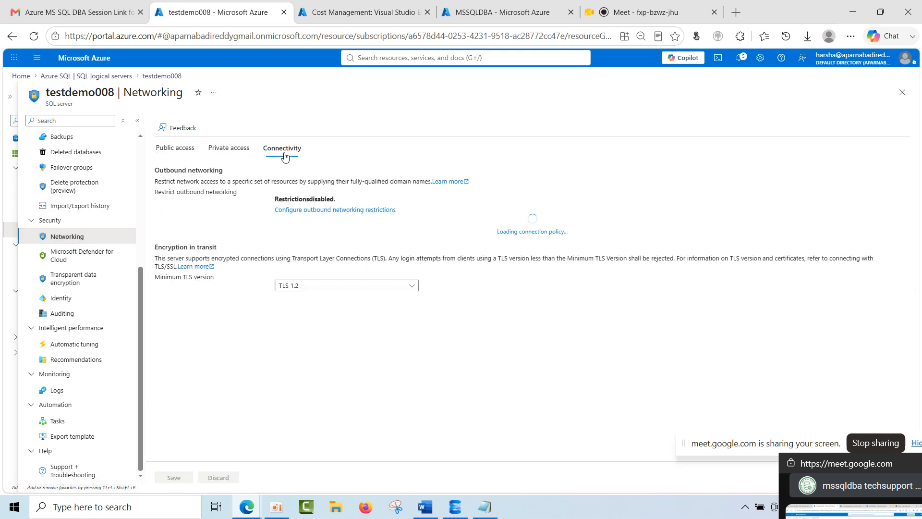
left_click(165, 149)
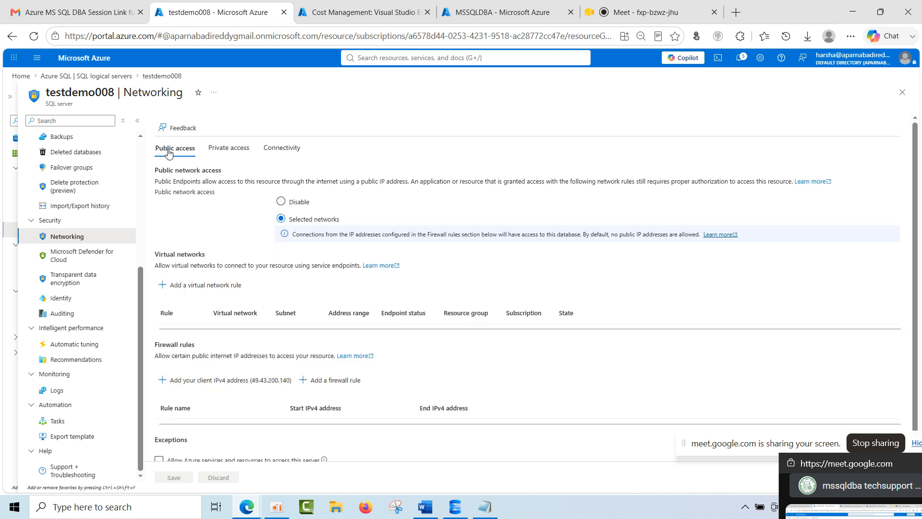
Try disabling public network access for the server without saving, and switch it back to Selected networks.
left_click(288, 204)
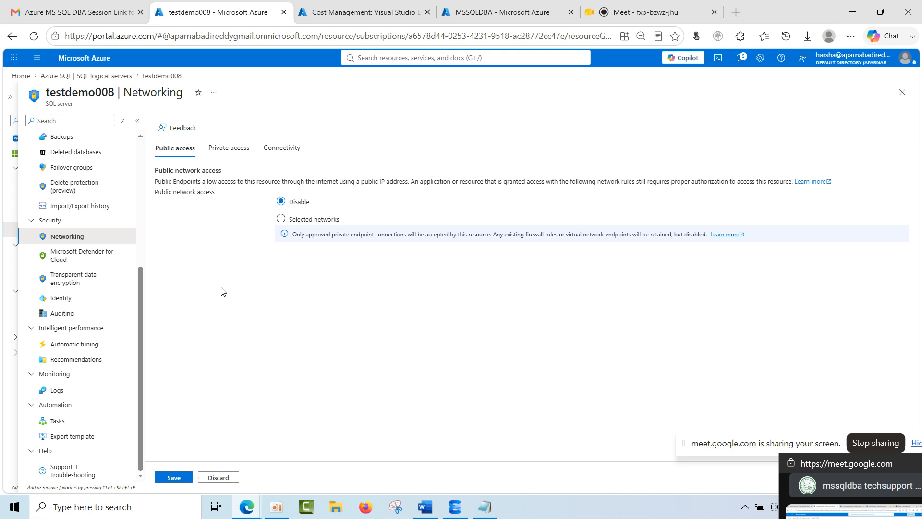
left_click(307, 219)
scroll(305, 317, "down", 1)
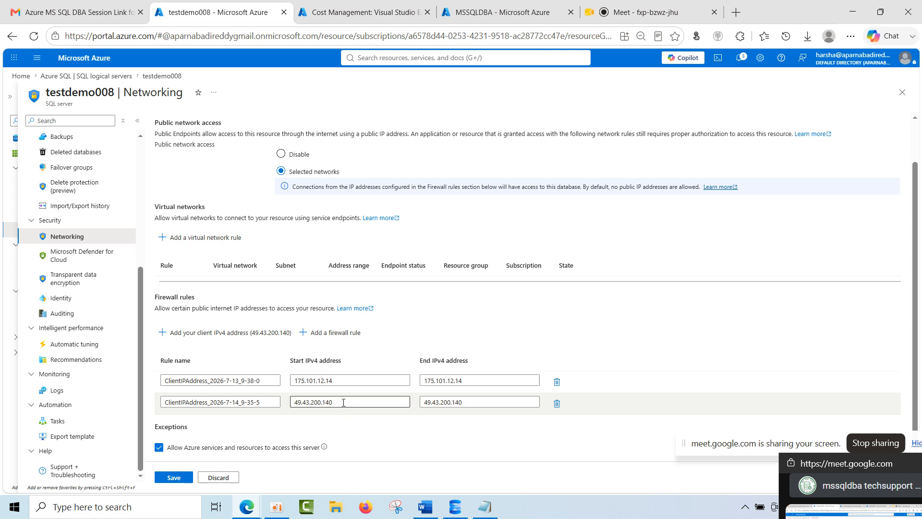
Try clearing the exception that allows Azure services and resources to access the server, and enable it again without saving.
left_click(160, 448)
key("ctrl+minus")
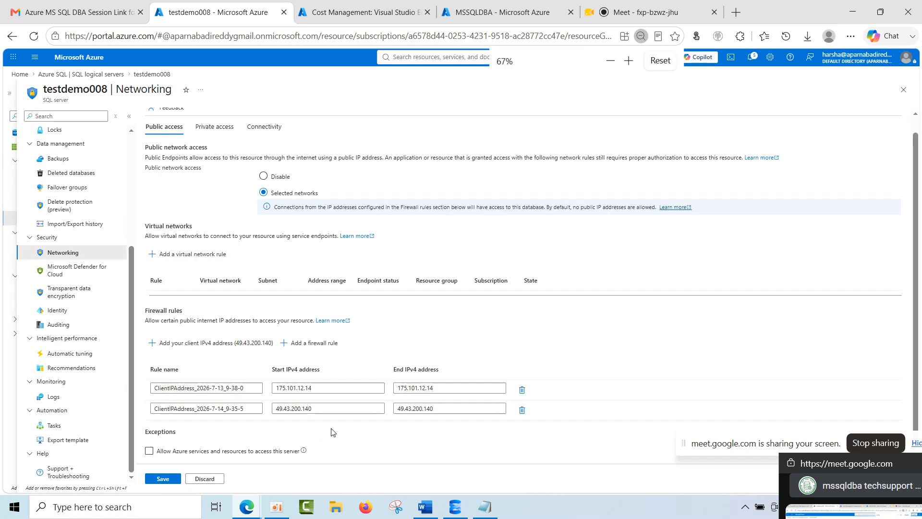
key("ctrl+plus")
scroll(332, 427, "down", 2)
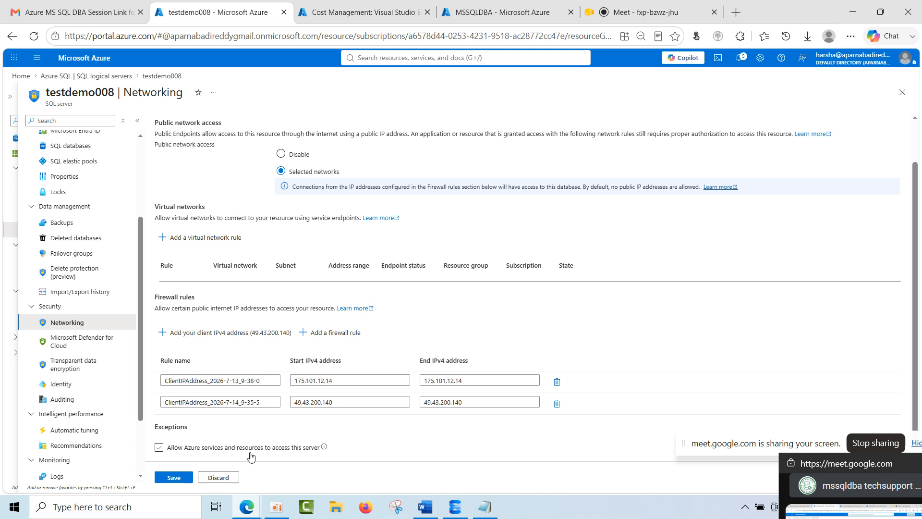
left_click(309, 449)
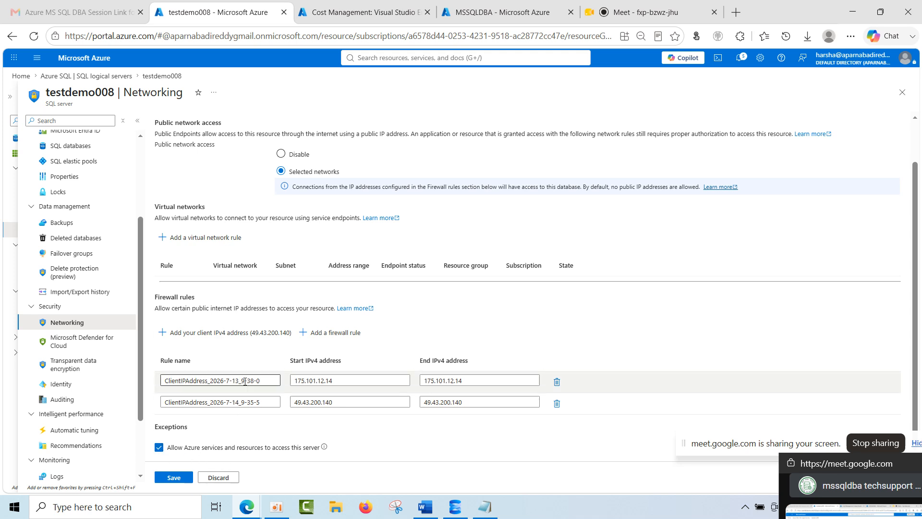
Compare the server's public network access rules with its private endpoint connections and connectivity options.
scroll(245, 382, "up", 1)
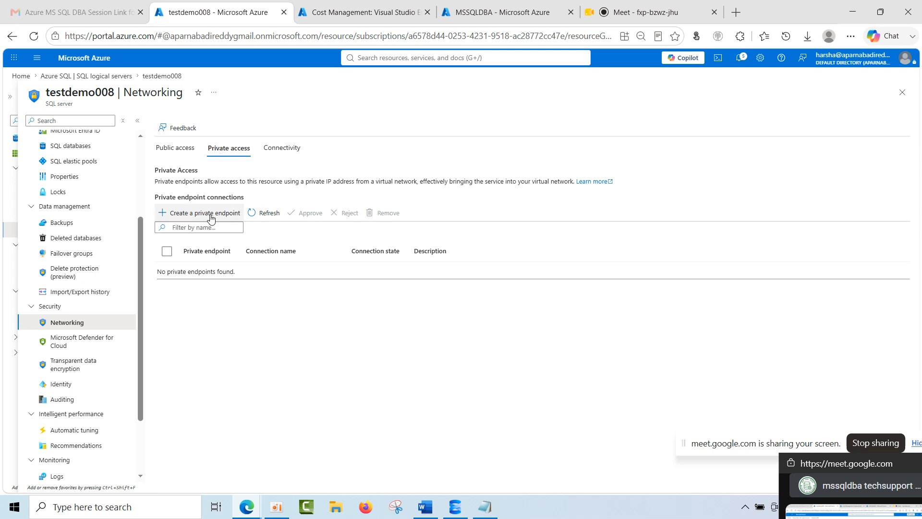
left_click(178, 148)
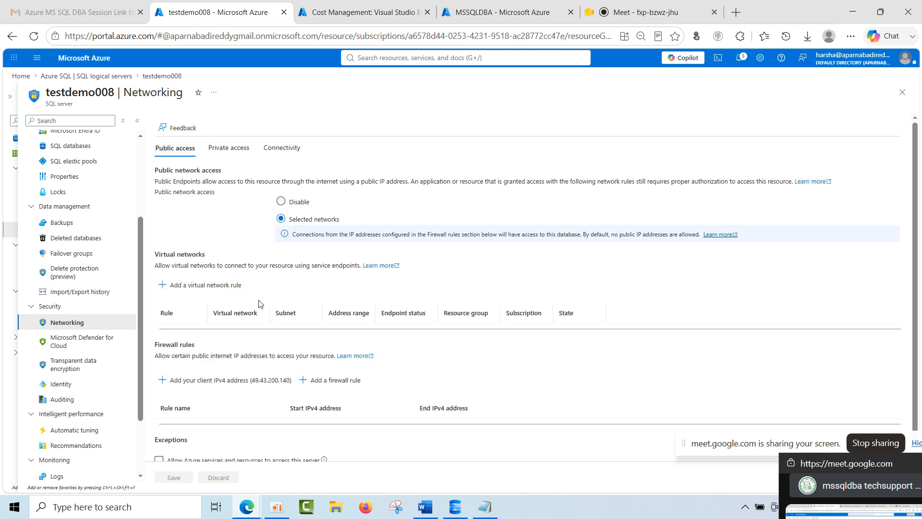
left_click(227, 153)
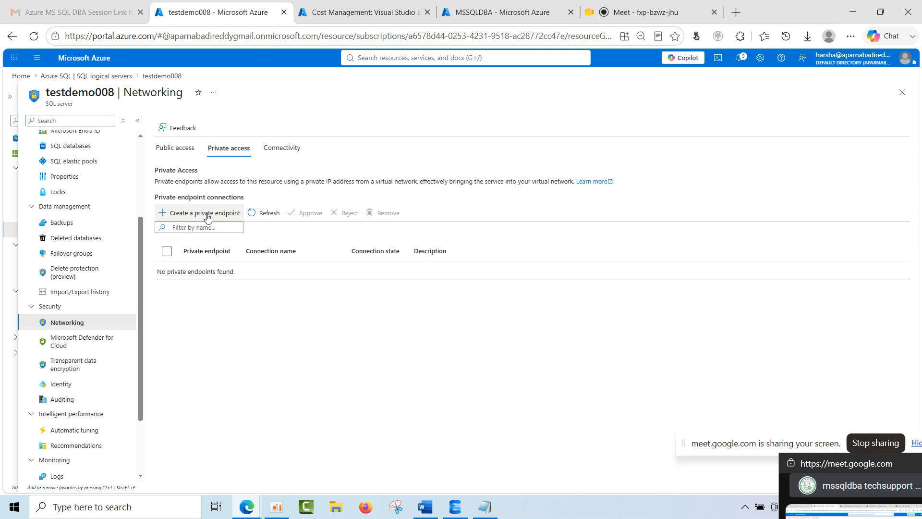
left_click(288, 147)
left_click(231, 148)
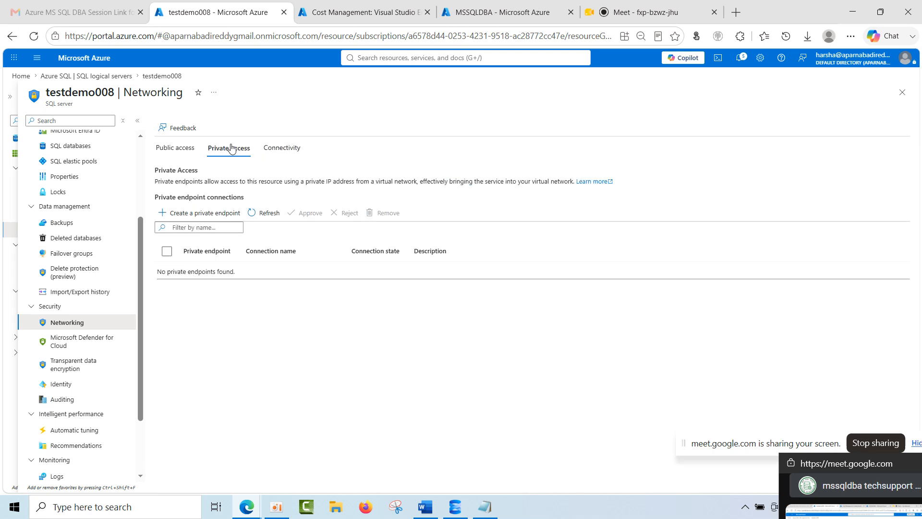
left_click(189, 152)
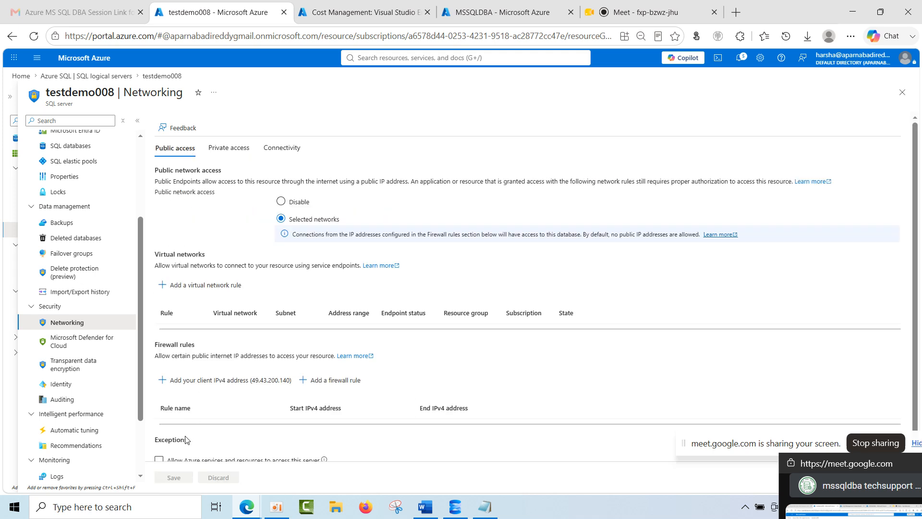
Review the firewall rules and the Azure services exception, and revisit the Private access and Connectivity settings.
scroll(188, 439, "down", 1)
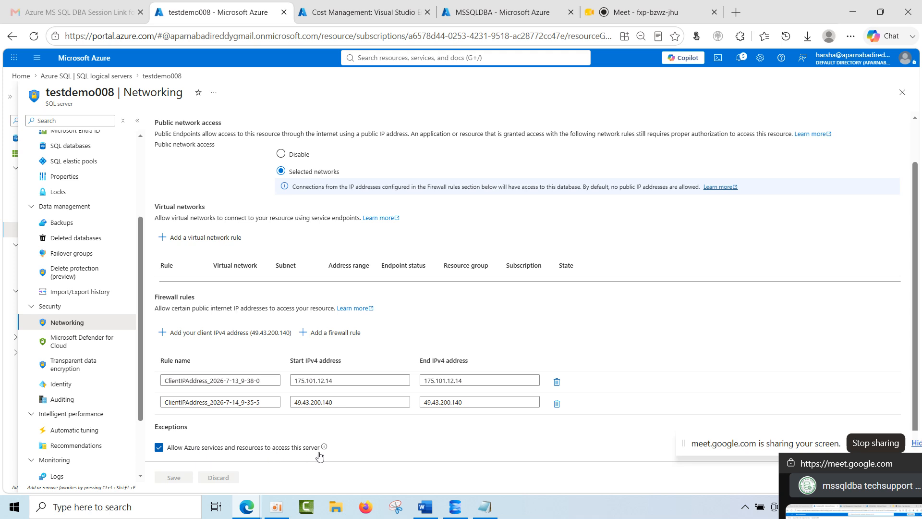
mouse_move(324, 447)
scroll(319, 333, "up", 1)
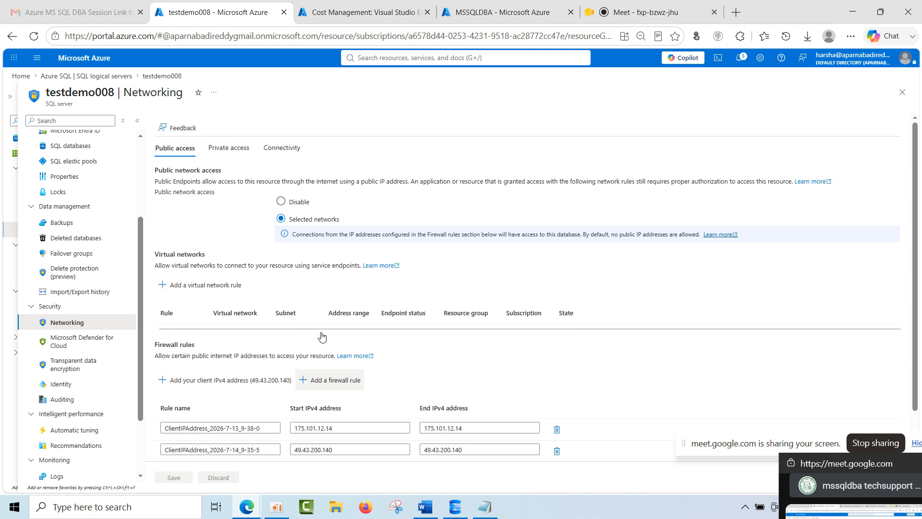
left_click(233, 150)
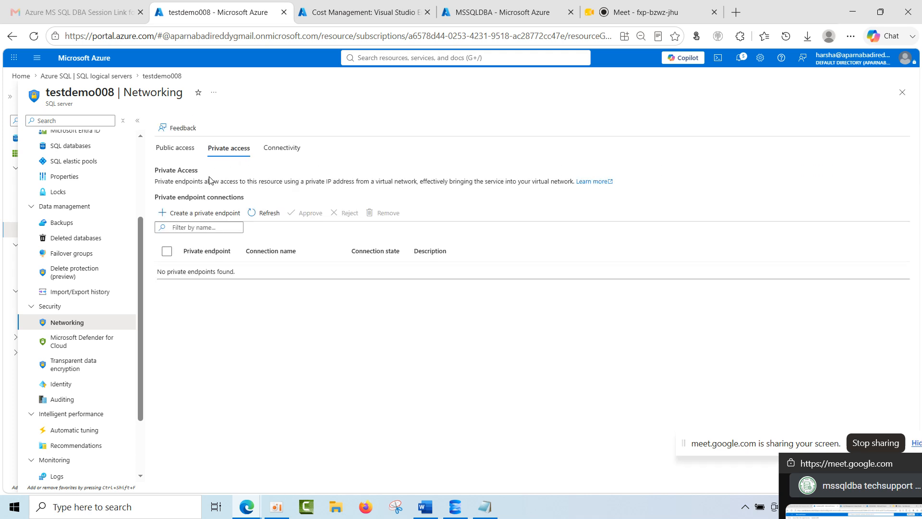
left_click(291, 148)
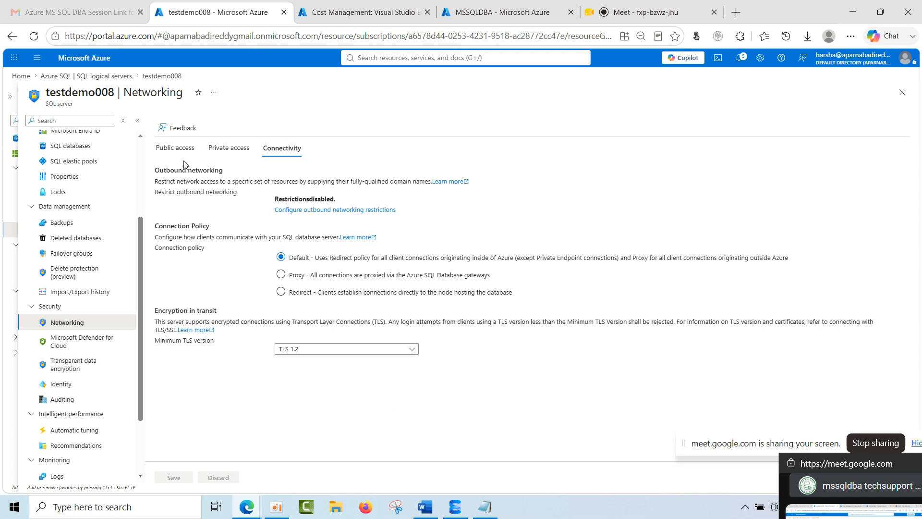
Try clearing the Azure services and resources exception under the server's public access settings without saving.
left_click(175, 148)
scroll(180, 431, "down", 1)
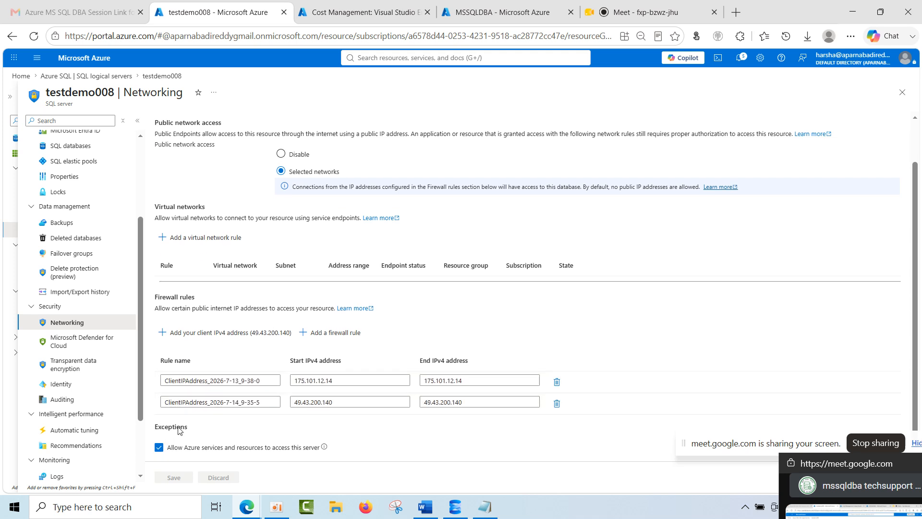
left_click(163, 450)
scroll(226, 269, "up", 1)
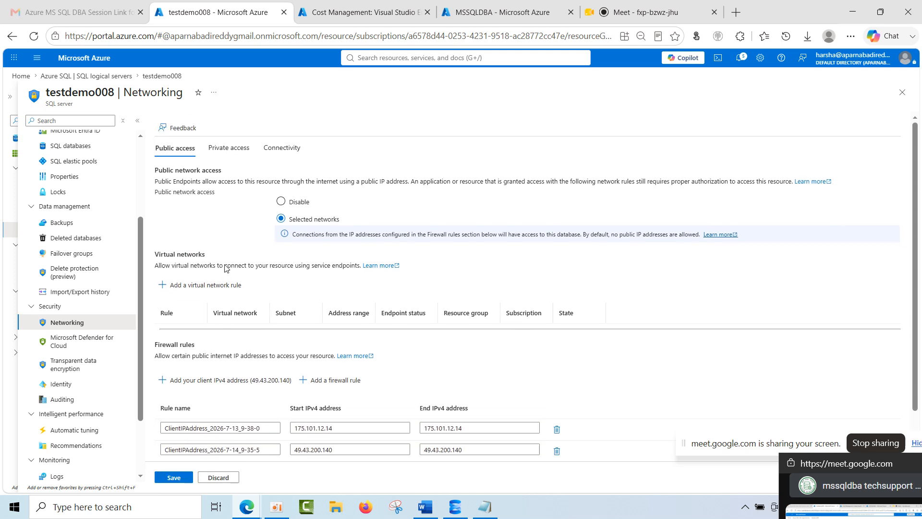
Open the server's outbound networking restrictions and bring up the form for adding an allowed fully-qualified domain name.
left_click(286, 150)
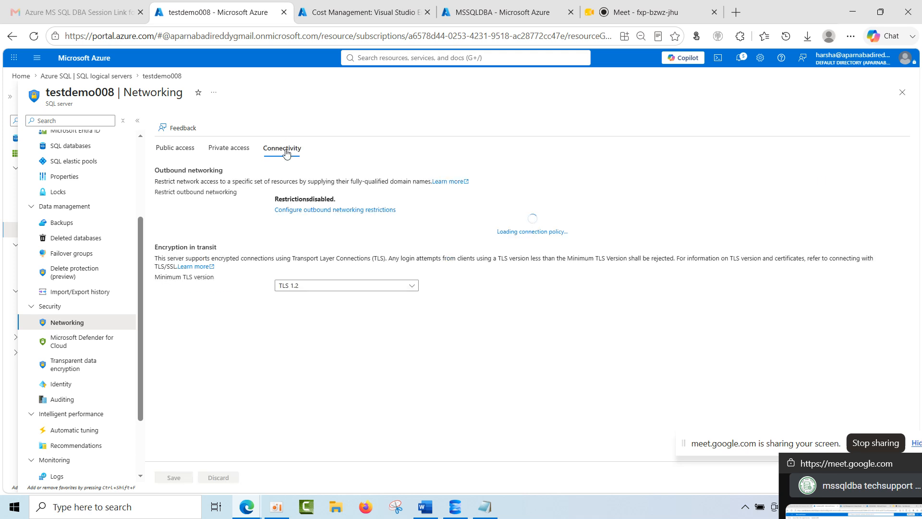
left_click(331, 211)
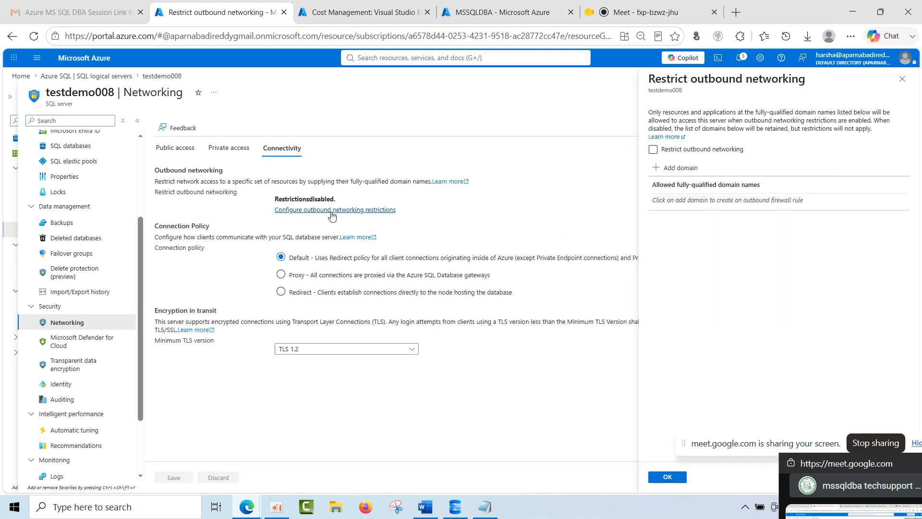
left_click(686, 168)
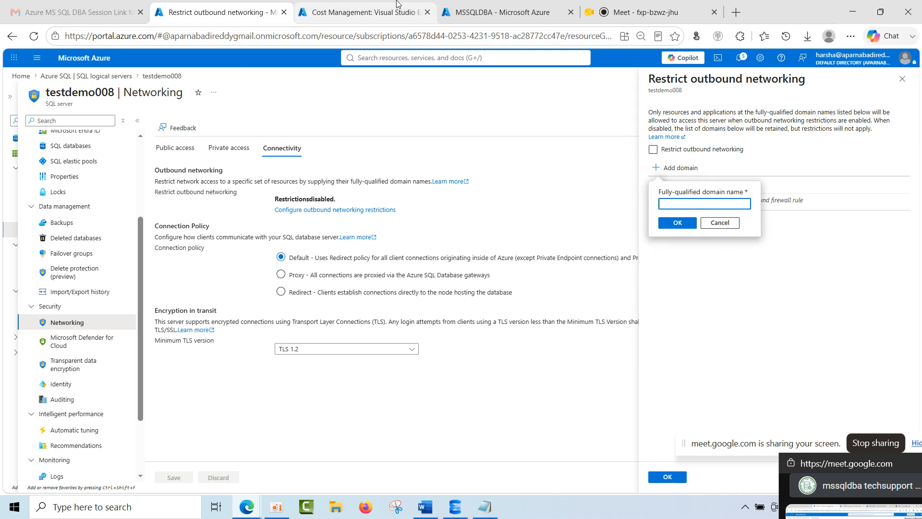
In the Cost Management browser tab, return to the portal home, search for "storage" and open Storage accounts.
left_click(369, 14)
left_click(21, 75)
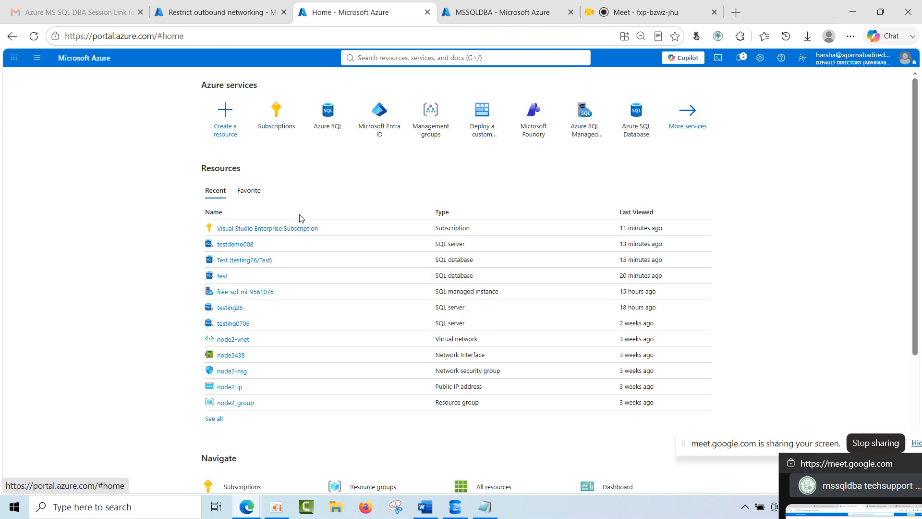
left_click(384, 58)
type("storage")
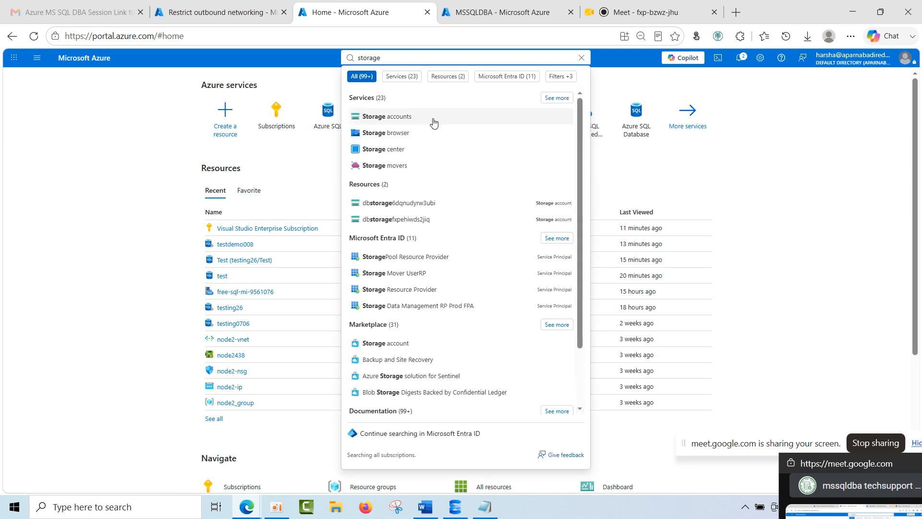
left_click(432, 121)
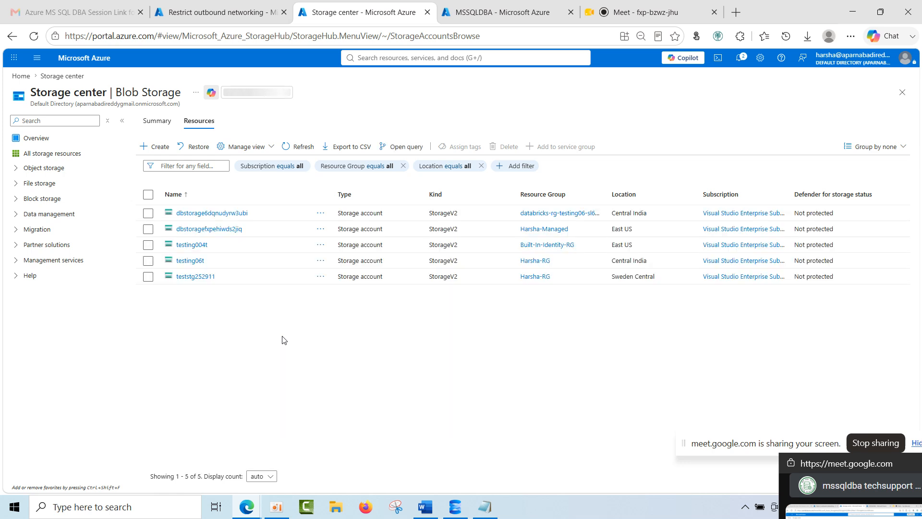
Open storage account testing06t, filter its resource menu for "pro" and view the Diagnose and solve problems page.
left_click(191, 260)
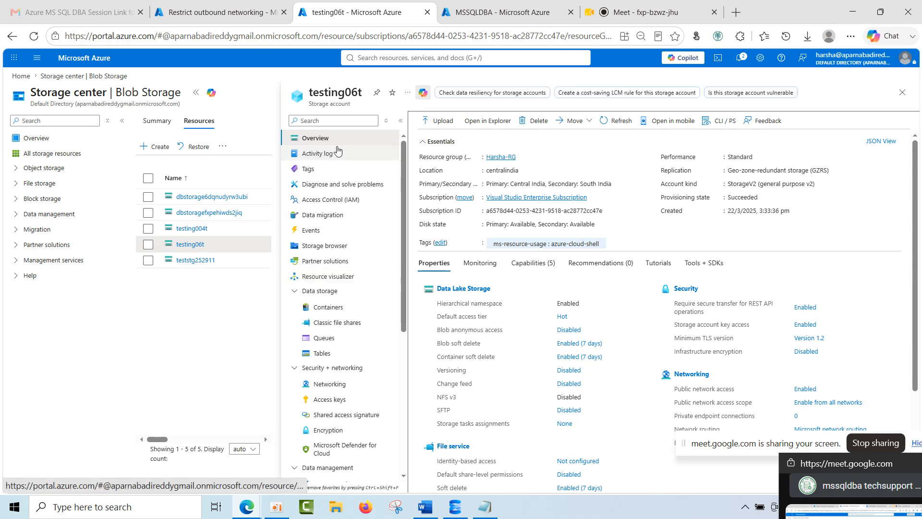
left_click(321, 120)
type("prop")
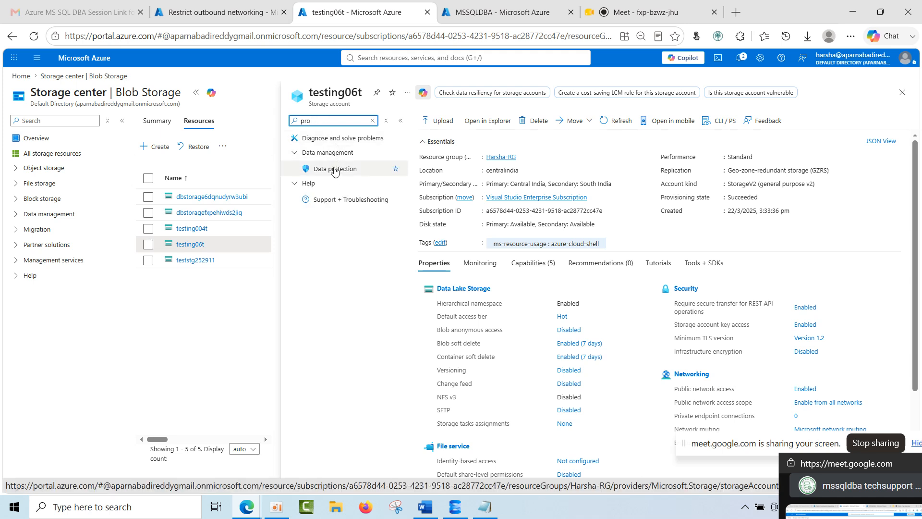
left_click(339, 142)
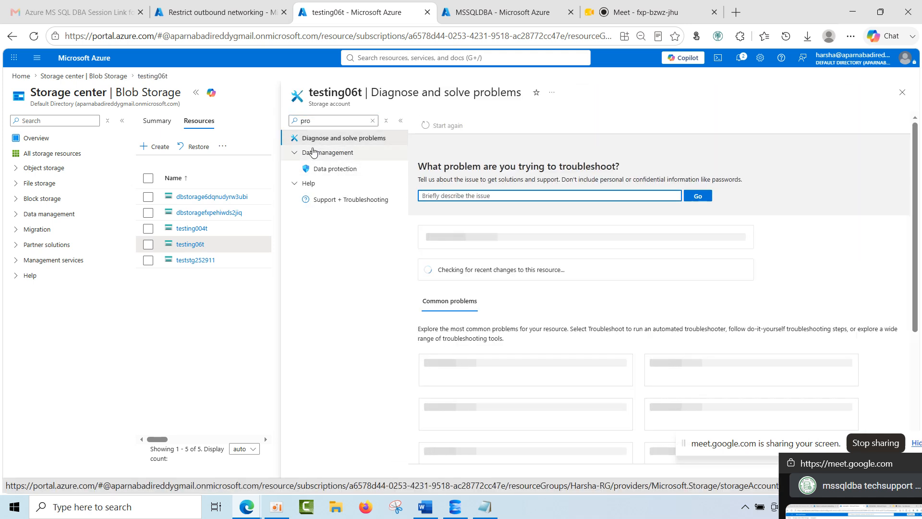
Return to testdemo008's outbound networking restrictions, cancel the domain entry form and read the linked outbound firewall rules documentation.
left_click(502, 12)
left_click(218, 12)
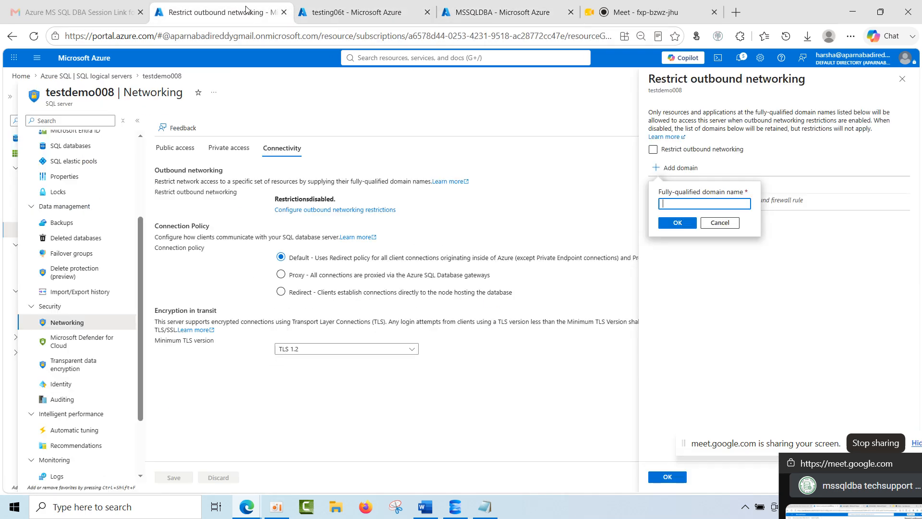
left_click(724, 222)
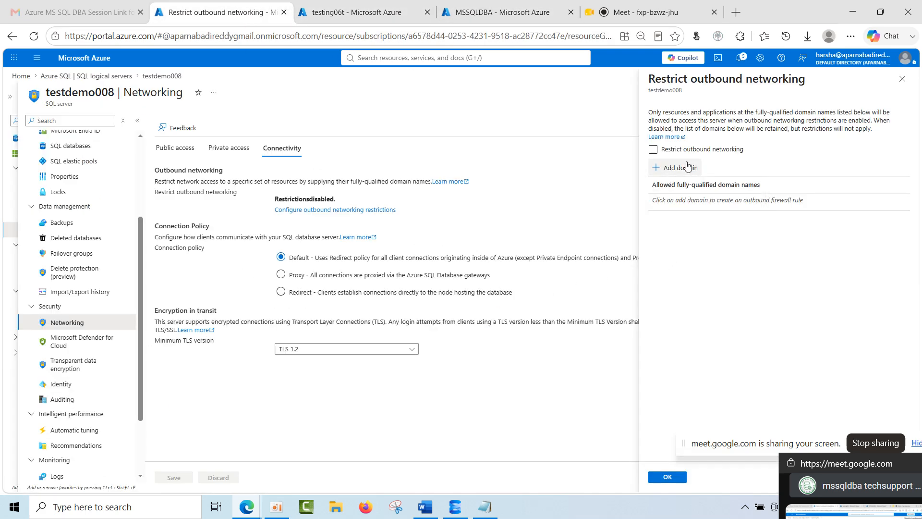
left_click(677, 137)
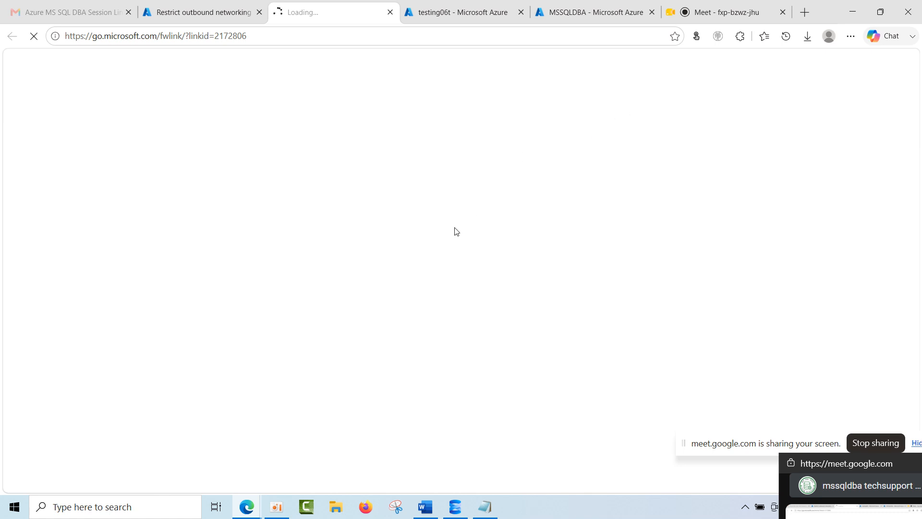
scroll(401, 288, "down", 20)
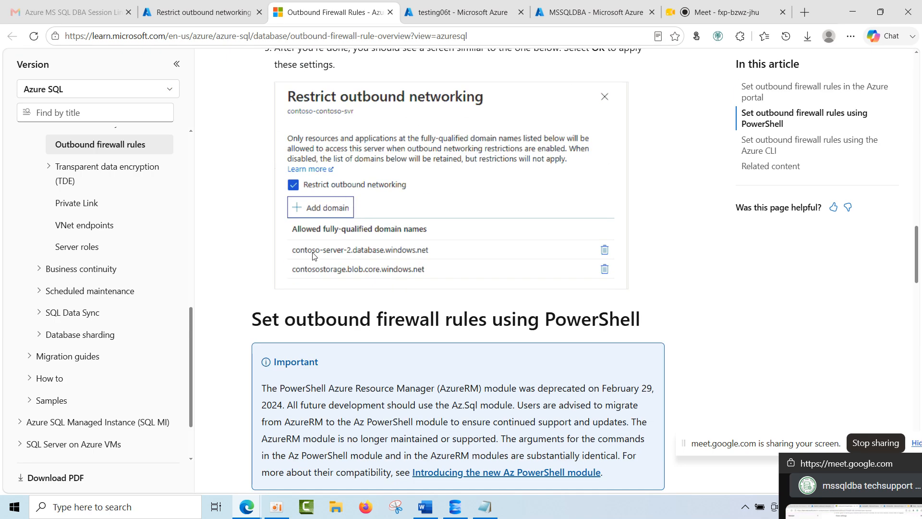
Back in the testdemo008 portal tab, copy the full server name from the server's overview.
left_click(211, 13)
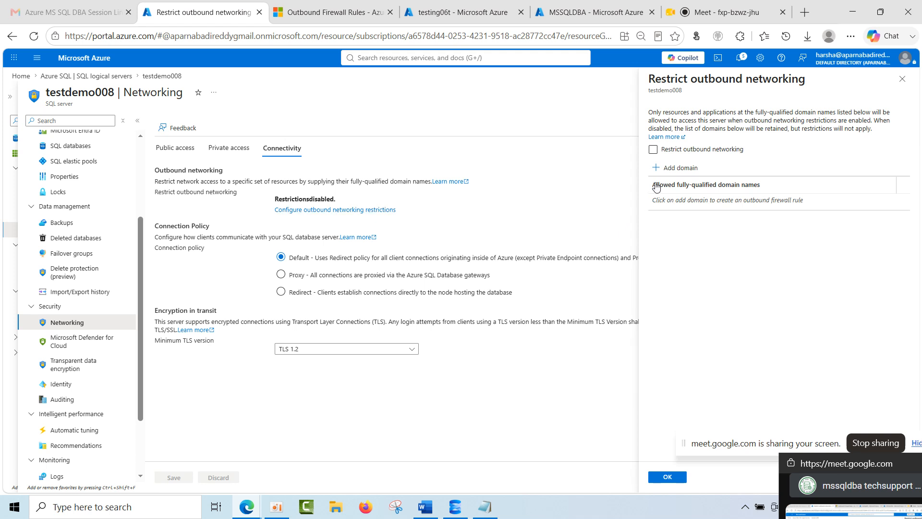
left_click(691, 173)
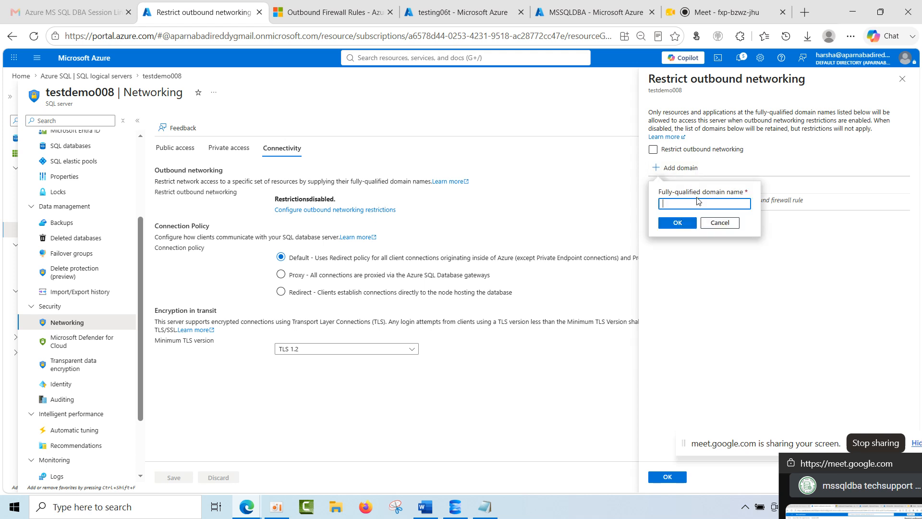
scroll(77, 216, "up", 5)
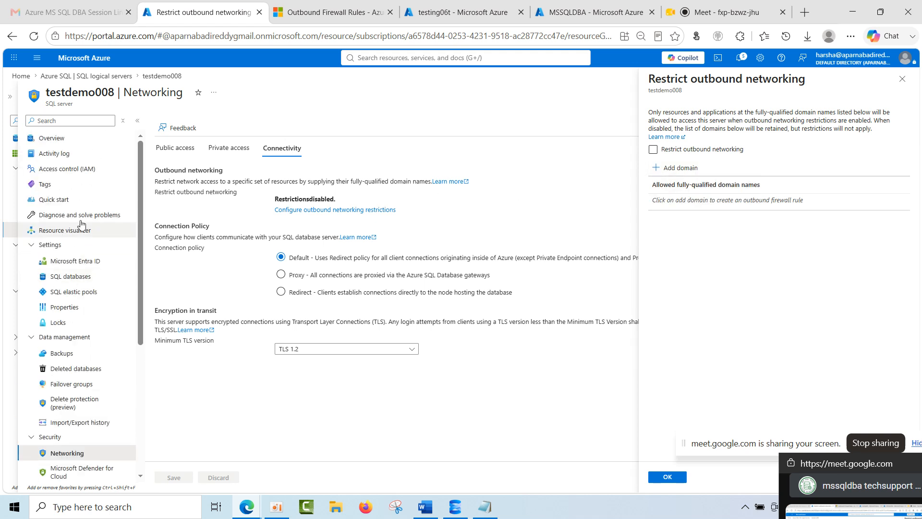
left_click(78, 138)
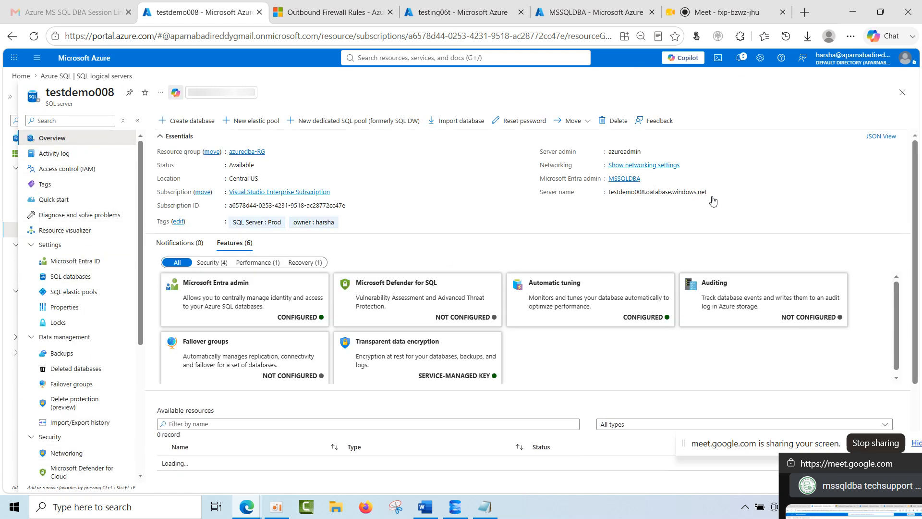
left_click(712, 193)
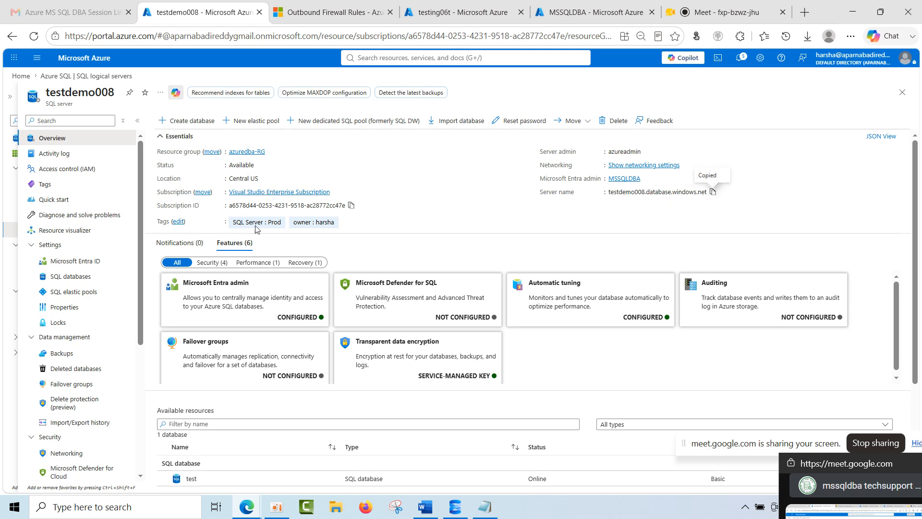
Add testdemo008.database.windows.net to the allowed fully-qualified domain names in the server's outbound networking restrictions.
scroll(92, 381, "down", 5)
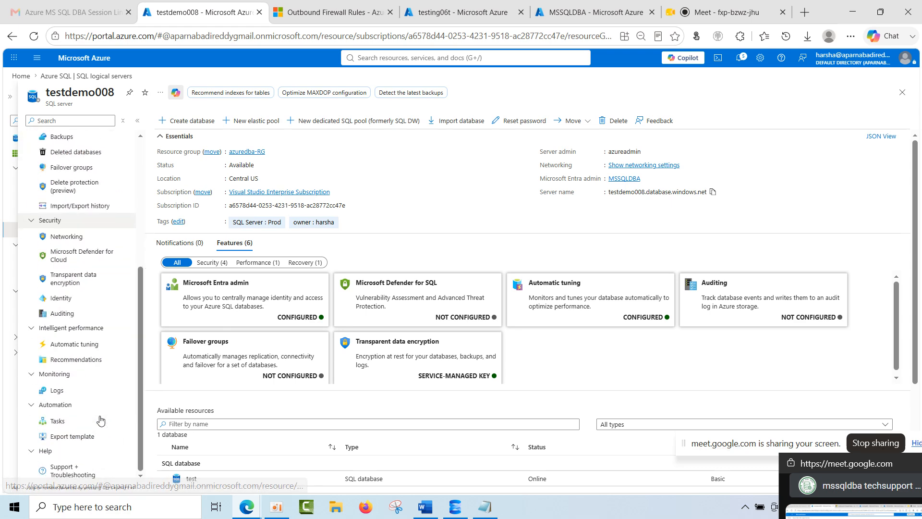
left_click(63, 236)
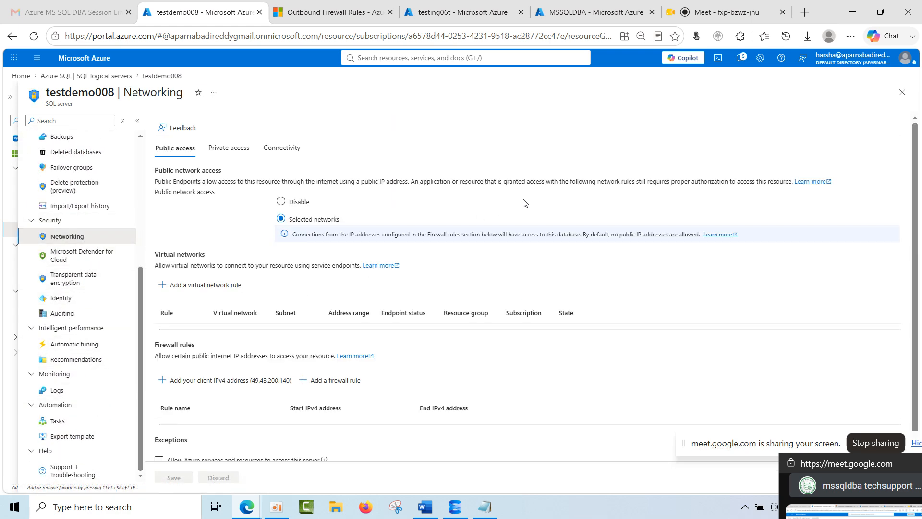
left_click(276, 148)
left_click(324, 209)
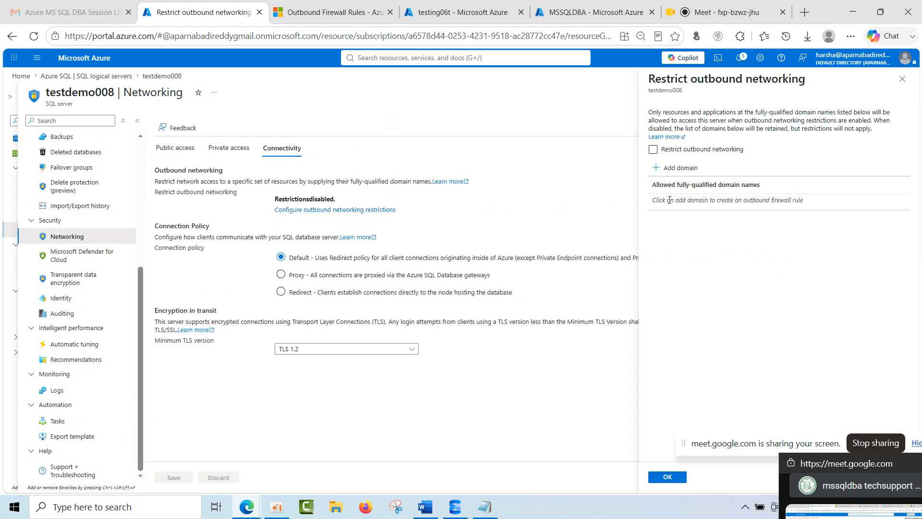
left_click(681, 169)
key("ctrl+v")
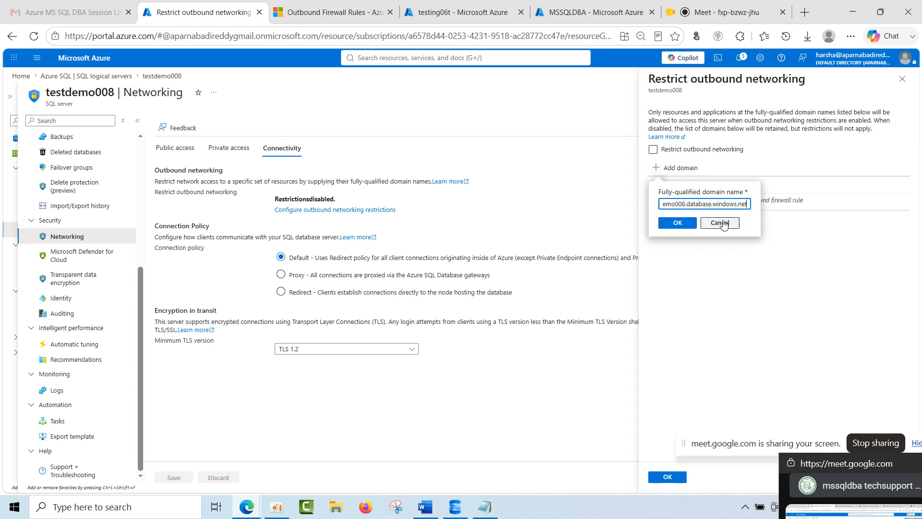
left_click(683, 222)
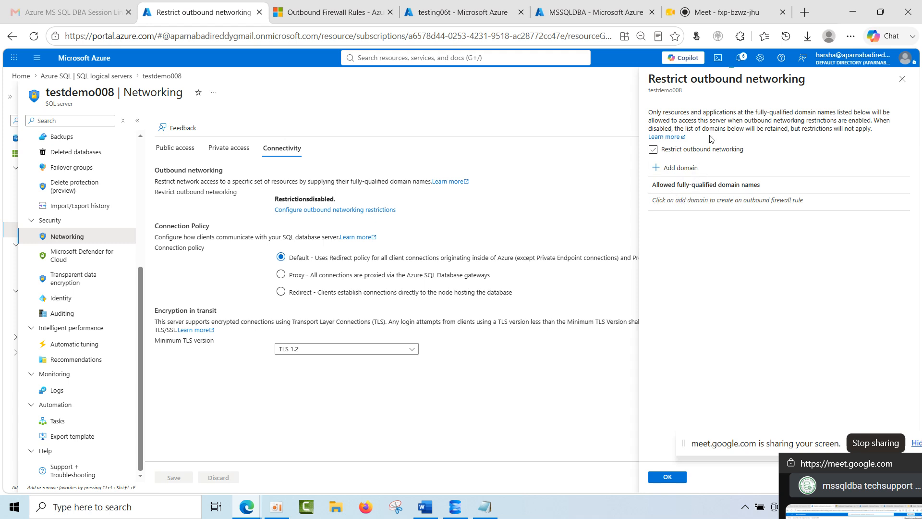
Check the portal notifications and the allowed domain entry, and close the outbound networking restrictions.
left_click(740, 60)
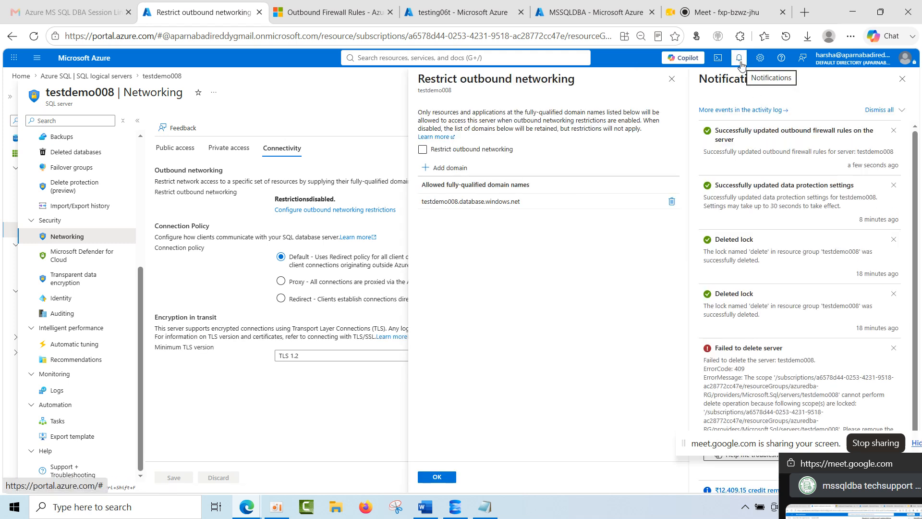
left_click(902, 79)
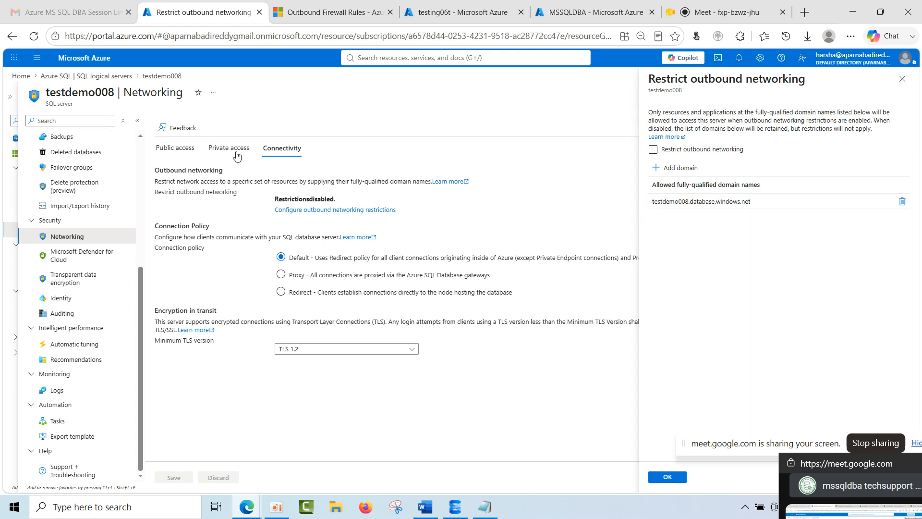
left_click_drag(763, 207, 647, 209)
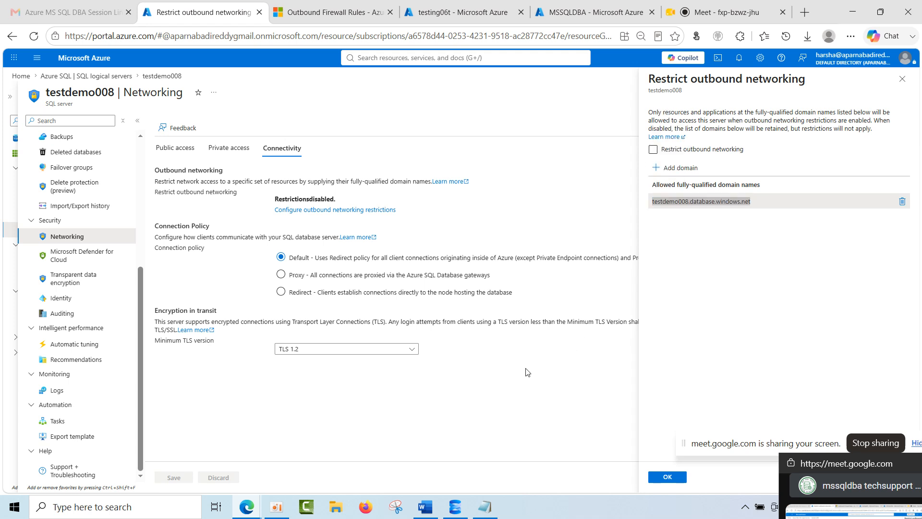
left_click(902, 79)
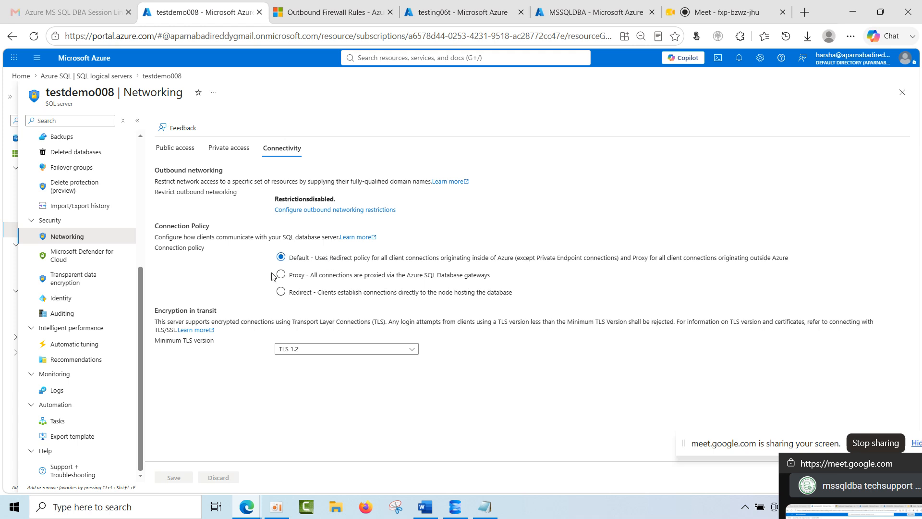
Look through testdemo008's resource menu and view the Private access settings under Networking.
left_click_drag(800, 463, 803, 252)
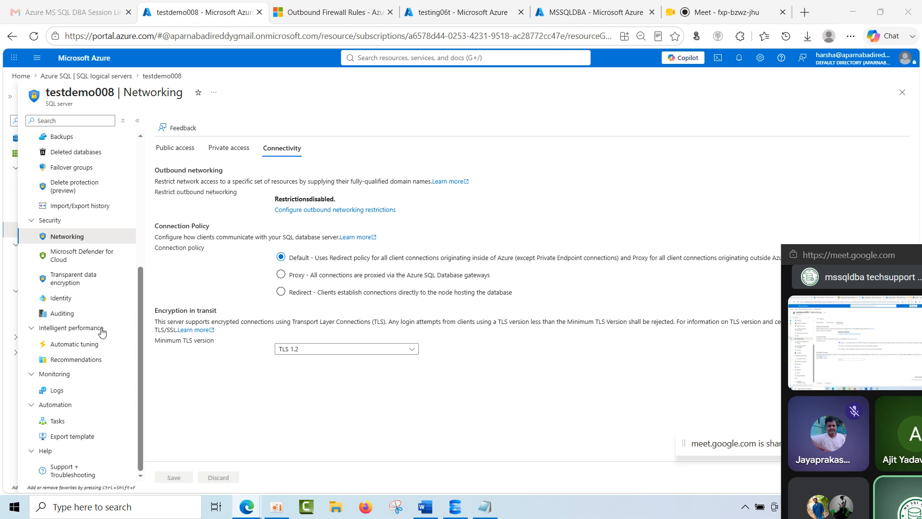
scroll(71, 417, "up", 2)
scroll(71, 418, "up", 2)
scroll(71, 417, "down", 5)
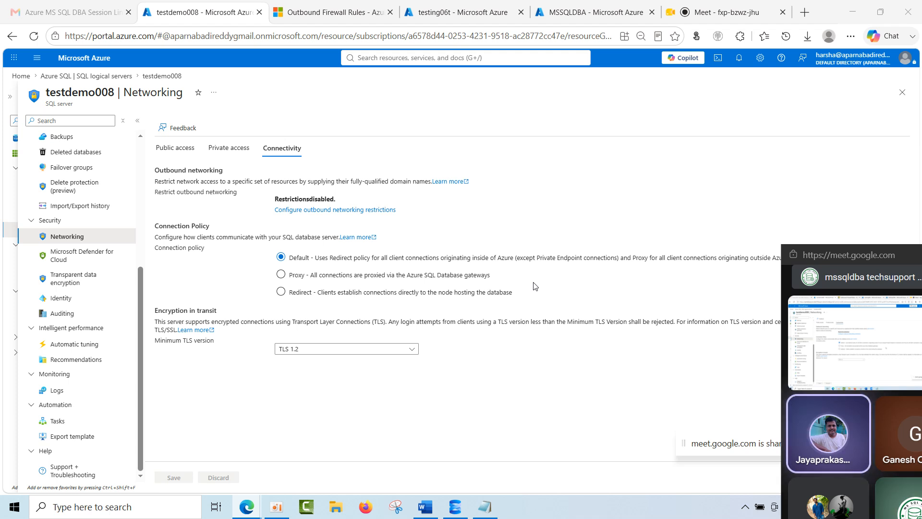
left_click_drag(859, 258, 822, 190)
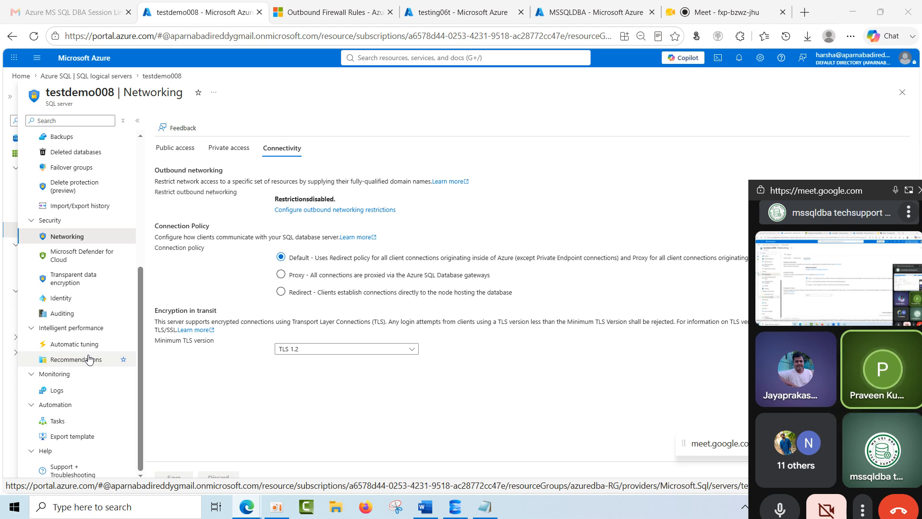
scroll(114, 307, "up", 5)
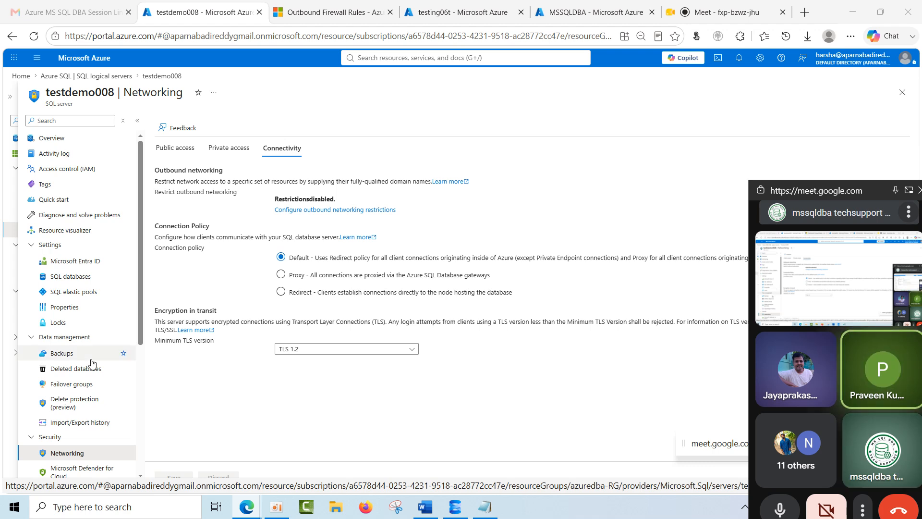
scroll(93, 370, "down", 5)
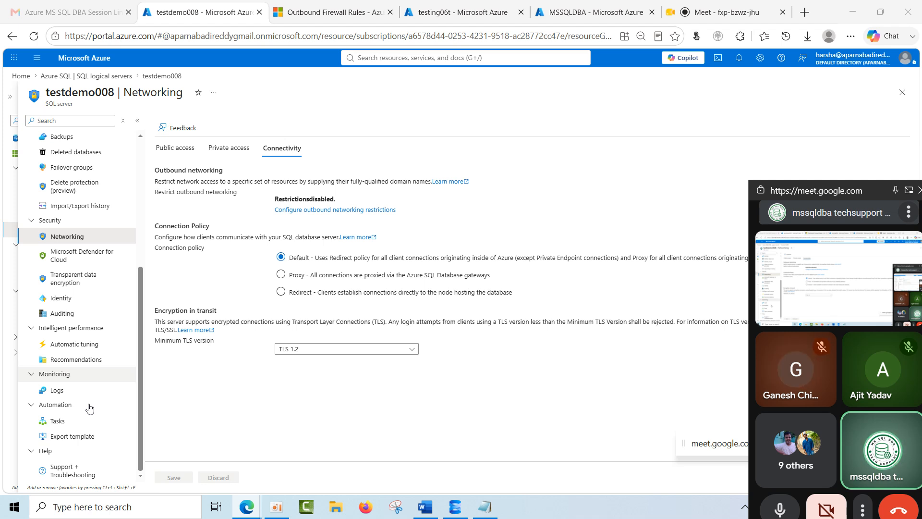
left_click(228, 148)
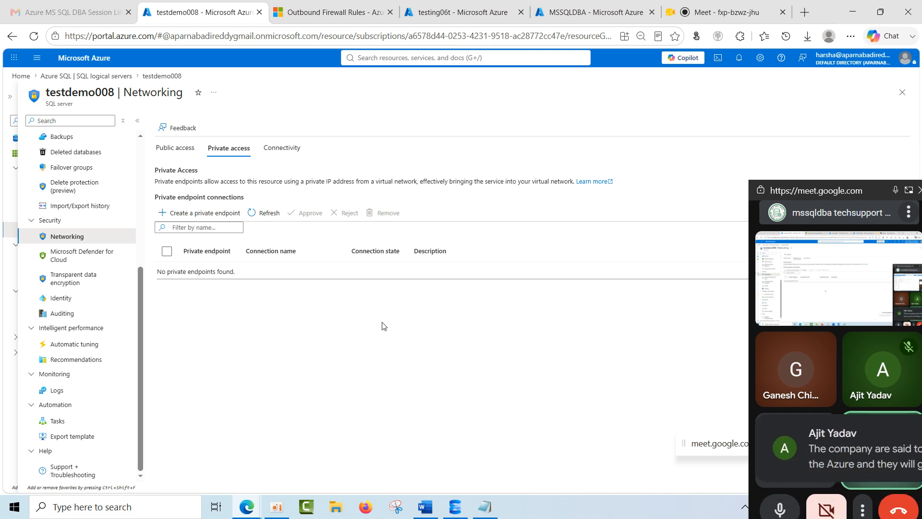
Switch to the Google Meet call, read the in-call messages and stop presenting the screen.
left_click_drag(836, 193, 623, 106)
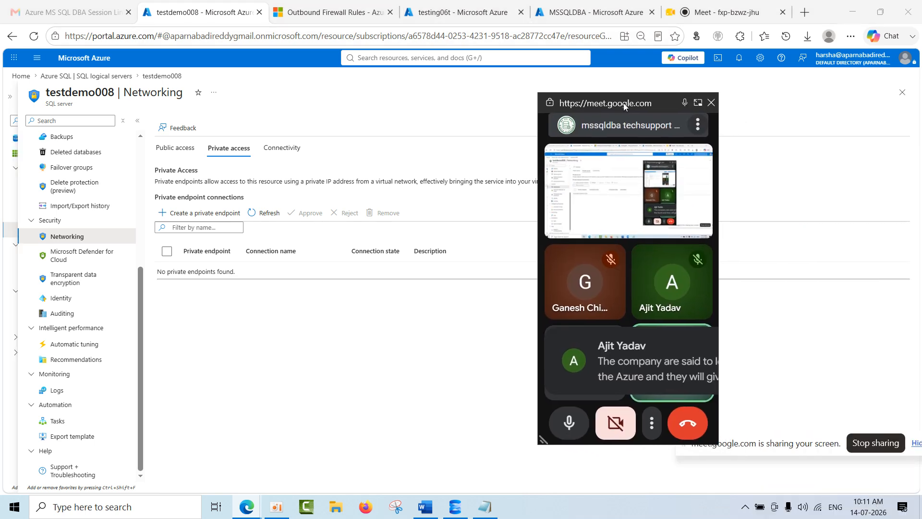
left_click(699, 103)
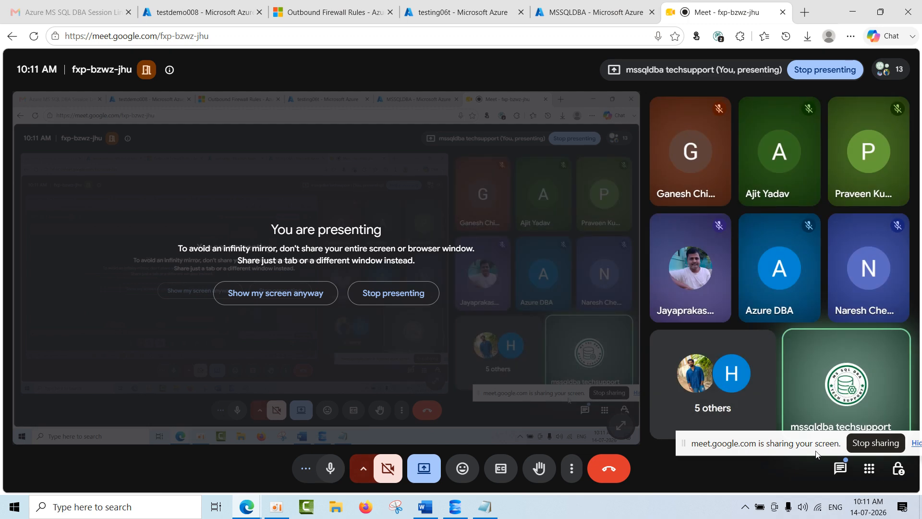
left_click(839, 469)
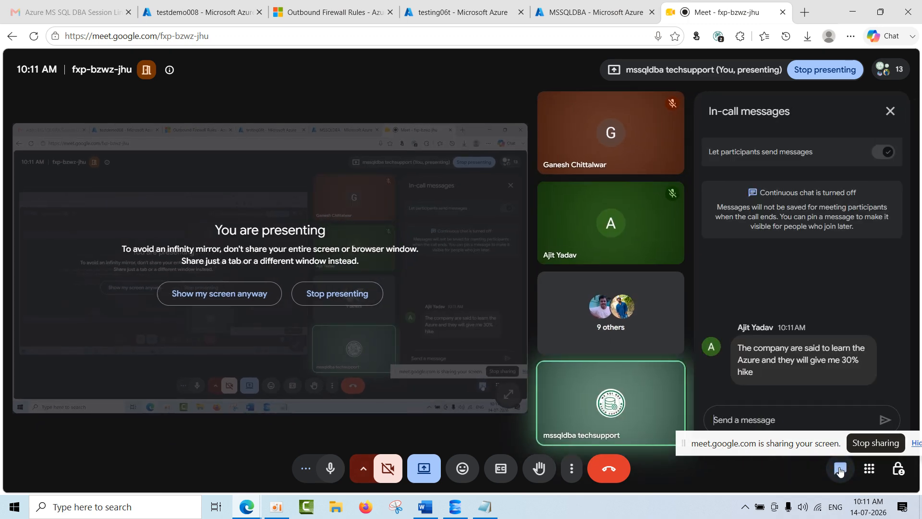
left_click(839, 469)
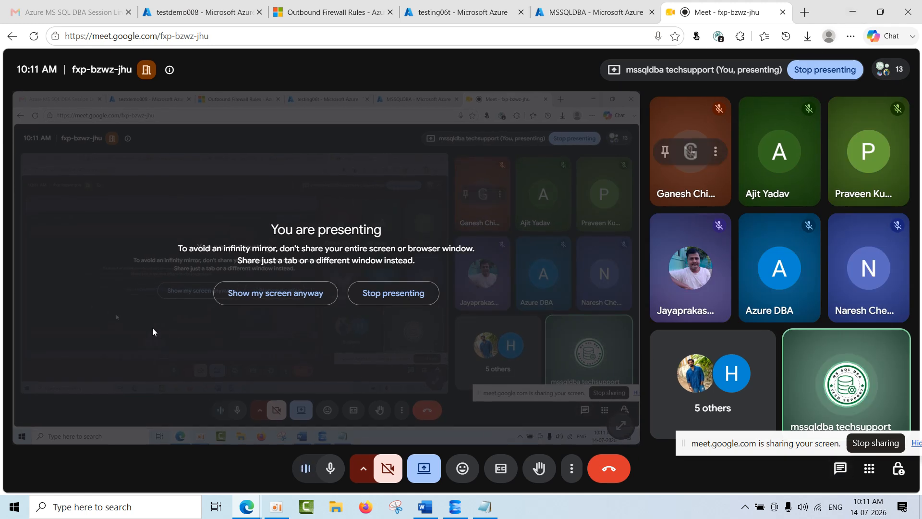
left_click(403, 301)
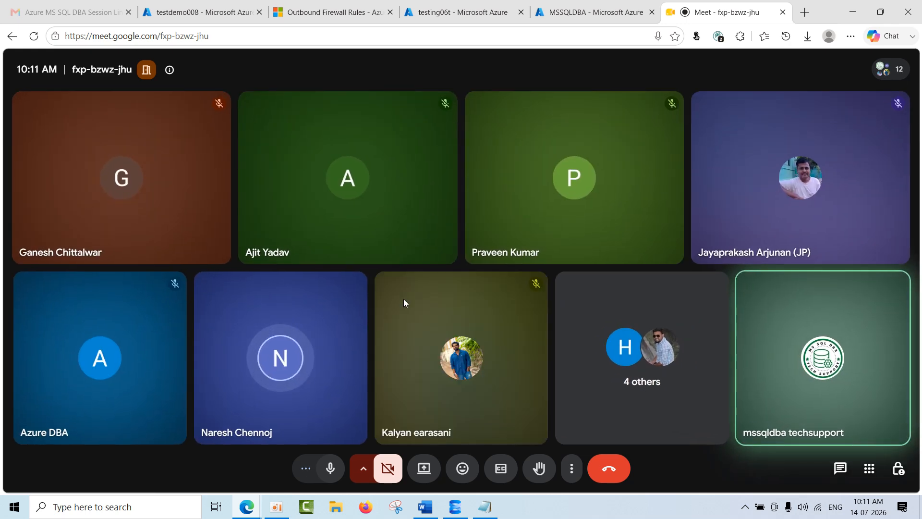